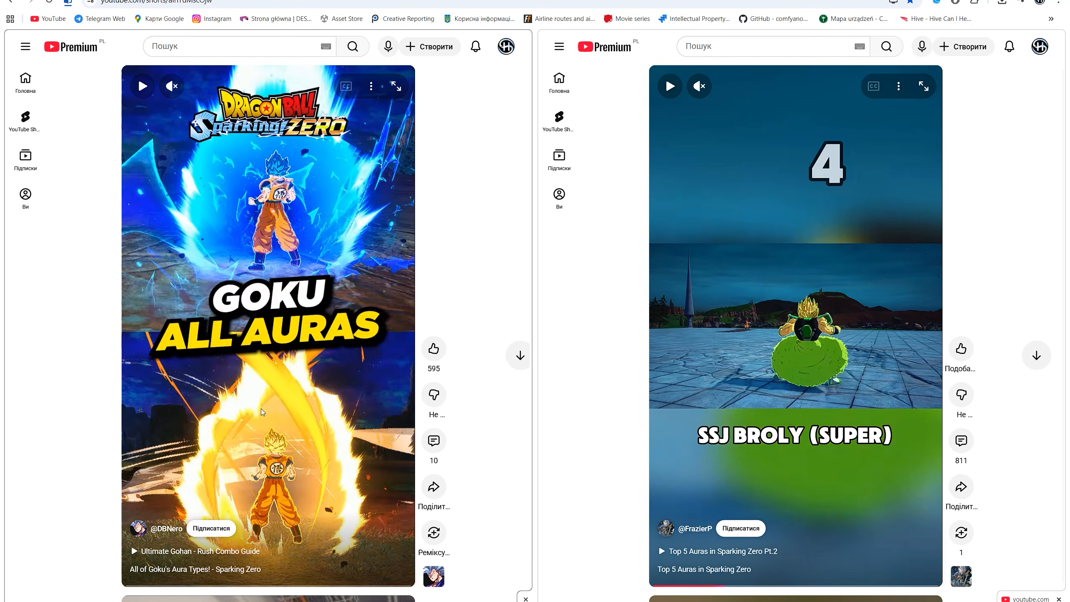
- Play the Goku and Broly aura reference videos in YouTube Shorts and pause both
{"action": "left_click", "coordinate": [286, 335]}
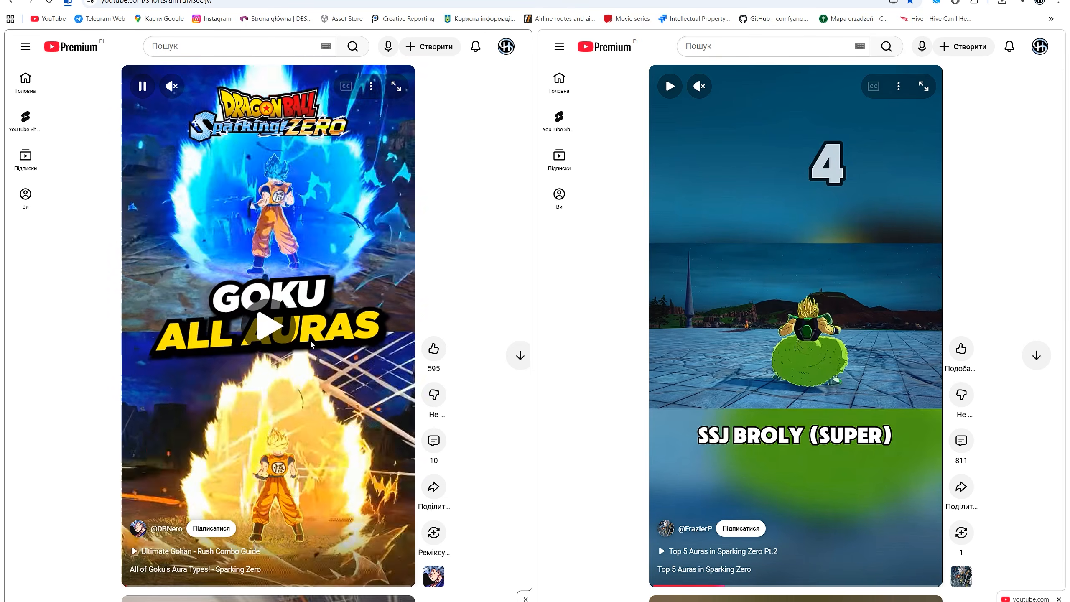
{"action": "left_click", "coordinate": [836, 318]}
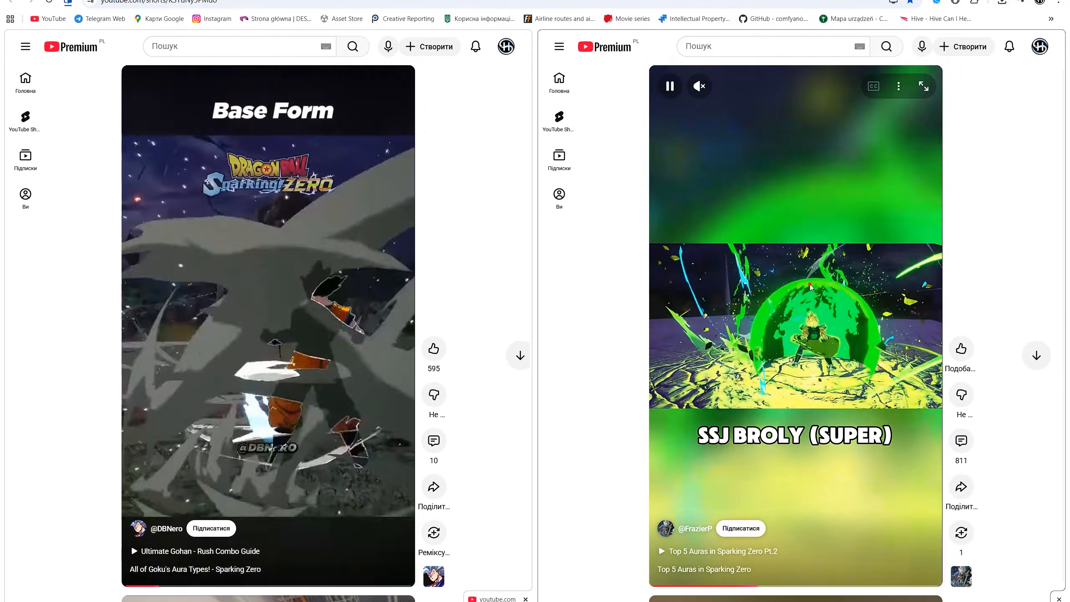
{"action": "left_click", "coordinate": [868, 330]}
{"action": "left_click", "coordinate": [355, 327]}
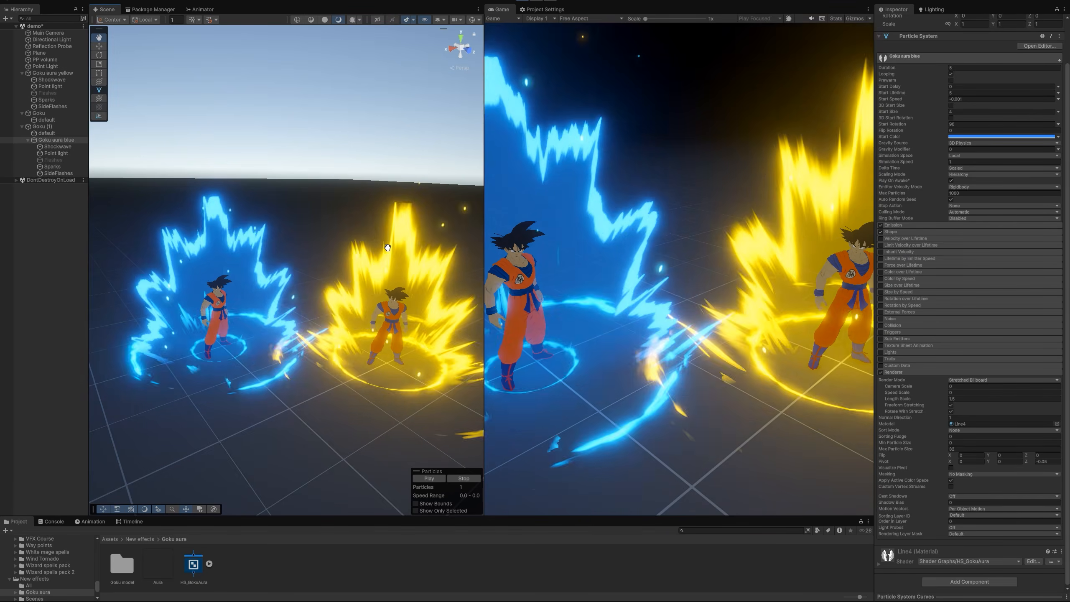
- Switch to Unity, expand the blue aura's Line4 material and locate its MainTex texture among the project files
{"action": "right_click_drag", "start_coordinate": [314, 272], "coordinate": [341, 291]}
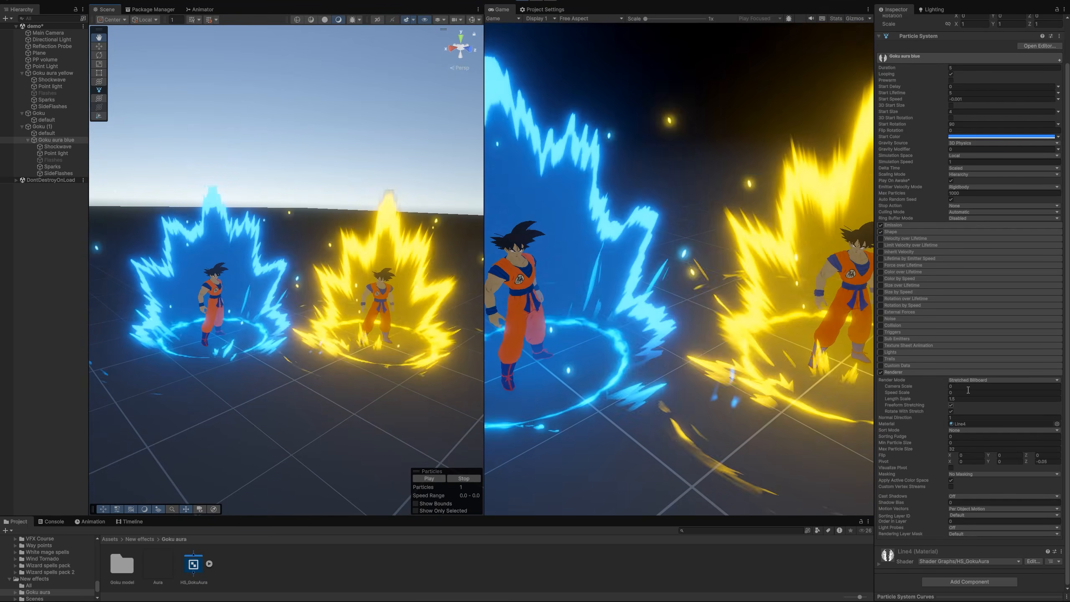
{"action": "right_click_drag", "start_coordinate": [334, 262], "coordinate": [247, 229]}
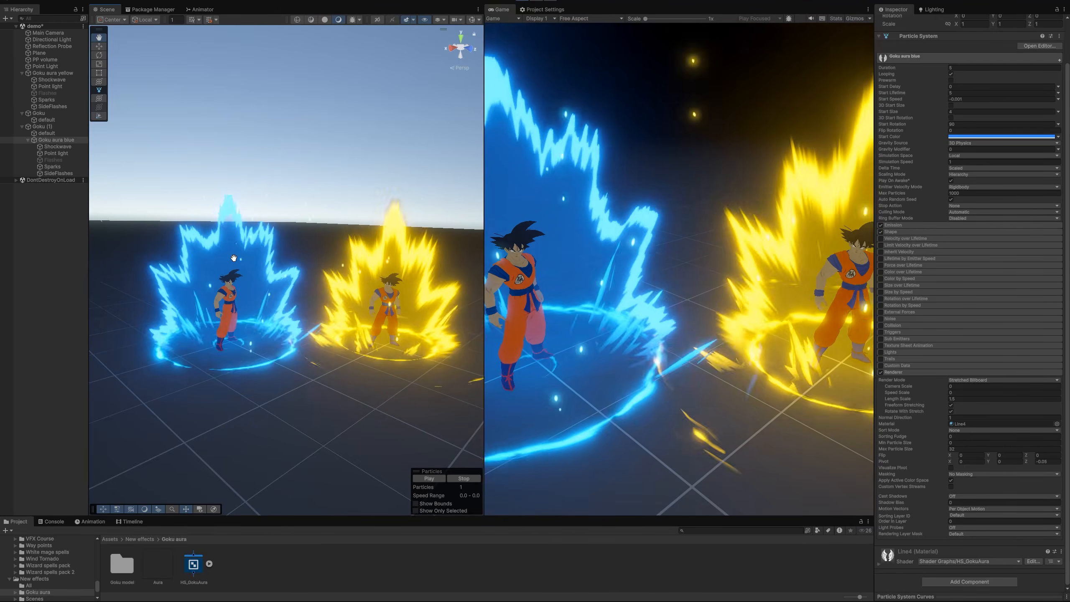
{"action": "mouse_move", "coordinate": [287, 255]}
{"action": "left_mouse_down", "text": "alt"}
{"action": "mouse_move", "coordinate": [301, 253]}
{"action": "mouse_move", "coordinate": [279, 252]}
{"action": "left_mouse_up", "text": "alt"}
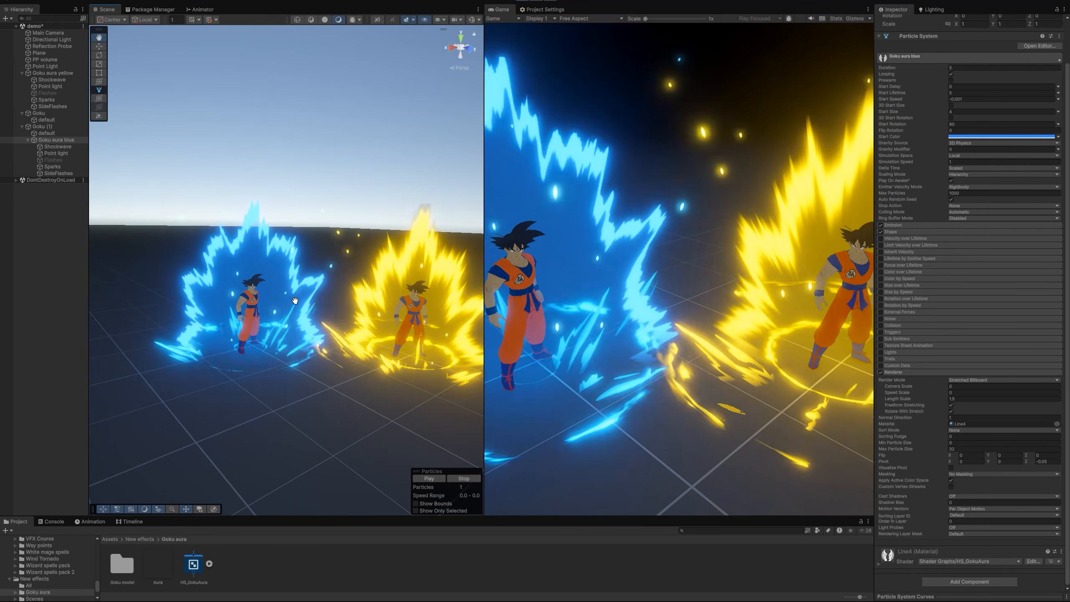
{"action": "mouse_move", "coordinate": [287, 299]}
{"action": "left_mouse_down", "text": "alt"}
{"action": "mouse_move", "coordinate": [290, 291]}
{"action": "mouse_move", "coordinate": [291, 309]}
{"action": "mouse_move", "coordinate": [283, 284]}
{"action": "left_mouse_up", "text": "alt"}
{"action": "right_click_drag", "start_coordinate": [283, 284], "coordinate": [290, 292]}
{"action": "left_click", "coordinate": [886, 563]}
{"action": "scroll", "coordinate": [921, 542], "scroll_direction": "down", "scroll_amount": 5}
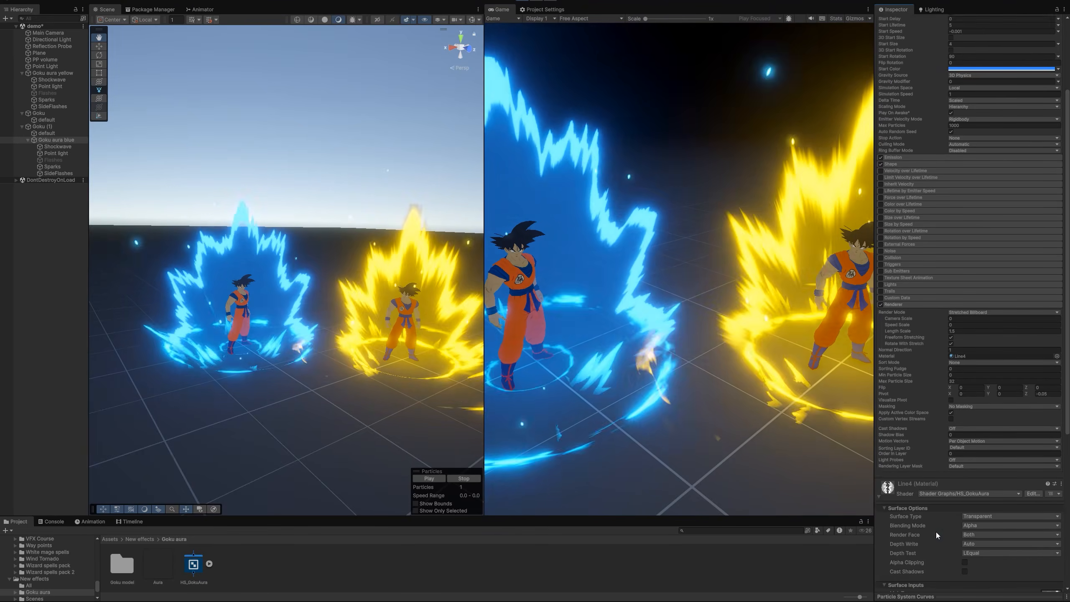
{"action": "left_click", "coordinate": [1047, 452]}
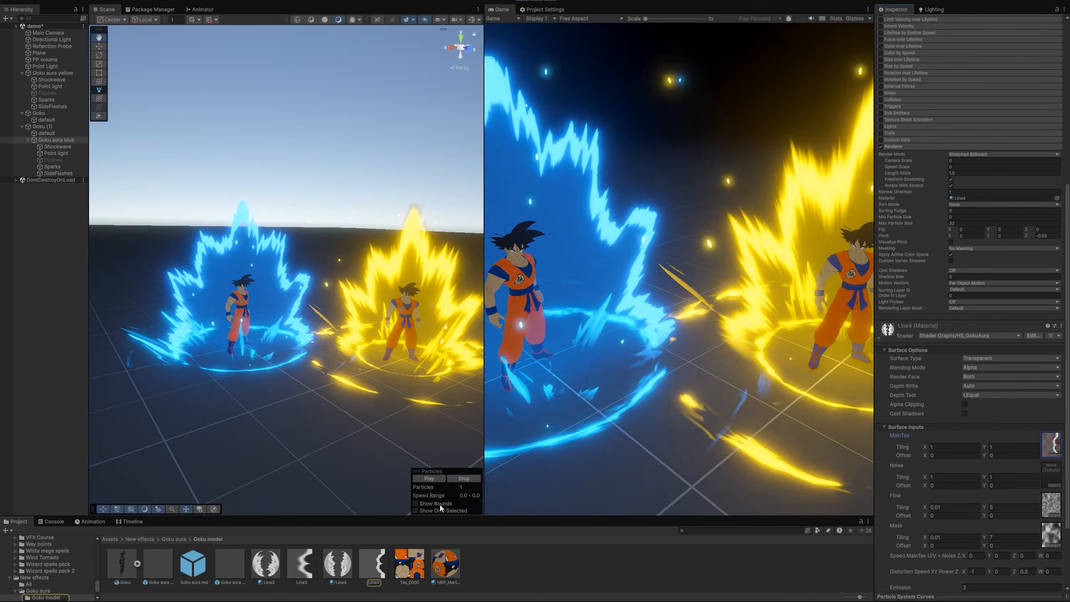
{"action": "left_click", "coordinate": [313, 562]}
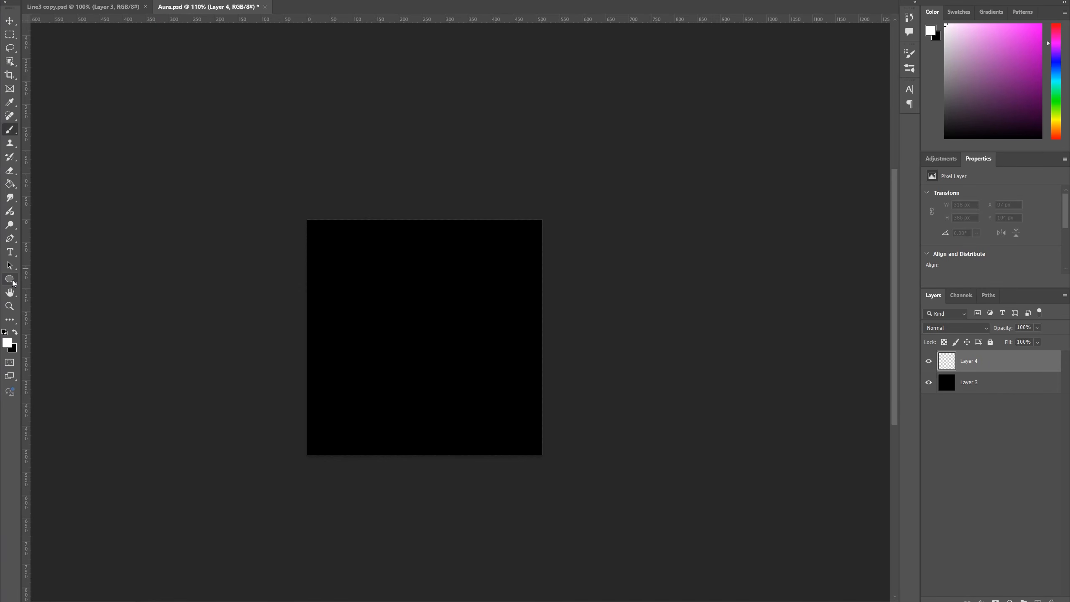
- Switch to Photoshop and draw a white circle about 409 px wide, centred on the black canvas
{"action": "left_click", "coordinate": [12, 280]}
{"action": "left_click_drag", "start_coordinate": [333, 245], "coordinate": [518, 432], "text": "shift"}
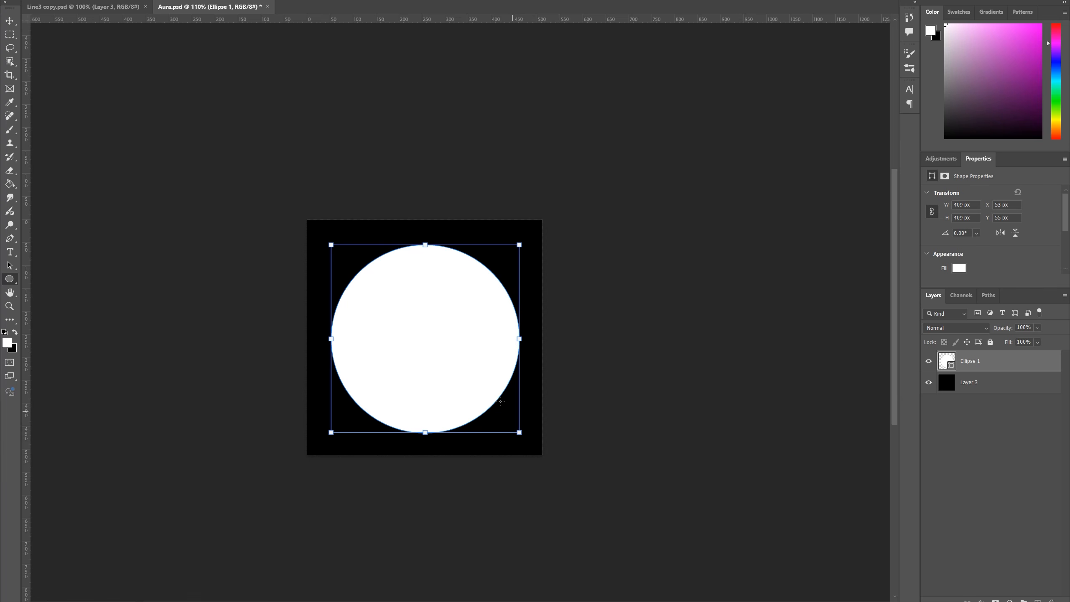
{"action": "key", "text": "v"}
{"action": "mouse_move", "coordinate": [458, 368]}
{"action": "left_mouse_down"}
{"action": "mouse_move", "coordinate": [452, 357]}
{"action": "mouse_move", "coordinate": [458, 367]}
{"action": "left_mouse_up"}
{"action": "key", "text": "u"}
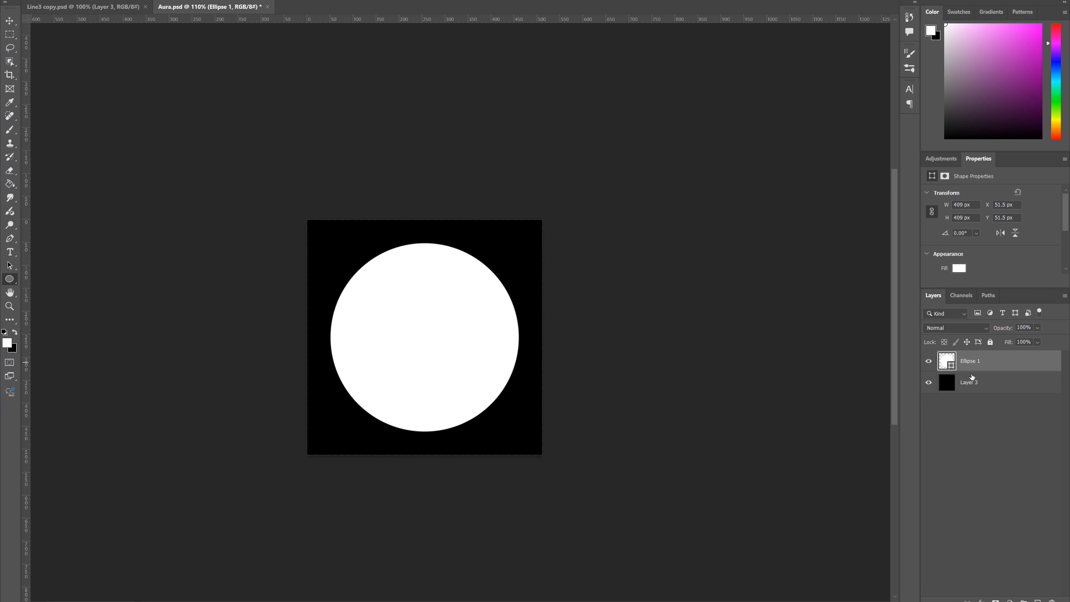
- Rasterize the ellipse layer and activate the Eraser tool
{"action": "right_click", "coordinate": [973, 368]}
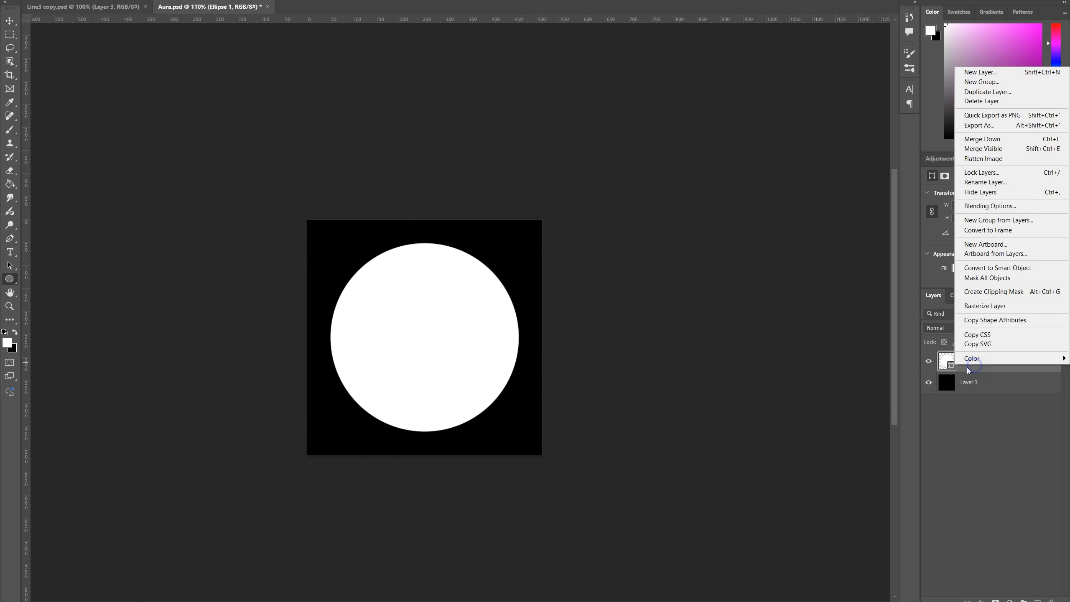
{"action": "left_click", "coordinate": [981, 308]}
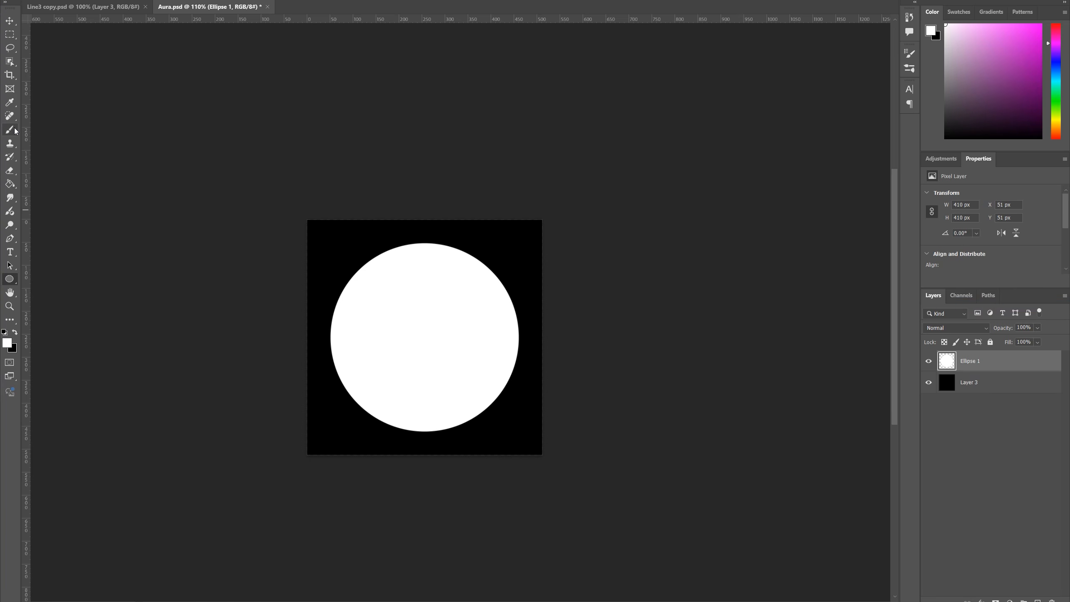
{"action": "left_click", "coordinate": [9, 170]}
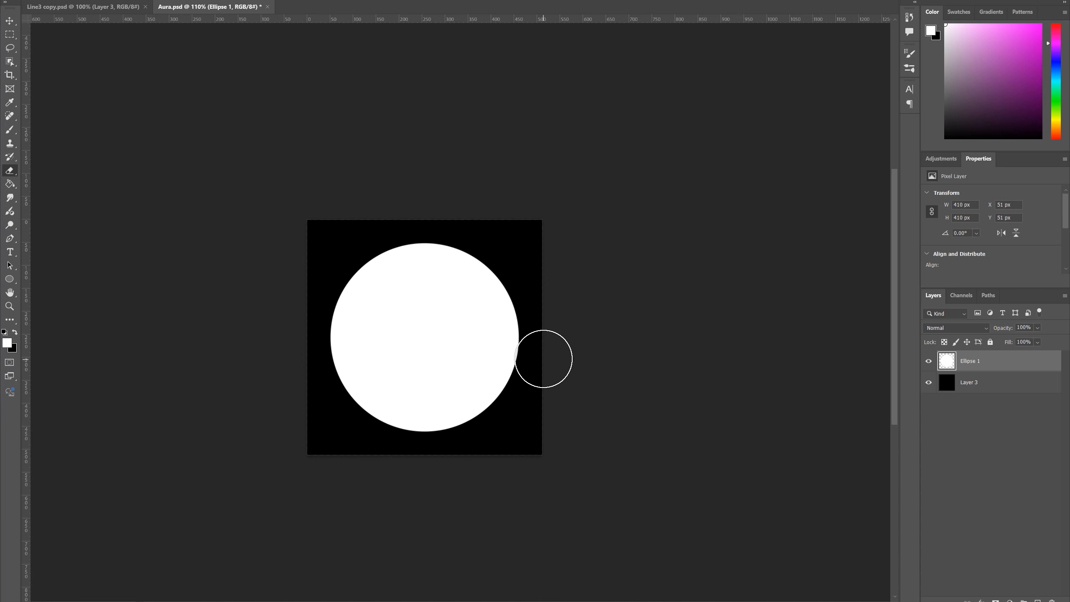
{"action": "mouse_move", "coordinate": [541, 359]}
{"action": "left_mouse_down"}
{"action": "mouse_move", "coordinate": [459, 407]}
{"action": "mouse_move", "coordinate": [365, 421]}
{"action": "left_mouse_up"}
{"action": "mouse_move", "coordinate": [566, 289]}
{"action": "left_mouse_down"}
{"action": "mouse_move", "coordinate": [396, 241]}
{"action": "mouse_move", "coordinate": [407, 249]}
{"action": "left_mouse_up"}
{"action": "key", "text": "ctrl+z"}
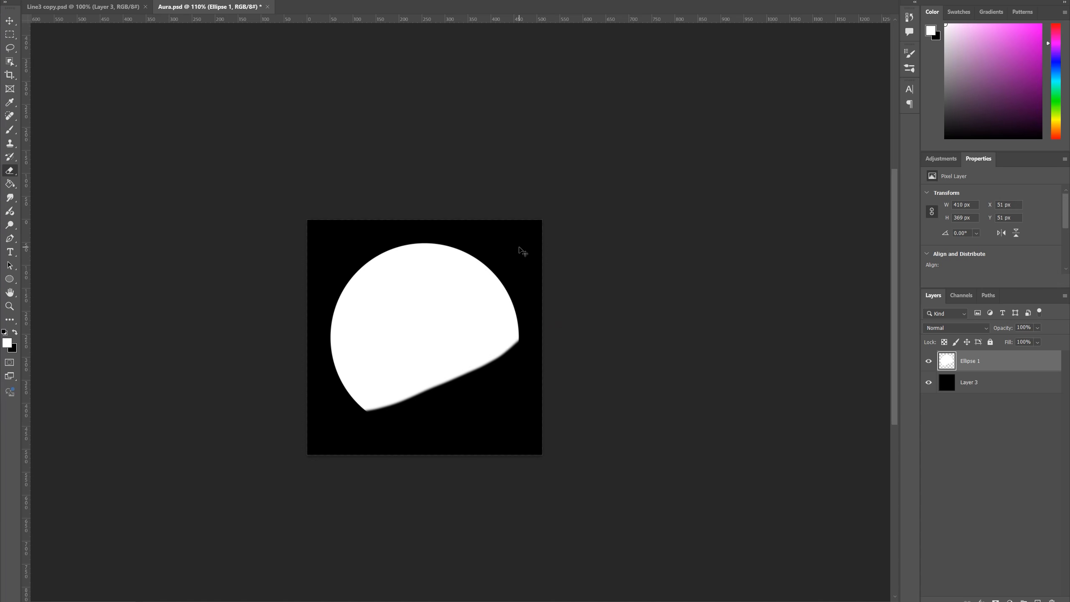
{"action": "key", "text": "ctrl+z"}
- Enable horizontal paint symmetry and erase the circle's edges into a mirrored teardrop with its tip on the symmetry line
{"action": "left_click", "coordinate": [479, 9]}
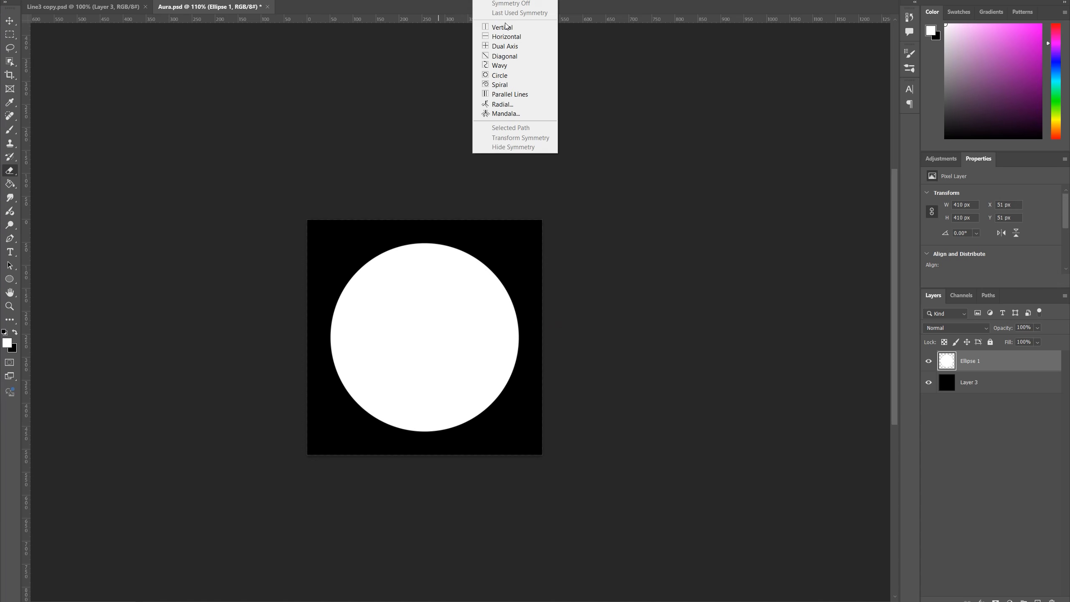
{"action": "left_click", "coordinate": [521, 39]}
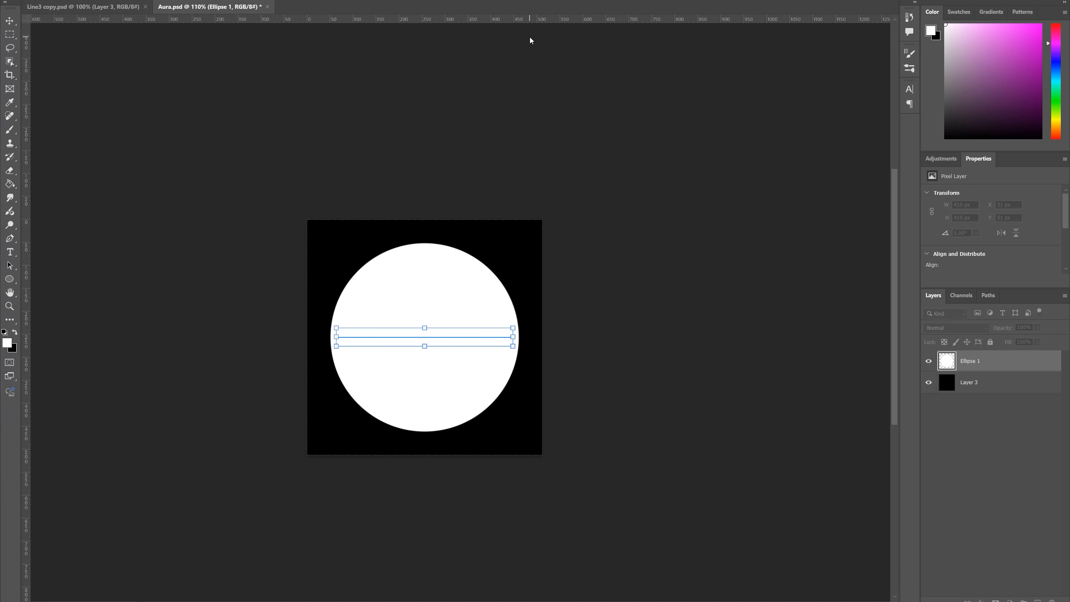
{"action": "key", "text": "Return"}
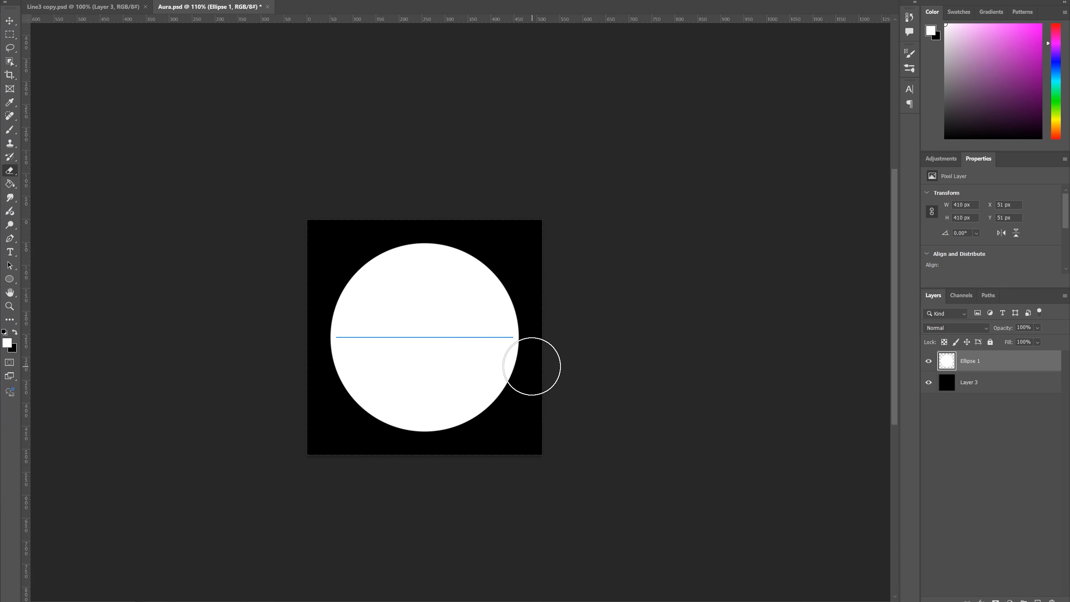
{"action": "mouse_move", "coordinate": [535, 363]}
{"action": "left_mouse_down"}
{"action": "mouse_move", "coordinate": [468, 436]}
{"action": "mouse_move", "coordinate": [427, 453]}
{"action": "mouse_move", "coordinate": [357, 456]}
{"action": "left_mouse_up"}
{"action": "mouse_move", "coordinate": [515, 271]}
{"action": "left_mouse_down"}
{"action": "mouse_move", "coordinate": [439, 229]}
{"action": "mouse_move", "coordinate": [394, 220]}
{"action": "left_mouse_up"}
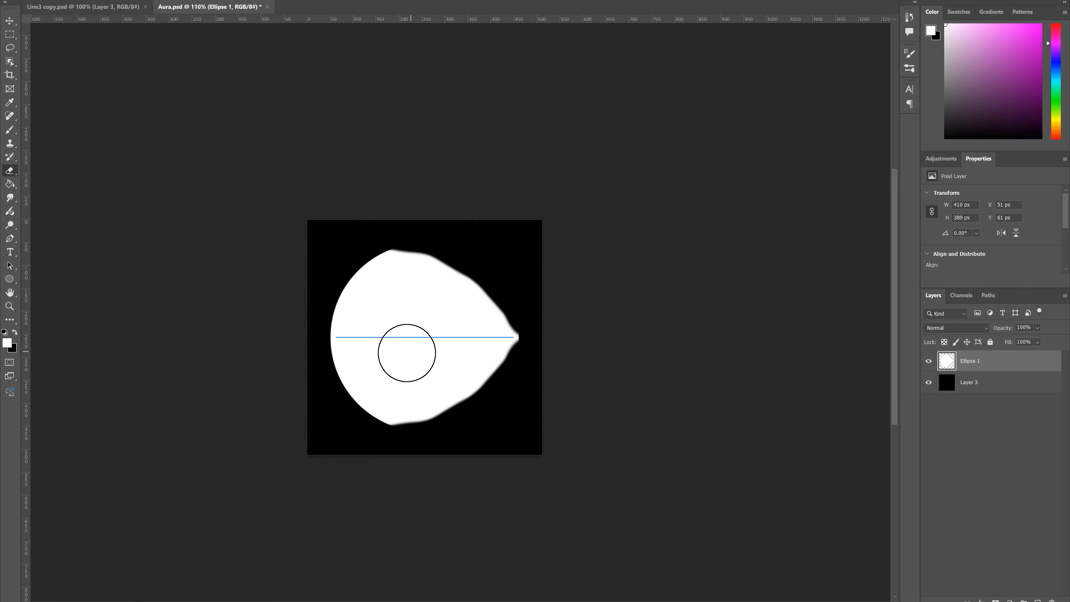
- Erase the teardrop's interior to leave a white outline, and paint the inside with semi-transparent white
{"action": "left_click", "coordinate": [385, 366]}
{"action": "mouse_move", "coordinate": [388, 370]}
{"action": "left_mouse_down"}
{"action": "mouse_move", "coordinate": [421, 375]}
{"action": "mouse_move", "coordinate": [391, 365]}
{"action": "mouse_move", "coordinate": [428, 371]}
{"action": "mouse_move", "coordinate": [468, 349]}
{"action": "mouse_move", "coordinate": [469, 336]}
{"action": "mouse_move", "coordinate": [394, 337]}
{"action": "mouse_move", "coordinate": [381, 354]}
{"action": "mouse_move", "coordinate": [388, 372]}
{"action": "mouse_move", "coordinate": [375, 322]}
{"action": "mouse_move", "coordinate": [388, 300]}
{"action": "mouse_move", "coordinate": [415, 294]}
{"action": "mouse_move", "coordinate": [471, 361]}
{"action": "left_mouse_up"}
{"action": "key", "text": "ctrl+z"}
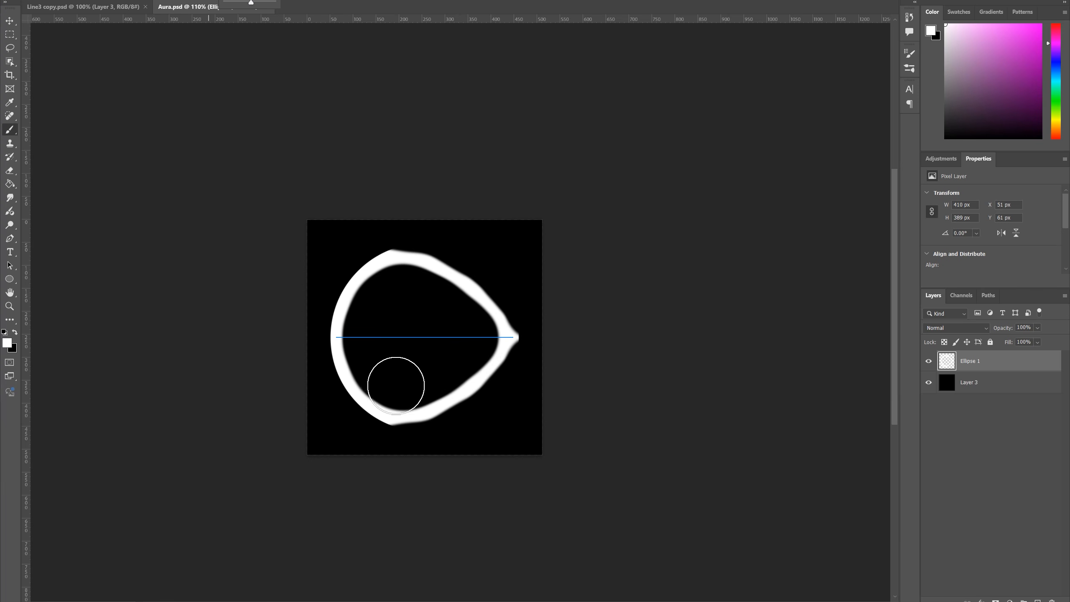
{"action": "mouse_move", "coordinate": [400, 383]}
{"action": "left_mouse_down"}
{"action": "mouse_move", "coordinate": [426, 379]}
{"action": "mouse_move", "coordinate": [473, 335]}
{"action": "mouse_move", "coordinate": [389, 342]}
{"action": "mouse_move", "coordinate": [391, 381]}
{"action": "mouse_move", "coordinate": [368, 347]}
{"action": "left_mouse_up"}
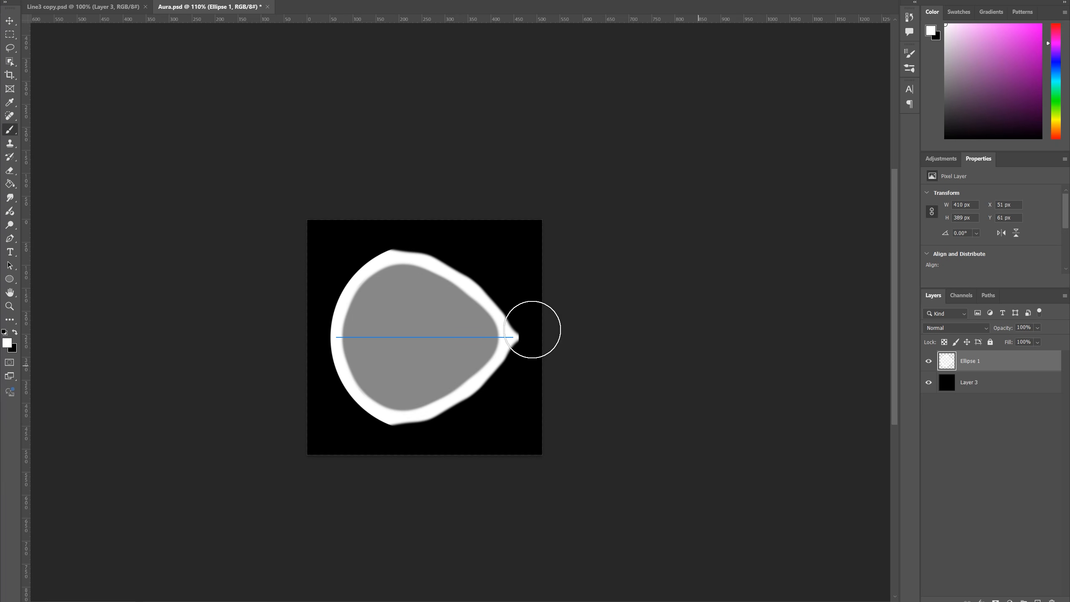
- Apply the Polar Coordinates distort filter to the teardrop layer using Polar to Rectangular
{"action": "key", "text": "alt+t"}
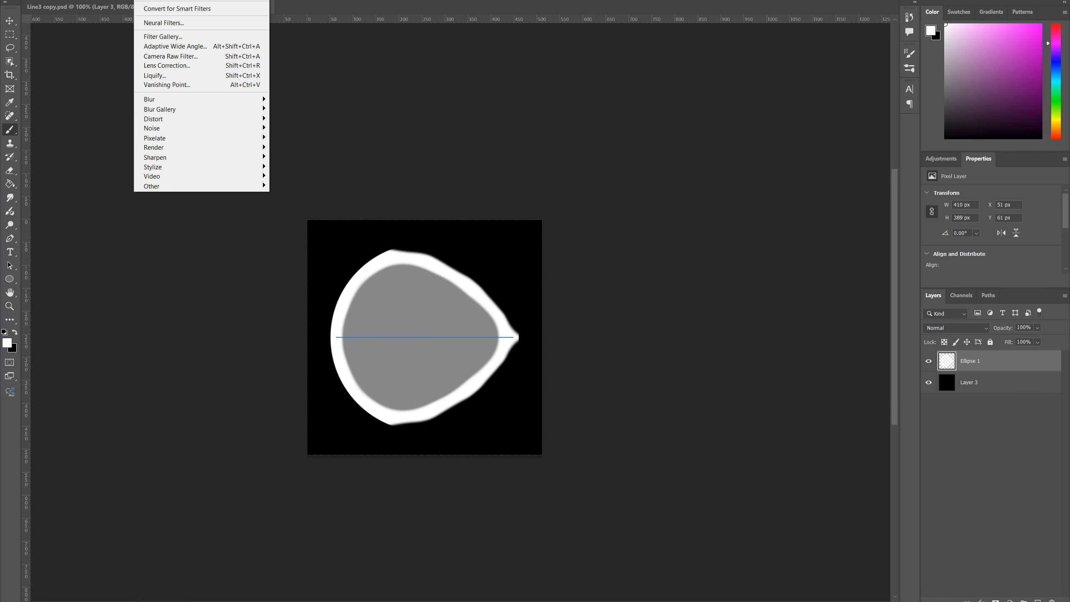
{"action": "mouse_move", "coordinate": [168, 120]}
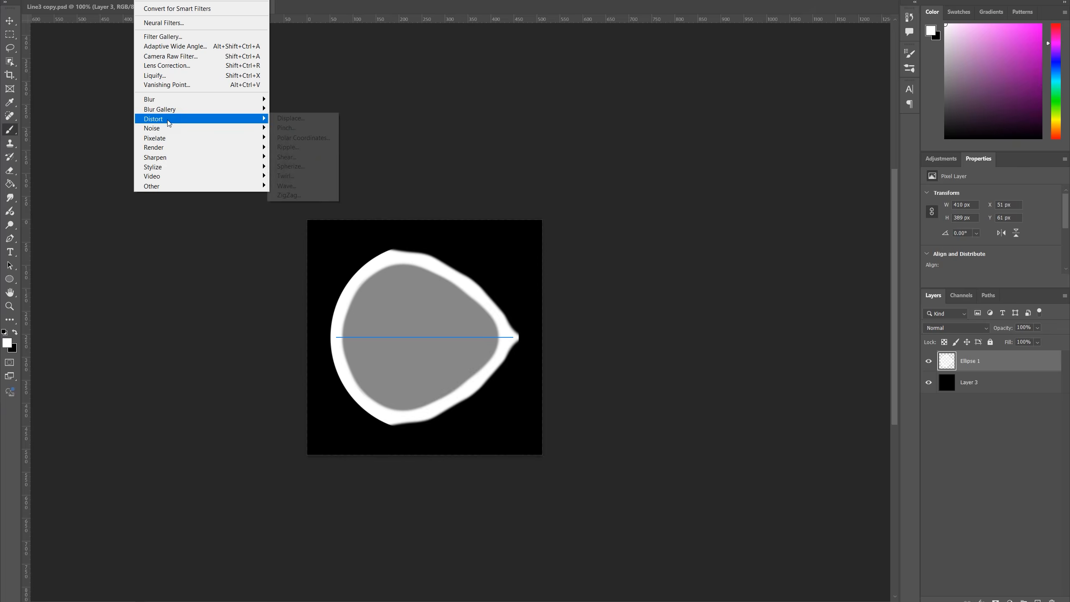
{"action": "left_click", "coordinate": [302, 138]}
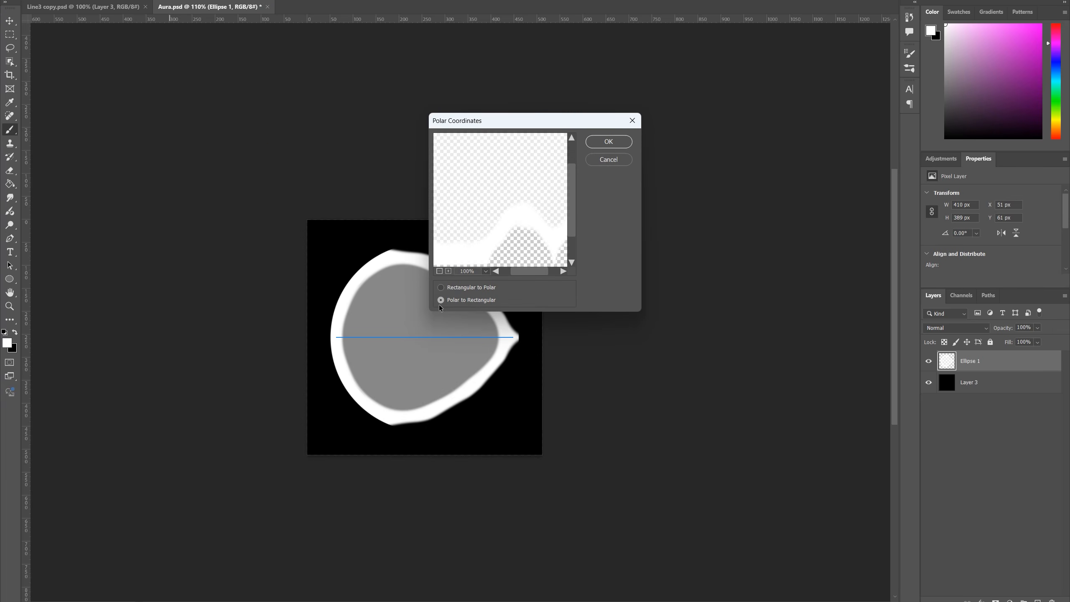
{"action": "left_click", "coordinate": [440, 288]}
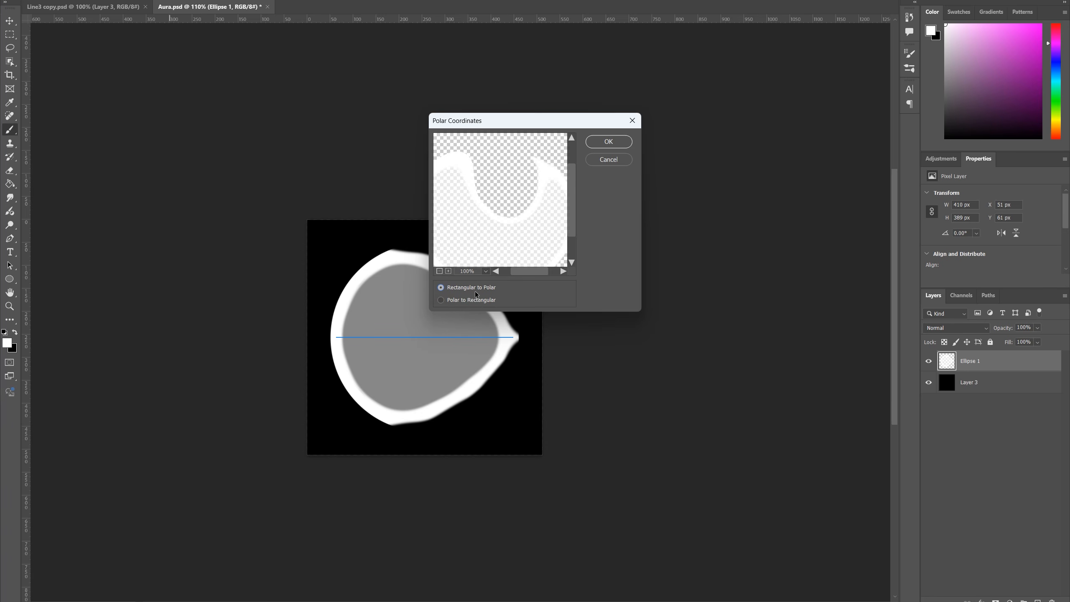
{"action": "left_click", "coordinate": [441, 300]}
{"action": "left_click", "coordinate": [608, 141]}
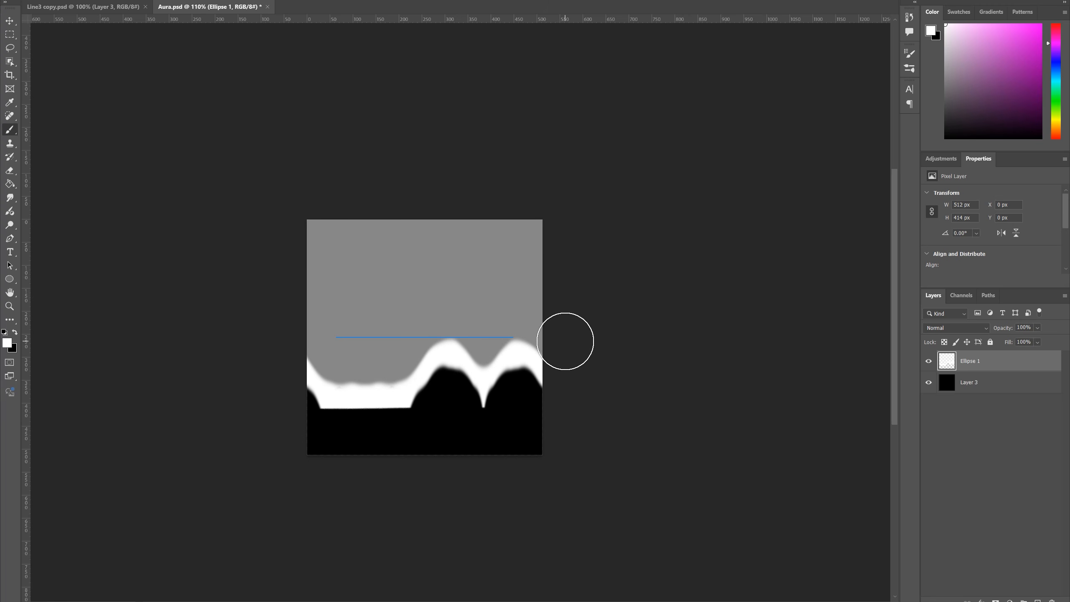
- Rotate the distorted layer 90° counterclockwise and align it with the canvas's upper-left corner
{"action": "key", "text": "ctrl+t"}
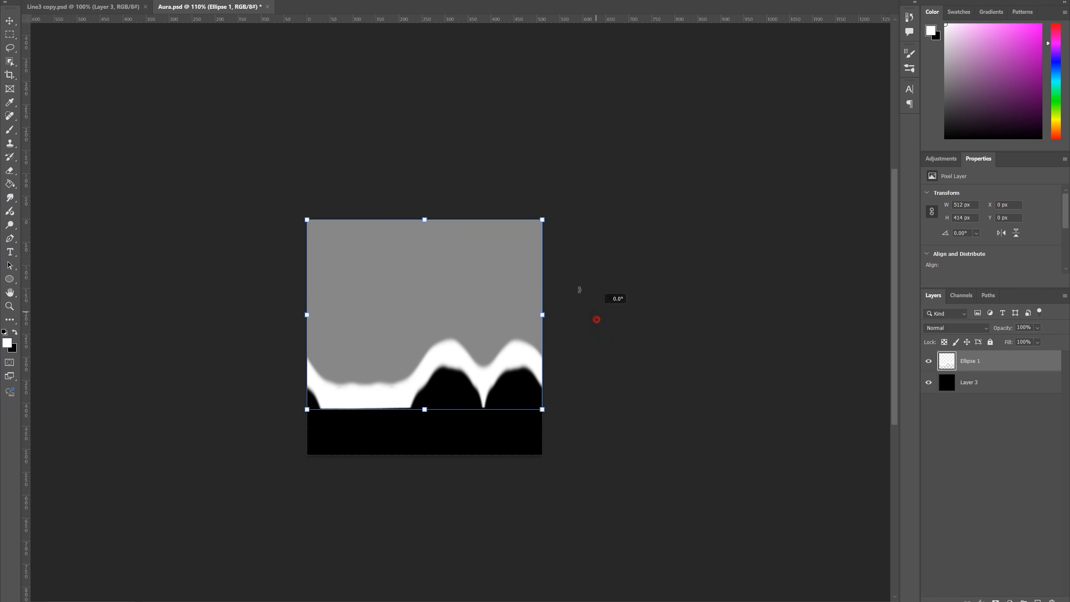
{"action": "left_click_drag", "start_coordinate": [579, 290], "coordinate": [417, 172]}
{"action": "left_click_drag", "start_coordinate": [437, 351], "coordinate": [418, 370]}
{"action": "key", "text": "Return"}
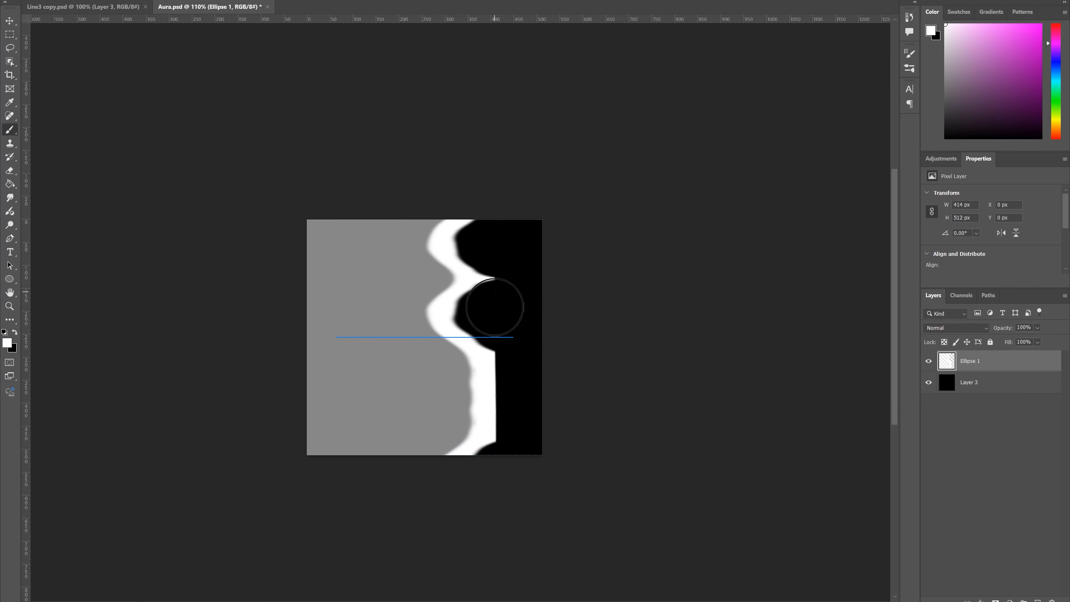
- Apply a vertical wrap-around Offset that puts the spike at the canvas's mid-height, and save the document
{"action": "left_click", "coordinate": [144, 1]}
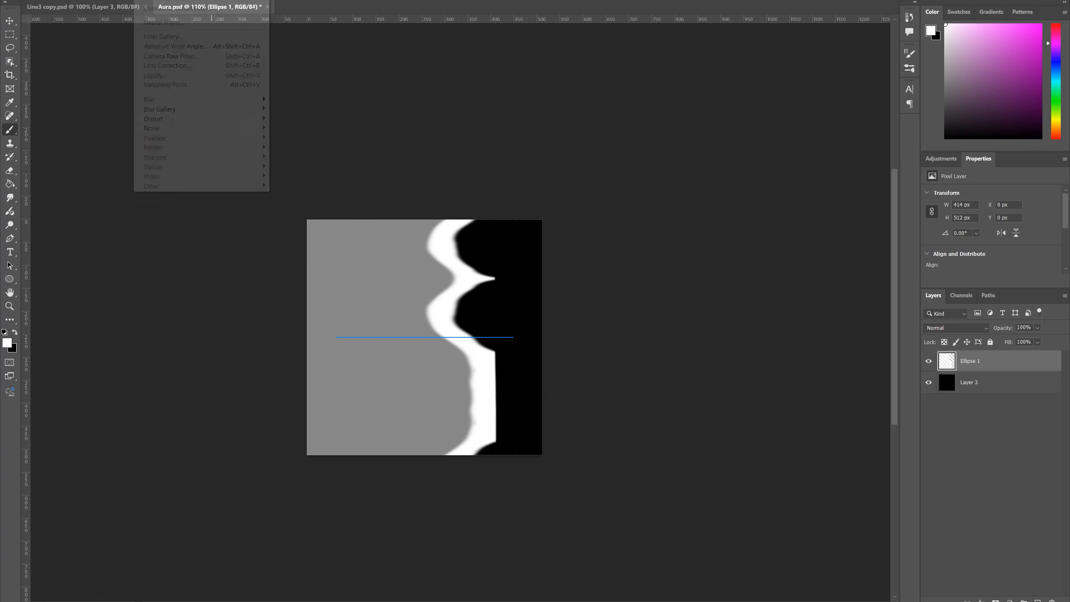
{"action": "mouse_move", "coordinate": [158, 188]}
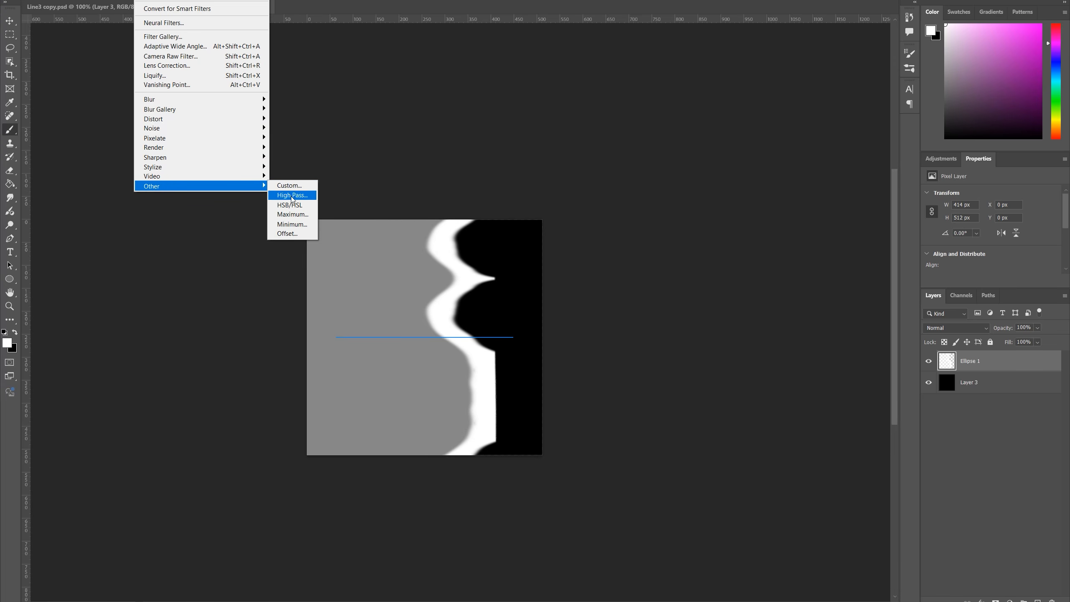
{"action": "left_click", "coordinate": [287, 233]}
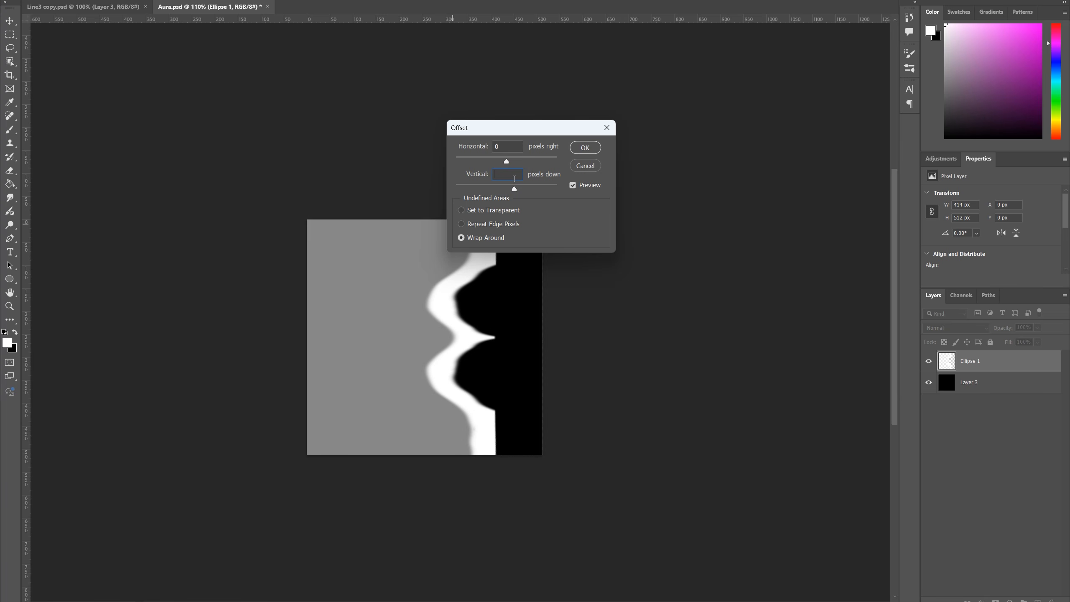
{"action": "type", "text": "28"}
{"action": "left_click", "coordinate": [584, 148]}
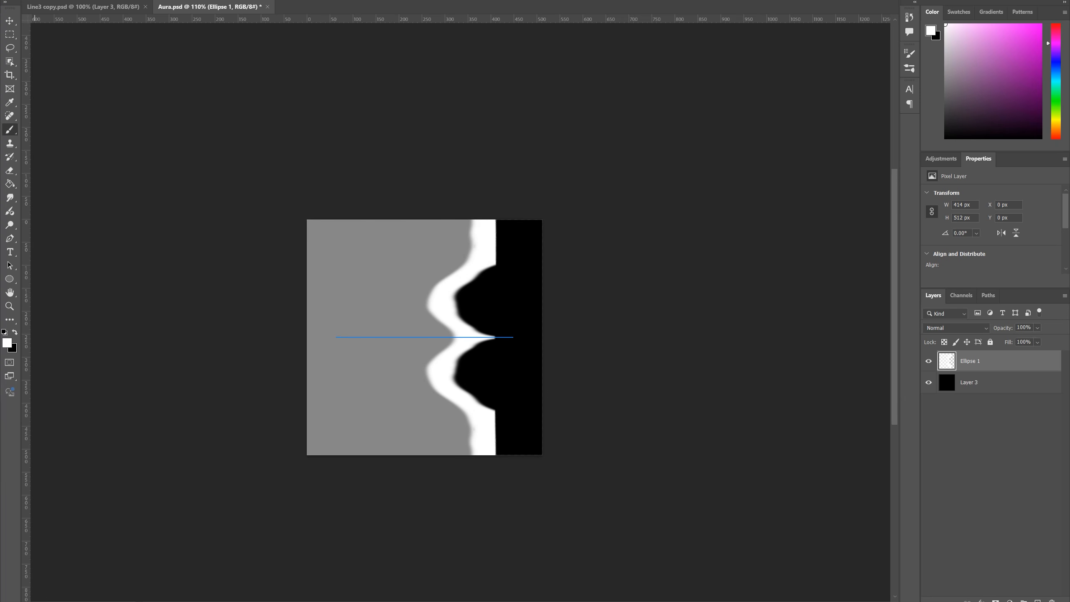
{"action": "left_click", "coordinate": [25, 1]}
{"action": "left_click", "coordinate": [43, 85]}
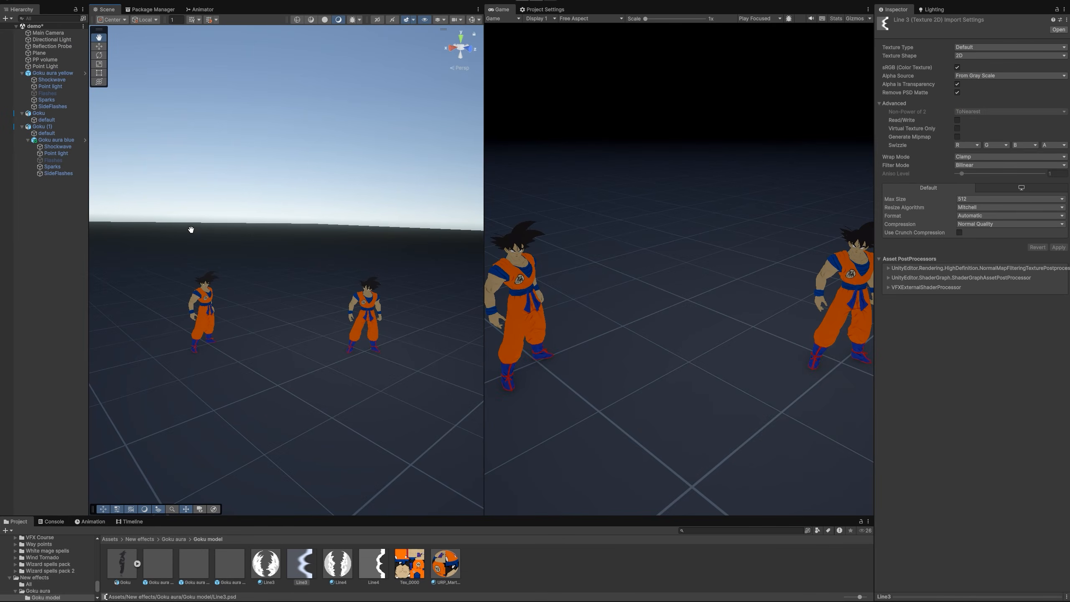
- Pause the Goku aura blue particle playback and assign the Aura texture as MainTex of its Line4 material
{"action": "left_click", "coordinate": [46, 133]}
{"action": "left_click", "coordinate": [56, 139]}
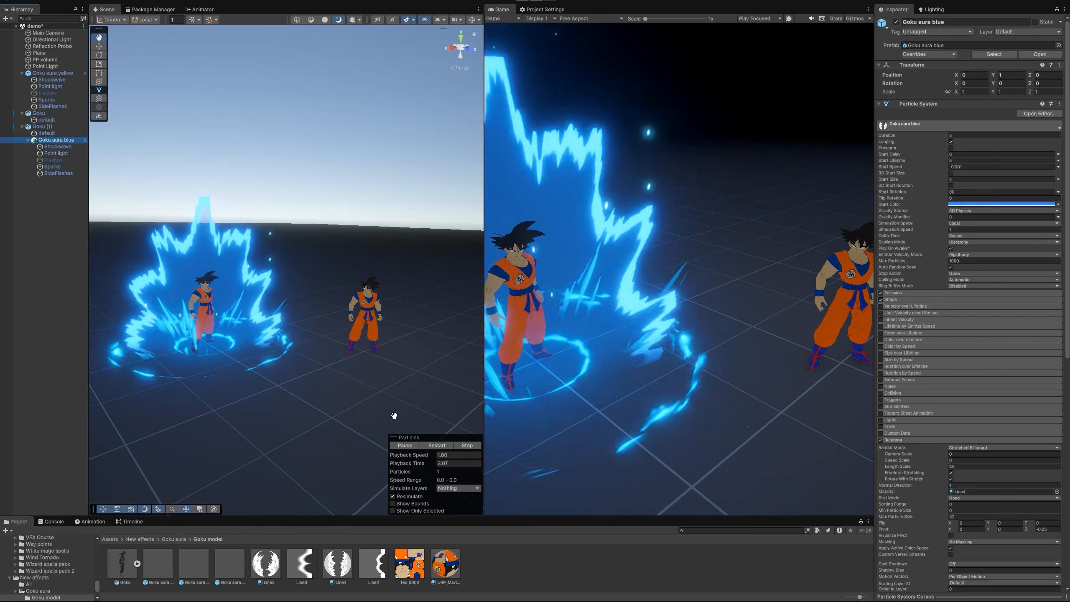
{"action": "left_click", "coordinate": [404, 448]}
{"action": "key", "text": "f"}
{"action": "scroll", "coordinate": [954, 508], "scroll_direction": "down", "scroll_amount": 10}
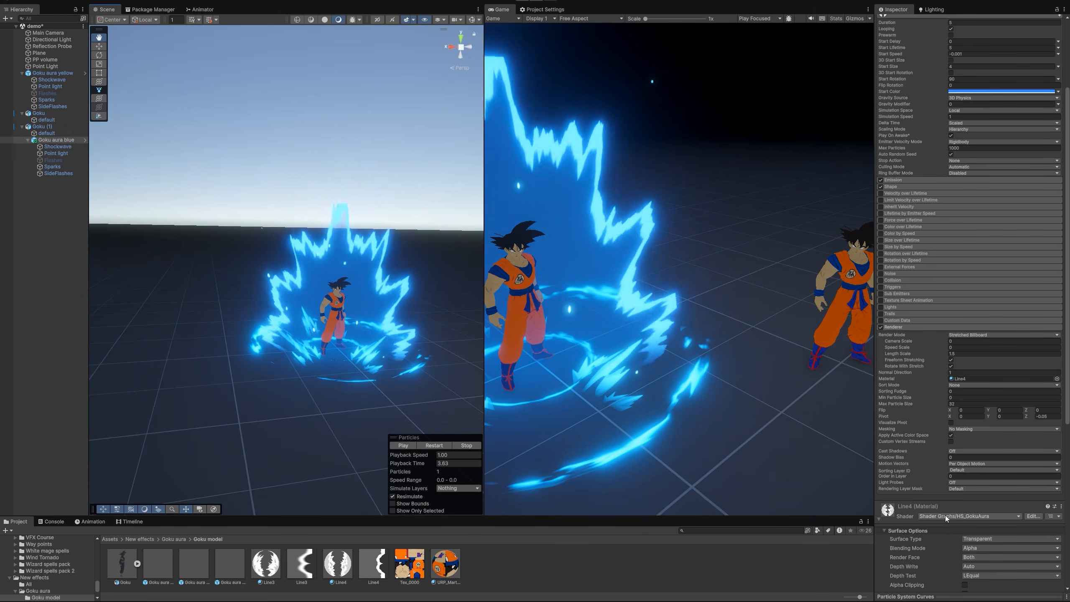
{"action": "scroll", "coordinate": [955, 508], "scroll_direction": "down", "scroll_amount": 2}
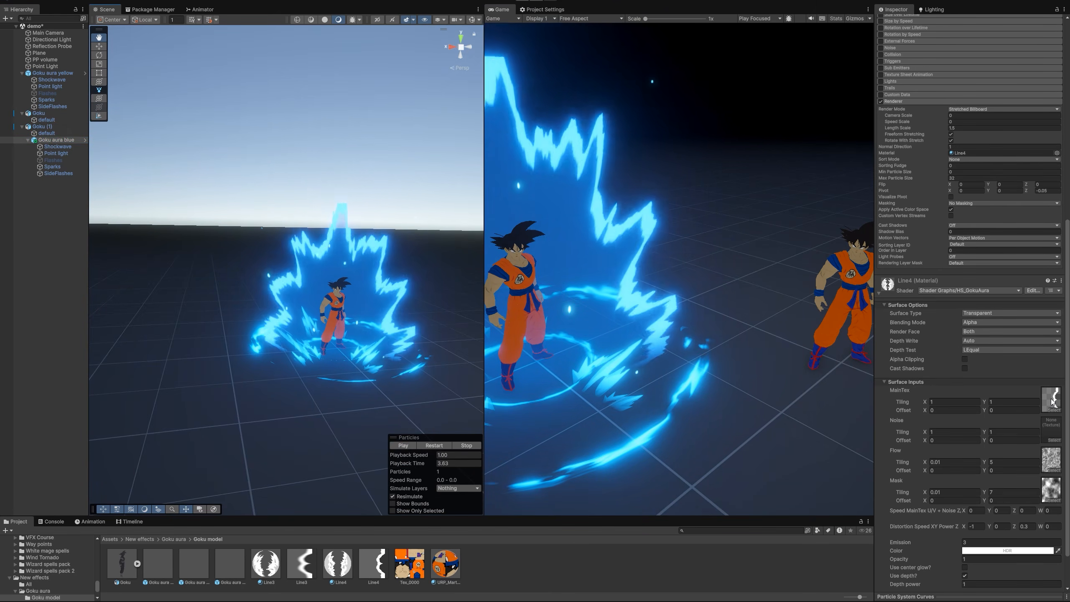
{"action": "left_click", "coordinate": [37, 591]}
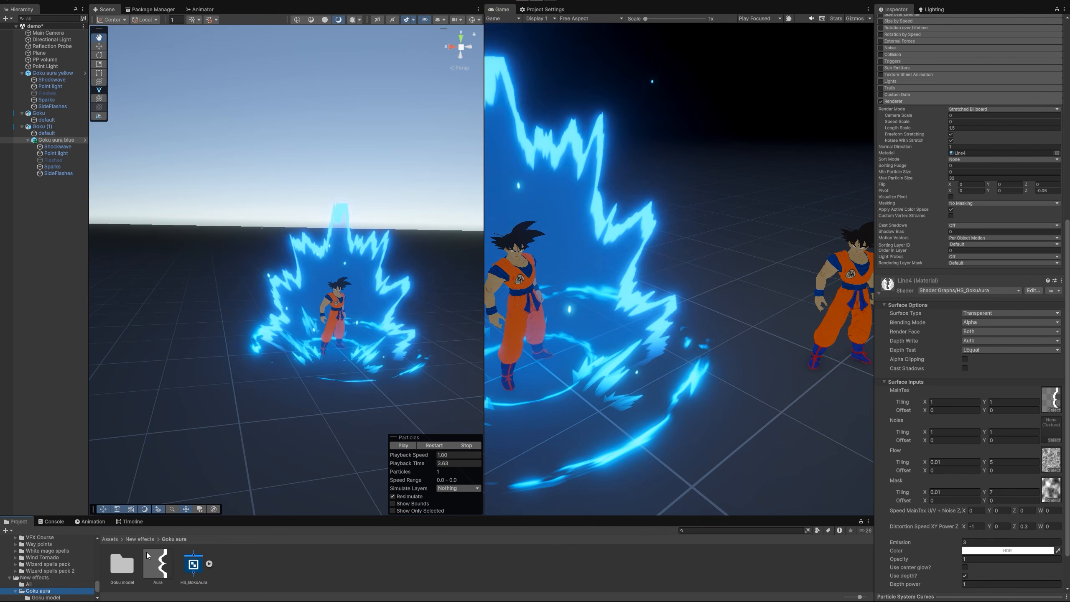
{"action": "left_click_drag", "start_coordinate": [158, 564], "coordinate": [1053, 406]}
{"action": "mouse_move", "coordinate": [383, 354]}
{"action": "right_mouse_down"}
{"action": "mouse_move", "coordinate": [423, 330]}
{"action": "mouse_move", "coordinate": [382, 337]}
{"action": "right_mouse_up"}
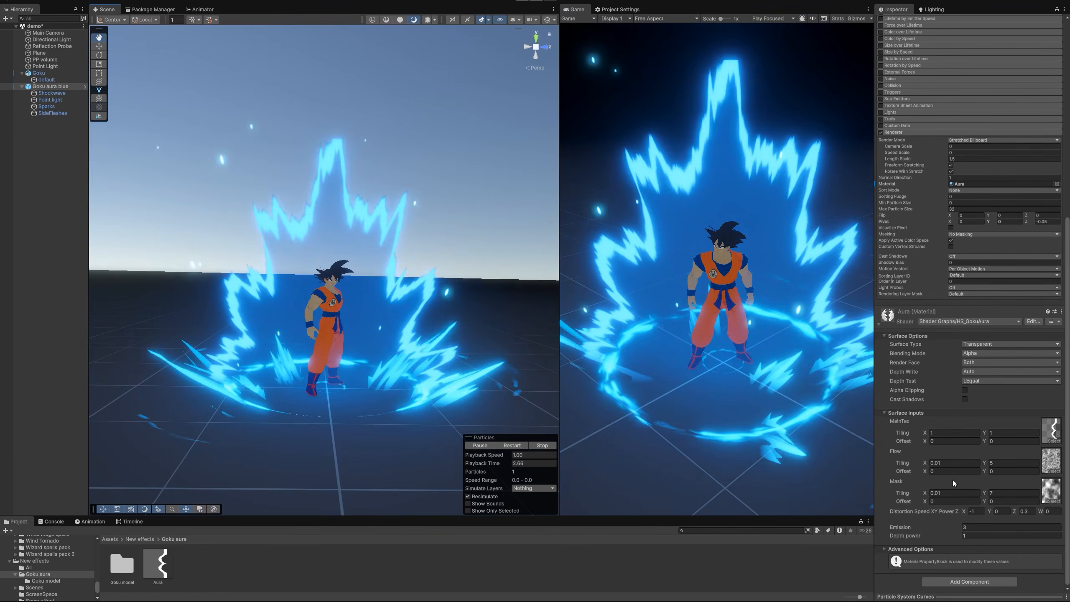
- Set the Z component of Distortion Speed XY Power Z to 0 in the Aura material
{"action": "left_click", "coordinate": [1030, 511]}
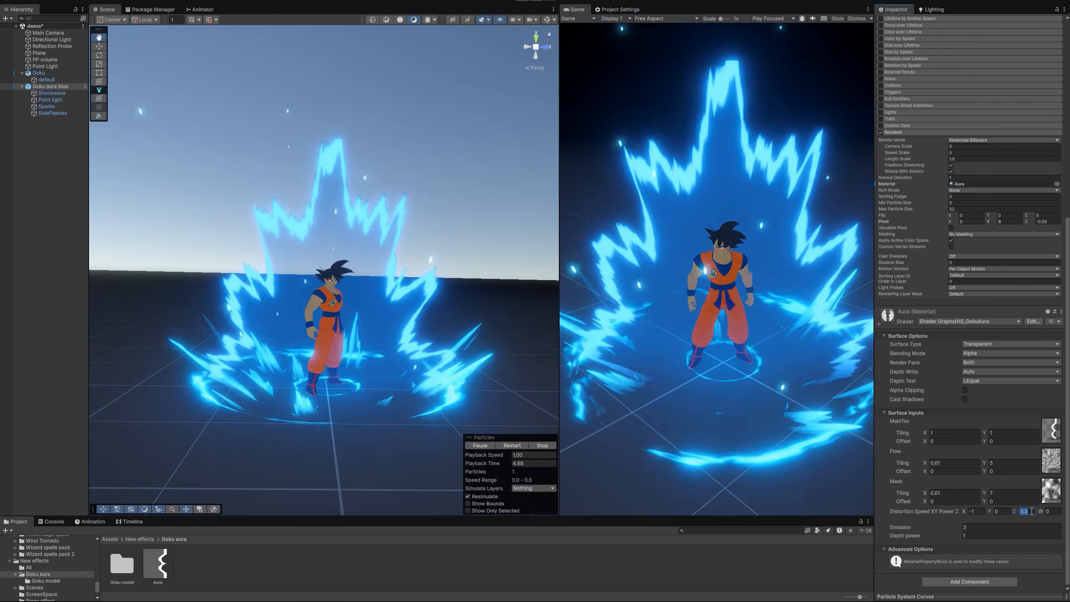
{"action": "type", "text": "0"}
{"action": "right_click_drag", "start_coordinate": [358, 309], "coordinate": [386, 213]}
{"action": "key", "text": "s"}
{"action": "left_click", "coordinate": [966, 160]}
{"action": "type", "text": "1ewq"}
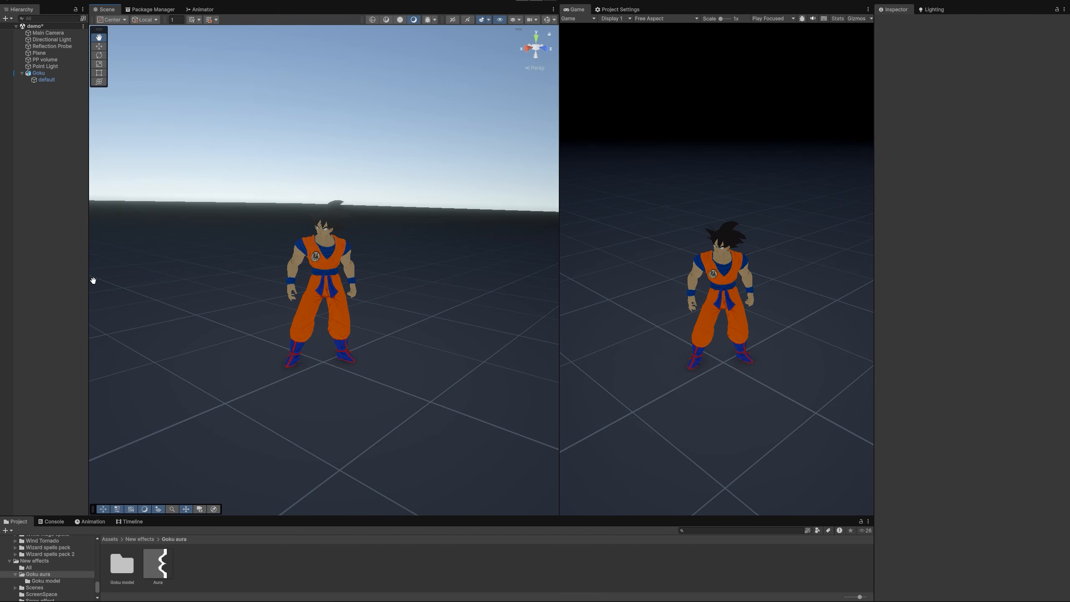
- Create a new Particle System in the scene and name it Goku aura blue
{"action": "right_click", "coordinate": [43, 172]}
{"action": "mouse_move", "coordinate": [160, 370]}
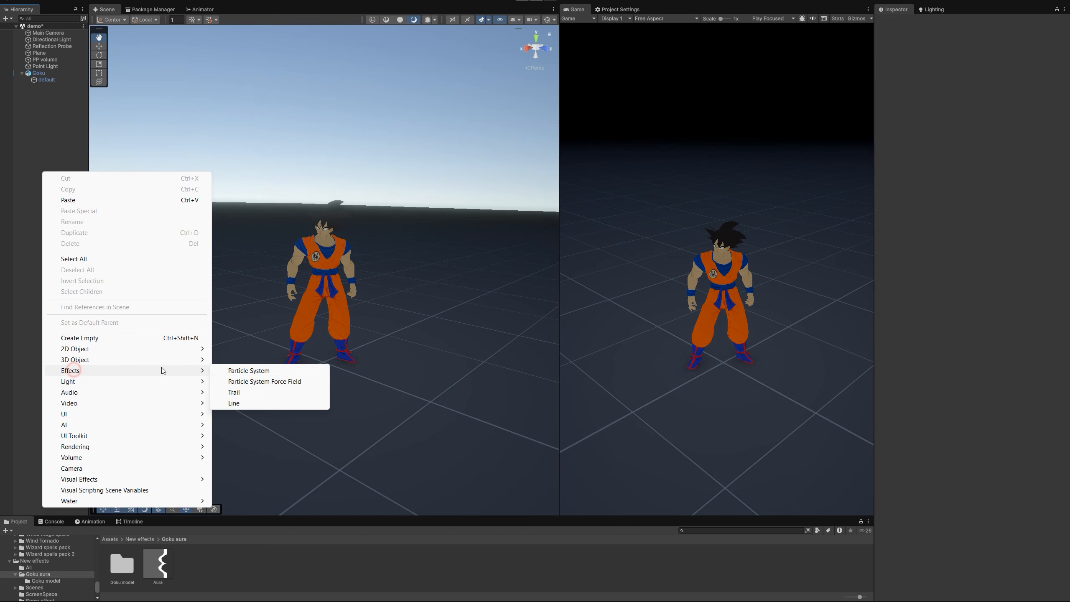
{"action": "left_click", "coordinate": [238, 368]}
{"action": "type", "text": "Goku aura blue"}
{"action": "key", "text": "Return"}
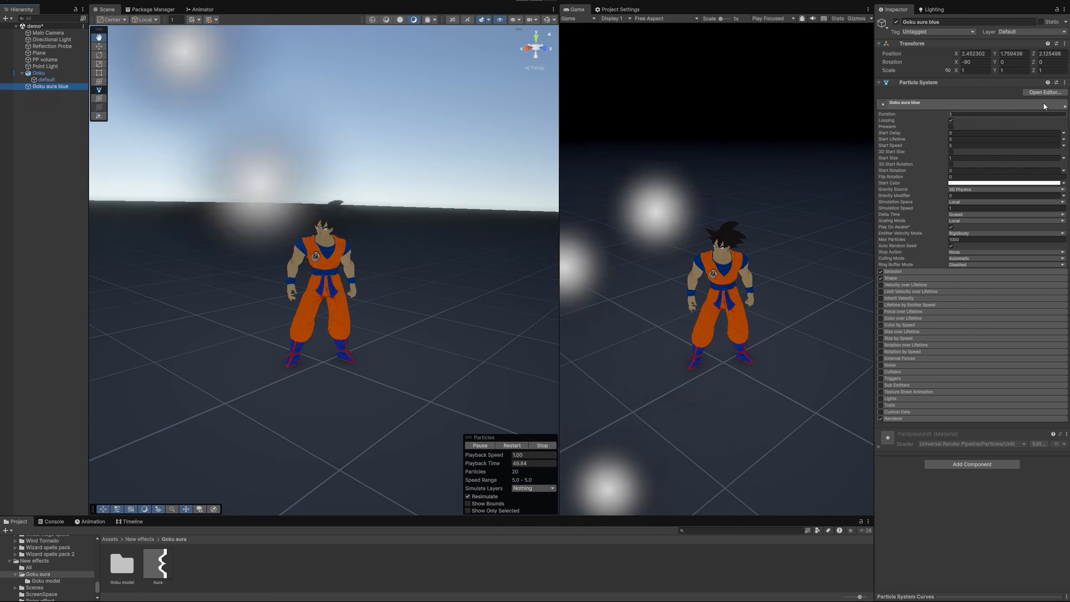
- Reset the new particle system's transform and set its Y position to 1
{"action": "right_click", "coordinate": [980, 52]}
{"action": "right_click", "coordinate": [955, 41]}
{"action": "left_click", "coordinate": [973, 51]}
{"action": "left_click", "coordinate": [1013, 54]}
{"action": "type", "text": "1"}
- Set the particle Shape's cone angle to 0, its radius to 0.0001 and its X rotation to -90
{"action": "left_click", "coordinate": [897, 279]}
{"action": "left_click", "coordinate": [957, 287]}
{"action": "left_click", "coordinate": [1067, 267]}
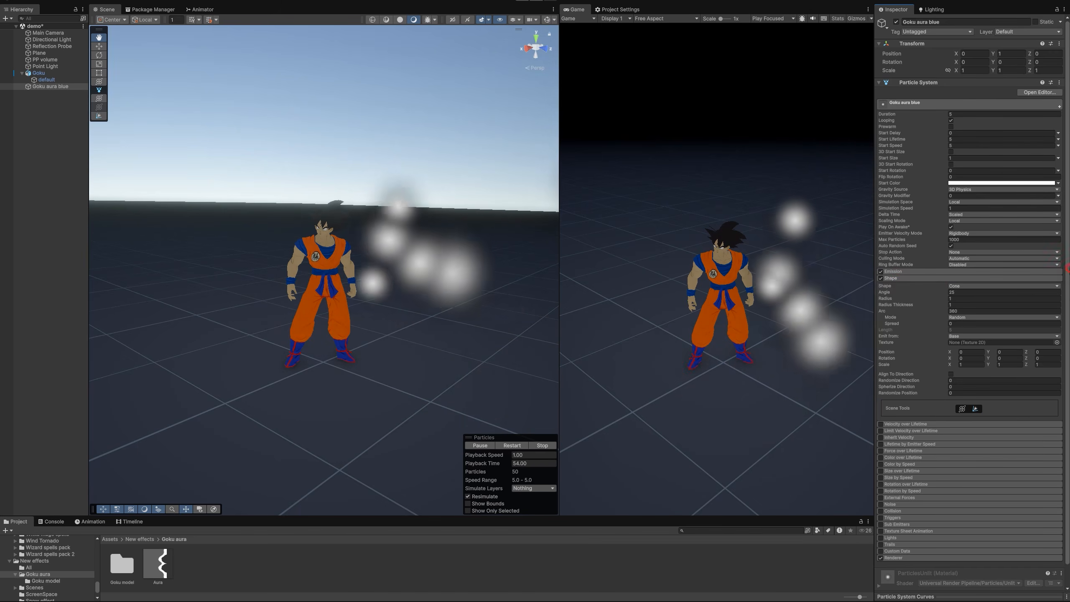
{"action": "left_click", "coordinate": [964, 292]}
{"action": "type", "text": "0"}
{"action": "left_click", "coordinate": [963, 298]}
{"action": "type", "text": "0.0001"}
{"action": "left_click", "coordinate": [970, 358]}
{"action": "type", "text": "-90"}
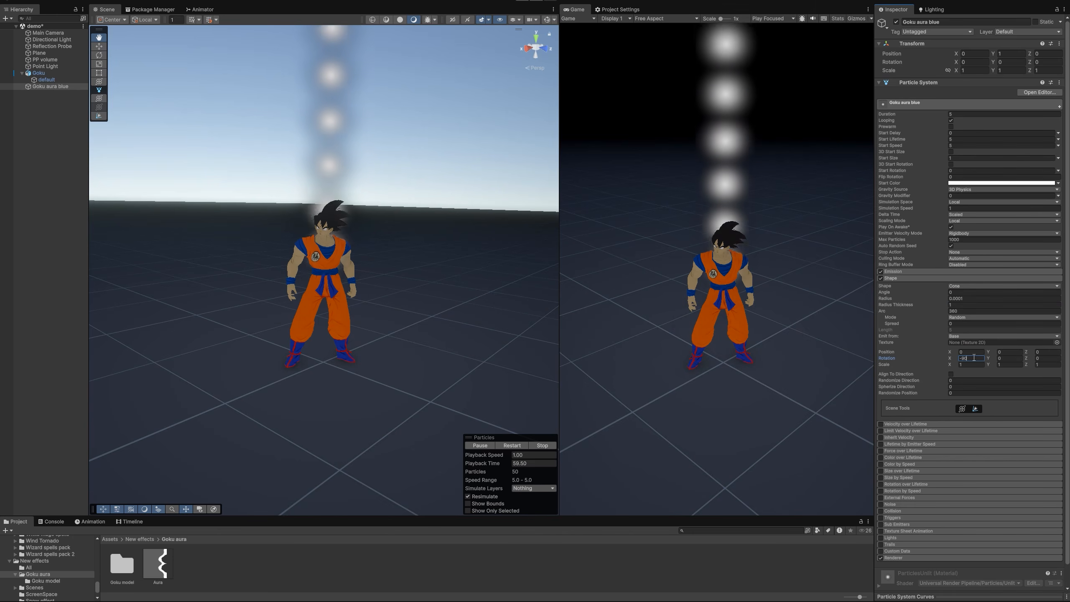
- Set the particles' Start Speed to 0.001 and their Render Mode to Stretched Billboard
{"action": "left_click", "coordinate": [964, 145]}
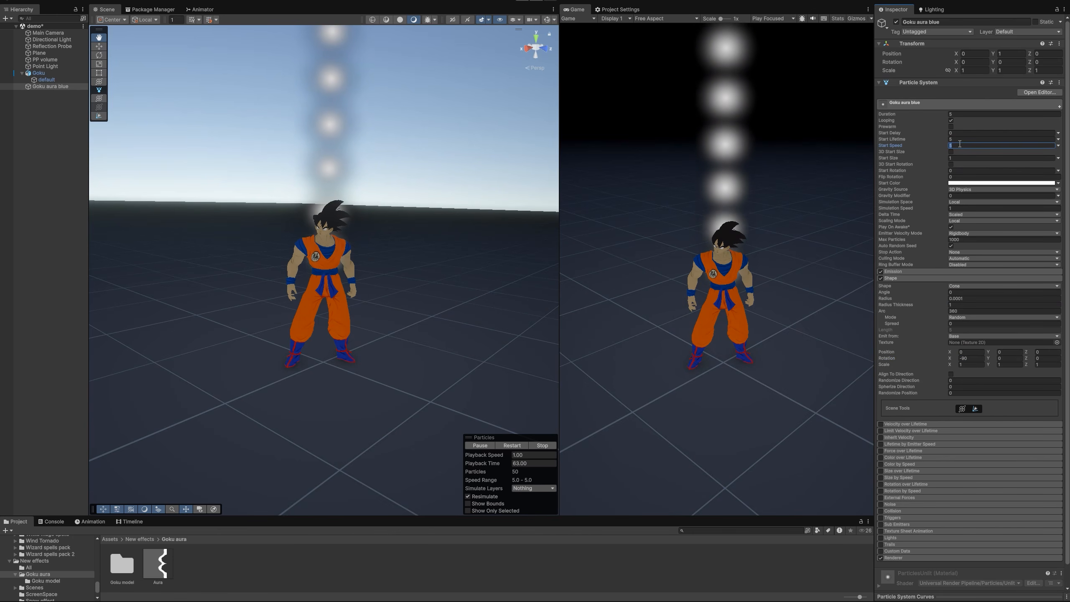
{"action": "type", "text": "0.001"}
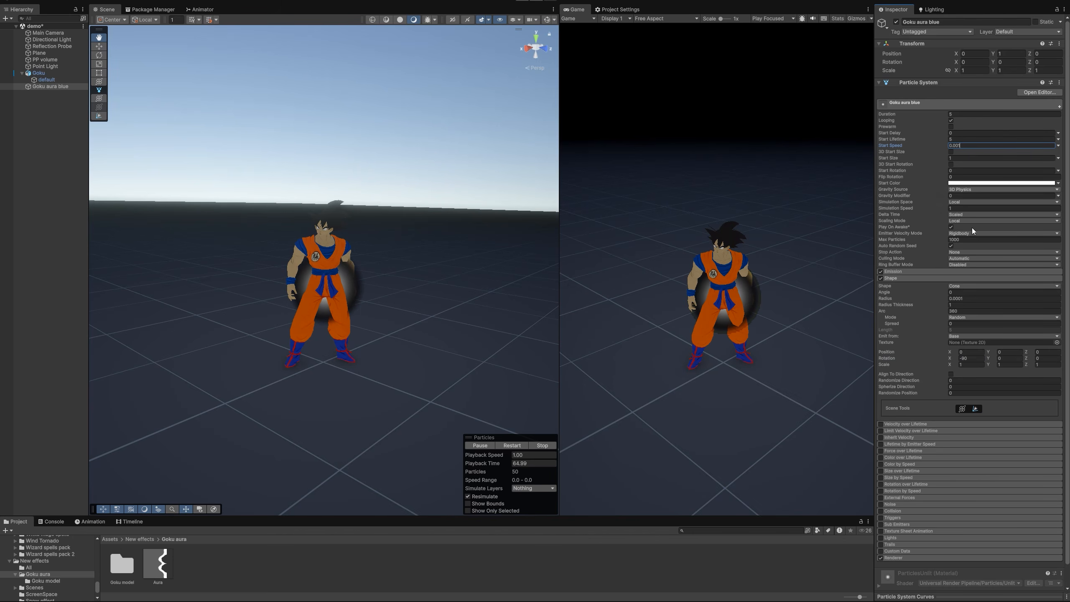
{"action": "scroll", "coordinate": [969, 358], "scroll_direction": "down", "scroll_amount": 1}
{"action": "left_click", "coordinate": [901, 537]}
{"action": "scroll", "coordinate": [979, 487], "scroll_direction": "down", "scroll_amount": 5}
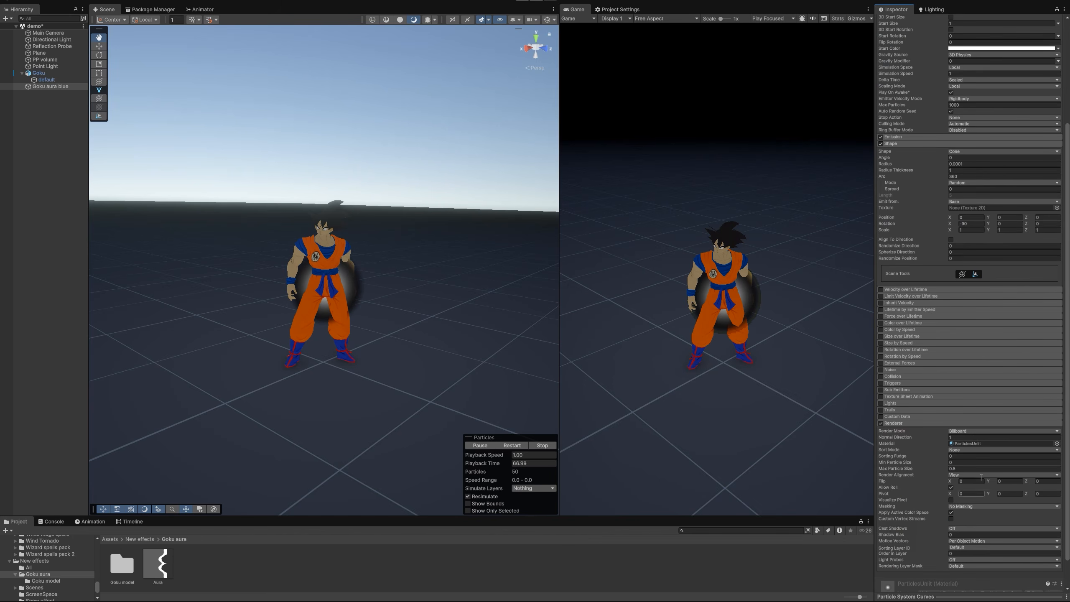
{"action": "left_click", "coordinate": [957, 433]}
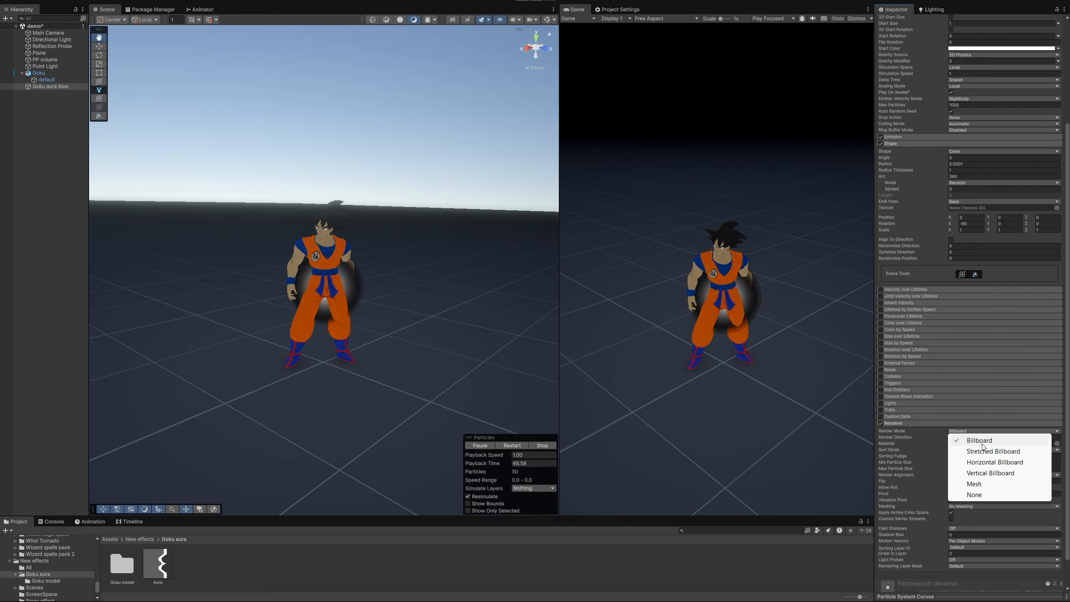
{"action": "left_click", "coordinate": [969, 442]}
{"action": "scroll", "coordinate": [987, 447], "scroll_direction": "up", "scroll_amount": 1}
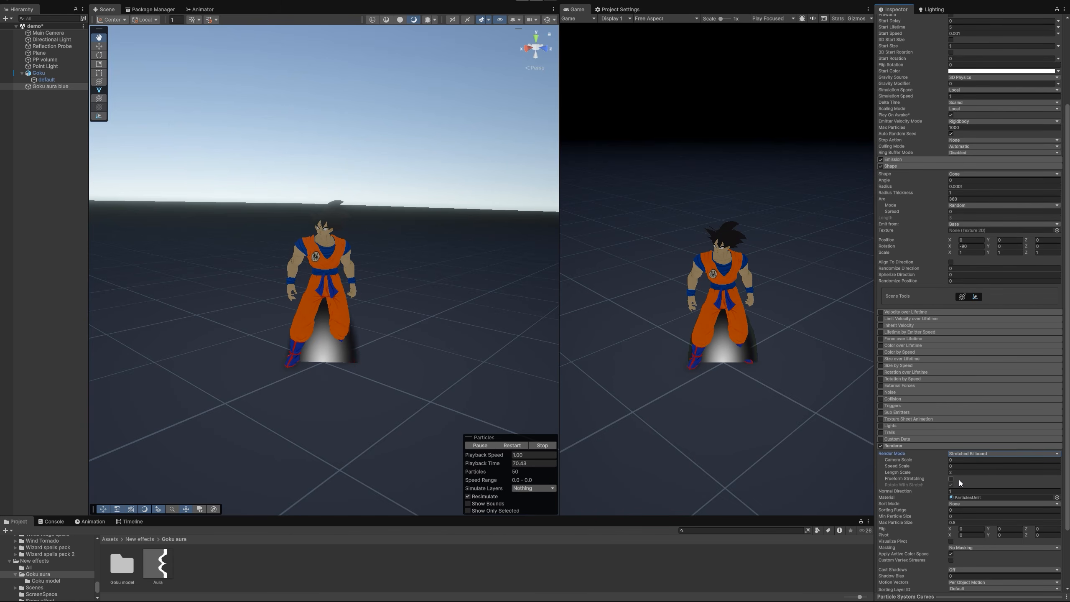
- Set the emission Rate over Time to 0 and add a burst with a count of 1
{"action": "scroll", "coordinate": [984, 460], "scroll_direction": "up", "scroll_amount": 5}
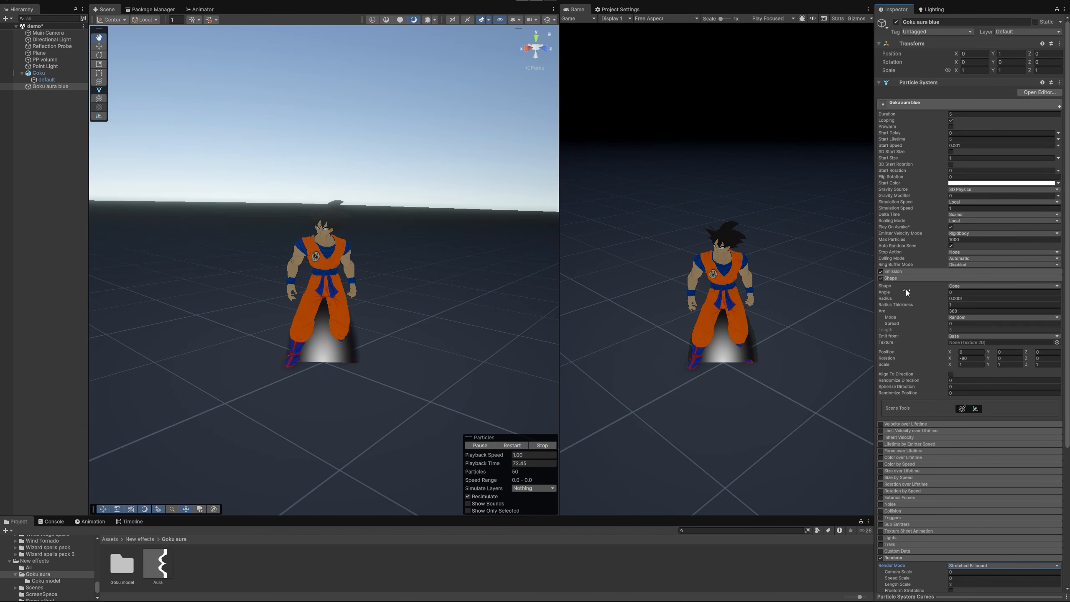
{"action": "left_click", "coordinate": [907, 271]}
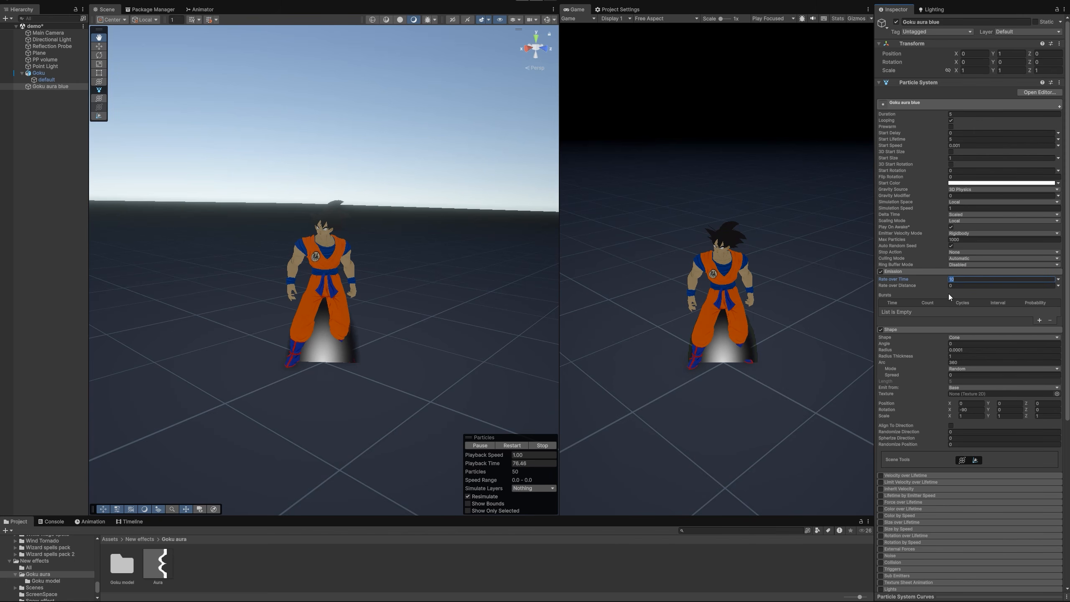
{"action": "type", "text": "0"}
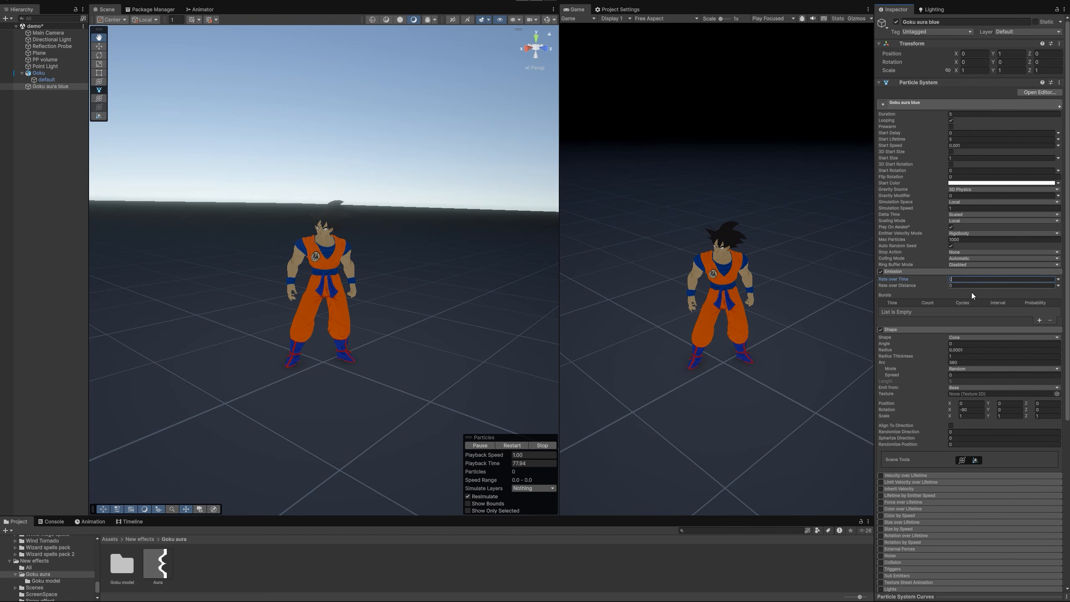
{"action": "left_click", "coordinate": [1038, 320]}
{"action": "type", "text": "1"}
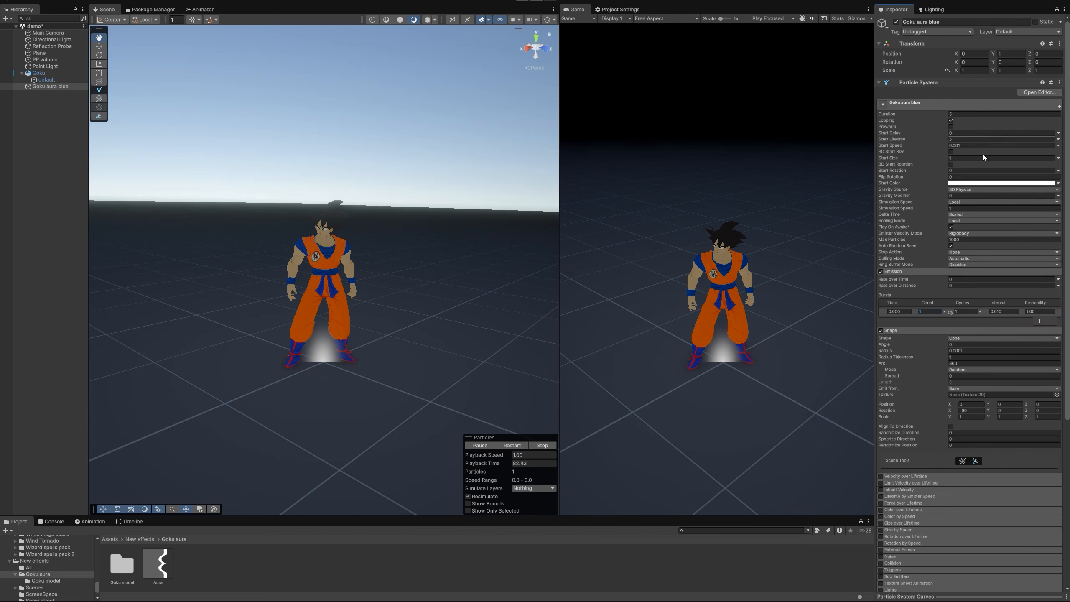
- Enable Freeform Stretching in the Renderer and set the particles' Start Size to 4
{"action": "scroll", "coordinate": [994, 366], "scroll_direction": "down", "scroll_amount": 5}
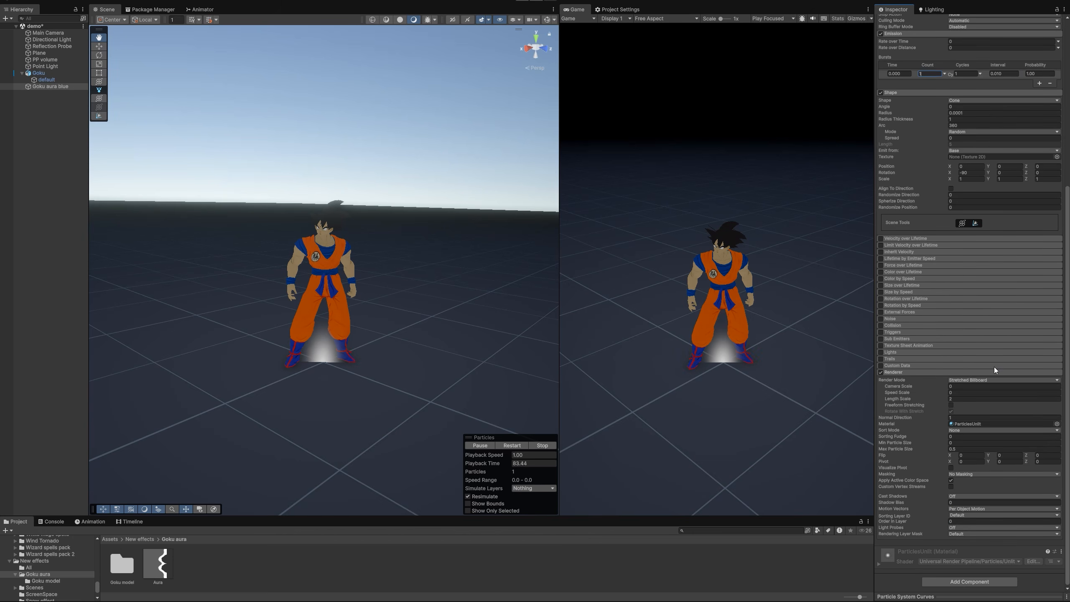
{"action": "left_click", "coordinate": [950, 405]}
{"action": "scroll", "coordinate": [968, 253], "scroll_direction": "up", "scroll_amount": 5}
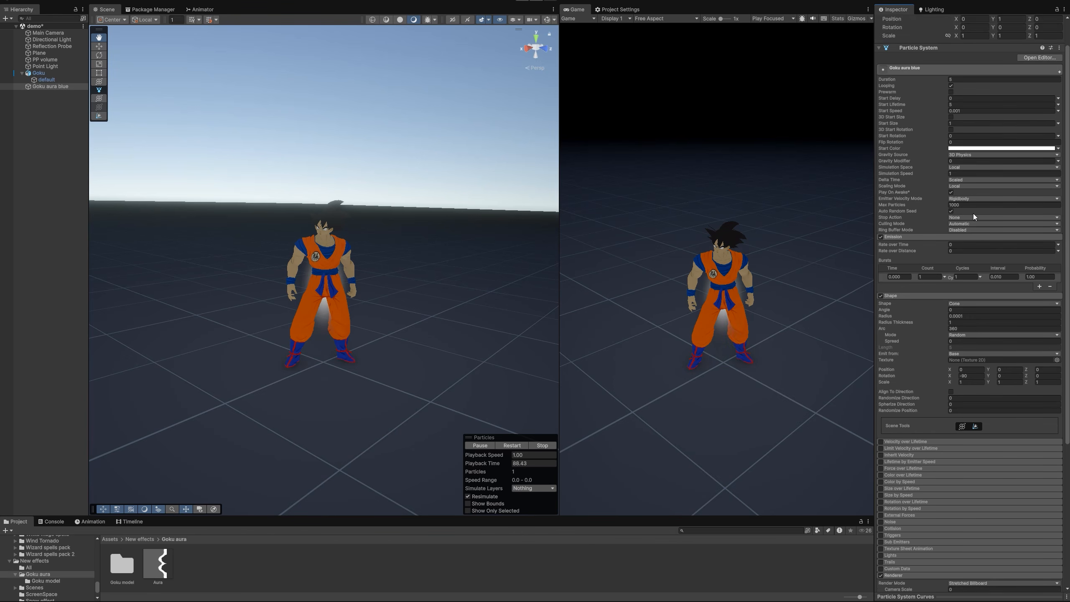
{"action": "left_click", "coordinate": [961, 157]}
- Set the Renderer's Max Particle Size to 32
{"action": "scroll", "coordinate": [969, 295], "scroll_direction": "down", "scroll_amount": 10}
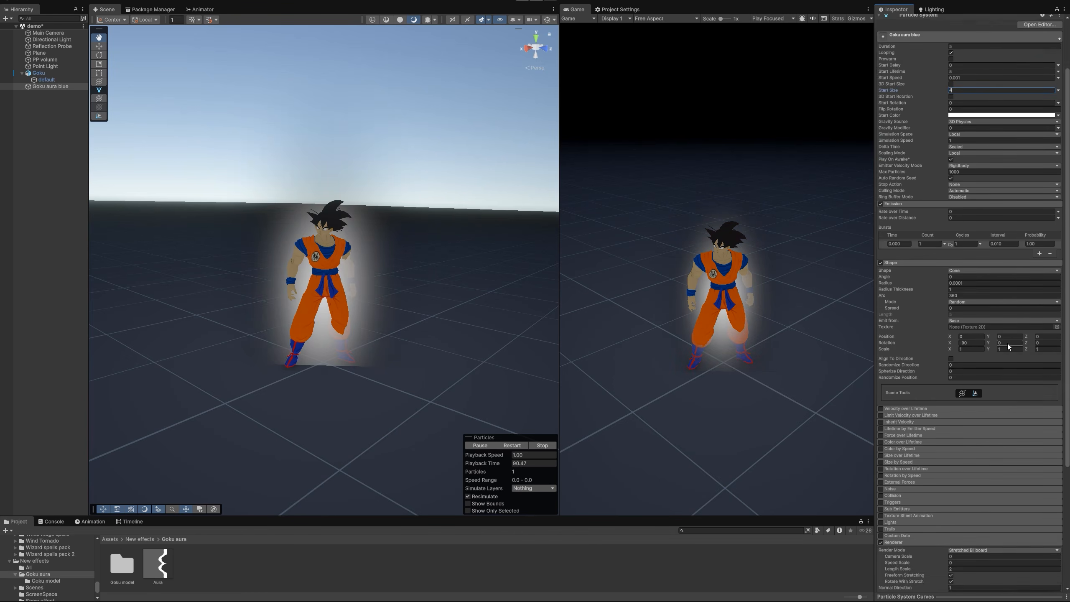
{"action": "left_click", "coordinate": [960, 449]}
{"action": "type", "text": "32"}
{"action": "right_click_drag", "start_coordinate": [286, 271], "coordinate": [455, 263]}
{"action": "key", "text": "s"}
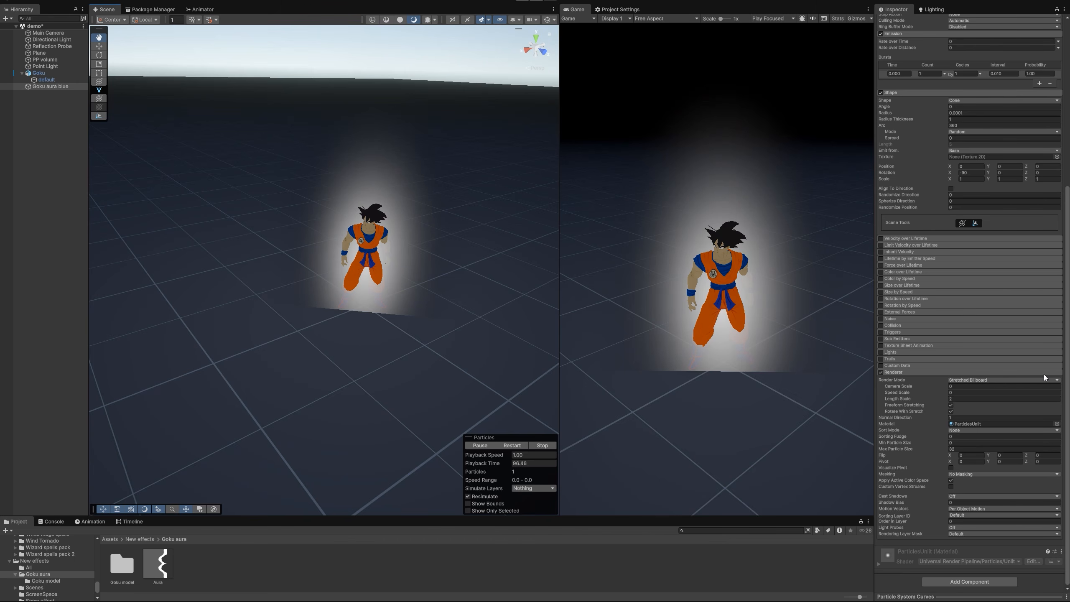
- Enable Color over Lifetime with a gradient that fades in from transparent at the start to full alpha at about 28%
{"action": "scroll", "coordinate": [1042, 374], "scroll_direction": "up", "scroll_amount": 5}
{"action": "scroll", "coordinate": [955, 415], "scroll_direction": "down", "scroll_amount": 3}
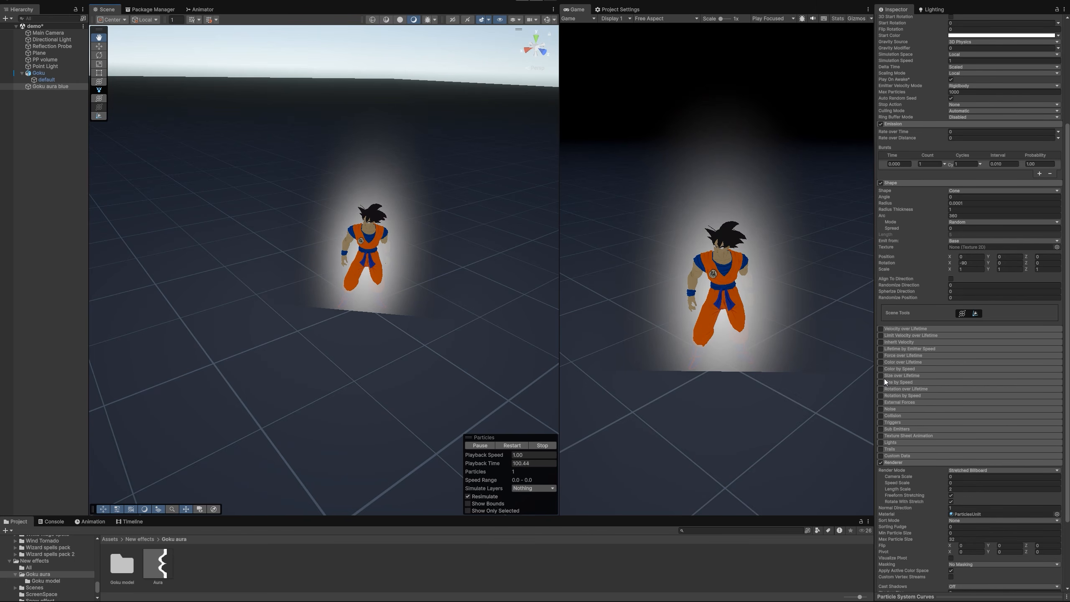
{"action": "left_click", "coordinate": [880, 362]}
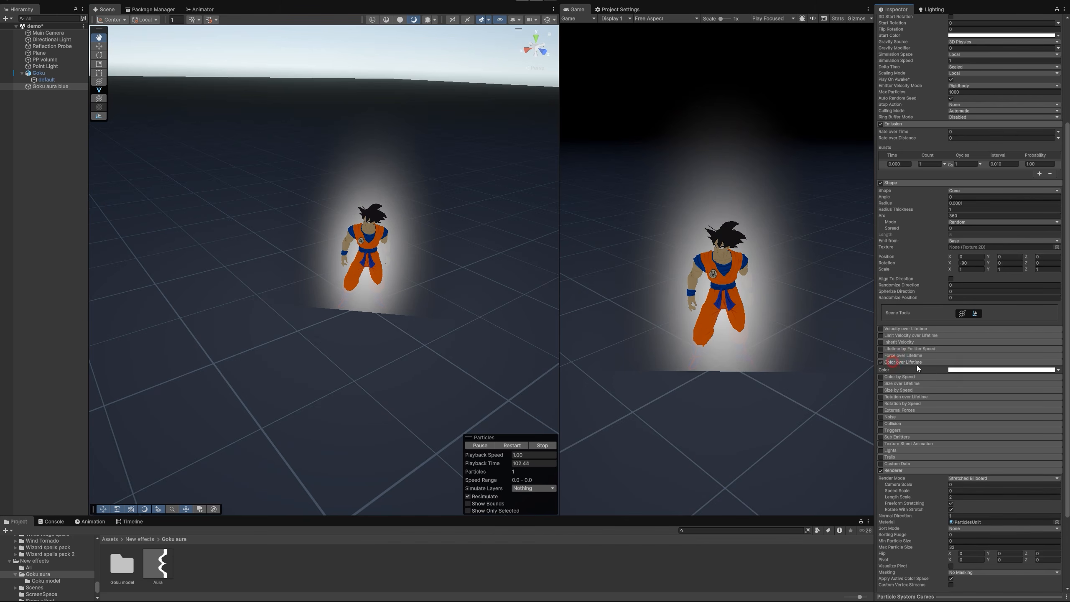
{"action": "left_click", "coordinate": [962, 369]}
{"action": "left_click", "coordinate": [744, 265]}
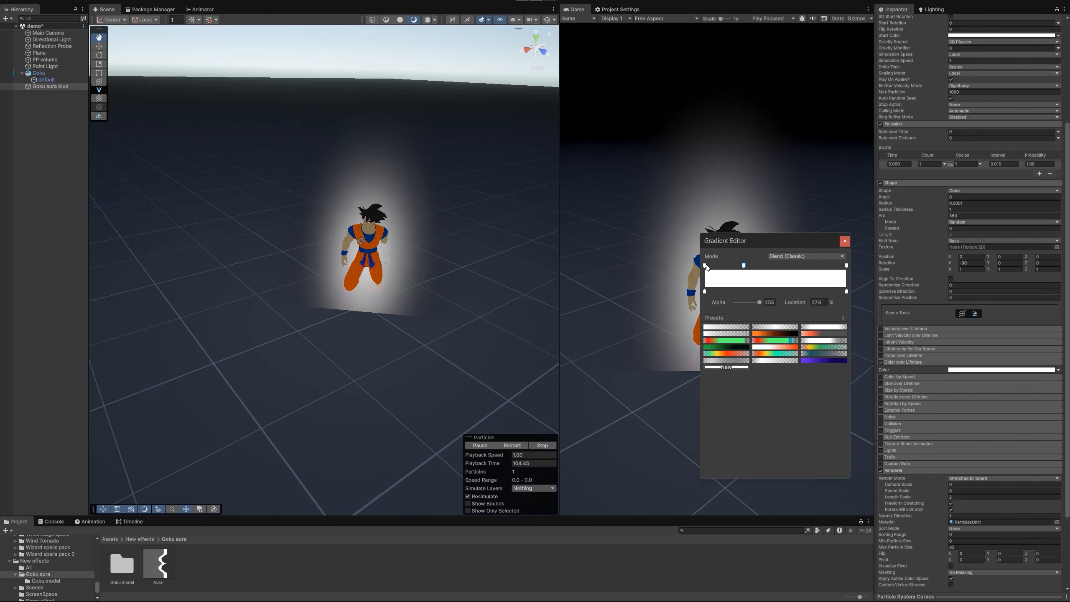
{"action": "left_click_drag", "start_coordinate": [759, 302], "coordinate": [733, 302]}
{"action": "left_click", "coordinate": [843, 242]}
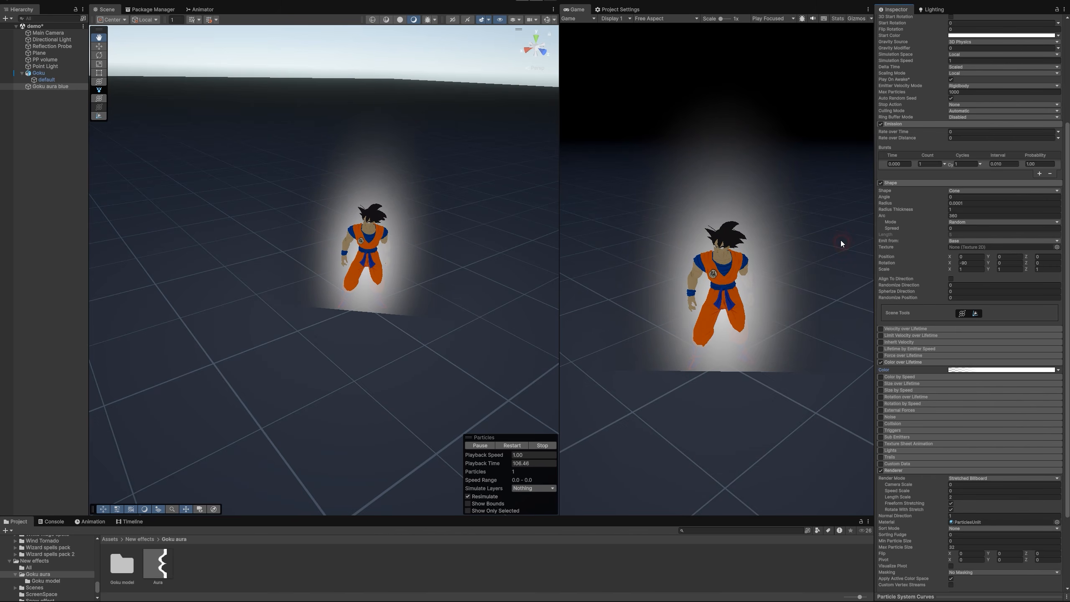
- Turn off Looping, set Ring Buffer Mode to Pause Until Replaced, and restart the particle playback
{"action": "scroll", "coordinate": [1014, 330], "scroll_direction": "up", "scroll_amount": 5}
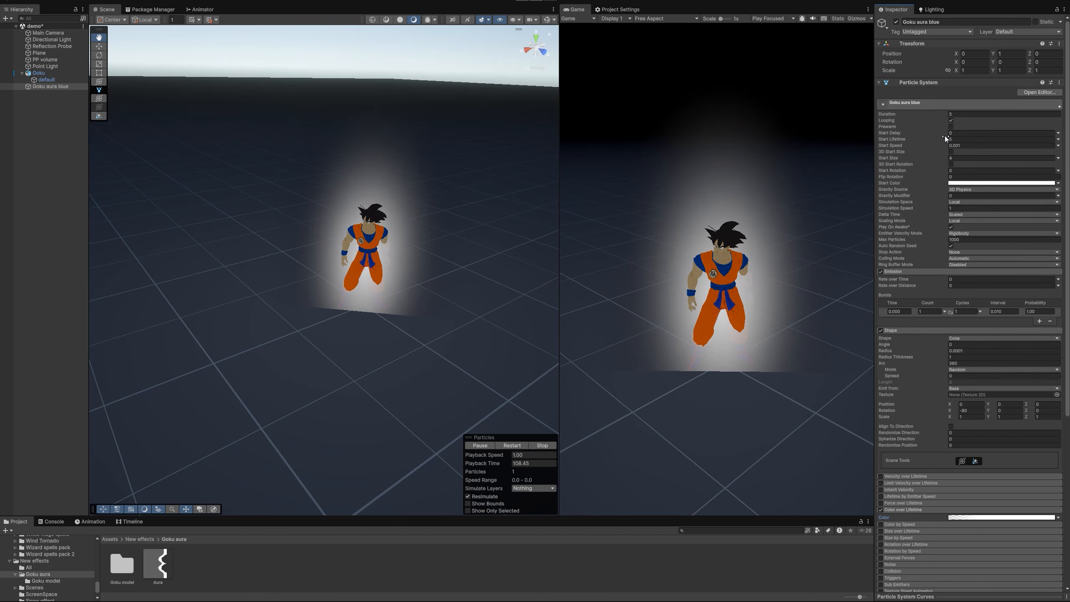
{"action": "left_click", "coordinate": [951, 120]}
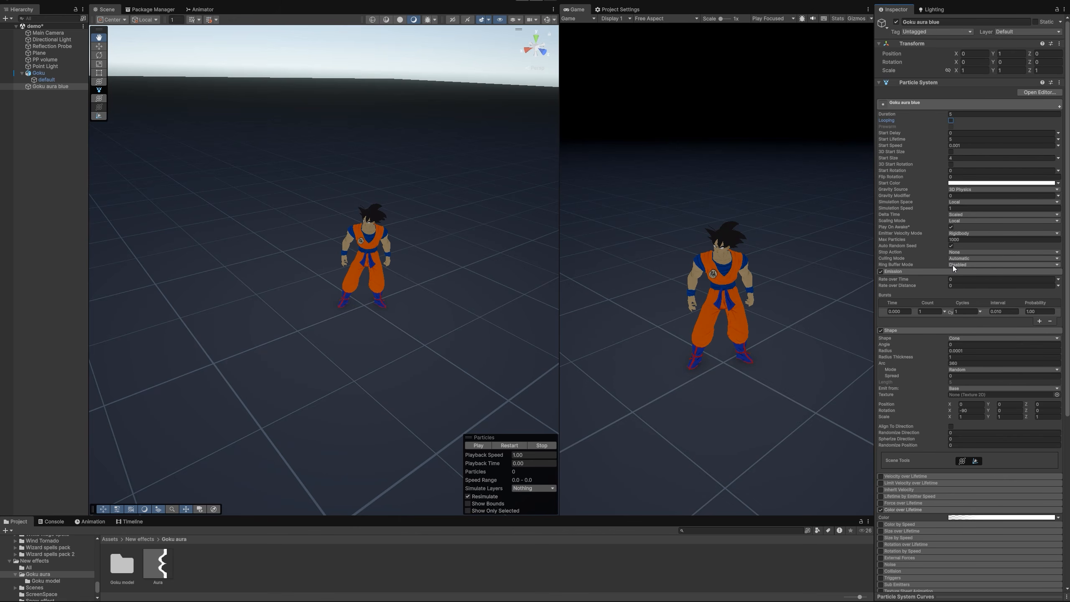
{"action": "left_click", "coordinate": [968, 252]}
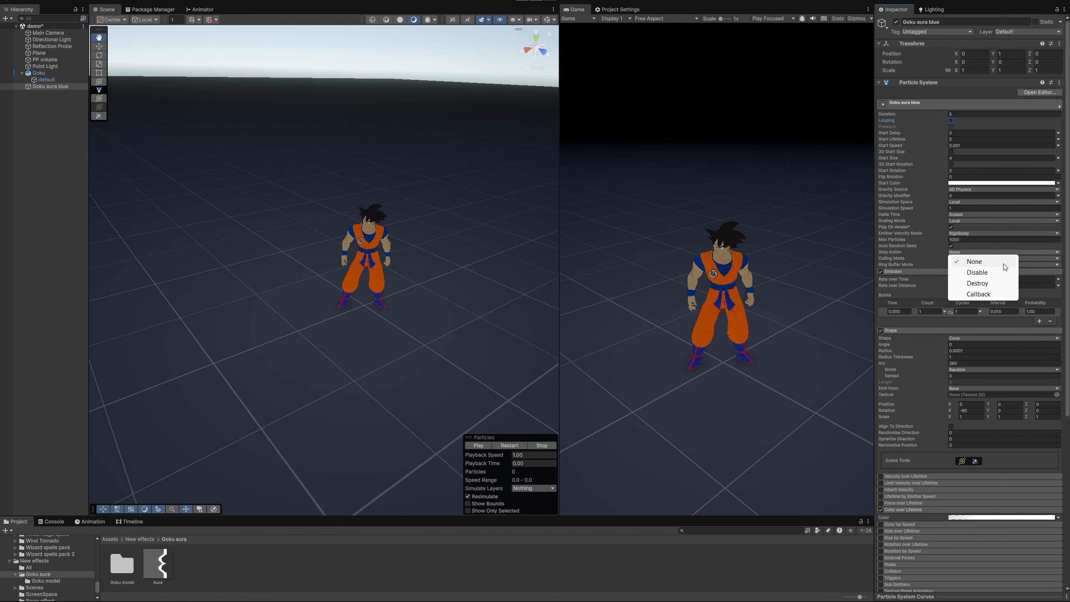
{"action": "left_click", "coordinate": [1004, 267]}
{"action": "scroll", "coordinate": [940, 263], "scroll_direction": "down", "scroll_amount": 1}
{"action": "left_click", "coordinate": [961, 259]}
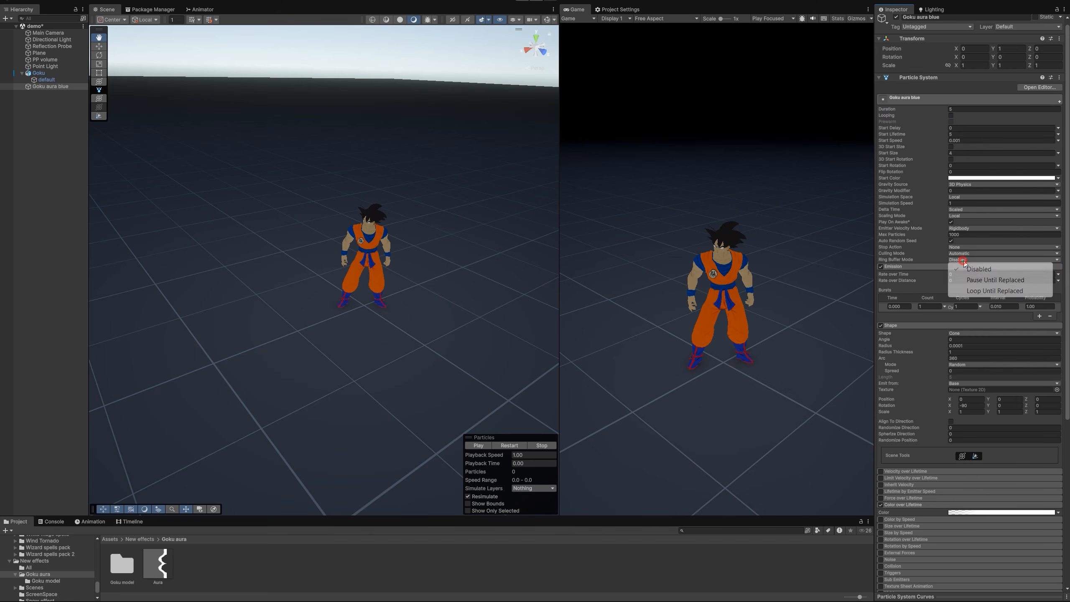
{"action": "left_click", "coordinate": [993, 283]}
{"action": "left_click", "coordinate": [517, 445]}
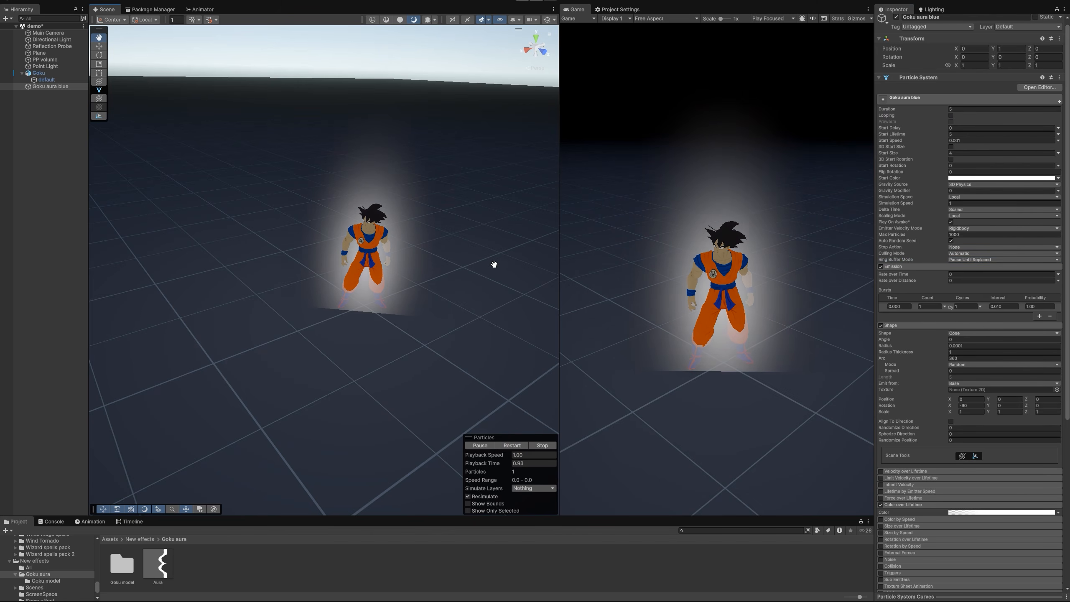
{"action": "right_click_drag", "start_coordinate": [472, 268], "coordinate": [447, 238]}
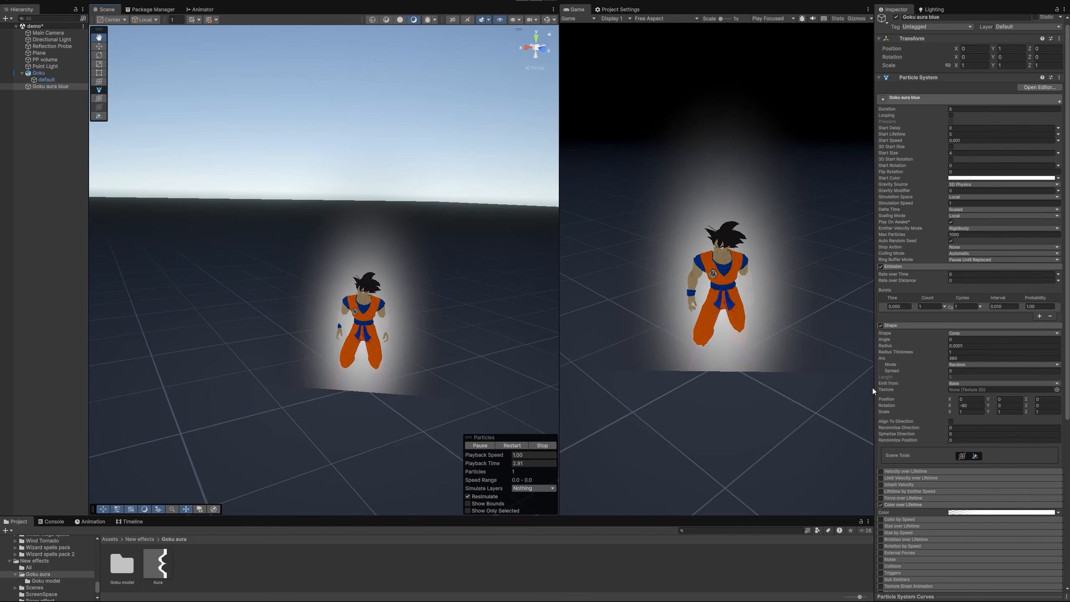
- Move the full-alpha key of the Color over Lifetime gradient earlier to shorten the fade-in
{"action": "left_click", "coordinate": [985, 512]}
{"action": "left_click_drag", "start_coordinate": [745, 267], "coordinate": [728, 267]}
{"action": "right_click_drag", "start_coordinate": [416, 283], "coordinate": [374, 287]}
{"action": "key", "text": "s"}
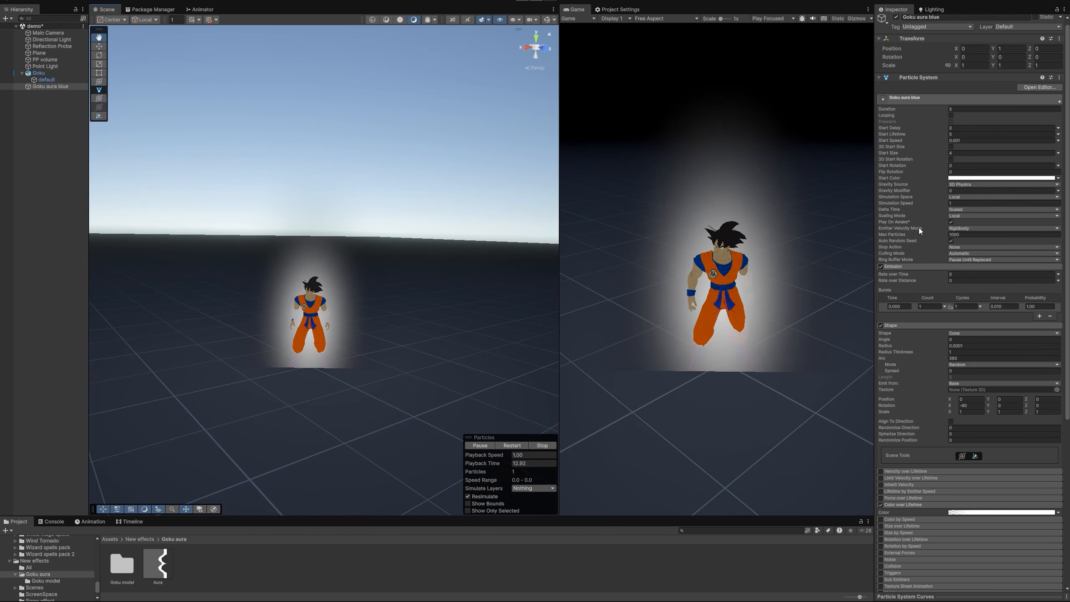
- Restart the aura particle playback to preview the shortened fade-in
{"action": "left_click", "coordinate": [517, 446]}
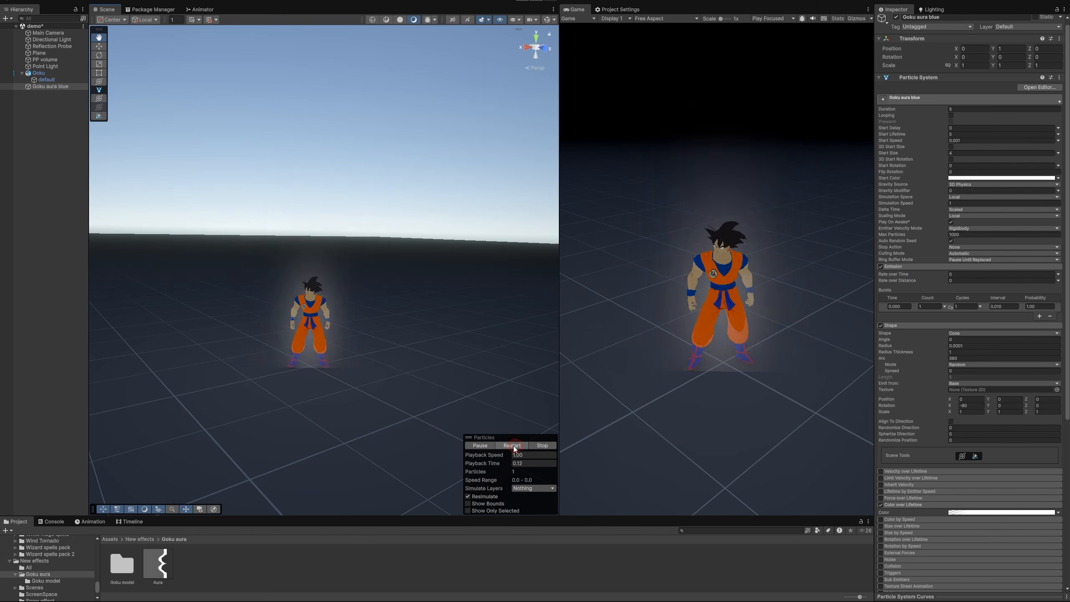
{"action": "left_click", "coordinate": [519, 446]}
{"action": "key", "text": "f"}
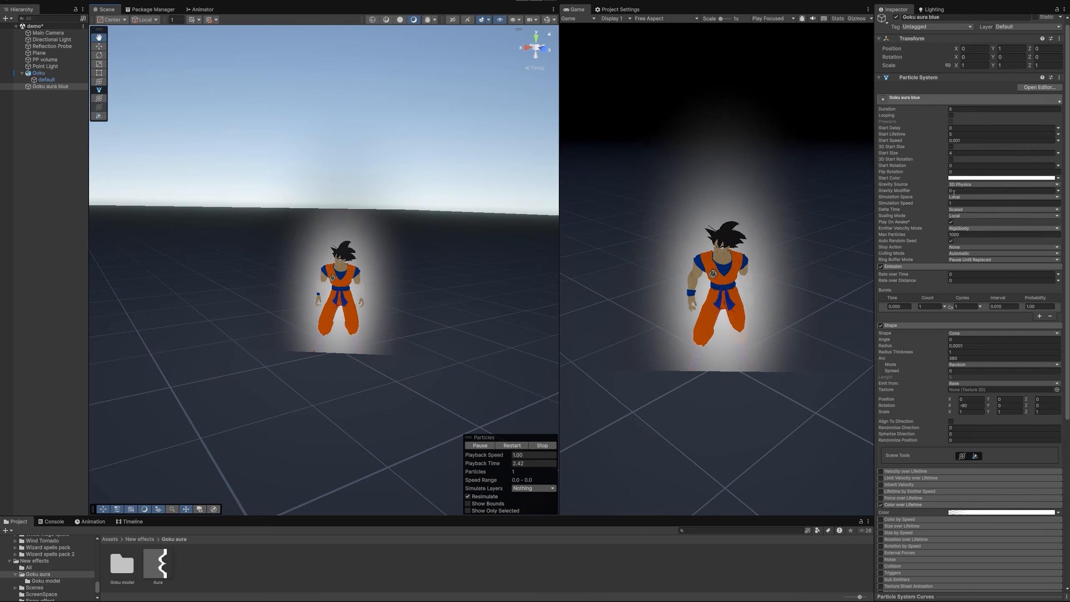
- Set the Start Color of the Goku aura blue particle system to a bright blue
{"action": "left_click", "coordinate": [958, 181]}
{"action": "left_click", "coordinate": [993, 387]}
{"action": "right_click_drag", "start_coordinate": [345, 282], "coordinate": [350, 284]}
{"action": "scroll", "coordinate": [350, 283], "scroll_direction": "up", "scroll_amount": 1}
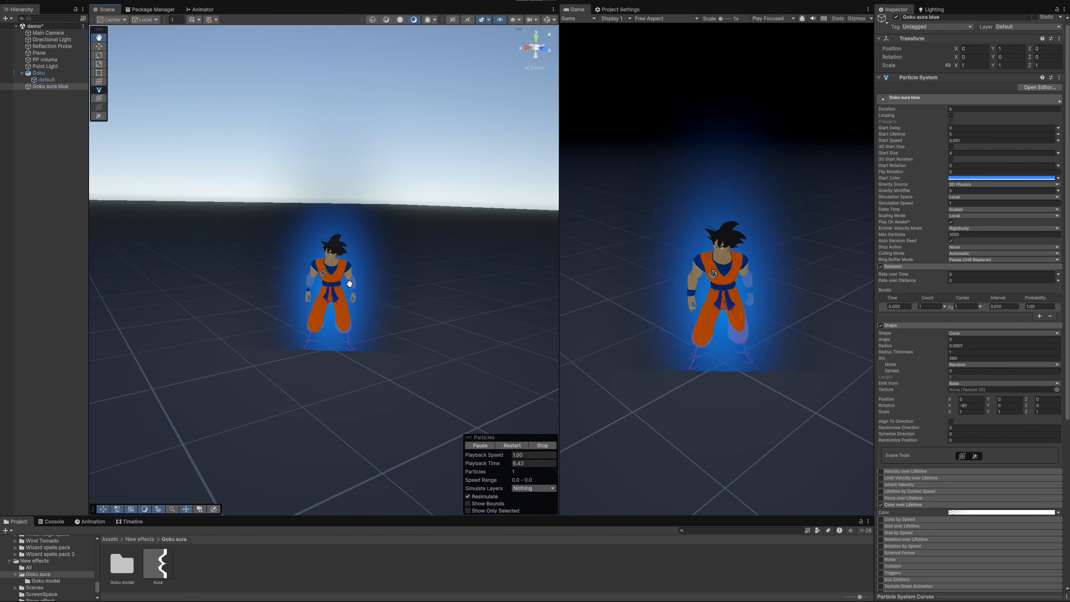
- Create a URP Unlit Shader Graph named GokuAura in the Goku aura folder
{"action": "right_click", "coordinate": [218, 559]}
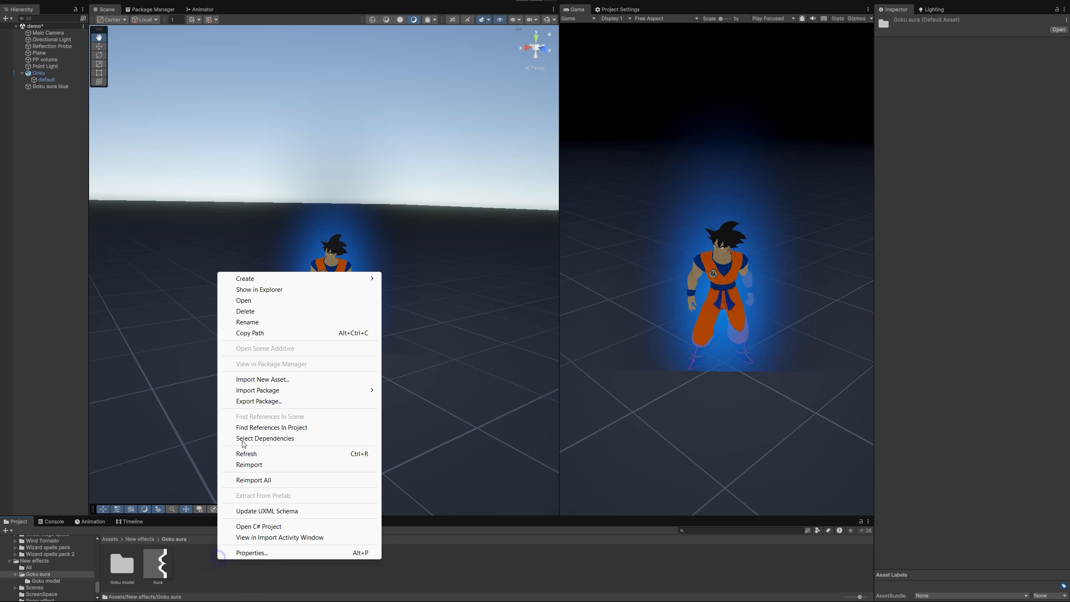
{"action": "mouse_move", "coordinate": [252, 278]}
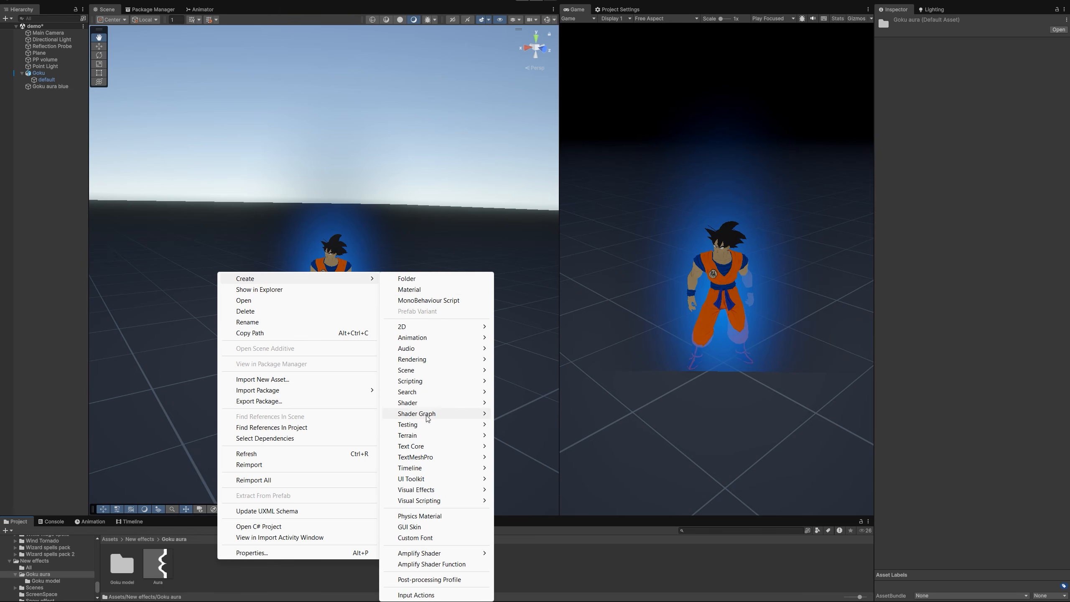
{"action": "mouse_move", "coordinate": [423, 413]}
{"action": "mouse_move", "coordinate": [520, 426]}
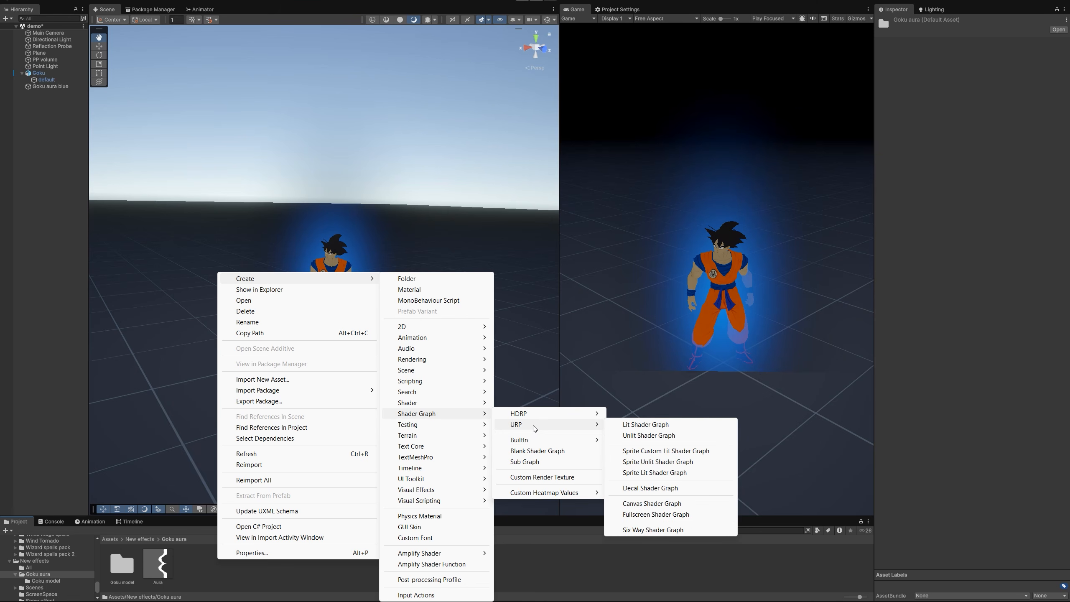
{"action": "left_click", "coordinate": [651, 441]}
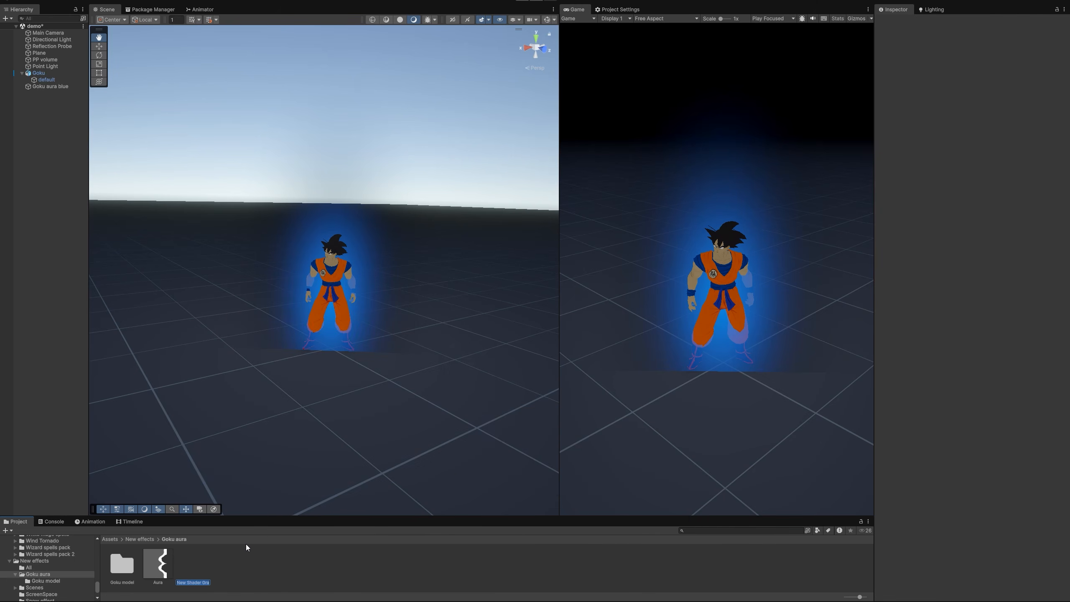
{"action": "type", "text": "GokuAura"}
{"action": "key", "text": "Return"}
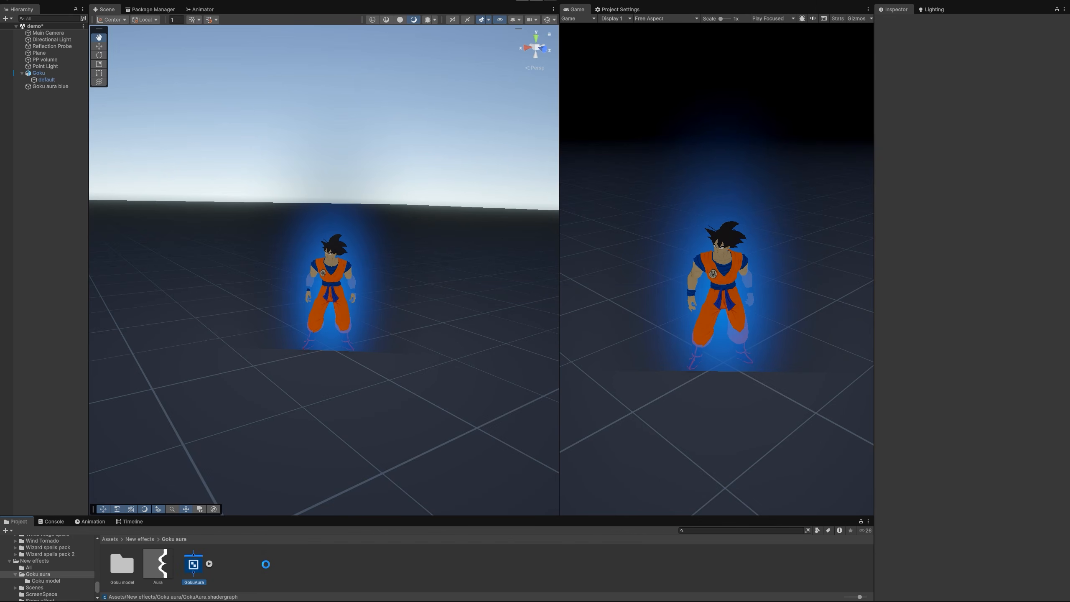
- Create a material named Aura from the GokuAura shader graph
{"action": "right_click", "coordinate": [198, 565]}
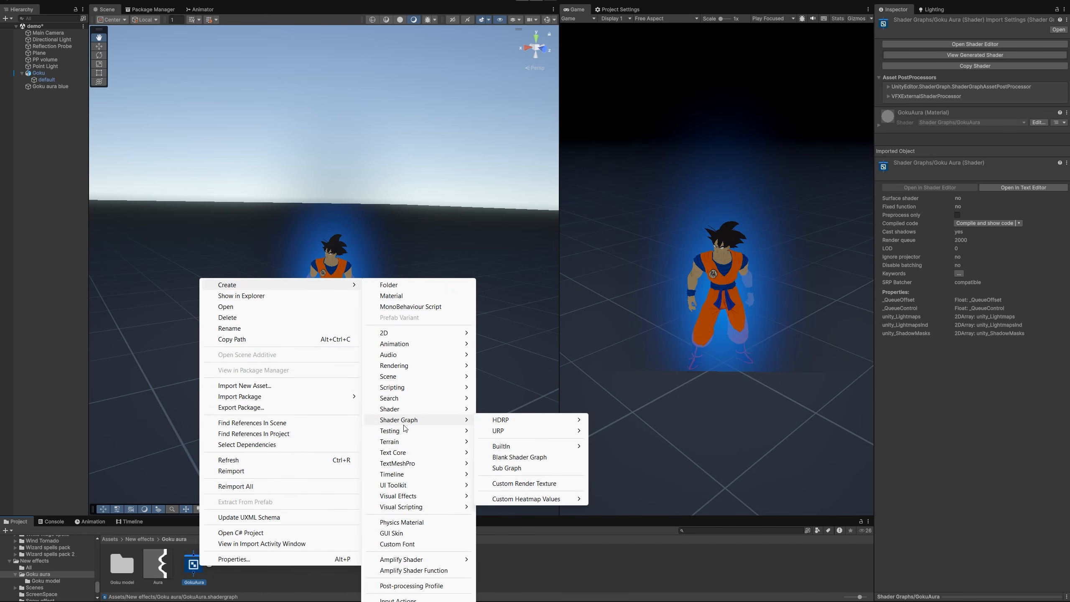
{"action": "left_click", "coordinate": [391, 296]}
{"action": "type", "text": "Aura"}
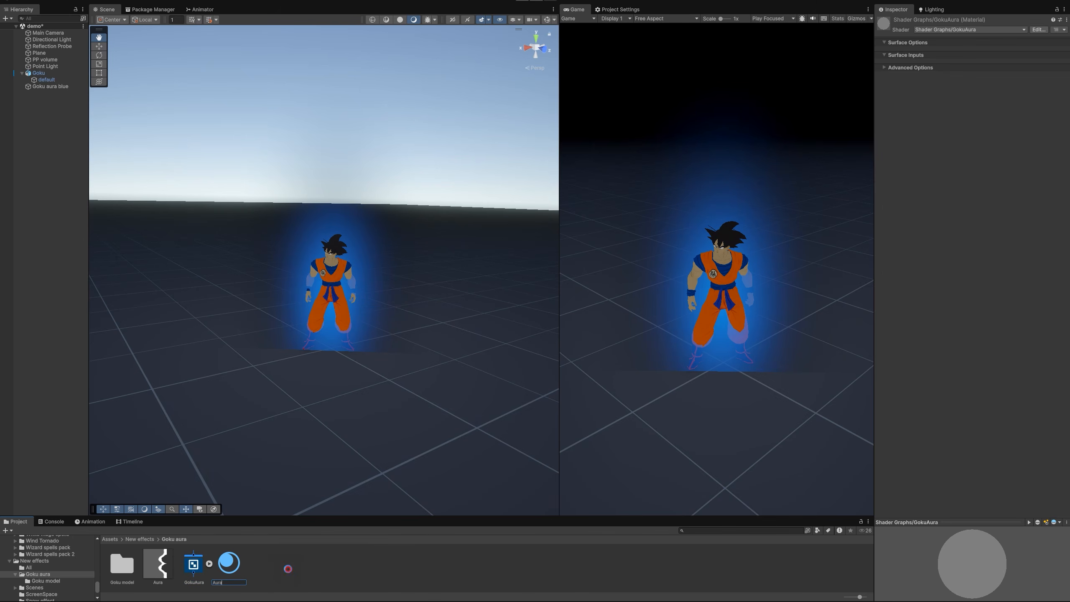
{"action": "key", "text": "Return"}
- Assign the Aura material to the Renderer of the Goku aura blue particle system
{"action": "left_click", "coordinate": [50, 86]}
{"action": "scroll", "coordinate": [1011, 401], "scroll_direction": "down", "scroll_amount": 10}
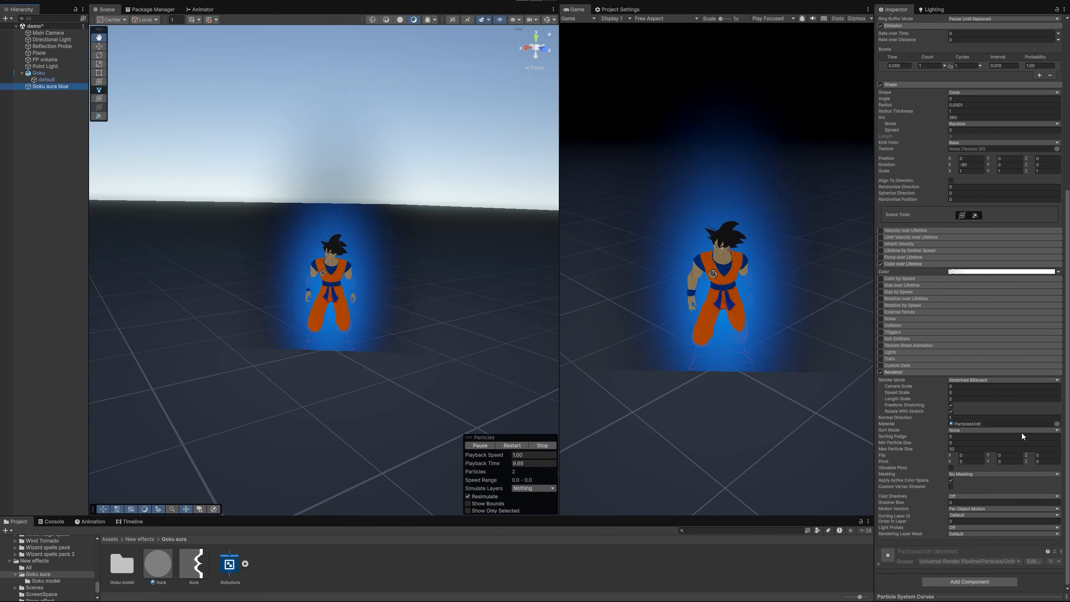
{"action": "left_click_drag", "start_coordinate": [168, 569], "coordinate": [969, 424]}
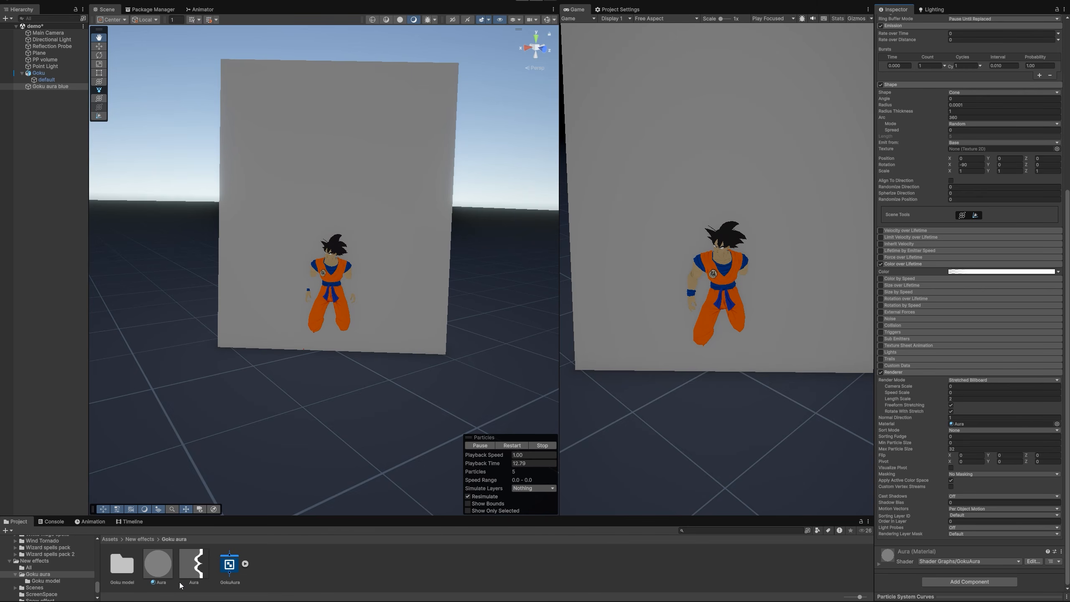
- Open the GokuAura shader graph and set its Surface Type to Transparent and Render Face to Both
{"action": "double_click", "coordinate": [229, 564]}
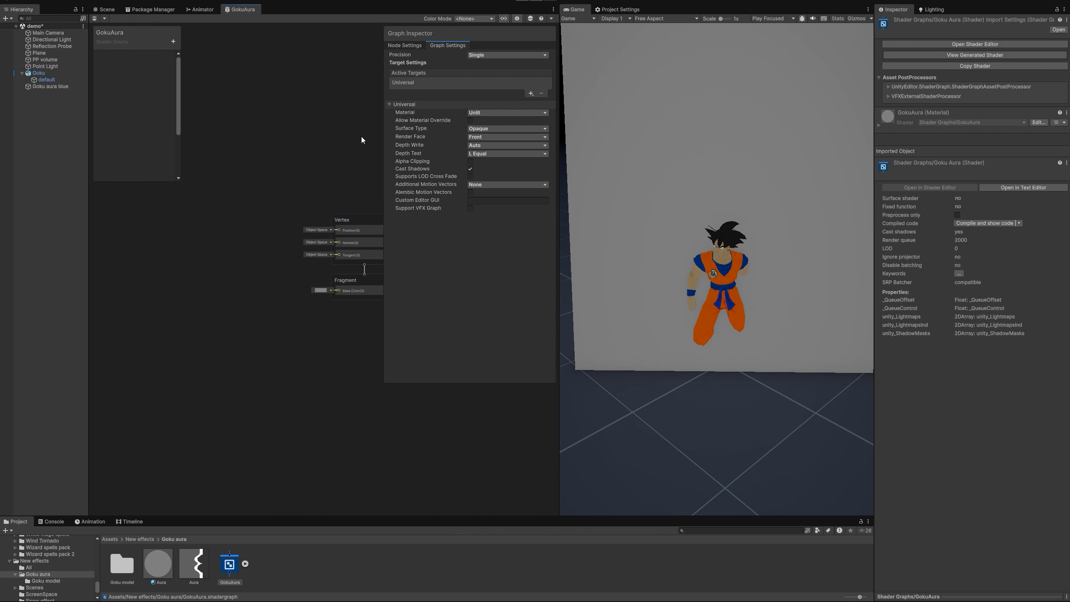
{"action": "left_click", "coordinate": [489, 133]}
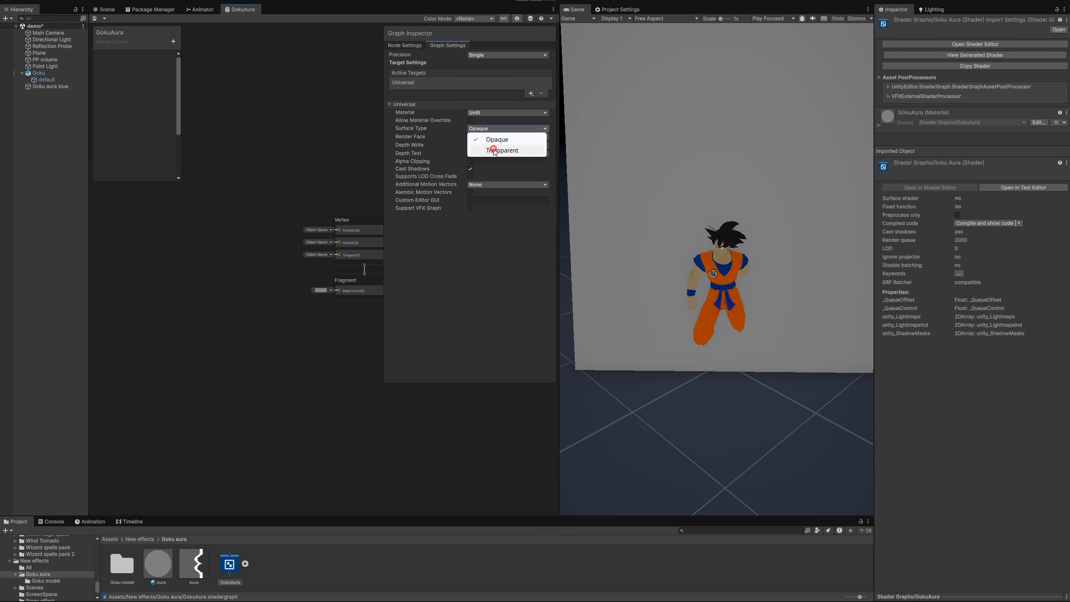
{"action": "left_click", "coordinate": [494, 150]}
{"action": "left_click", "coordinate": [480, 145]}
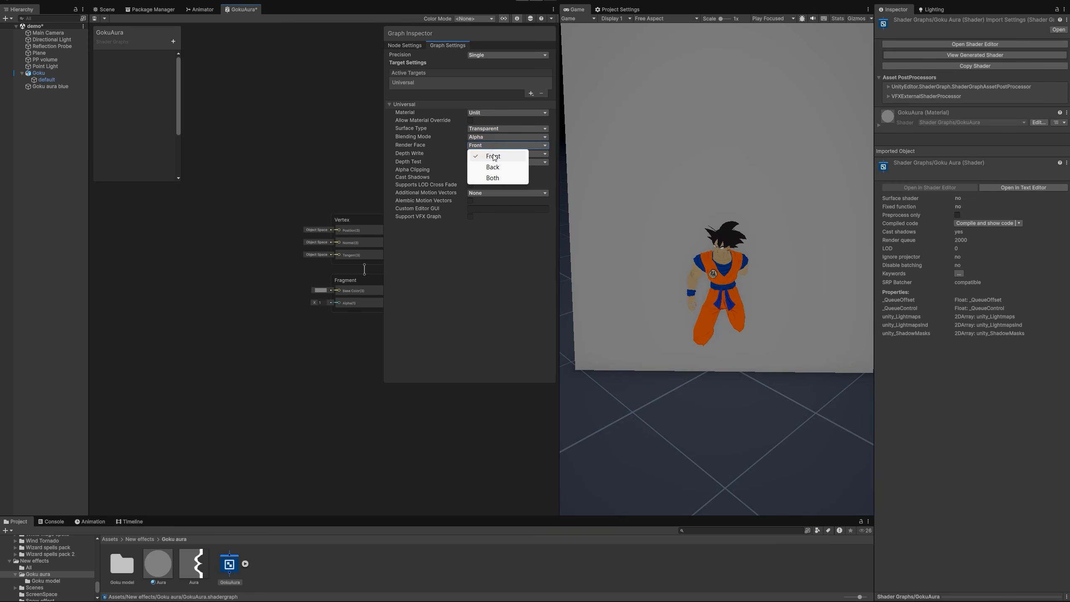
{"action": "left_click", "coordinate": [496, 178]}
- Add a Texture 2D property named MainTex with Use Tiling and Offset enabled, and place it in the graph
{"action": "scroll", "coordinate": [363, 210], "scroll_direction": "down", "scroll_amount": 2}
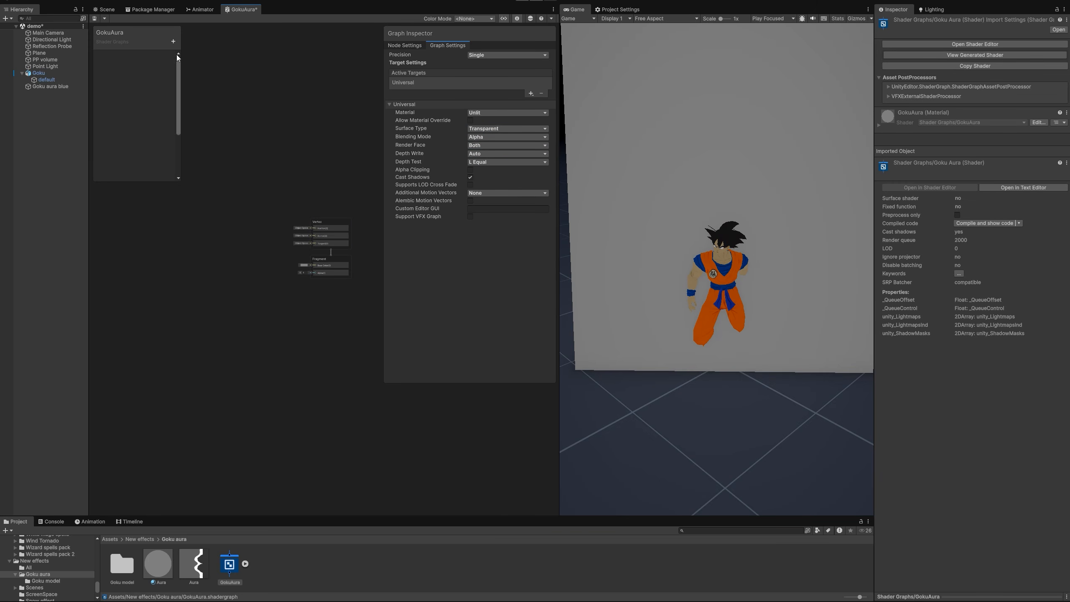
{"action": "left_click", "coordinate": [172, 41]}
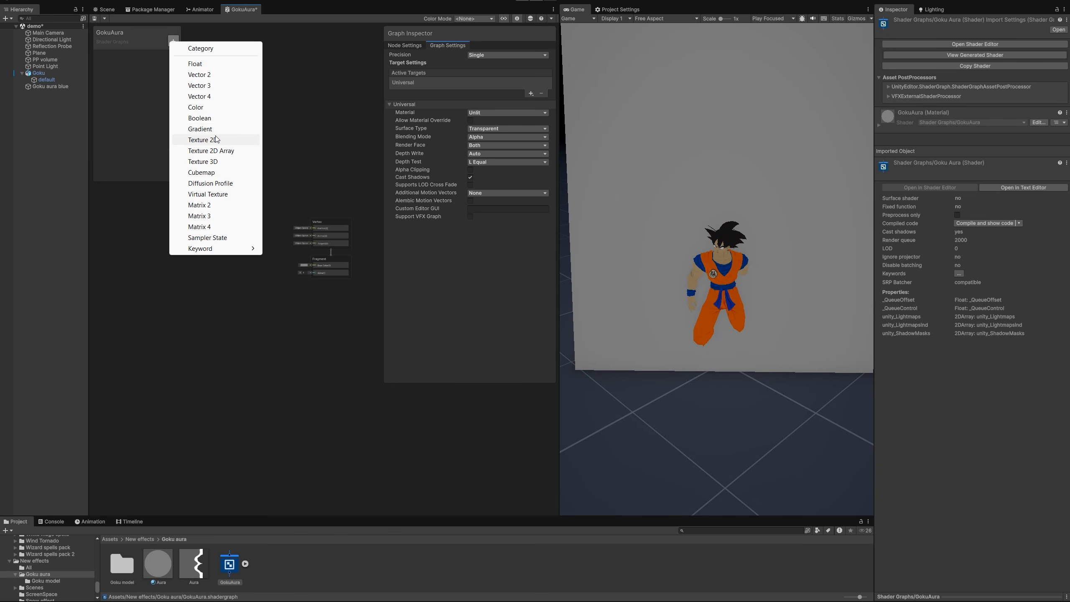
{"action": "left_click", "coordinate": [202, 139]}
{"action": "type", "text": "MainTex"}
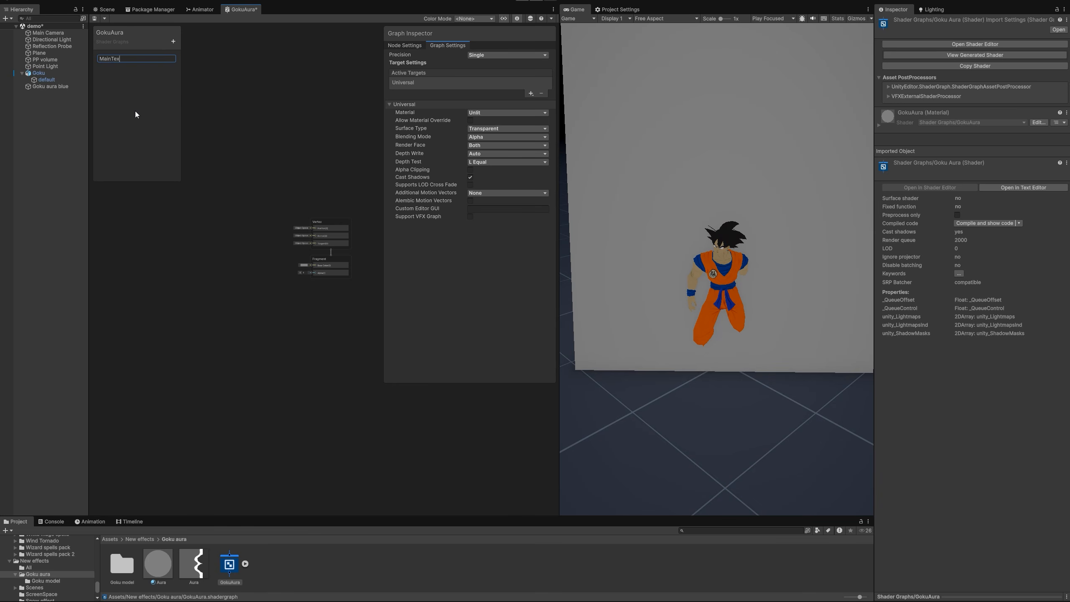
{"action": "key", "text": "Return"}
{"action": "left_click", "coordinate": [114, 60]}
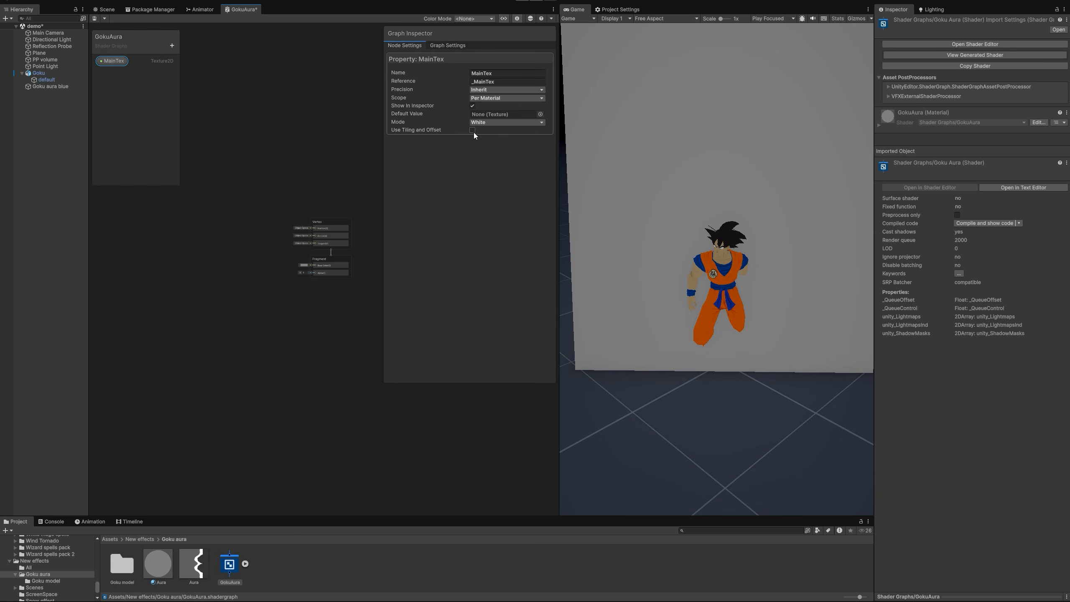
{"action": "left_click_drag", "start_coordinate": [126, 61], "coordinate": [148, 233]}
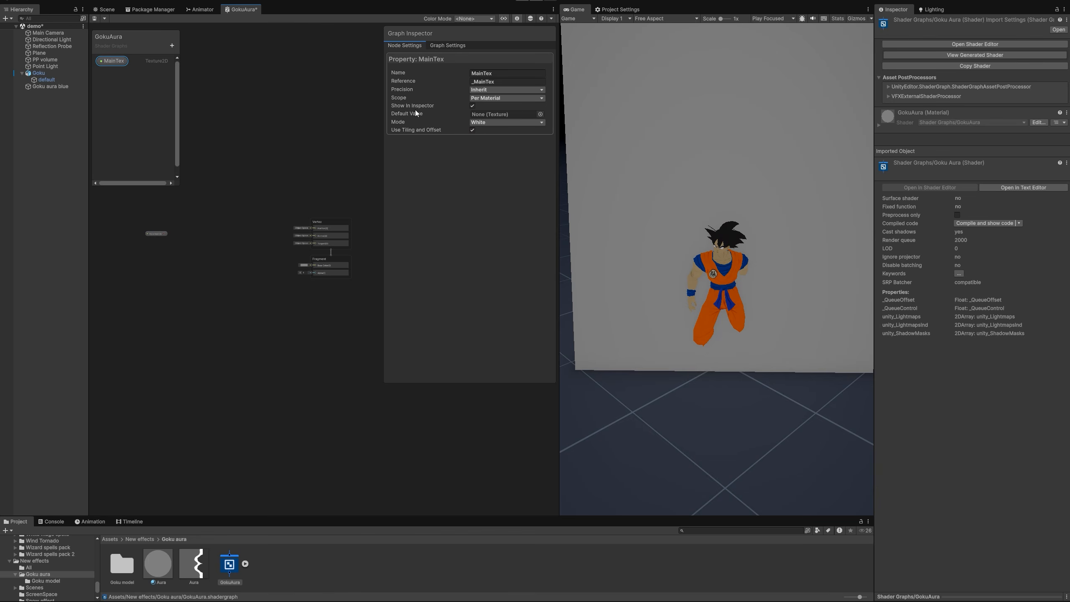
- Hide the Graph Inspector and add a Sample Texture 2D node fed by MainTex
{"action": "left_click", "coordinate": [518, 16]}
{"action": "scroll", "coordinate": [160, 268], "scroll_direction": "up", "scroll_amount": 4}
{"action": "middle_click_drag", "start_coordinate": [159, 269], "coordinate": [313, 293]}
{"action": "scroll", "coordinate": [313, 293], "scroll_direction": "up", "scroll_amount": 1}
{"action": "left_click_drag", "start_coordinate": [310, 220], "coordinate": [292, 269]}
{"action": "left_click", "coordinate": [282, 251]}
{"action": "type", "text": "samp"}
{"action": "left_click", "coordinate": [351, 305]}
{"action": "left_click_drag", "start_coordinate": [341, 306], "coordinate": [269, 262]}
{"action": "scroll", "coordinate": [371, 332], "scroll_direction": "down", "scroll_amount": 4}
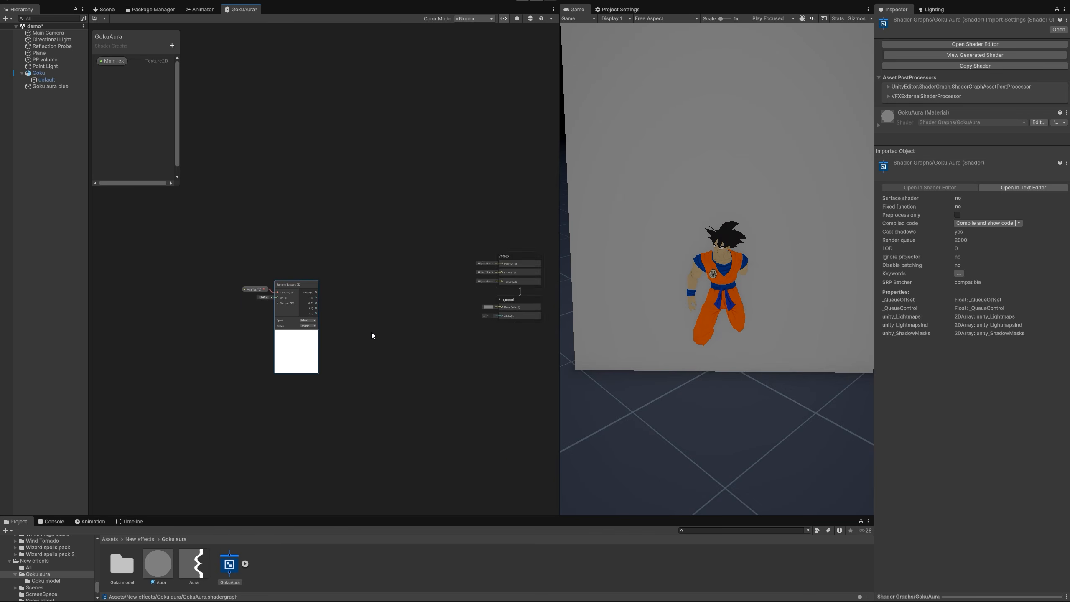
- Move the MainTex and Sample Texture 2D nodes together, farther away from the Vertex and Fragment blocks
{"action": "middle_click_drag", "start_coordinate": [371, 332], "coordinate": [292, 329]}
{"action": "left_click", "coordinate": [162, 263]}
{"action": "left_click_drag", "start_coordinate": [162, 262], "coordinate": [219, 317]}
{"action": "left_click_drag", "start_coordinate": [219, 318], "coordinate": [163, 266]}
- Add a Multiply node beside the texture sample and duplicate it, placing the copy below the first
{"action": "left_click", "coordinate": [211, 254]}
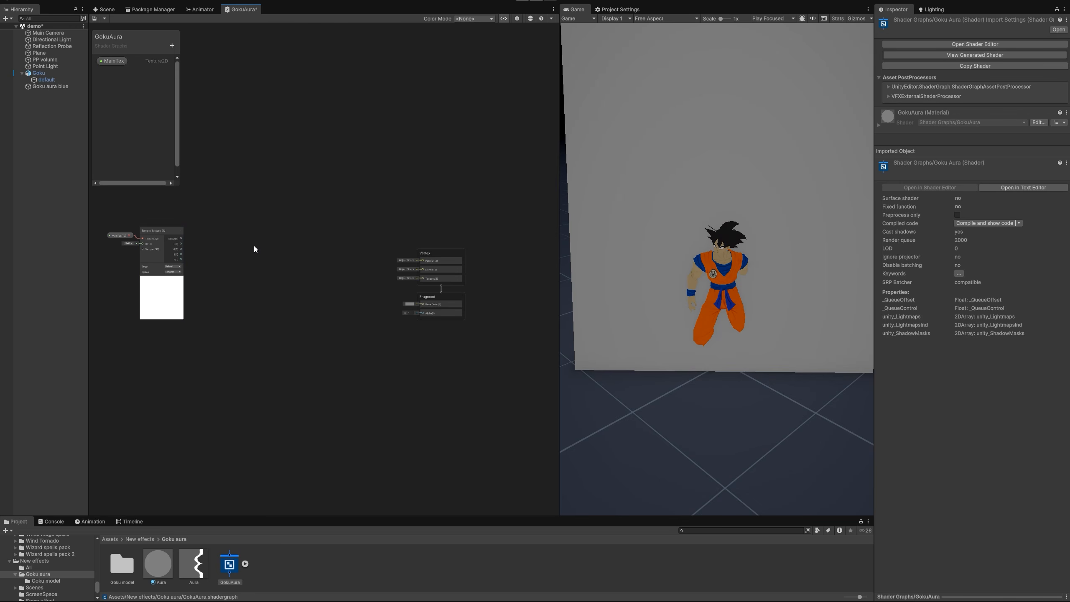
{"action": "key", "text": "space"}
{"action": "type", "text": "mul"}
{"action": "double_click", "coordinate": [293, 254]}
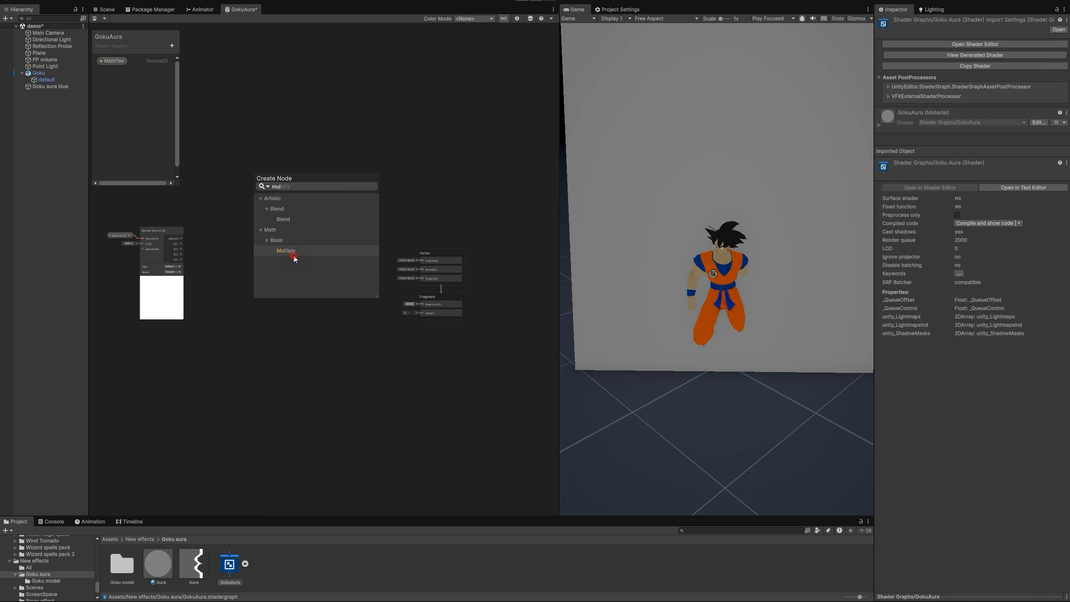
{"action": "left_click", "coordinate": [277, 280]}
{"action": "left_click_drag", "start_coordinate": [276, 279], "coordinate": [268, 249]}
{"action": "key", "text": "ctrl+d"}
{"action": "left_click_drag", "start_coordinate": [281, 290], "coordinate": [271, 291]}
- Add a Vertex Color node and multiply it with the texture sample's RGBA output in the upper Multiply node
{"action": "key", "text": "space"}
{"action": "type", "text": "vecr"}
{"action": "key", "text": "BackSpace"}
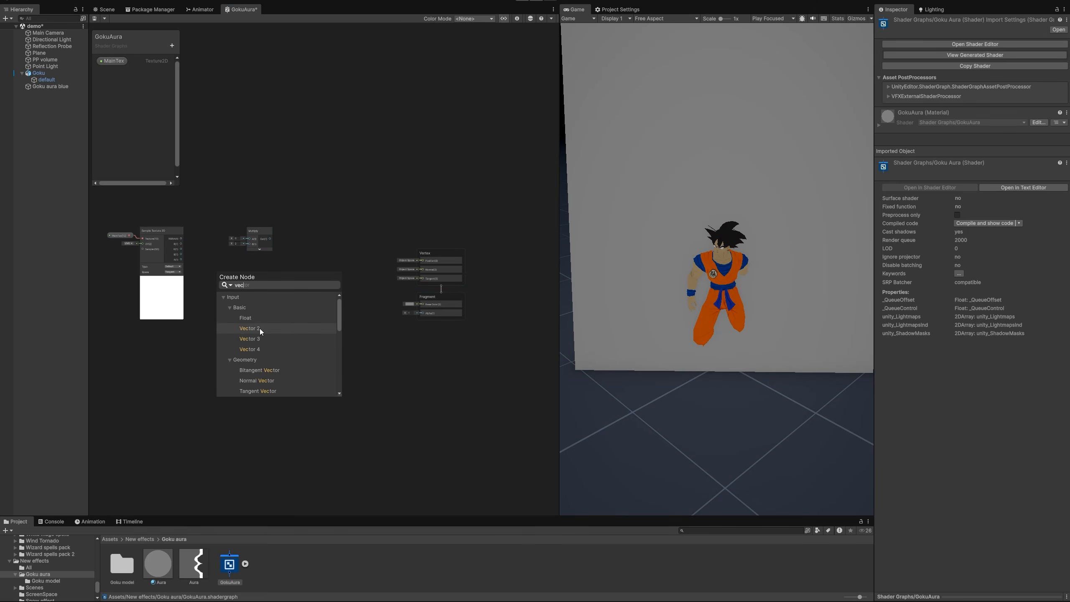
{"action": "key", "text": "BackSpace"}
{"action": "type", "text": "rt"}
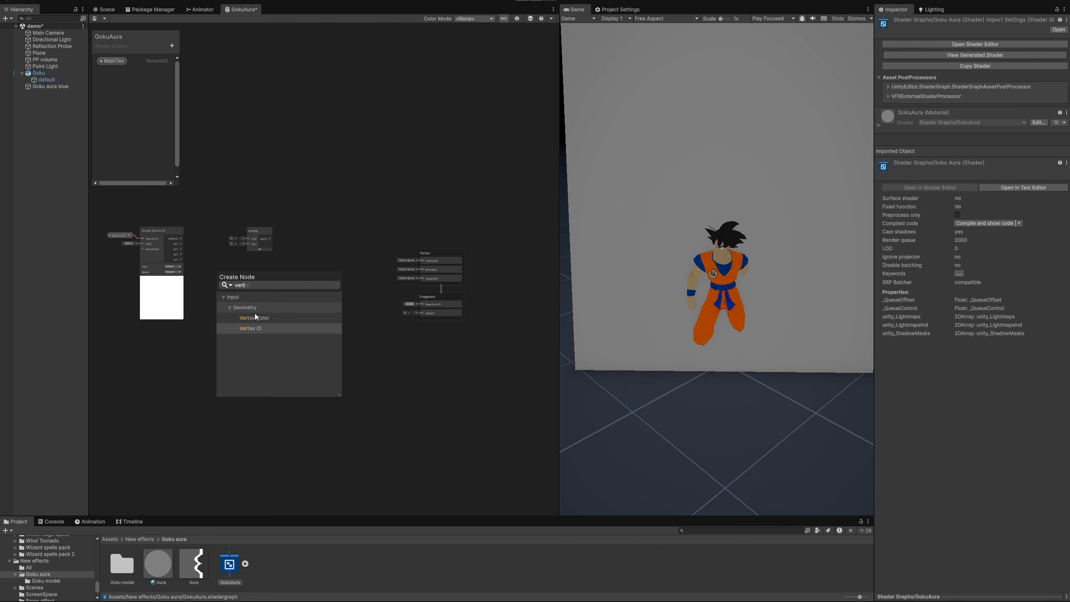
{"action": "left_click", "coordinate": [256, 317]}
{"action": "left_click_drag", "start_coordinate": [242, 373], "coordinate": [249, 243]}
{"action": "left_click", "coordinate": [186, 371]}
{"action": "left_click_drag", "start_coordinate": [181, 239], "coordinate": [249, 239]}
- Split the Vertex Color and multiply its alpha with the texture's alpha in the lower Multiply node
{"action": "scroll", "coordinate": [242, 280], "scroll_direction": "up", "scroll_amount": 3}
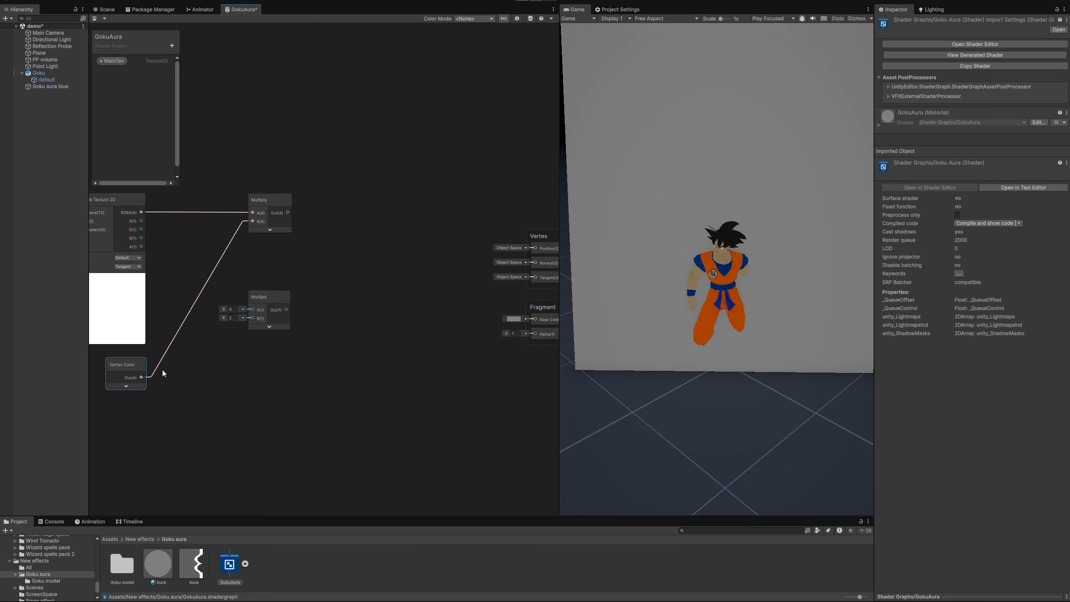
{"action": "key", "text": "space"}
{"action": "type", "text": "split"}
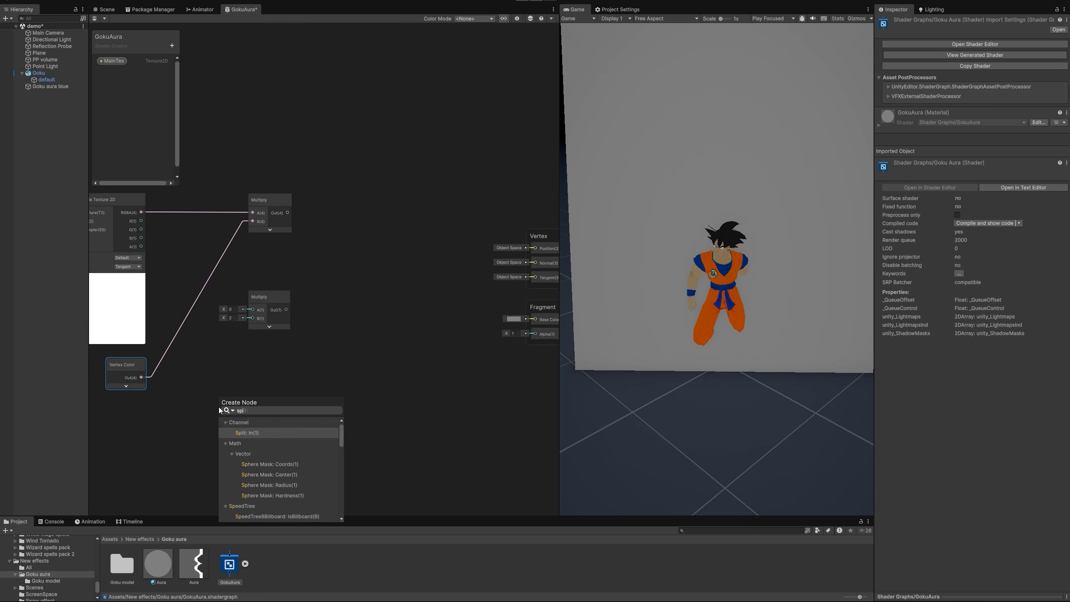
{"action": "double_click", "coordinate": [249, 433]}
{"action": "left_click_drag", "start_coordinate": [200, 407], "coordinate": [253, 318]}
{"action": "left_click_drag", "start_coordinate": [142, 247], "coordinate": [254, 308]}
- Connect the upper Multiply to Base Color and the lower Multiply to Alpha, and save the shader graph
{"action": "middle_click_drag", "start_coordinate": [370, 289], "coordinate": [328, 289]}
{"action": "left_click_drag", "start_coordinate": [246, 211], "coordinate": [493, 317]}
{"action": "left_click_drag", "start_coordinate": [246, 309], "coordinate": [494, 333]}
{"action": "left_click", "coordinate": [95, 19]}
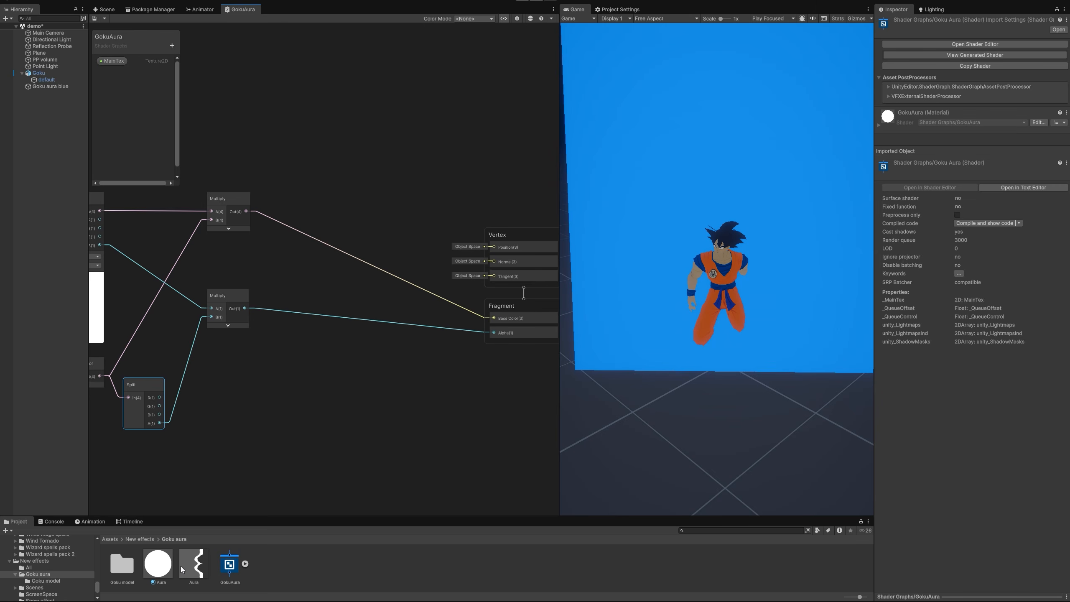
- Assign the Aura texture to the Aura material's MainTex input and check the result in the Scene view
{"action": "left_click", "coordinate": [147, 563]}
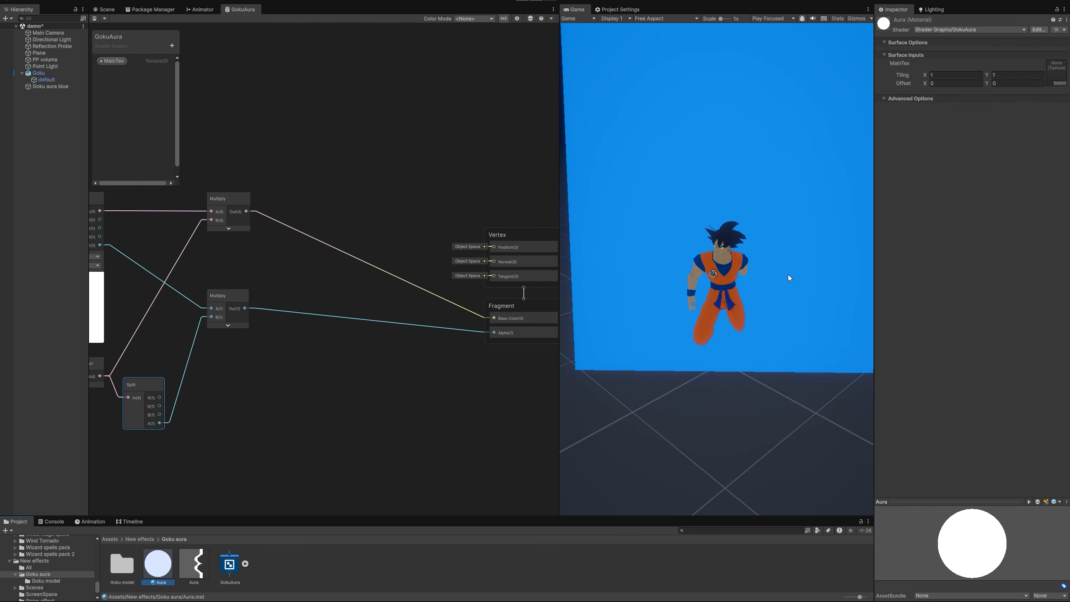
{"action": "left_click_drag", "start_coordinate": [198, 563], "coordinate": [1056, 72]}
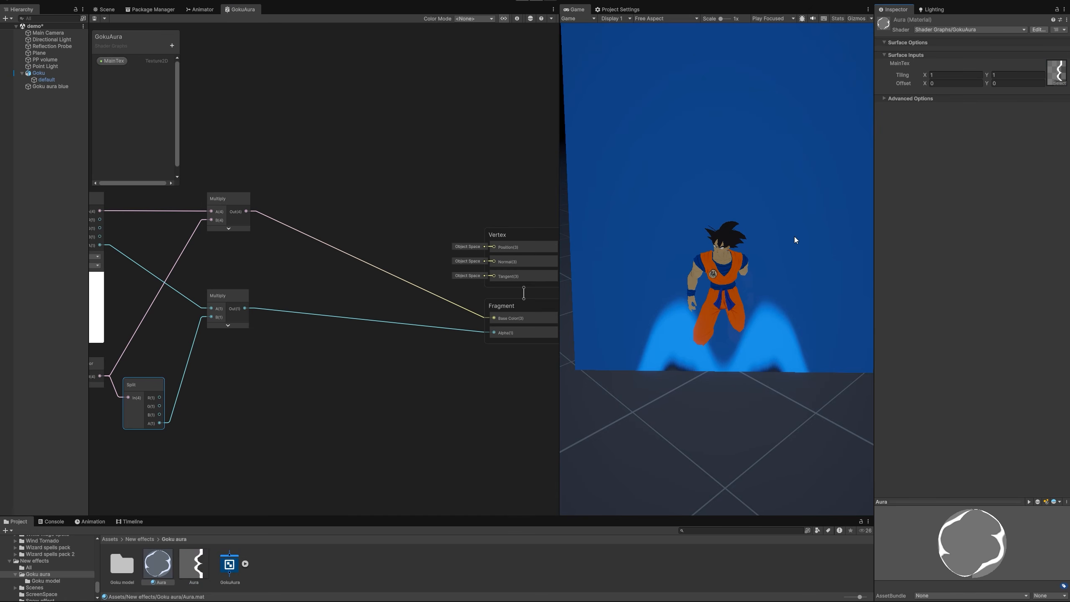
{"action": "left_click", "coordinate": [104, 9]}
{"action": "right_click_drag", "start_coordinate": [360, 330], "coordinate": [320, 169]}
{"action": "key", "text": "s"}
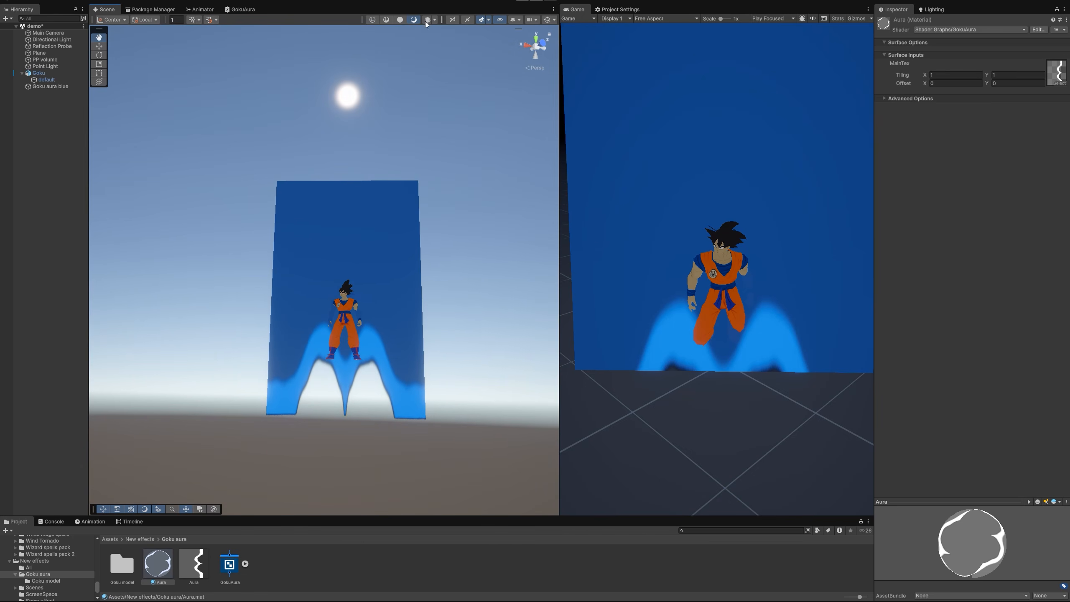
- Add a Float property named Emission to the GokuAura shader graph
{"action": "left_click", "coordinate": [247, 14]}
{"action": "scroll", "coordinate": [318, 221], "scroll_direction": "down", "scroll_amount": 3}
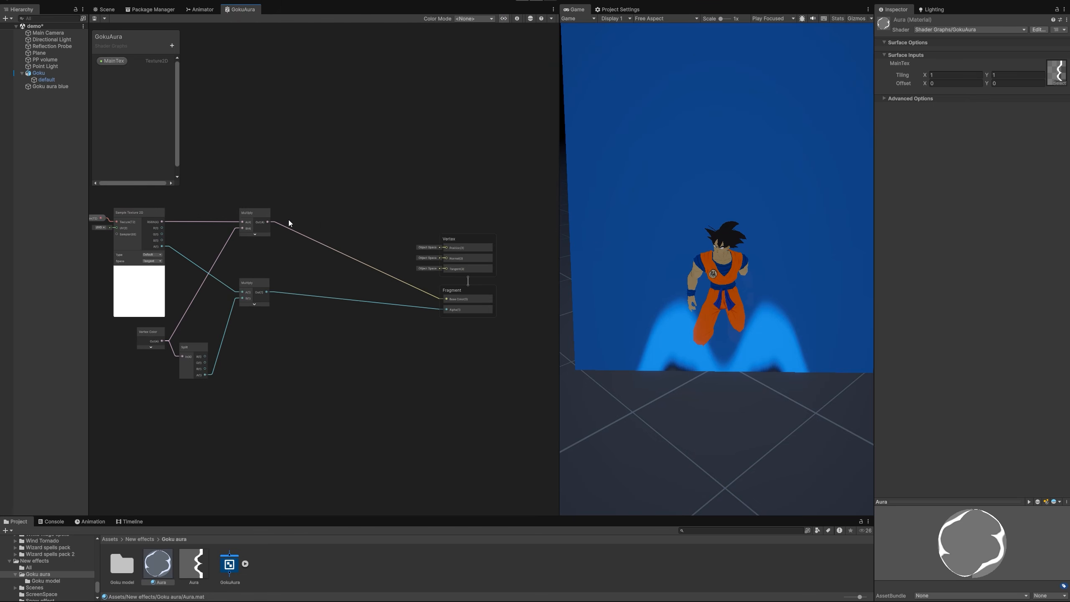
{"action": "left_click_drag", "start_coordinate": [268, 222], "coordinate": [326, 222]}
{"action": "left_click", "coordinate": [172, 45]}
{"action": "left_click", "coordinate": [205, 68]}
{"action": "type", "text": "Emission"}
{"action": "left_click", "coordinate": [129, 98]}
{"action": "left_click", "coordinate": [114, 73]}
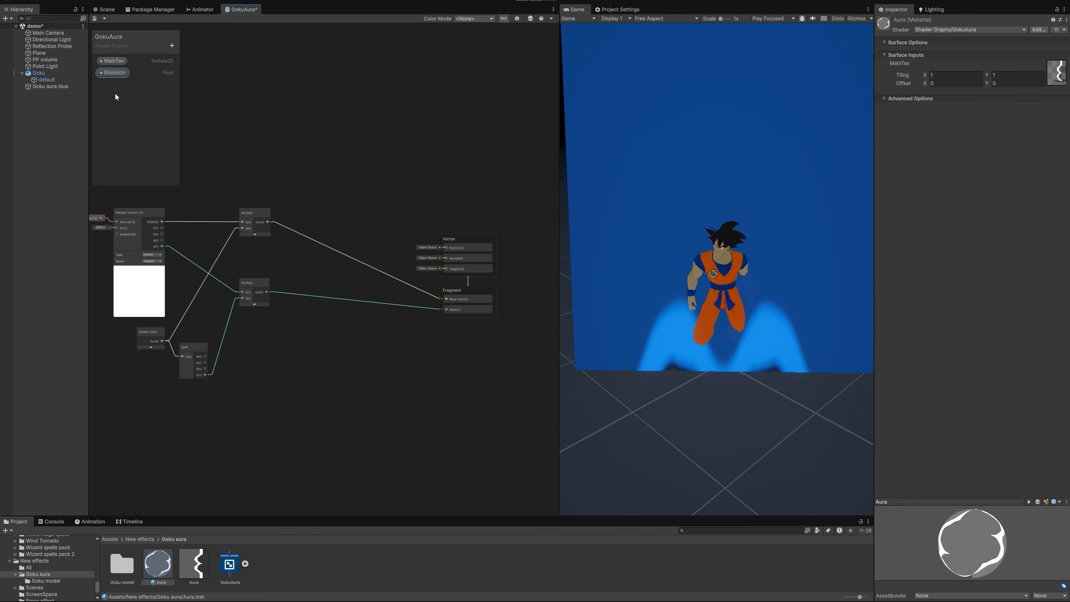
- Examine the Bloom settings in the Main Camera's Volume component
{"action": "left_click", "coordinate": [48, 33]}
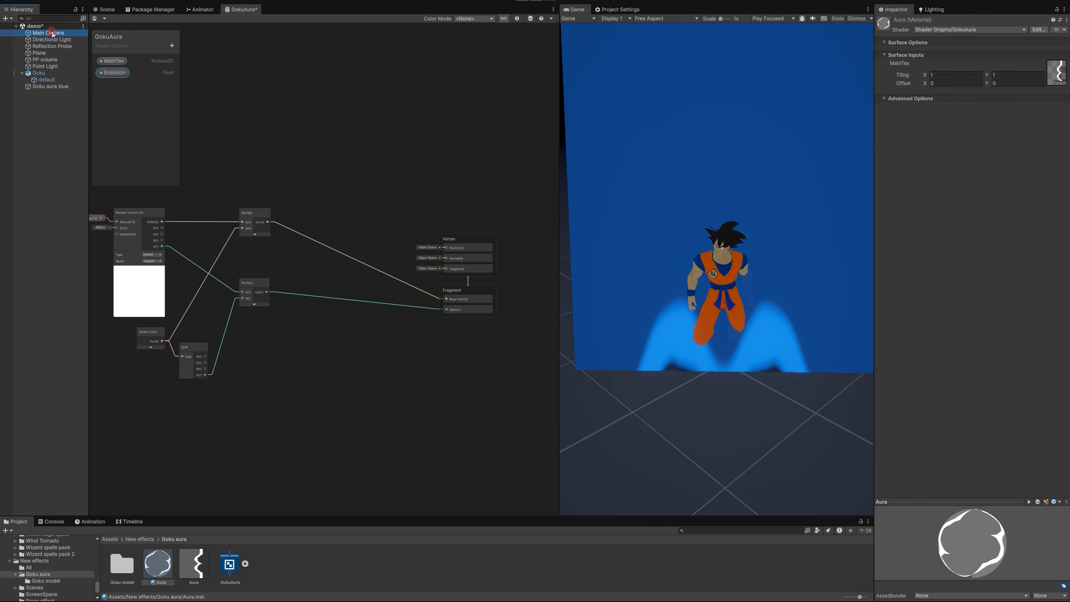
{"action": "scroll", "coordinate": [903, 300], "scroll_direction": "down", "scroll_amount": 5}
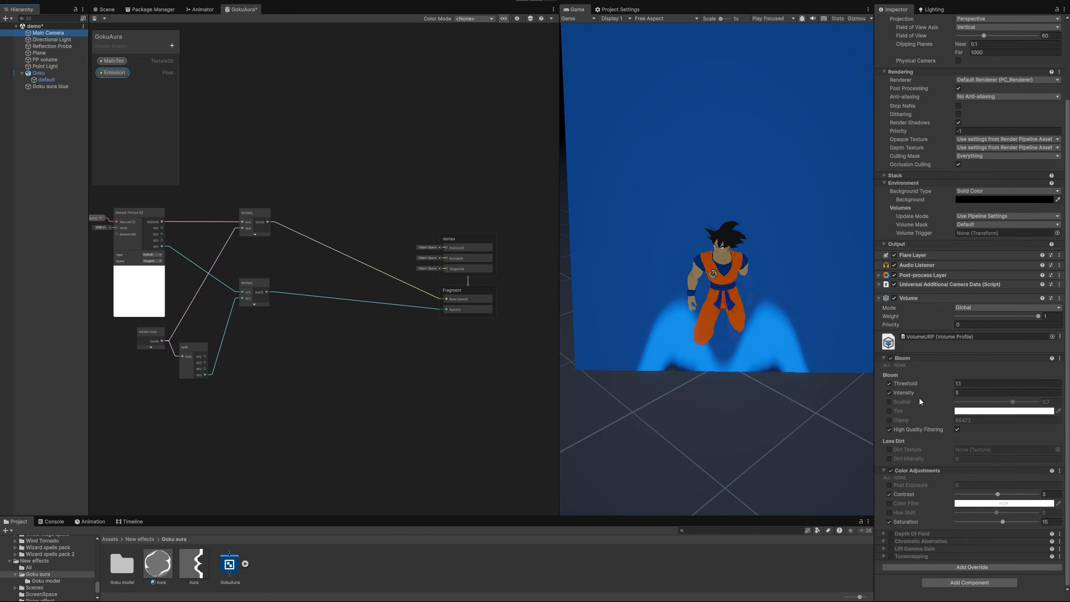
- Select the Goku aura blue object and place the Emission property in the graph above the upper Multiply node
{"action": "left_click", "coordinate": [33, 96]}
{"action": "left_click", "coordinate": [48, 86]}
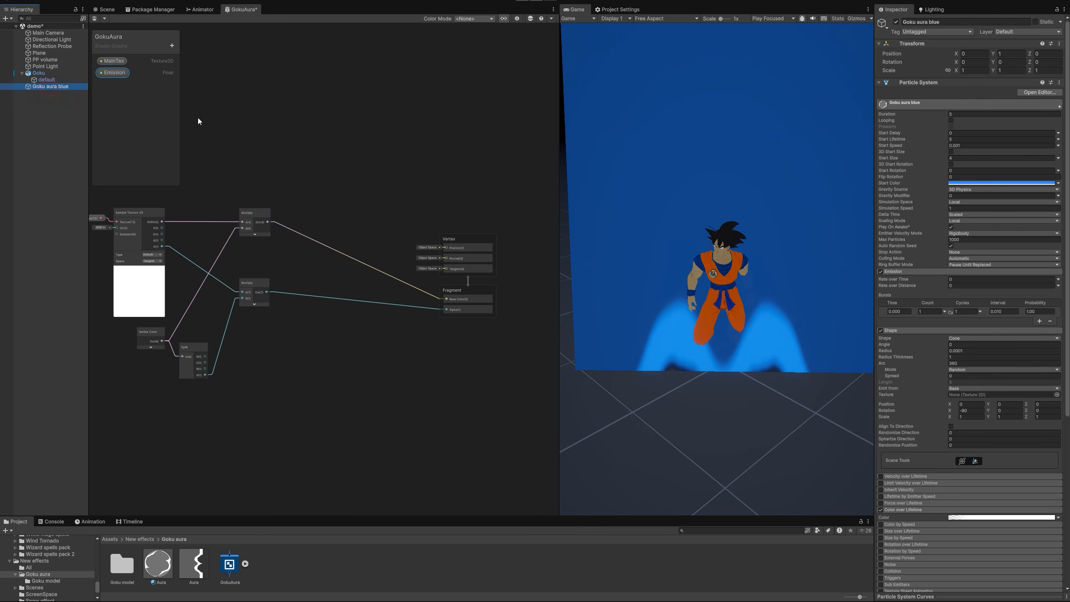
{"action": "left_click_drag", "start_coordinate": [118, 74], "coordinate": [271, 183]}
- Set the Emission property's default value to 3 in the node settings
{"action": "left_click", "coordinate": [503, 18]}
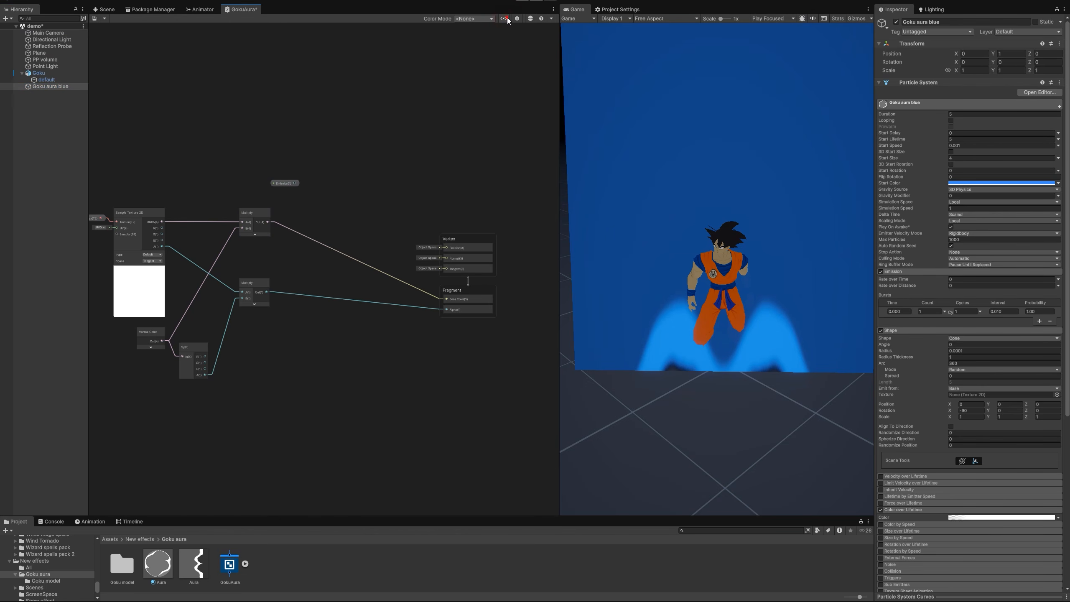
{"action": "left_click", "coordinate": [503, 18]}
{"action": "left_click", "coordinate": [517, 19]}
{"action": "left_click", "coordinate": [495, 114]}
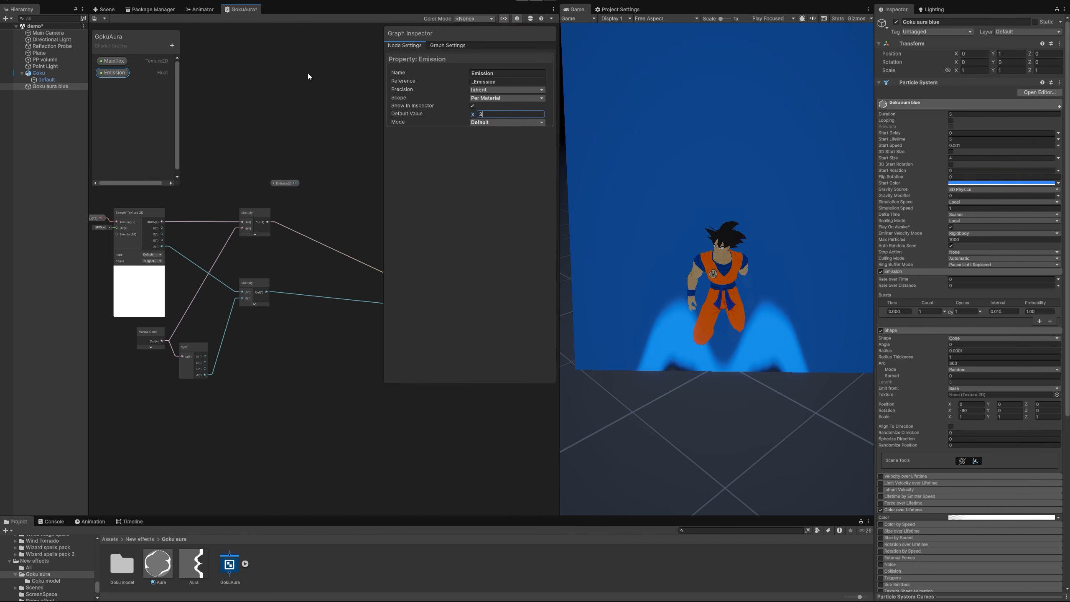
{"action": "left_click", "coordinate": [297, 61]}
{"action": "left_click", "coordinate": [503, 18]}
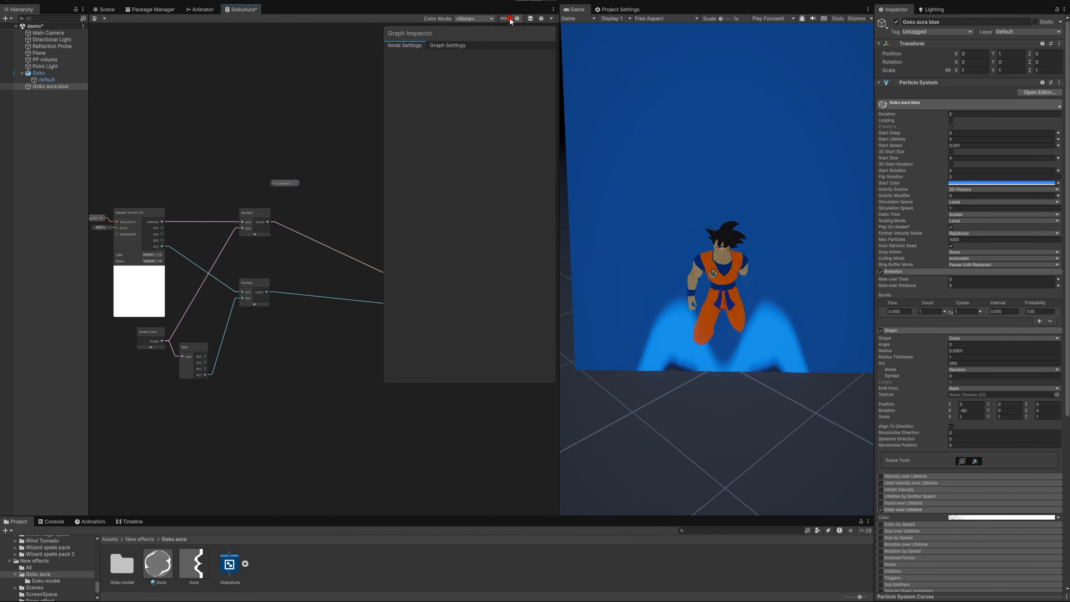
{"action": "left_click", "coordinate": [517, 18]}
- Duplicate the upper Multiply node, feed it Emission and the original Multiply output, connect it to Base Color, and save the graph
{"action": "scroll", "coordinate": [278, 222], "scroll_direction": "up", "scroll_amount": 3}
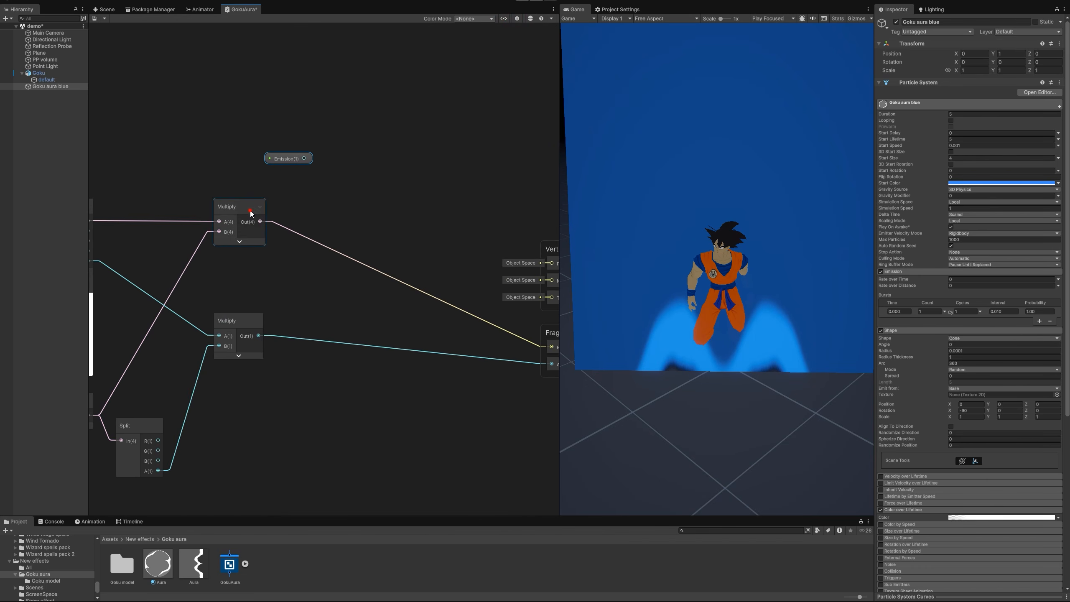
{"action": "left_click", "coordinate": [251, 211]}
{"action": "key", "text": "ctrl+d"}
{"action": "left_click_drag", "start_coordinate": [304, 158], "coordinate": [353, 236]}
{"action": "left_click_drag", "start_coordinate": [260, 221], "coordinate": [517, 329]}
{"action": "left_click", "coordinate": [376, 217]}
{"action": "scroll", "coordinate": [379, 221], "scroll_direction": "down", "scroll_amount": 3}
{"action": "scroll", "coordinate": [384, 226], "scroll_direction": "up", "scroll_amount": 2}
{"action": "scroll", "coordinate": [421, 305], "scroll_direction": "down", "scroll_amount": 3}
{"action": "scroll", "coordinate": [358, 348], "scroll_direction": "up", "scroll_amount": 2}
{"action": "key", "text": "ctrl+s"}
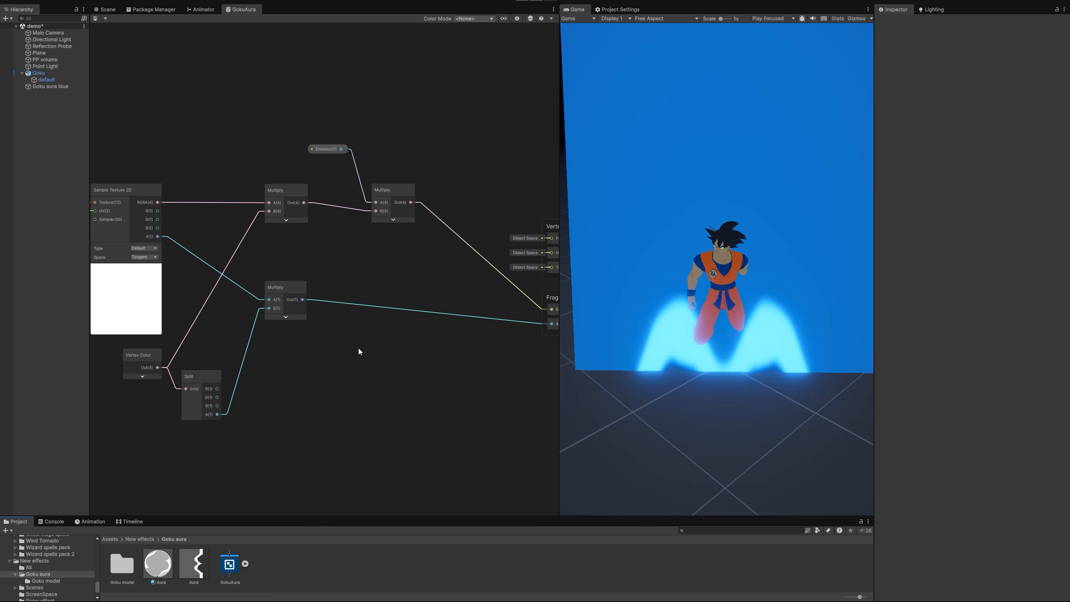
- Add a Polar Coordinates node feeding the UV input of Sample Texture 2D and save the graph
{"action": "scroll", "coordinate": [358, 348], "scroll_direction": "down", "scroll_amount": 3}
{"action": "middle_click_drag", "start_coordinate": [343, 355], "coordinate": [416, 356]}
{"action": "scroll", "coordinate": [310, 307], "scroll_direction": "up", "scroll_amount": 4}
{"action": "middle_click_drag", "start_coordinate": [234, 306], "coordinate": [341, 323]}
{"action": "scroll", "coordinate": [343, 293], "scroll_direction": "up", "scroll_amount": 3}
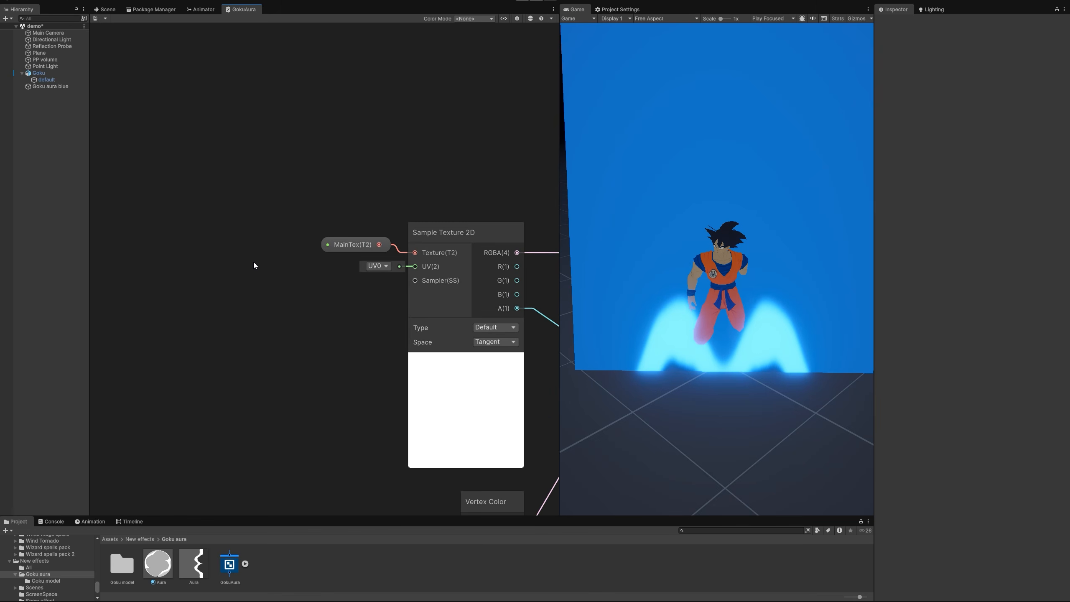
{"action": "left_click_drag", "start_coordinate": [415, 266], "coordinate": [154, 274]}
{"action": "type", "text": "pol"}
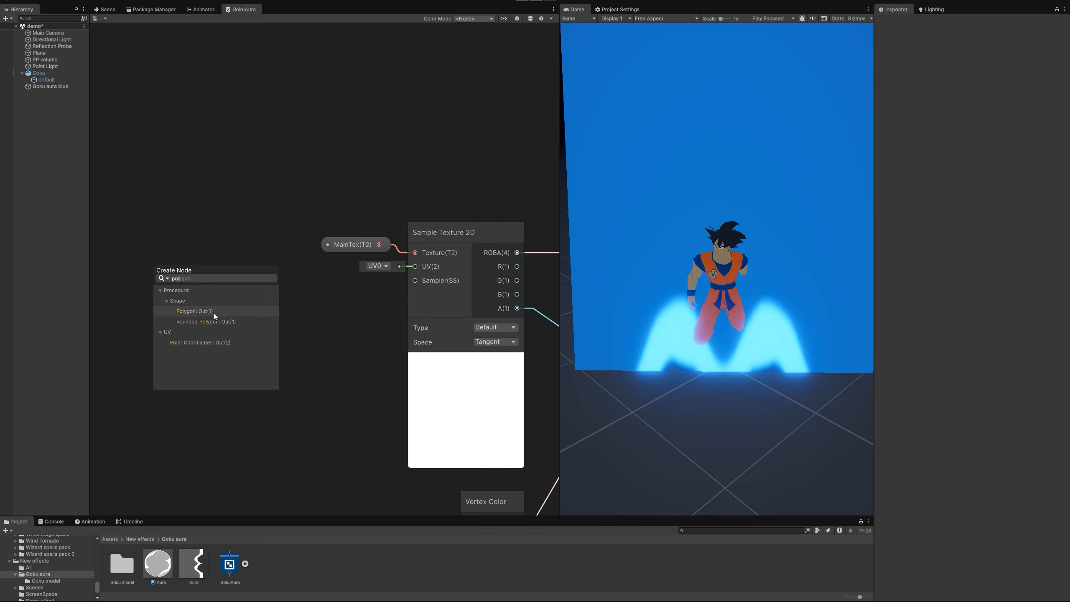
{"action": "left_click", "coordinate": [210, 343]}
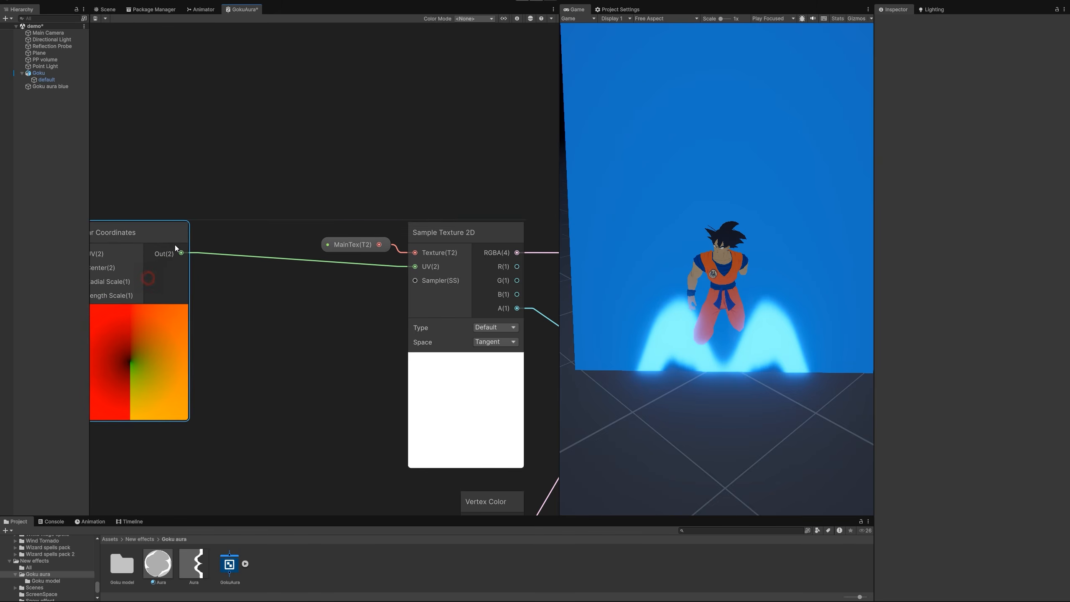
{"action": "scroll", "coordinate": [366, 310], "scroll_direction": "down", "scroll_amount": 3}
{"action": "middle_click_drag", "start_coordinate": [366, 310], "coordinate": [373, 310]}
{"action": "left_click", "coordinate": [96, 19]}
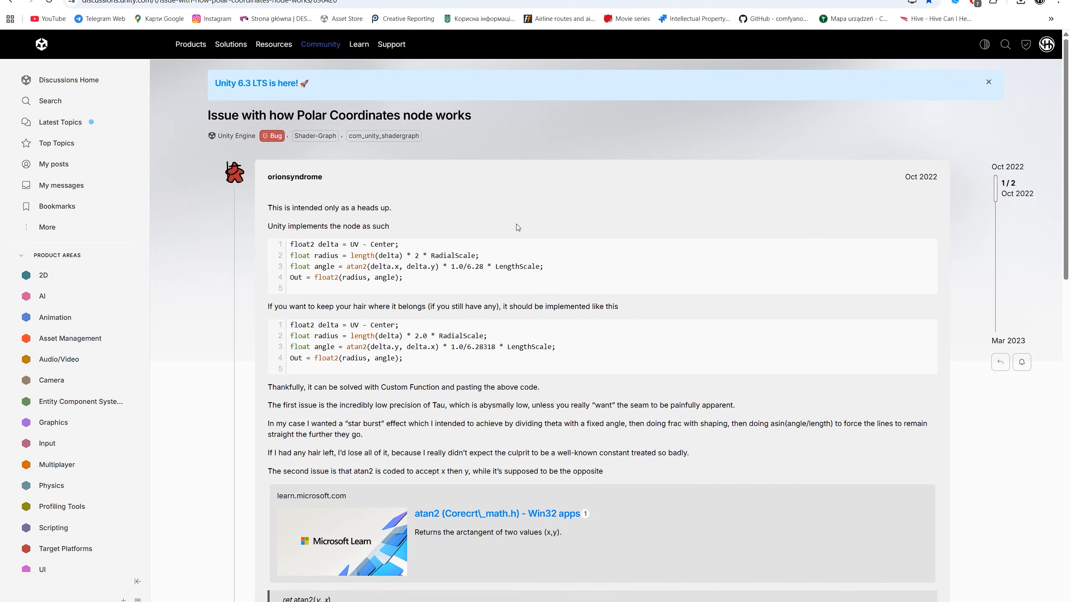
- Read the forum thread on the Polar Coordinates node issue and inspect the aura in the Scene view
{"action": "scroll", "coordinate": [518, 227], "scroll_direction": "down", "scroll_amount": 5}
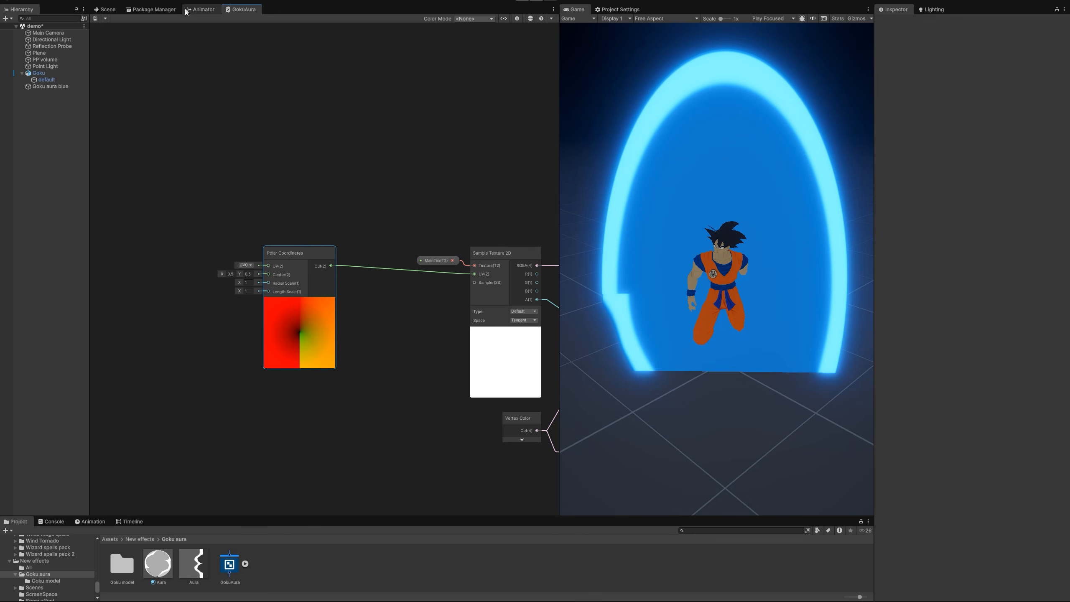
{"action": "left_click", "coordinate": [108, 9]}
{"action": "right_click_drag", "start_coordinate": [306, 324], "coordinate": [302, 356]}
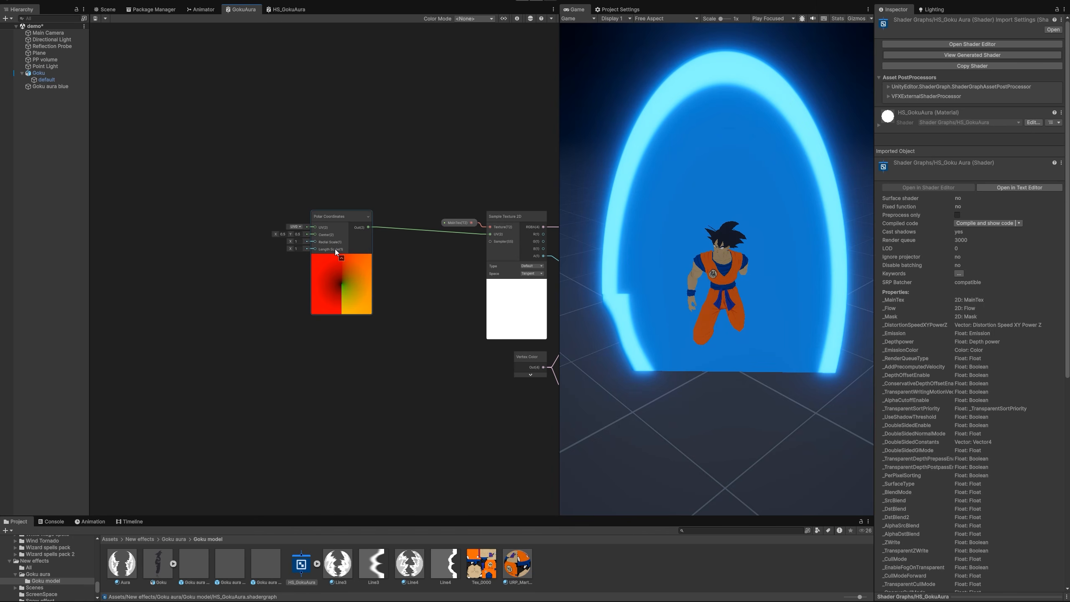
- Replace the Polar Coordinates node with the pasted Arctangent2-based polar network and connect its Vector 2 output to Sample Texture 2D's UV
{"action": "left_click", "coordinate": [356, 262]}
{"action": "key", "text": "Delete"}
{"action": "scroll", "coordinate": [256, 262], "scroll_direction": "down", "scroll_amount": 3}
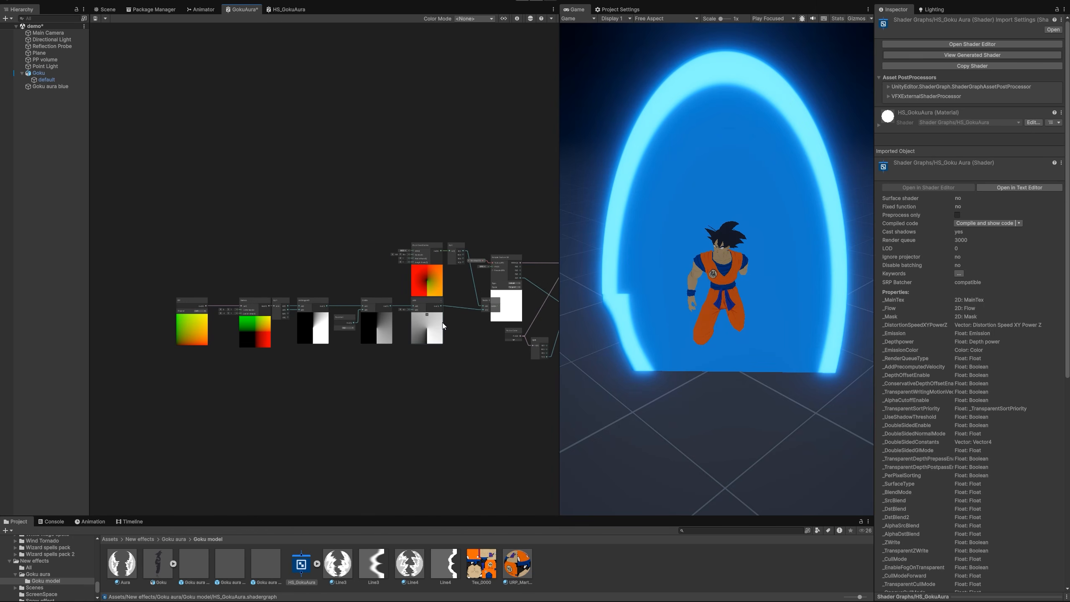
{"action": "key", "text": "ctrl+x"}
{"action": "key", "text": "ctrl+v"}
{"action": "scroll", "coordinate": [435, 273], "scroll_direction": "up", "scroll_amount": 3}
{"action": "left_click_drag", "start_coordinate": [445, 268], "coordinate": [507, 264]}
- Examine the polar UV network: Polar Coordinates, Split, Arctangent2, TAU Constant, Divide, Add and Vector 2
{"action": "scroll", "coordinate": [317, 212], "scroll_direction": "up", "scroll_amount": 4}
{"action": "middle_click_drag", "start_coordinate": [409, 202], "coordinate": [360, 207]}
{"action": "scroll", "coordinate": [431, 227], "scroll_direction": "down", "scroll_amount": 2}
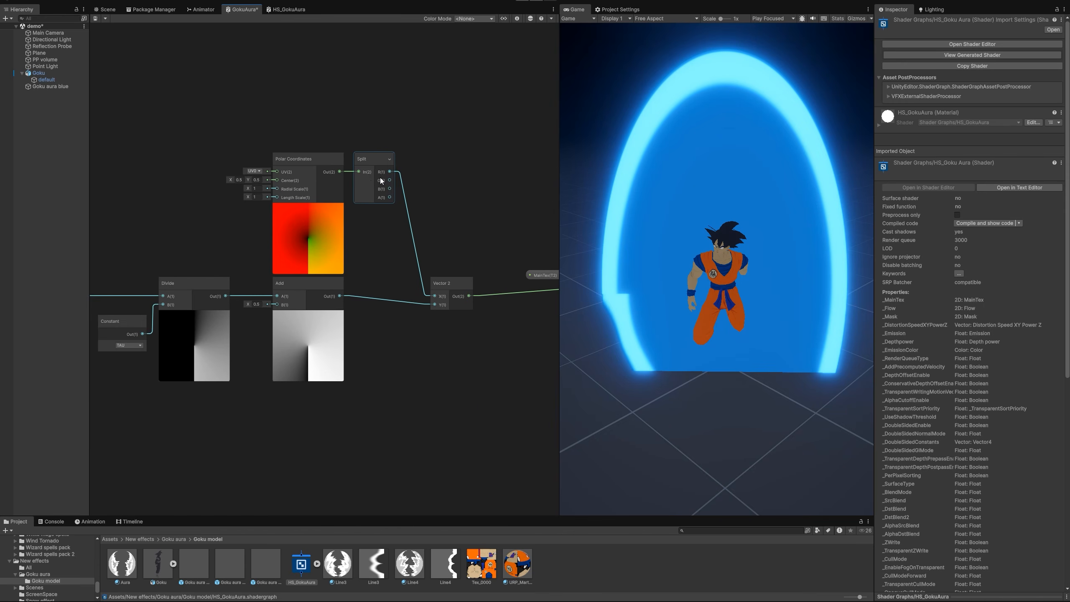
{"action": "scroll", "coordinate": [334, 192], "scroll_direction": "up", "scroll_amount": 2}
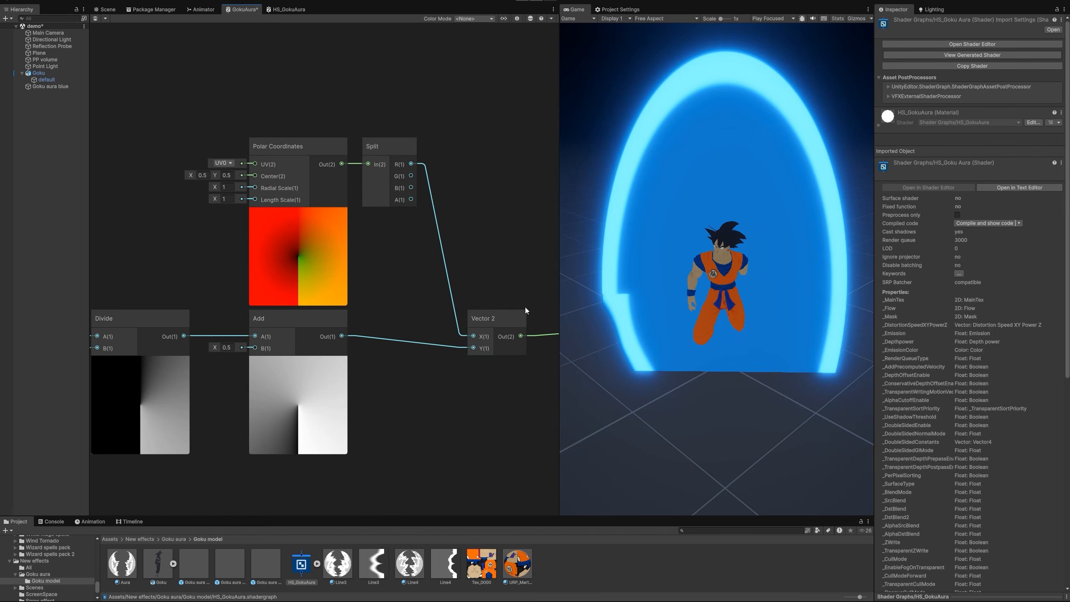
{"action": "scroll", "coordinate": [485, 295], "scroll_direction": "down", "scroll_amount": 2}
{"action": "middle_click_drag", "start_coordinate": [243, 257], "coordinate": [499, 193]}
{"action": "scroll", "coordinate": [359, 251], "scroll_direction": "up", "scroll_amount": 4}
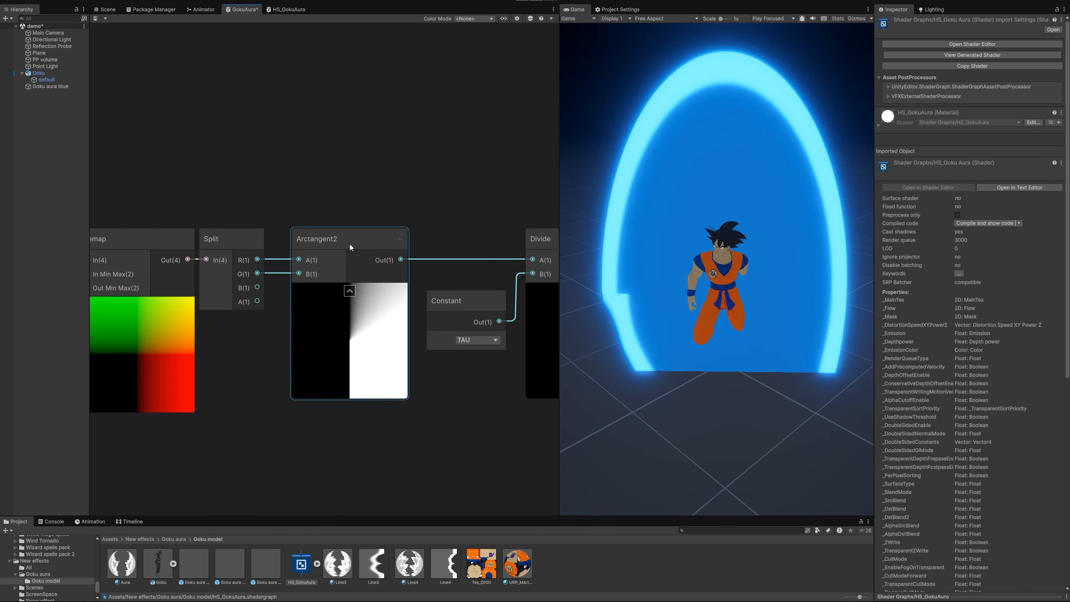
{"action": "middle_click_drag", "start_coordinate": [361, 238], "coordinate": [222, 163]}
{"action": "left_click", "coordinate": [305, 261]}
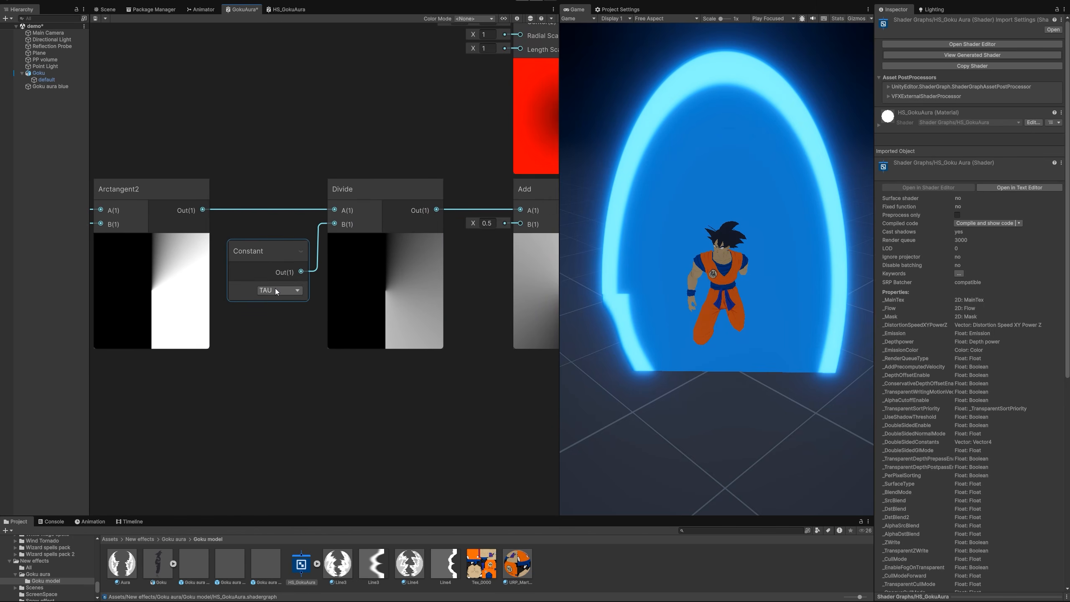
{"action": "middle_click_drag", "start_coordinate": [460, 333], "coordinate": [286, 325]}
{"action": "left_click", "coordinate": [353, 221]}
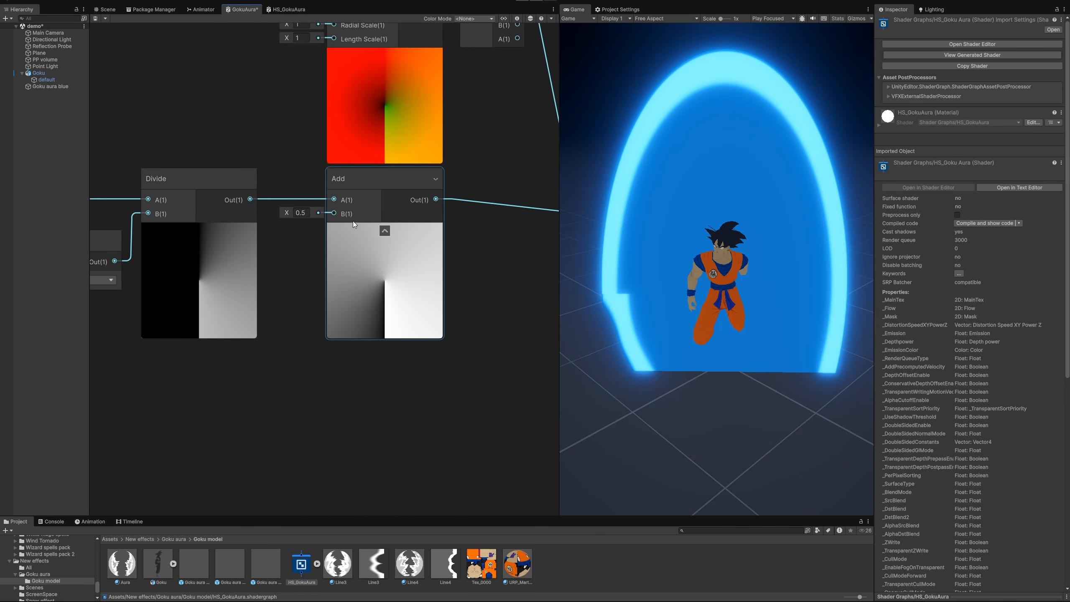
{"action": "scroll", "coordinate": [319, 246], "scroll_direction": "down", "scroll_amount": 4}
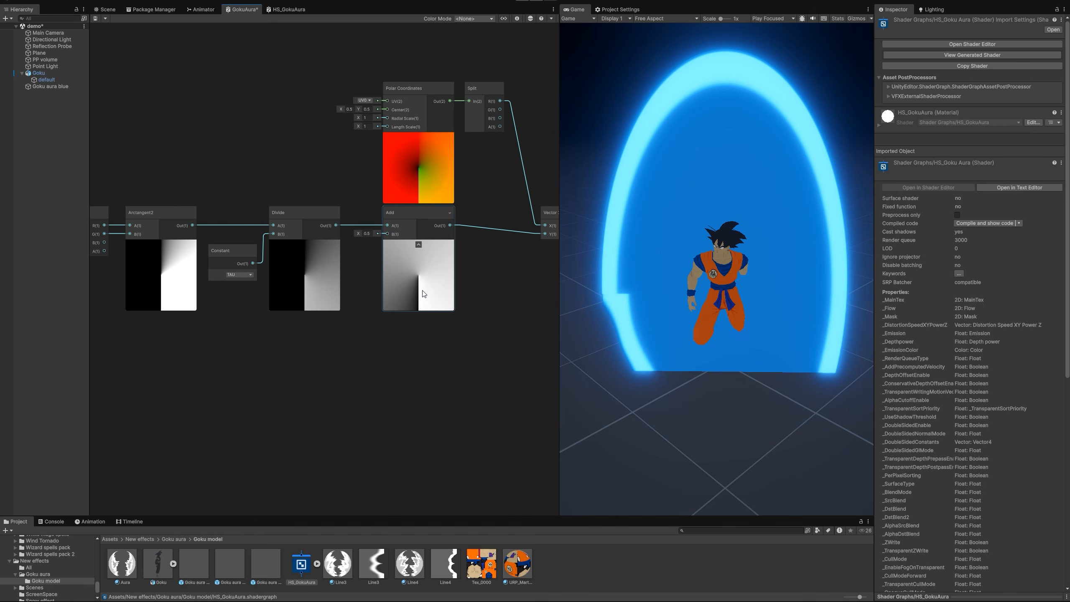
{"action": "middle_click_drag", "start_coordinate": [519, 301], "coordinate": [299, 304]}
{"action": "scroll", "coordinate": [300, 304], "scroll_direction": "down", "scroll_amount": 1}
{"action": "scroll", "coordinate": [275, 243], "scroll_direction": "up", "scroll_amount": 2}
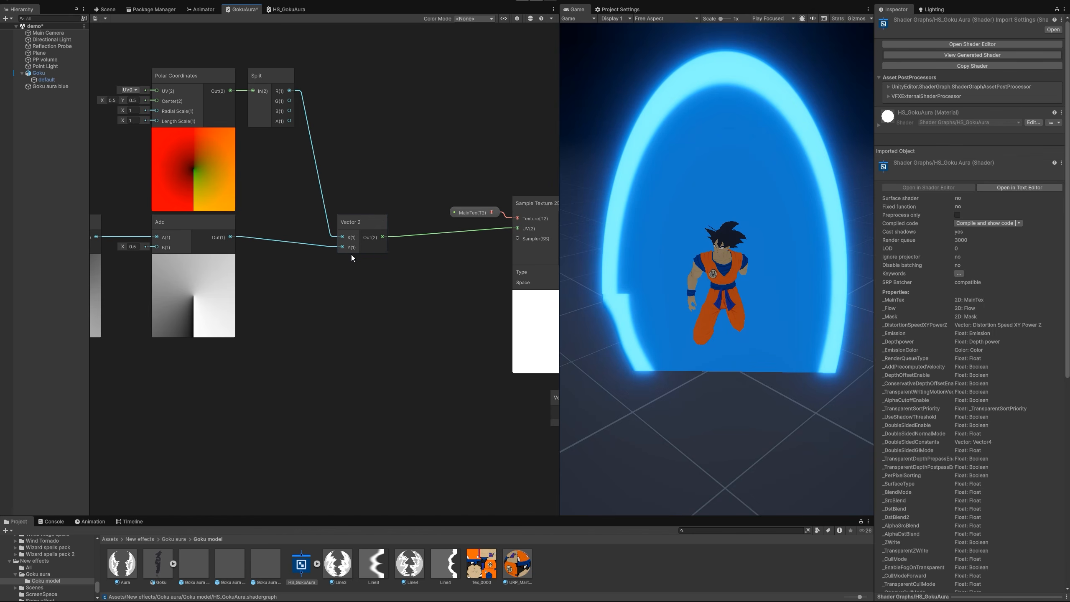
{"action": "scroll", "coordinate": [361, 233], "scroll_direction": "down", "scroll_amount": 2}
{"action": "middle_click_drag", "start_coordinate": [401, 261], "coordinate": [298, 231]}
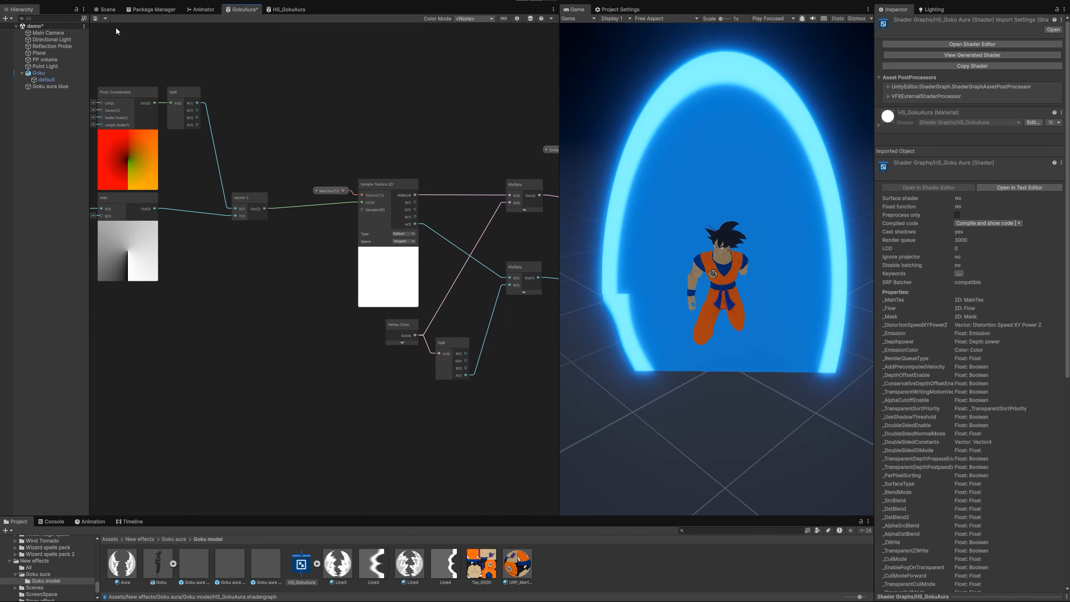
- Save the shader graph and set the Goku aura blue particle system's Start Rotation to -90
{"action": "left_click", "coordinate": [96, 19]}
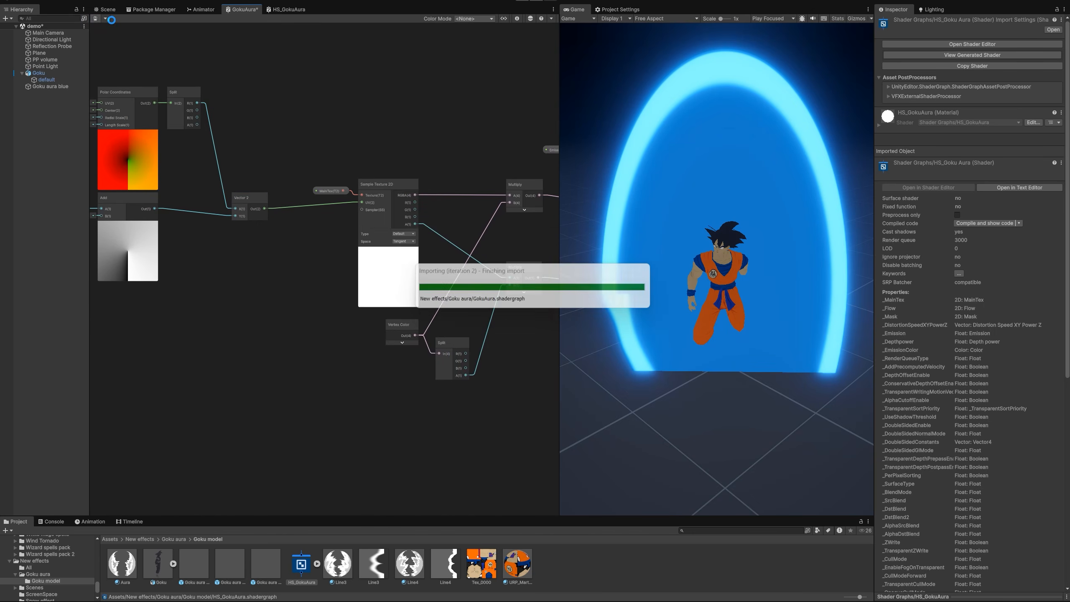
{"action": "left_click", "coordinate": [106, 9]}
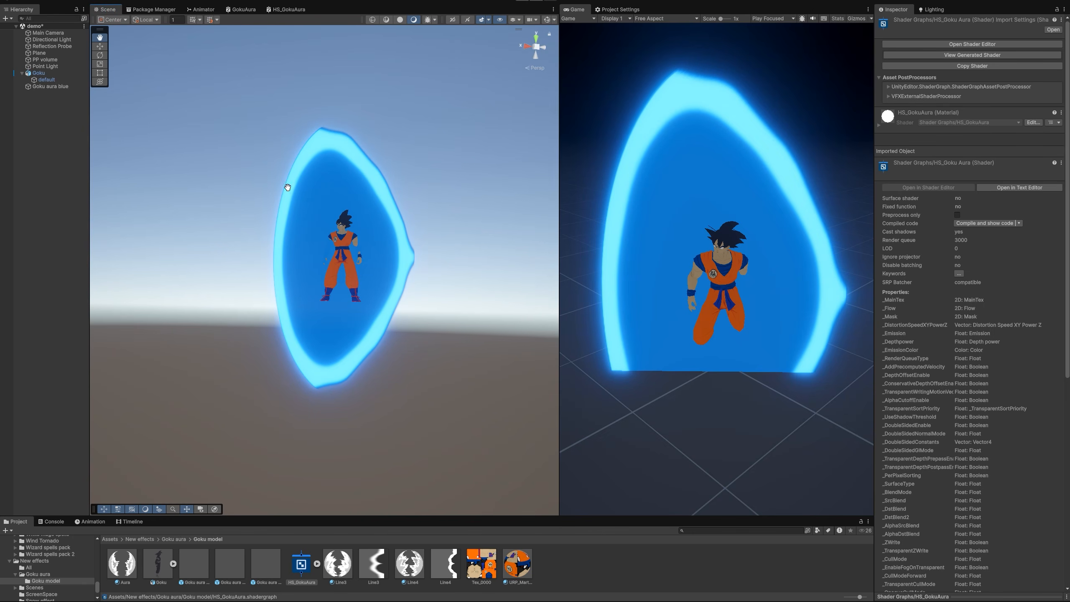
{"action": "left_click", "coordinate": [46, 86]}
{"action": "left_click", "coordinate": [960, 171]}
{"action": "type", "text": "90"}
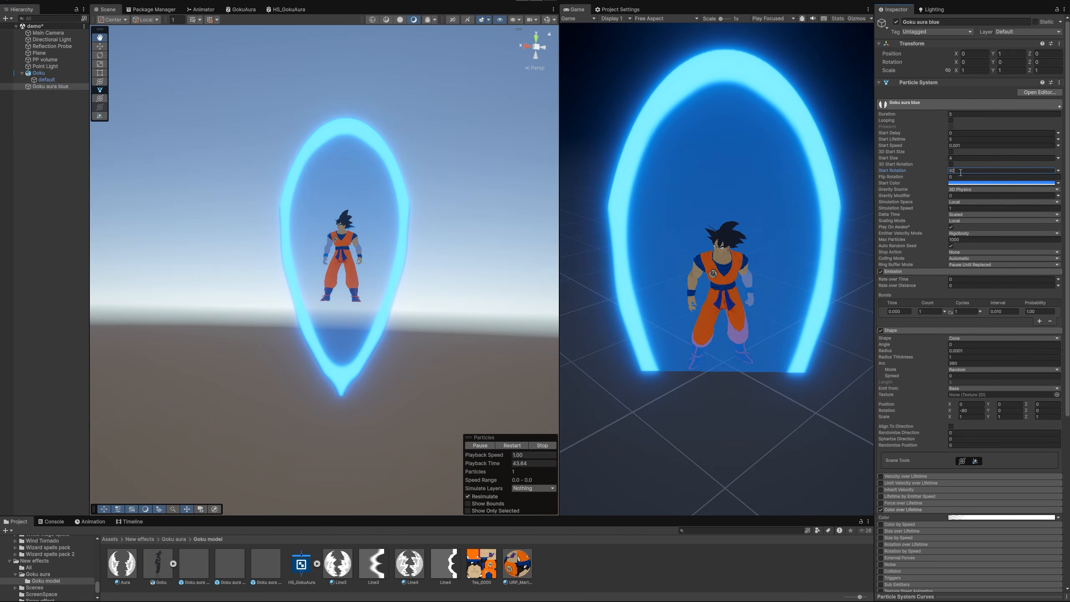
{"action": "key", "text": "Home"}
{"action": "type", "text": "-"}
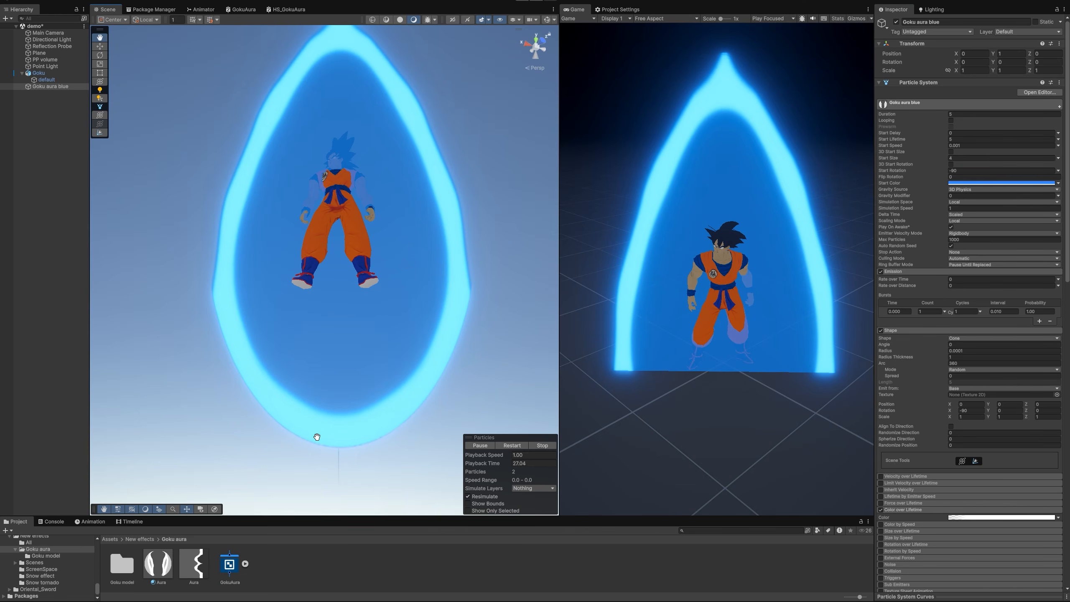
- Turn off Generate Mipmap in the Aura texture's advanced import settings, apply it, and check the aura's lower edge in the Scene view
{"action": "left_click_drag", "start_coordinate": [380, 393], "coordinate": [351, 364], "text": "alt"}
{"action": "right_click_drag", "start_coordinate": [374, 316], "coordinate": [372, 325]}
{"action": "scroll", "coordinate": [332, 355], "scroll_direction": "up", "scroll_amount": 3}
{"action": "right_click_drag", "start_coordinate": [379, 284], "coordinate": [391, 290]}
{"action": "left_click_drag", "start_coordinate": [391, 289], "coordinate": [376, 278]}
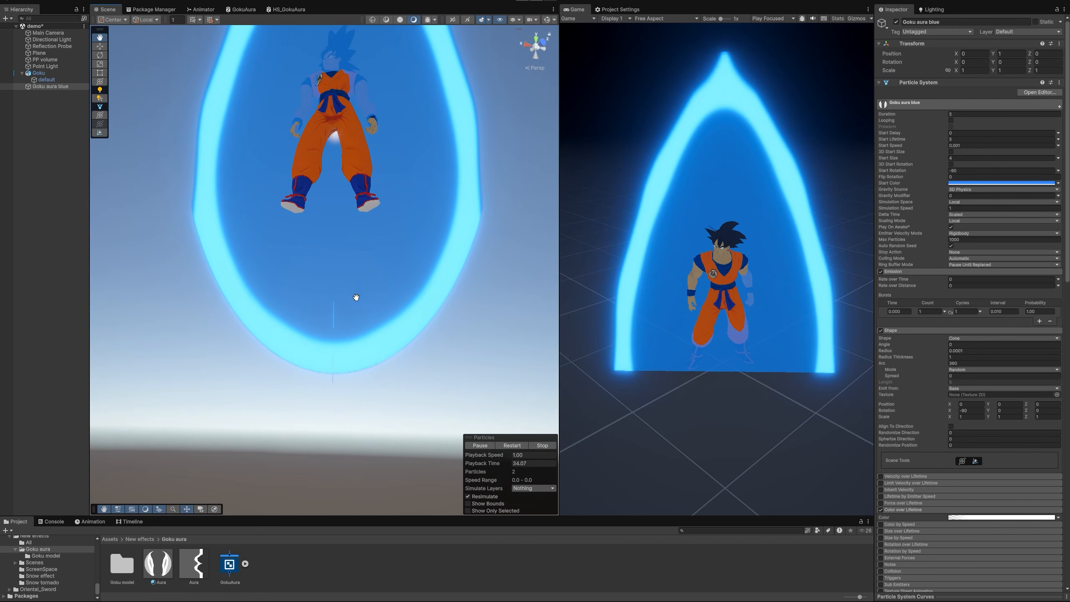
{"action": "left_click", "coordinate": [194, 564]}
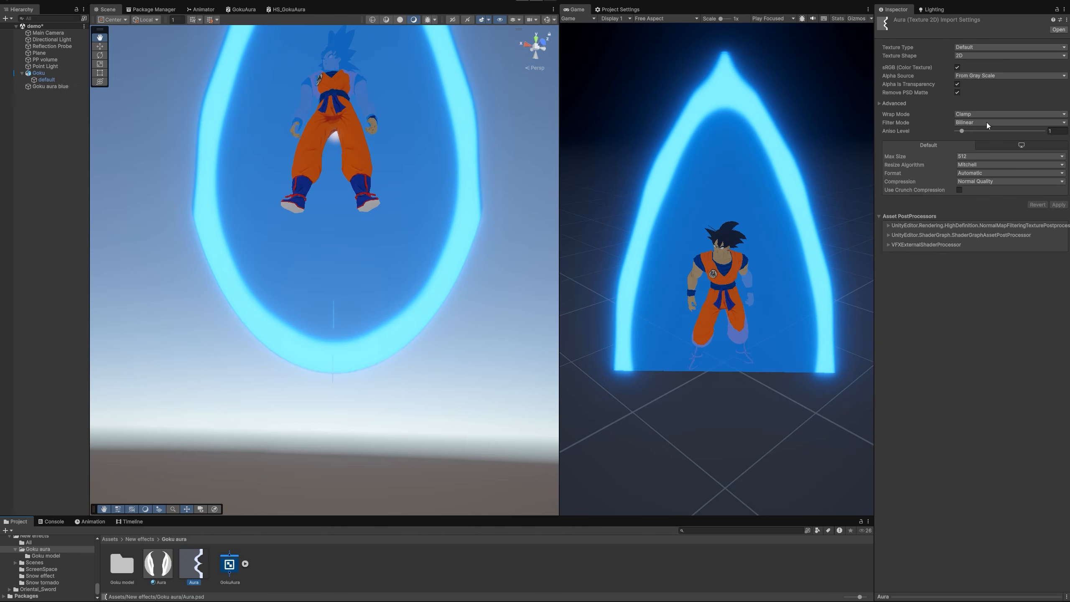
{"action": "left_click", "coordinate": [880, 103]}
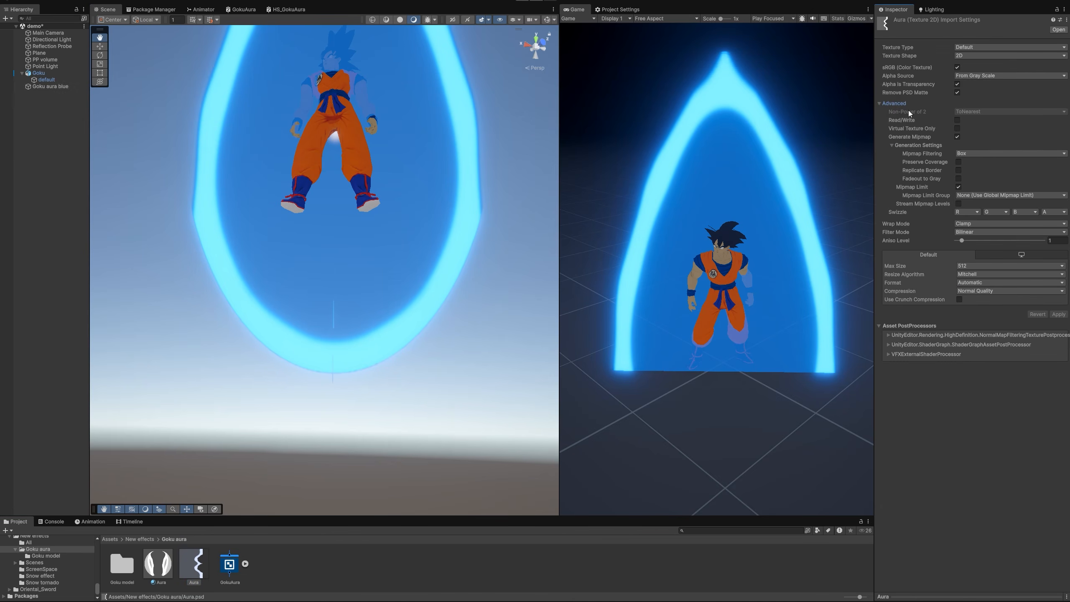
{"action": "left_click", "coordinate": [957, 137]}
{"action": "left_click", "coordinate": [1058, 248]}
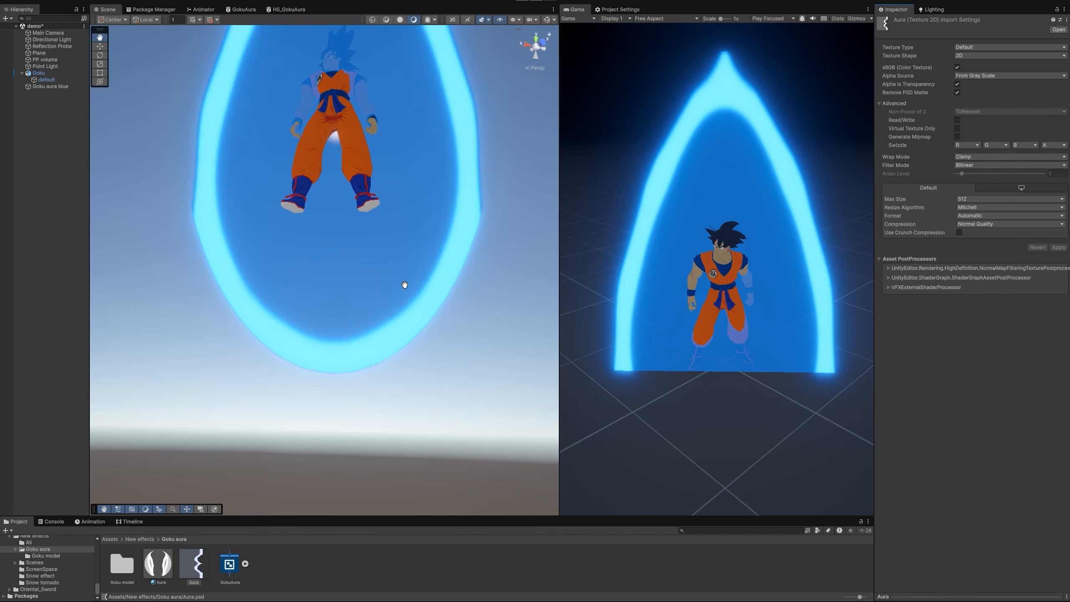
{"action": "mouse_move", "coordinate": [354, 279]}
{"action": "right_mouse_down"}
{"action": "mouse_move", "coordinate": [375, 227]}
{"action": "mouse_move", "coordinate": [363, 266]}
{"action": "right_mouse_up"}
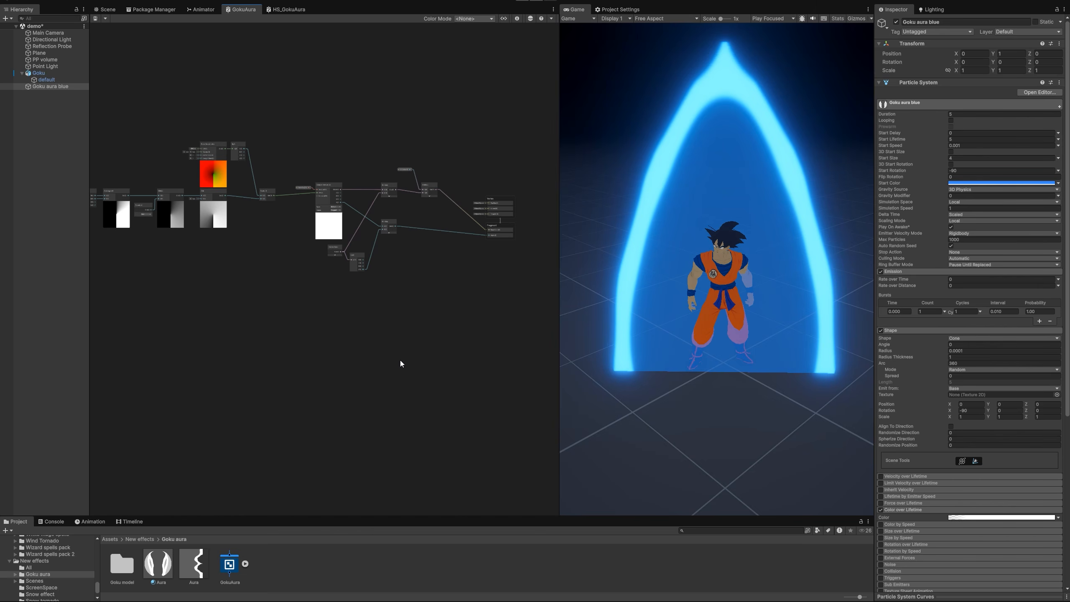
- Paste the depth fade node group, from Scene Depth, Camera and Screen Position through to Saturate, below the GokuAura graph
{"action": "scroll", "coordinate": [363, 390], "scroll_direction": "up", "scroll_amount": 4}
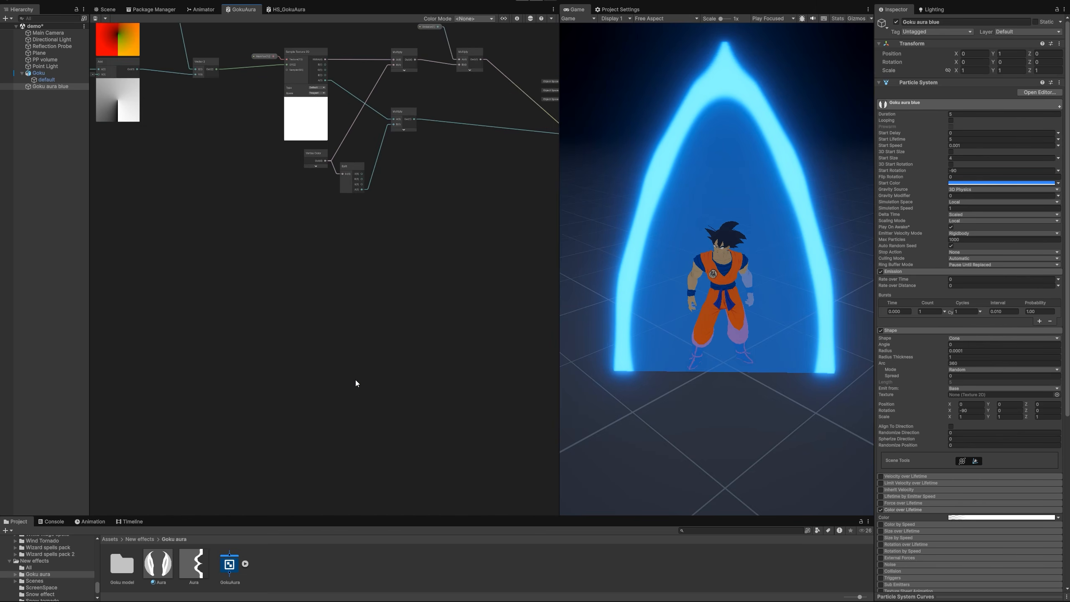
{"action": "key", "text": "ctrl+v"}
{"action": "scroll", "coordinate": [331, 347], "scroll_direction": "up", "scroll_amount": 5}
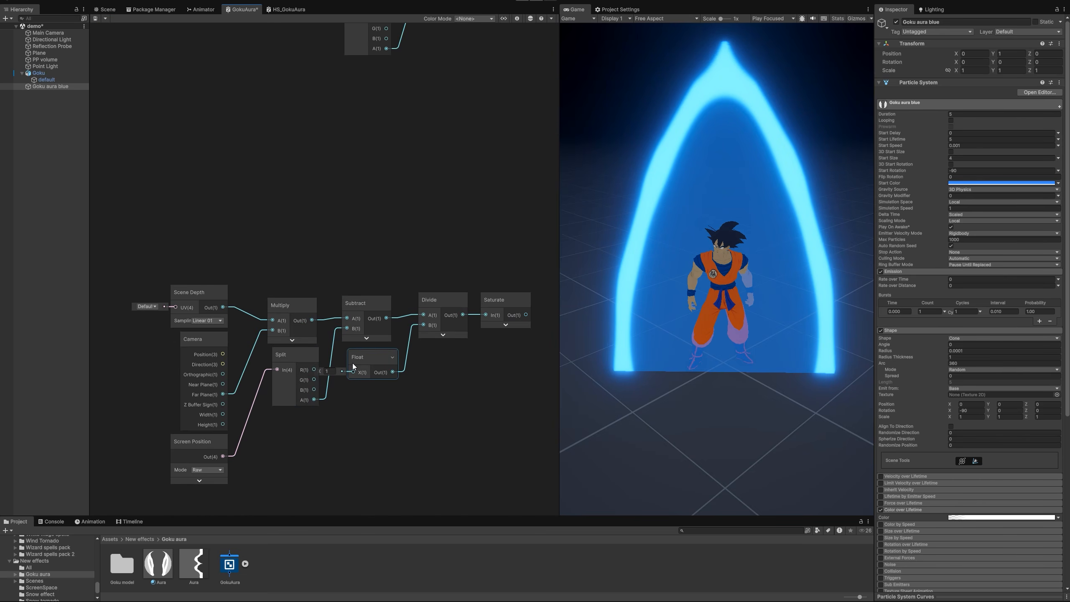
{"action": "scroll", "coordinate": [366, 356], "scroll_direction": "down", "scroll_amount": 5}
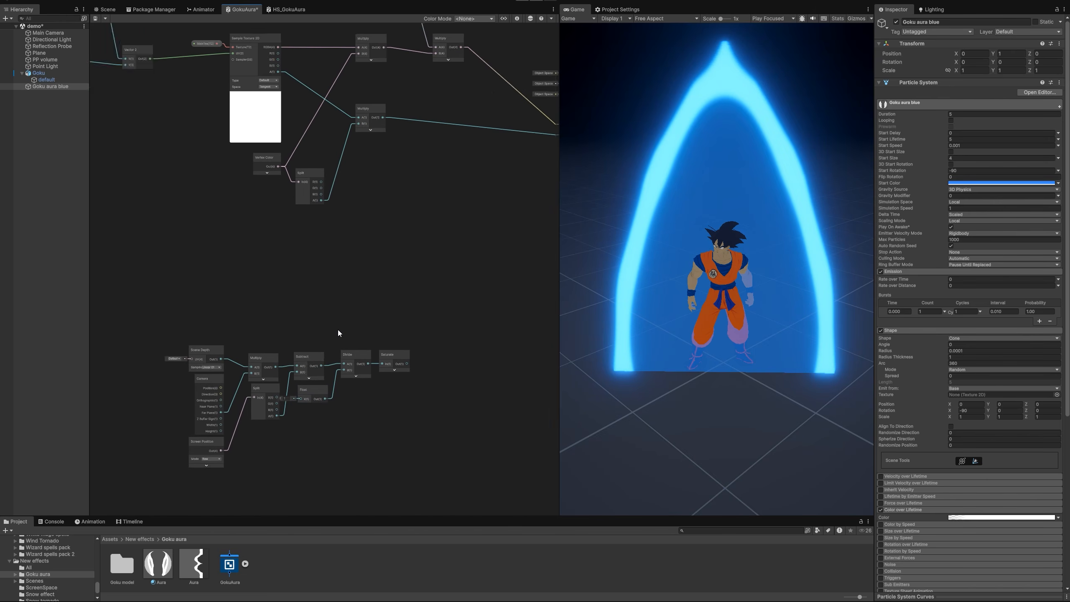
- Add a Multiply node combining the lower Multiply output with the Saturate output, and connect it to Alpha
{"action": "key", "text": "space"}
{"action": "type", "text": "mu"}
{"action": "double_click", "coordinate": [404, 277]}
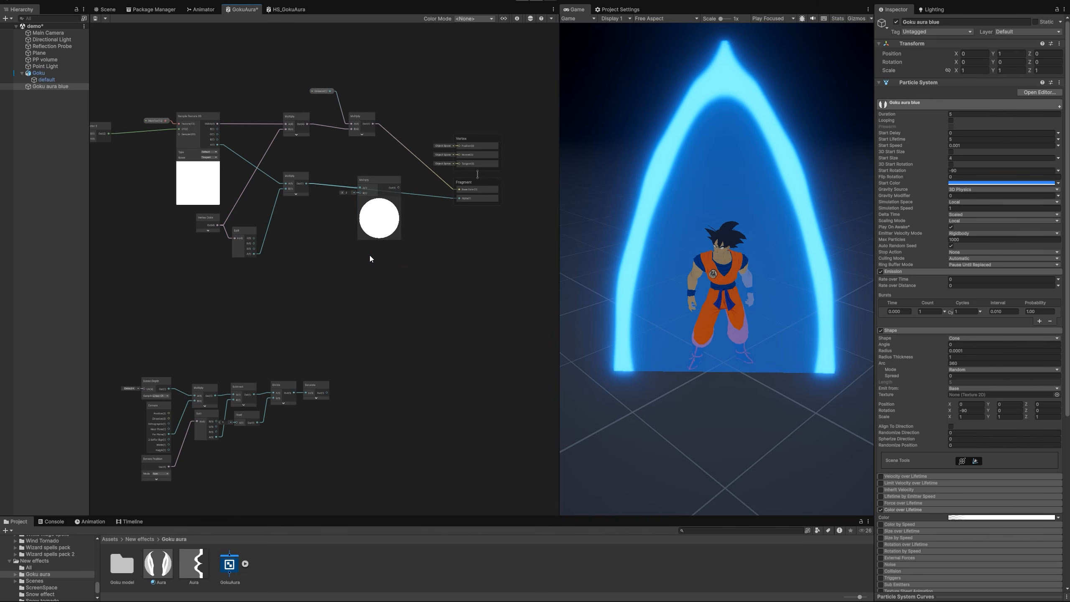
{"action": "scroll", "coordinate": [383, 229], "scroll_direction": "up", "scroll_amount": 2}
{"action": "left_click", "coordinate": [379, 188]}
{"action": "left_click_drag", "start_coordinate": [305, 455], "coordinate": [353, 185]}
{"action": "left_click_drag", "start_coordinate": [306, 455], "coordinate": [488, 185]}
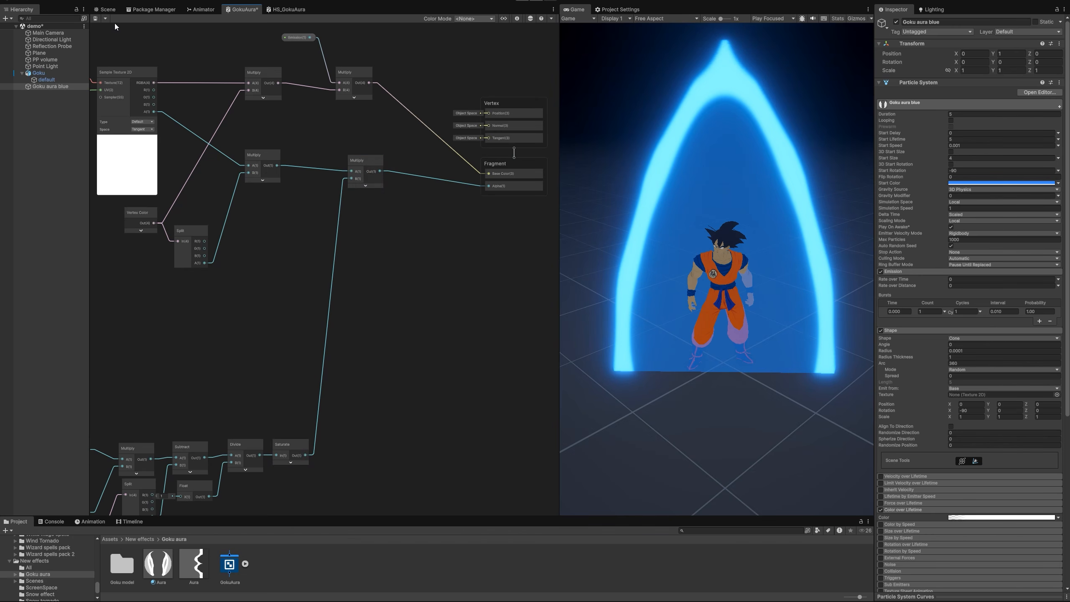
- Save the shader graph and add a Float property named Depth to the GokuAura graph
{"action": "left_click", "coordinate": [95, 18]}
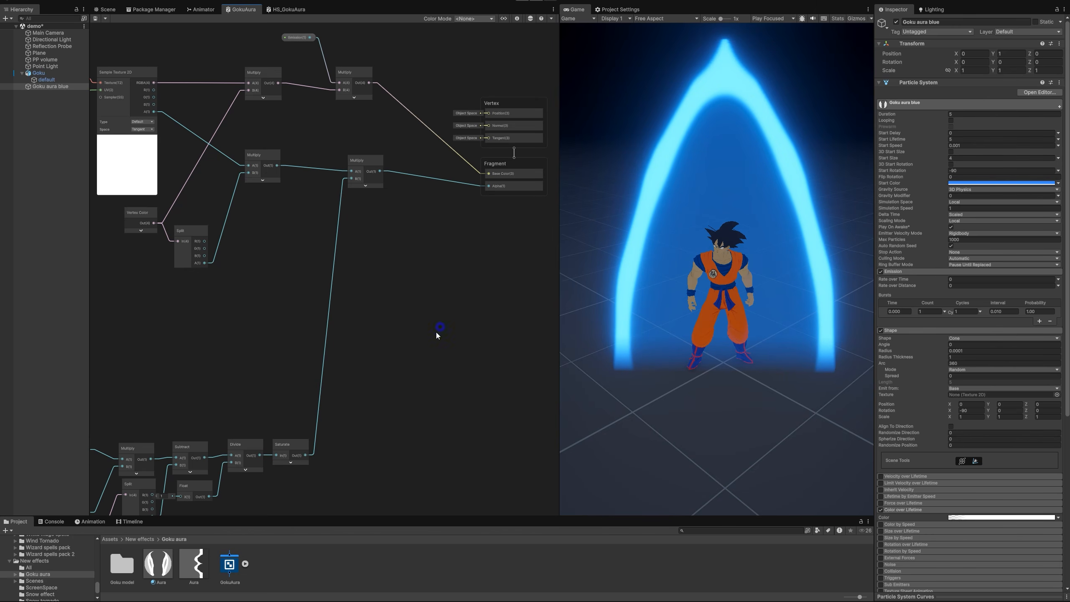
{"action": "key", "text": "a"}
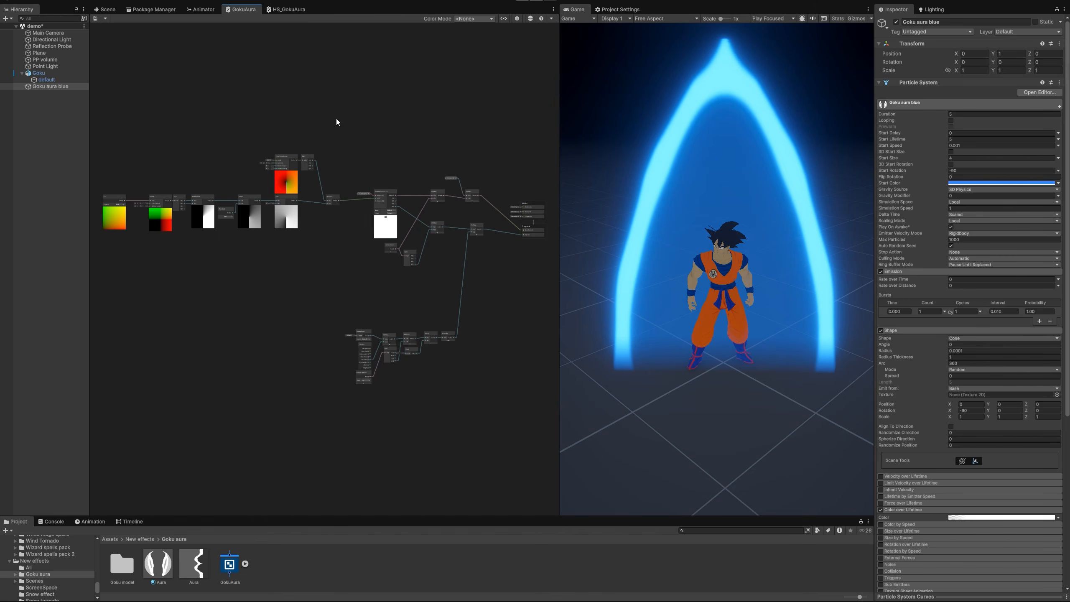
{"action": "left_click", "coordinate": [503, 20]}
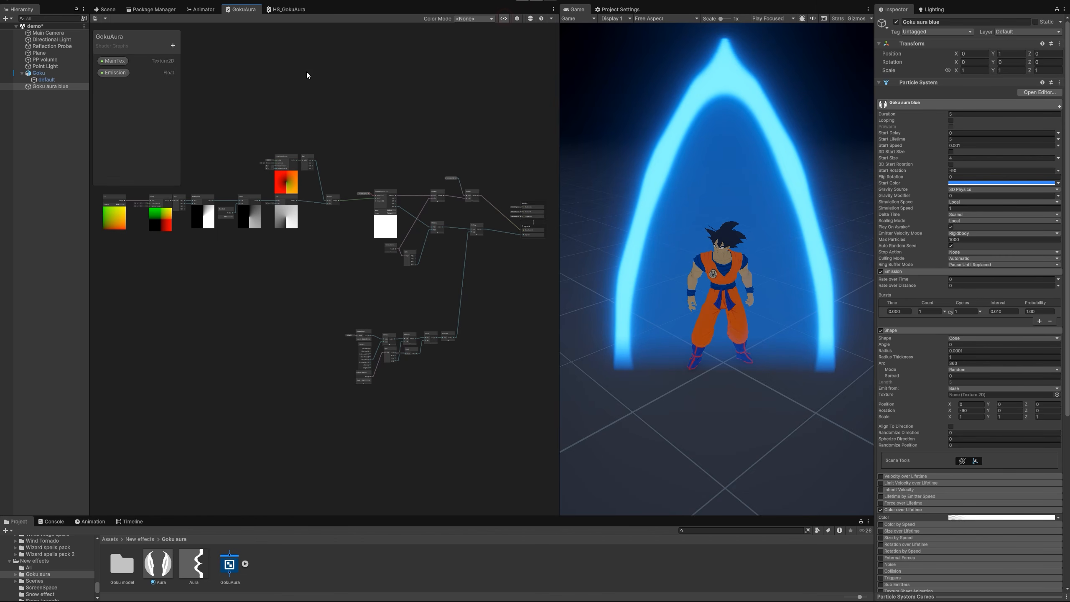
{"action": "left_click", "coordinate": [172, 45]}
{"action": "left_click", "coordinate": [219, 72]}
{"action": "type", "text": "Depth"}
{"action": "left_click", "coordinate": [67, 111]}
{"action": "left_click", "coordinate": [103, 86]}
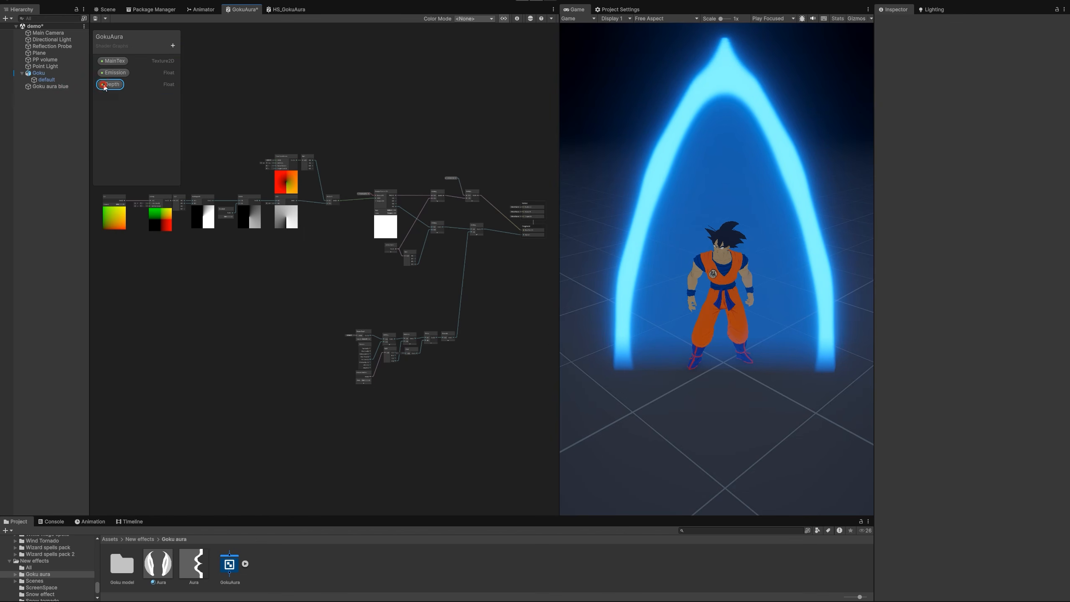
- Replace the Float node in the depth fade group with the Depth property, connected to the Divide node's B input
{"action": "left_click_drag", "start_coordinate": [107, 84], "coordinate": [385, 368]}
{"action": "scroll", "coordinate": [405, 350], "scroll_direction": "up", "scroll_amount": 10}
{"action": "left_click_drag", "start_coordinate": [337, 417], "coordinate": [488, 287]}
{"action": "left_click", "coordinate": [429, 329]}
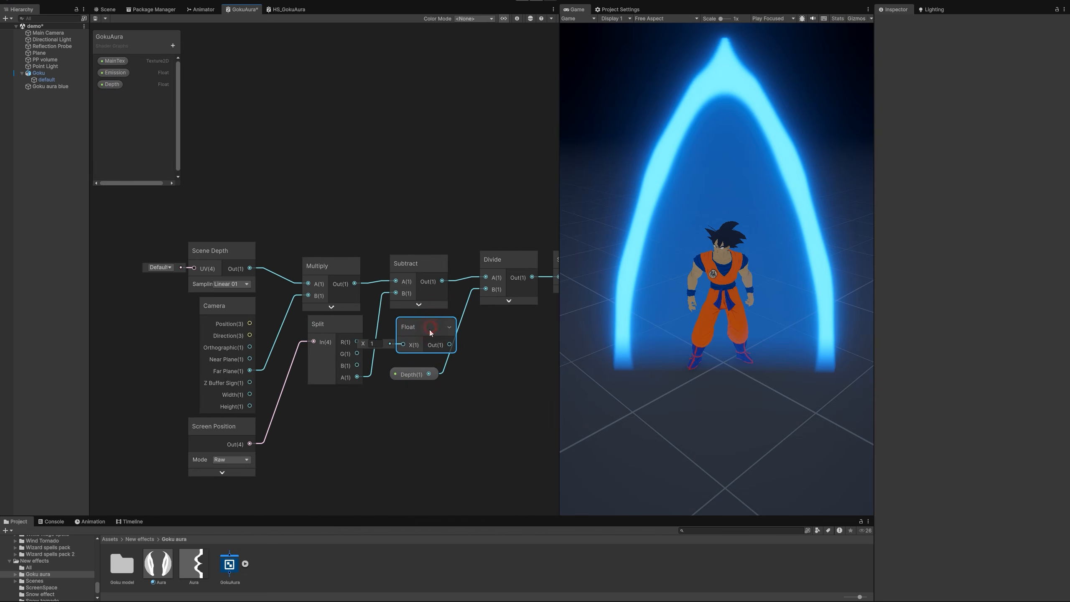
{"action": "key", "text": "Delete"}
{"action": "left_click_drag", "start_coordinate": [417, 372], "coordinate": [431, 320]}
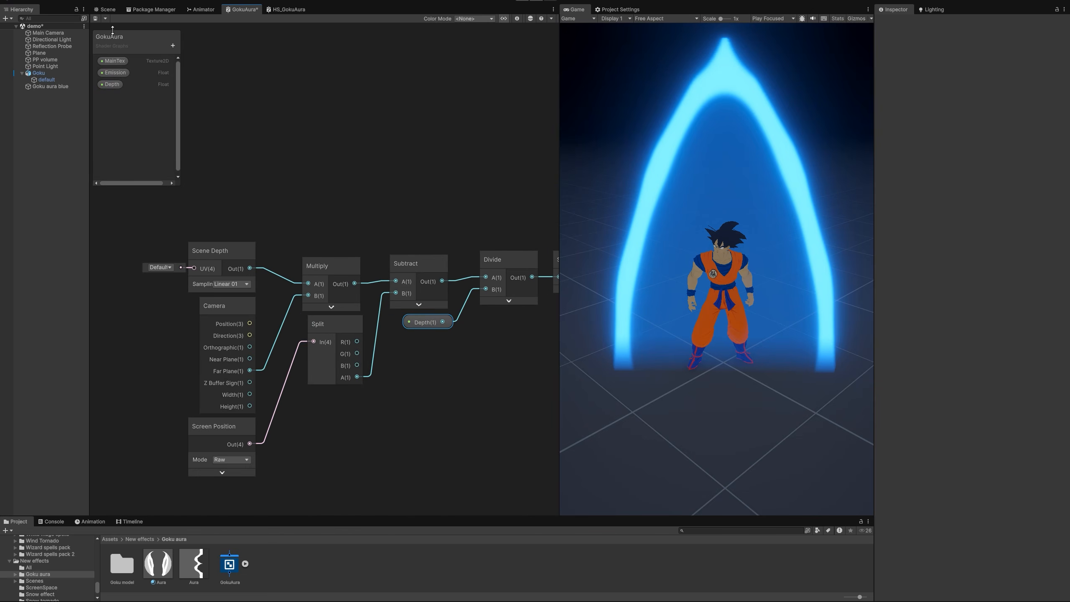
- Save the shader graph and set Depth to 1 on the Aura material
{"action": "left_click", "coordinate": [97, 20]}
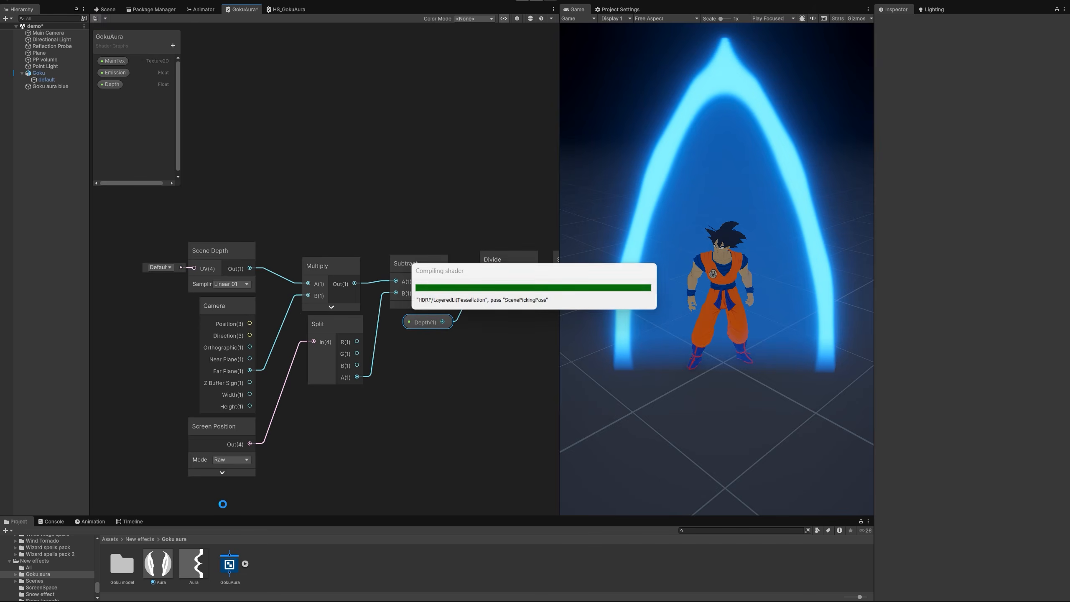
{"action": "left_click", "coordinate": [158, 564]}
{"action": "left_click_drag", "start_coordinate": [956, 104], "coordinate": [971, 105]}
{"action": "type", "text": "1"}
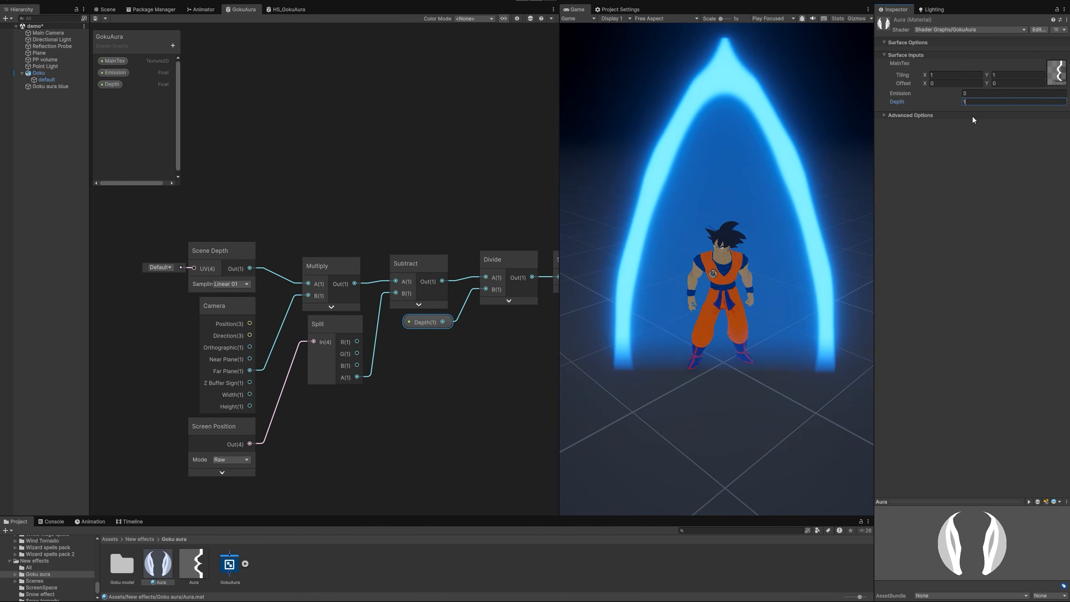
- Add two Texture 2D properties named Flow and Flow2 to the GokuAura graph
{"action": "scroll", "coordinate": [360, 358], "scroll_direction": "down", "scroll_amount": 5}
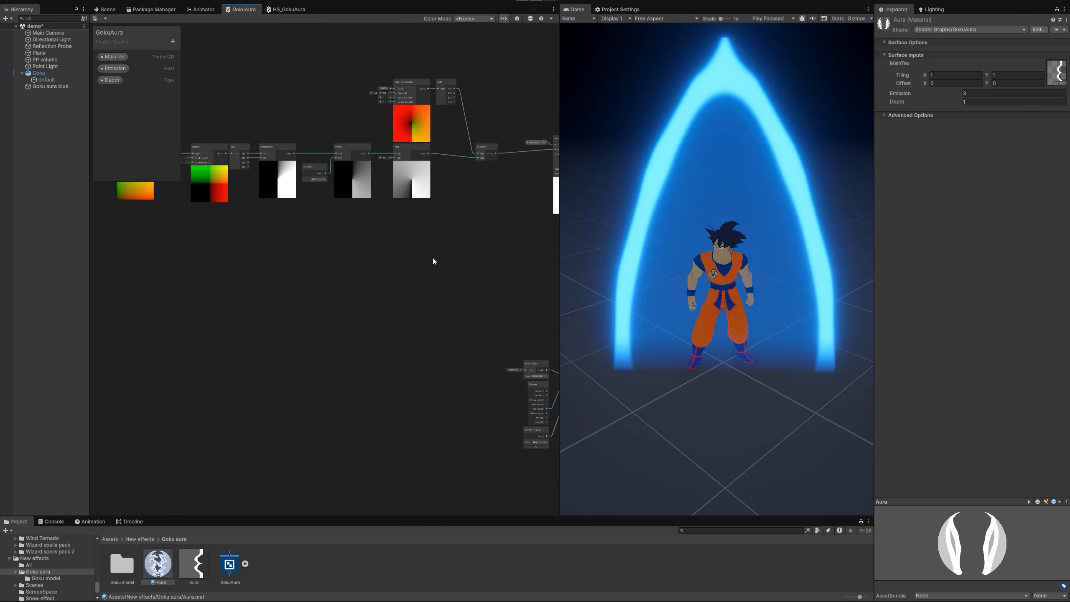
{"action": "middle_click_drag", "start_coordinate": [456, 247], "coordinate": [411, 270]}
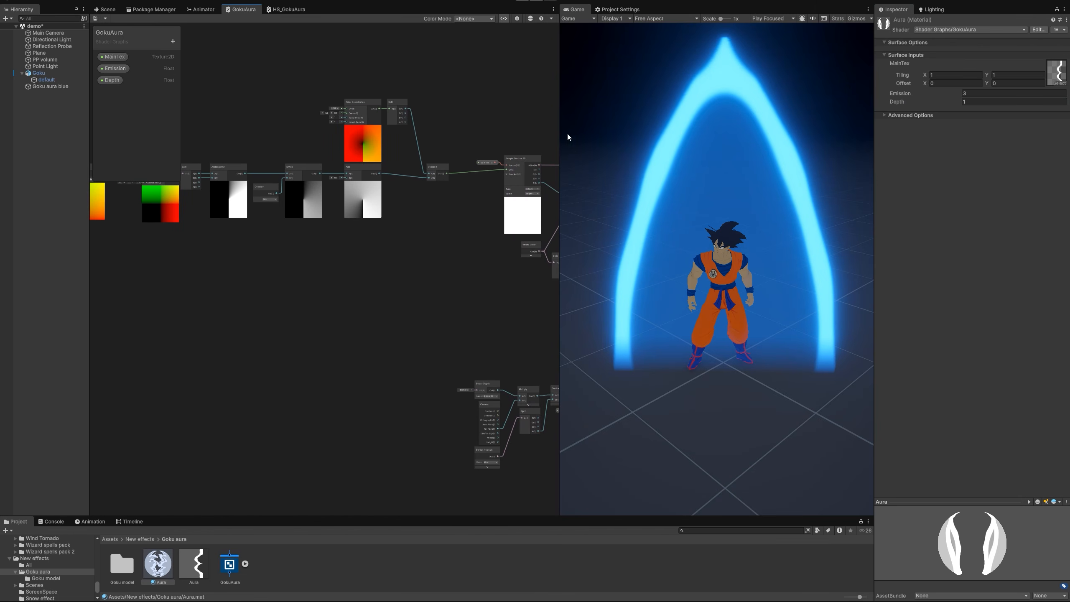
{"action": "left_click", "coordinate": [173, 41]}
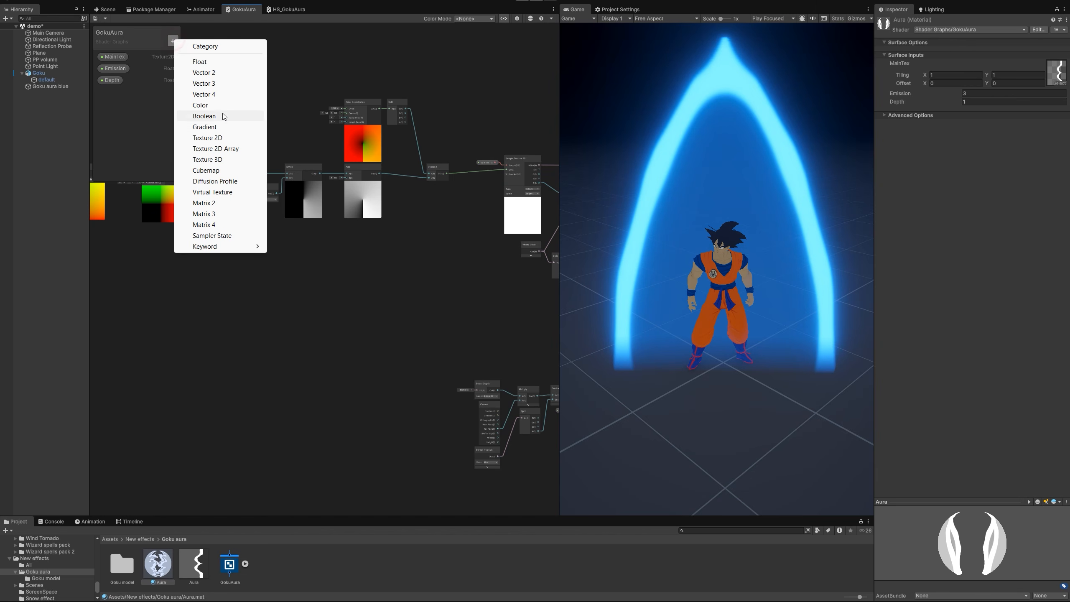
{"action": "left_click", "coordinate": [208, 138]}
{"action": "type", "text": "Flow"}
{"action": "key", "text": "Return"}
{"action": "left_click", "coordinate": [173, 41]}
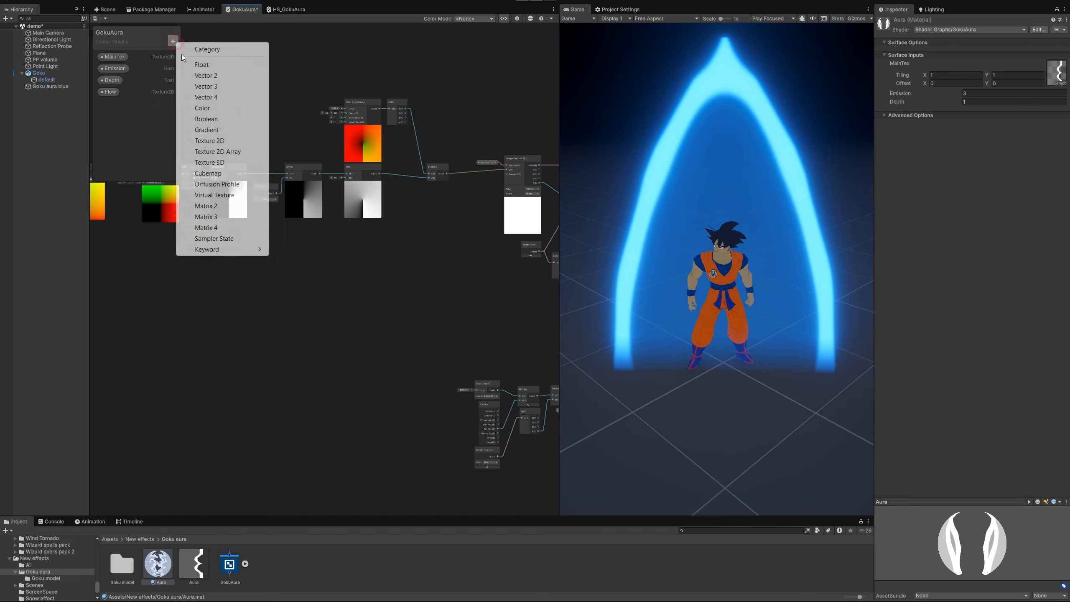
{"action": "left_click", "coordinate": [209, 140]}
{"action": "type", "text": "Flow2"}
{"action": "left_click", "coordinate": [122, 135]}
- Place the Flow and Flow2 properties below the main graph and connect Flow to a new Sample Texture 2D node with its preview collapsed
{"action": "left_click_drag", "start_coordinate": [111, 104], "coordinate": [215, 360]}
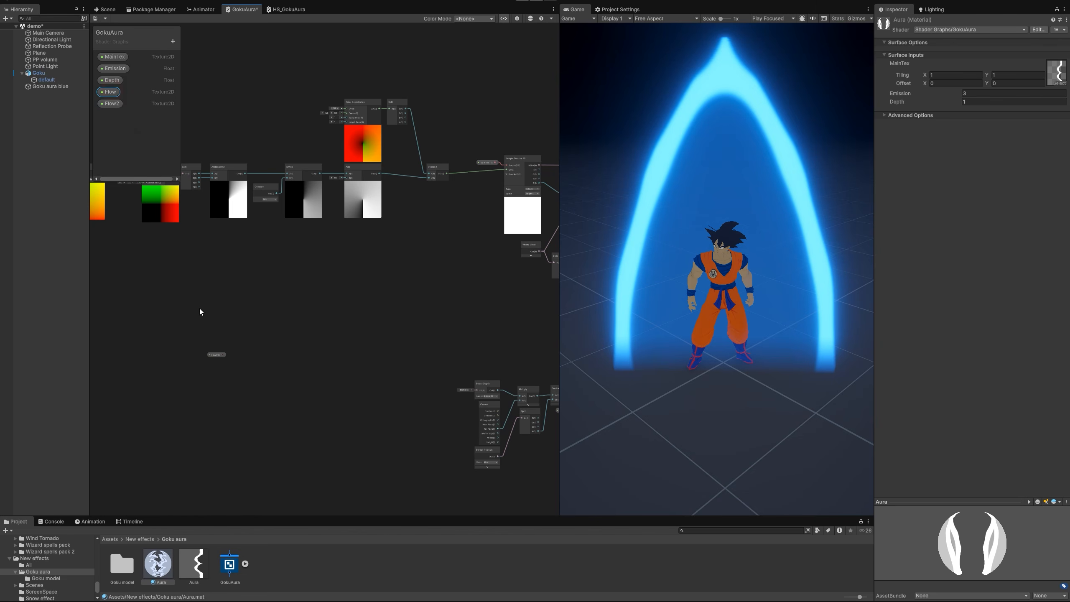
{"action": "scroll", "coordinate": [213, 371], "scroll_direction": "up", "scroll_amount": 1}
{"action": "left_click_drag", "start_coordinate": [218, 406], "coordinate": [218, 402]}
{"action": "scroll", "coordinate": [312, 347], "scroll_direction": "up", "scroll_amount": 6}
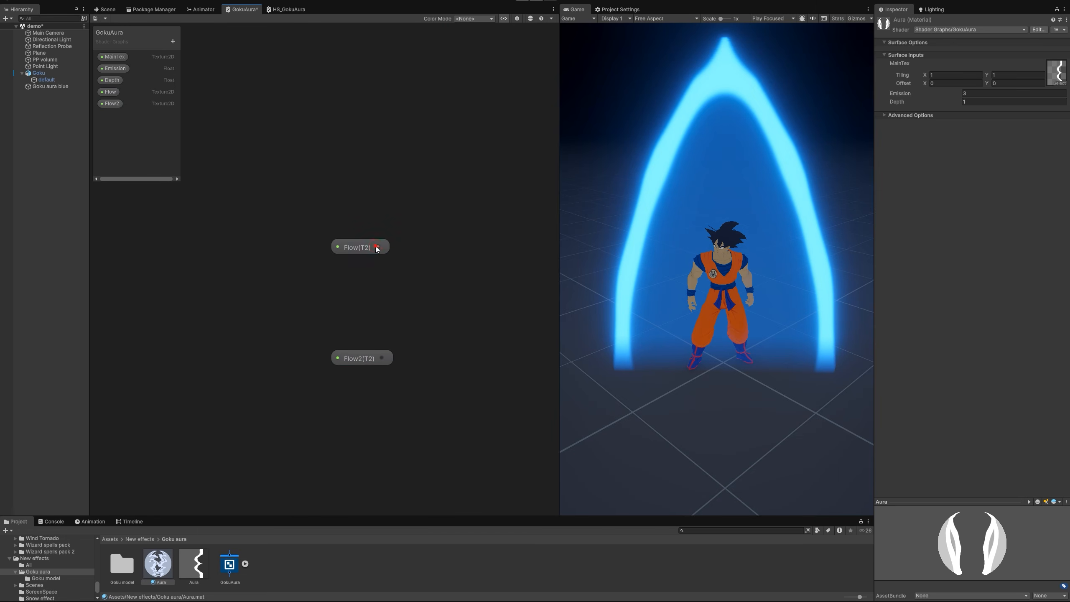
{"action": "left_click_drag", "start_coordinate": [379, 246], "coordinate": [430, 249]}
{"action": "type", "text": "sampl"}
{"action": "left_click", "coordinate": [488, 287]}
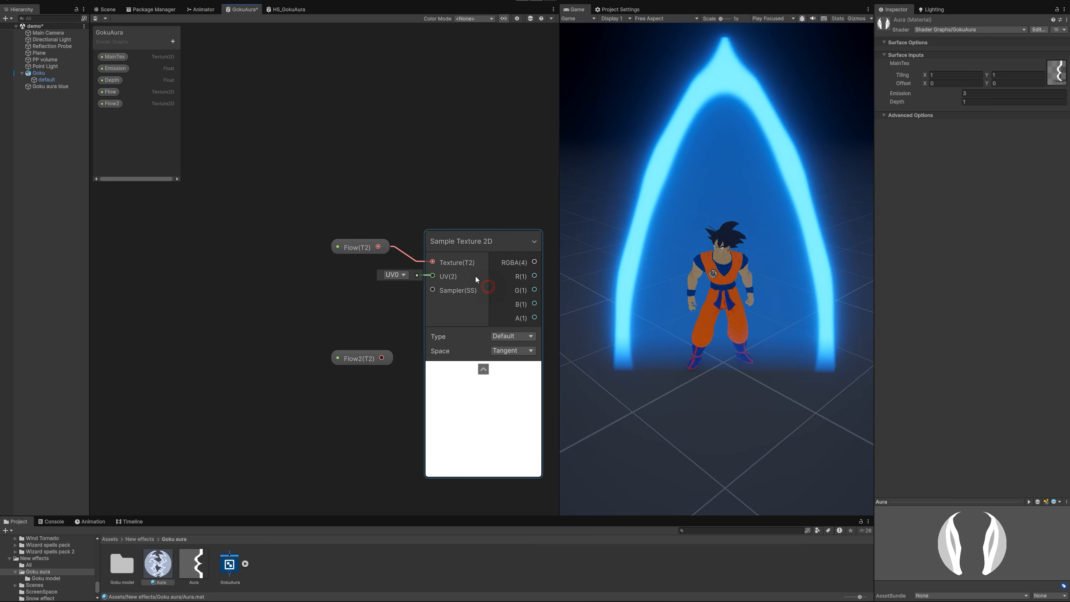
{"action": "left_click", "coordinate": [483, 361]}
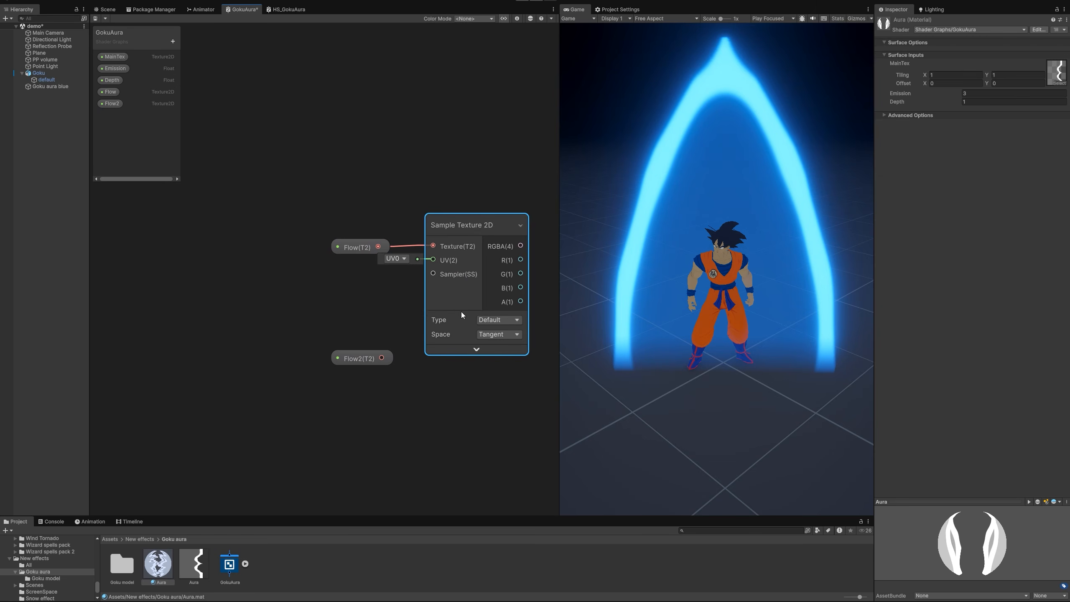
- Duplicate the Sample Texture 2D node below the original and connect Flow2 to the copy's Texture input
{"action": "key", "text": "ctrl+d"}
{"action": "left_click_drag", "start_coordinate": [489, 411], "coordinate": [432, 389]}
{"action": "left_click_drag", "start_coordinate": [376, 358], "coordinate": [383, 374]}
- Add an Add node that sums the RGBA outputs of both flow texture samples, and collapse its preview
{"action": "middle_click_drag", "start_coordinate": [332, 360], "coordinate": [215, 350]}
{"action": "middle_click_drag", "start_coordinate": [421, 301], "coordinate": [245, 249]}
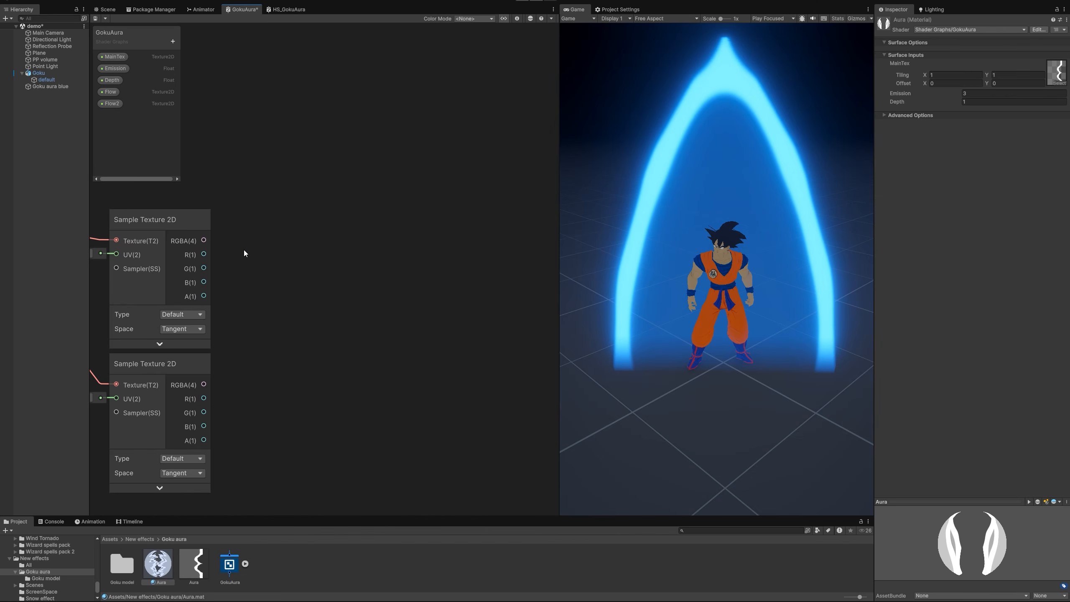
{"action": "scroll", "coordinate": [287, 276], "scroll_direction": "down", "scroll_amount": 6}
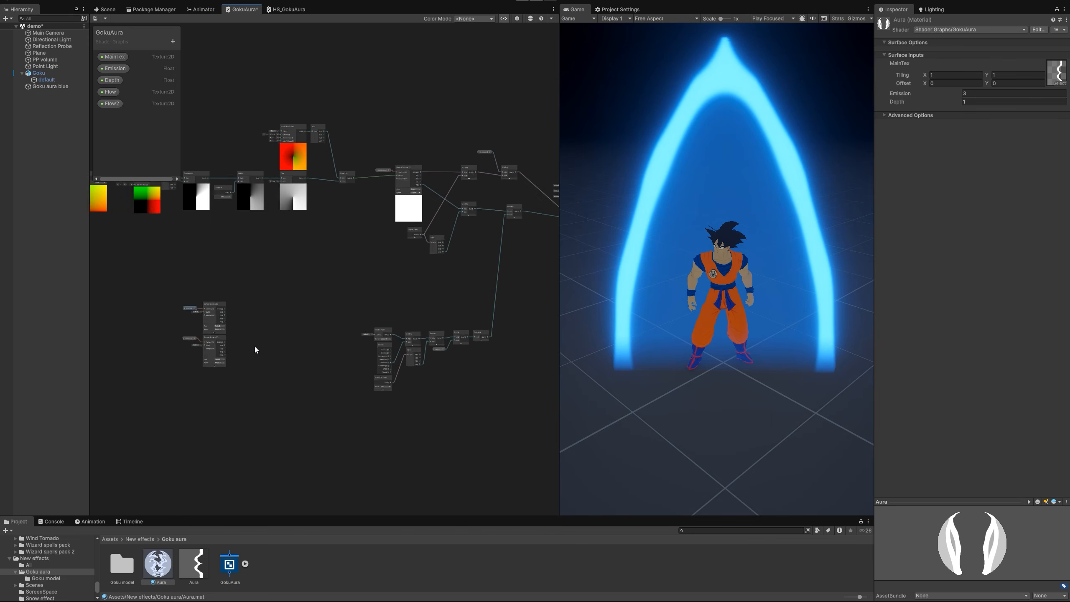
{"action": "middle_click_drag", "start_coordinate": [256, 351], "coordinate": [448, 382]}
{"action": "scroll", "coordinate": [449, 381], "scroll_direction": "up", "scroll_amount": 5}
{"action": "key", "text": "space"}
{"action": "type", "text": "add"}
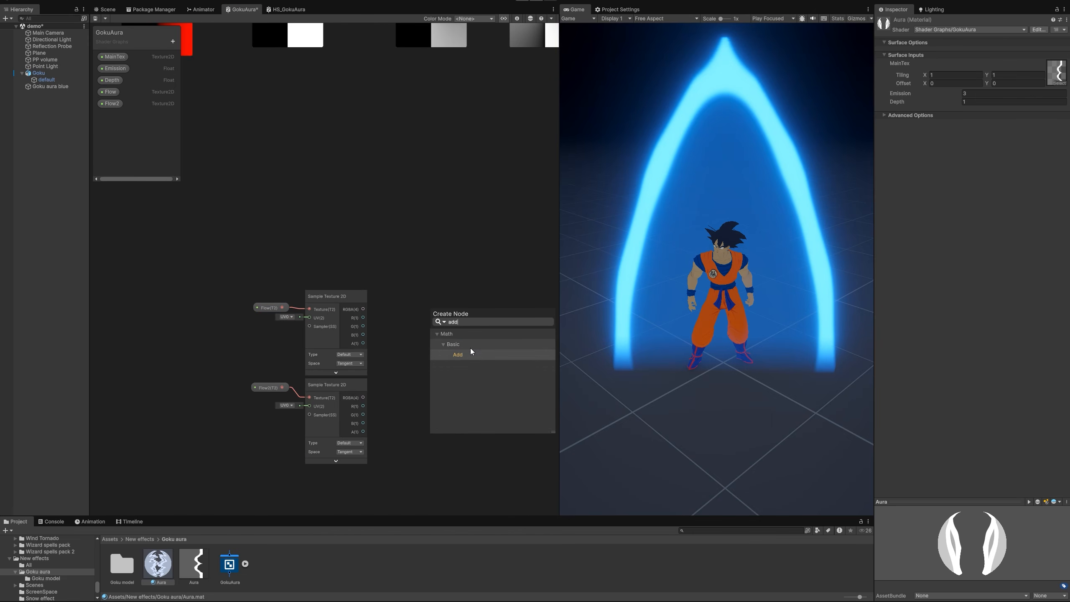
{"action": "left_click", "coordinate": [468, 357]}
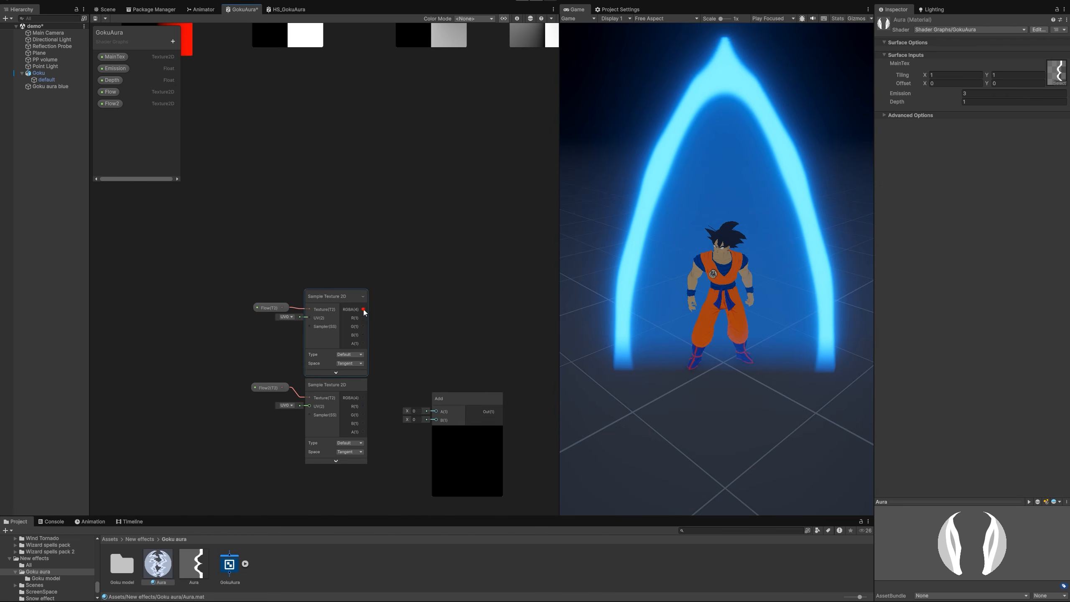
{"action": "left_click_drag", "start_coordinate": [363, 309], "coordinate": [436, 411]}
{"action": "left_click_drag", "start_coordinate": [363, 397], "coordinate": [450, 381]}
{"action": "left_click", "coordinate": [464, 431]}
- Connect the Add output to input A of a new Multiply node and collapse its preview
{"action": "scroll", "coordinate": [448, 381], "scroll_direction": "down", "scroll_amount": 1}
{"action": "middle_click_drag", "start_coordinate": [449, 381], "coordinate": [260, 374]}
{"action": "scroll", "coordinate": [280, 335], "scroll_direction": "down", "scroll_amount": 3}
{"action": "scroll", "coordinate": [259, 371], "scroll_direction": "up", "scroll_amount": 3}
{"action": "left_click_drag", "start_coordinate": [264, 352], "coordinate": [348, 348]}
{"action": "type", "text": "mul"}
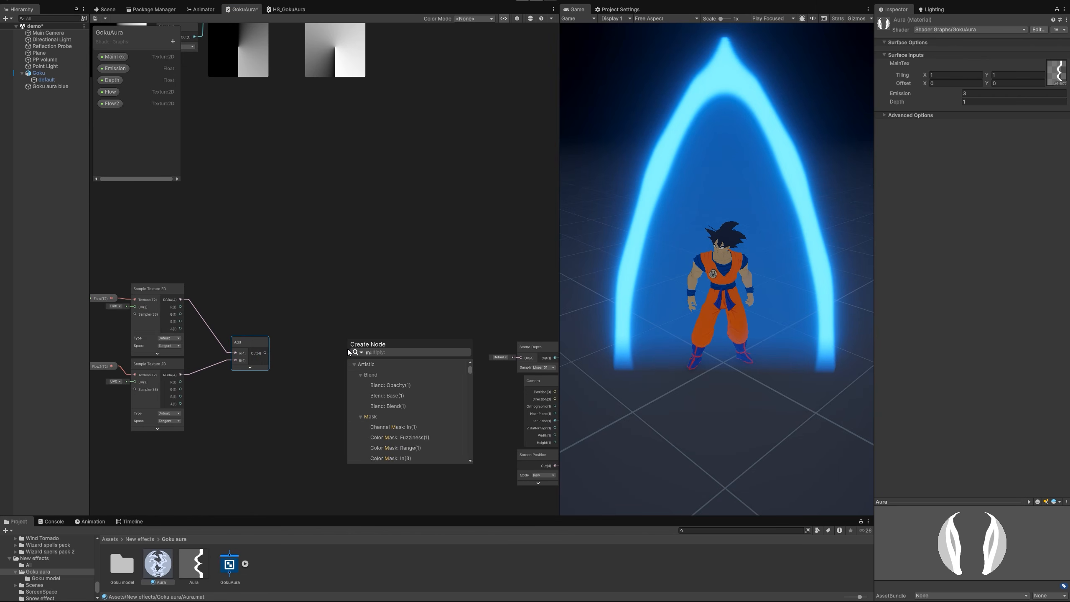
{"action": "left_click", "coordinate": [396, 447]}
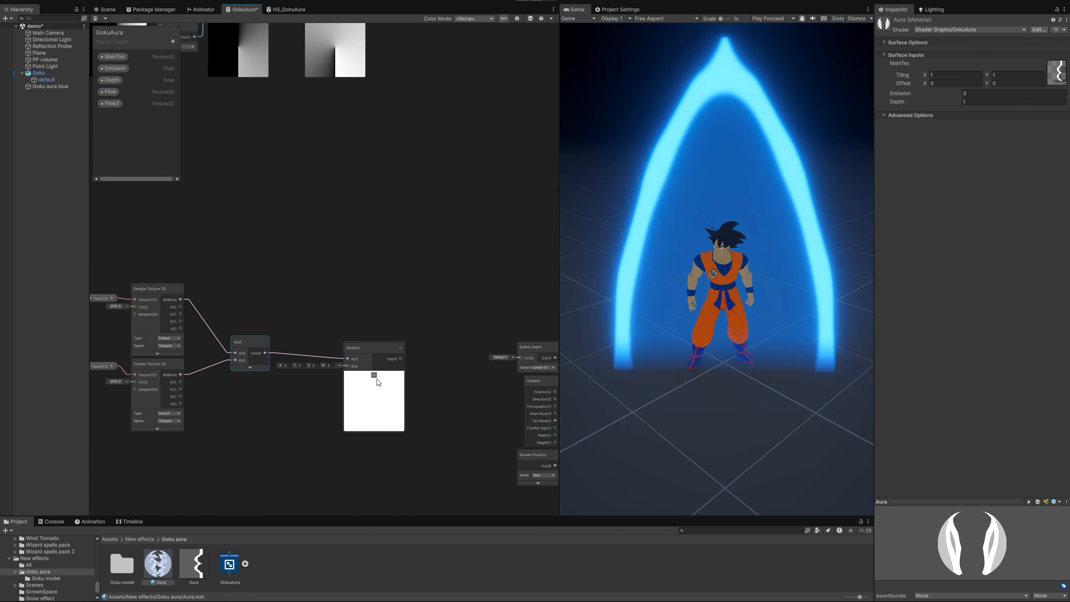
{"action": "left_click", "coordinate": [373, 370]}
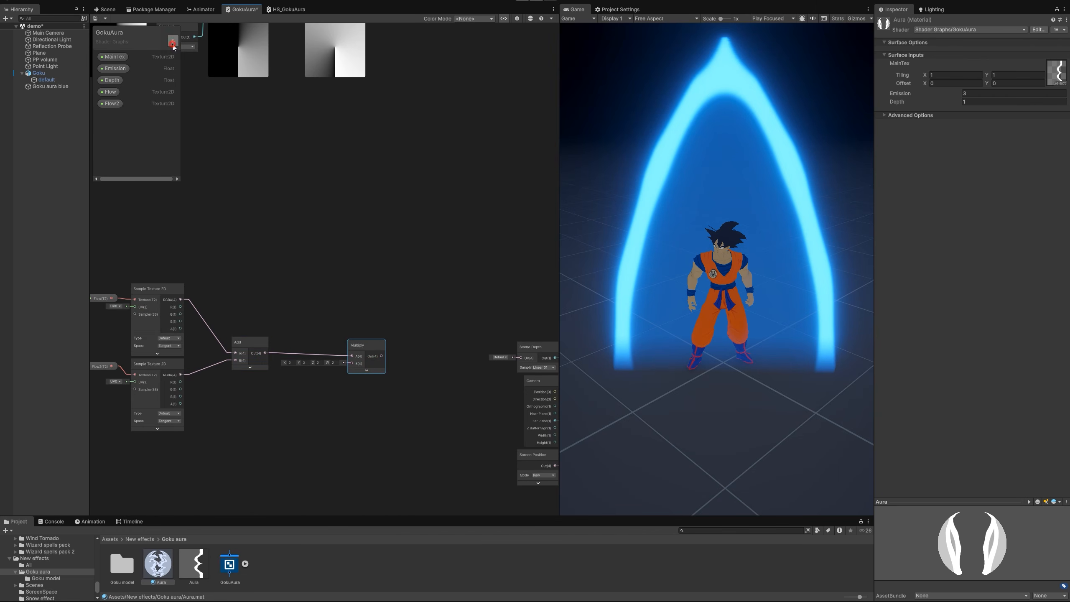
- Create a Float property named Distortion with a default value of 0.3
{"action": "left_click", "coordinate": [172, 41]}
{"action": "left_click", "coordinate": [213, 68]}
{"action": "key", "text": "Return"}
{"action": "left_click", "coordinate": [517, 19]}
{"action": "left_click", "coordinate": [494, 113]}
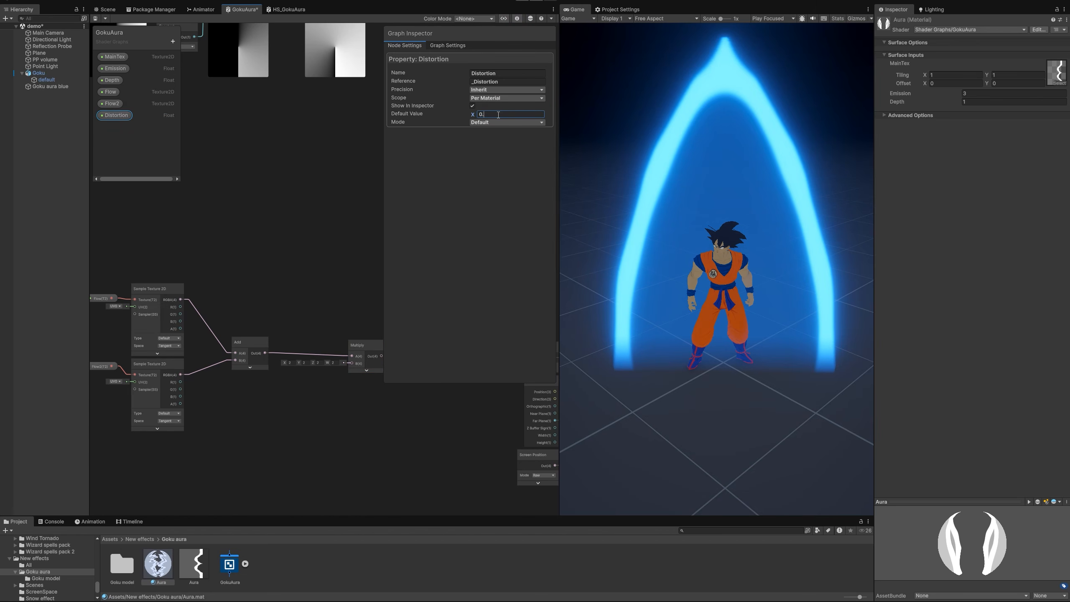
{"action": "left_click", "coordinate": [503, 19]}
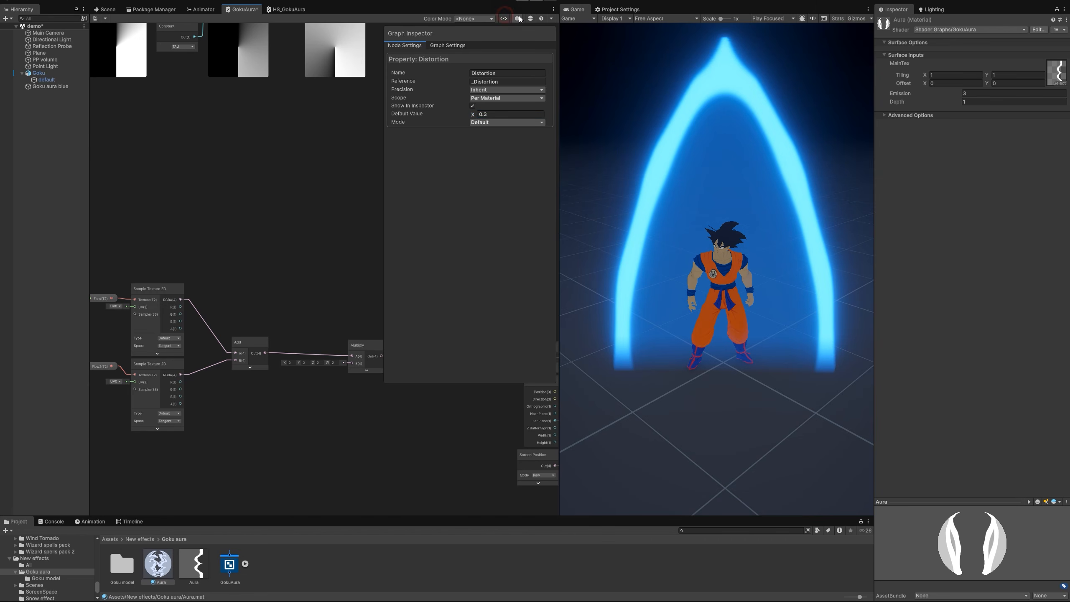
{"action": "left_click", "coordinate": [517, 19]}
{"action": "left_click", "coordinate": [505, 19]}
- Place the Distortion property below the Add node and connect it to the new Multiply node's B input
{"action": "left_click_drag", "start_coordinate": [266, 396], "coordinate": [330, 330]}
{"action": "scroll", "coordinate": [304, 395], "scroll_direction": "up", "scroll_amount": 5}
{"action": "scroll", "coordinate": [392, 293], "scroll_direction": "down", "scroll_amount": 8}
{"action": "middle_click_drag", "start_coordinate": [399, 287], "coordinate": [277, 324]}
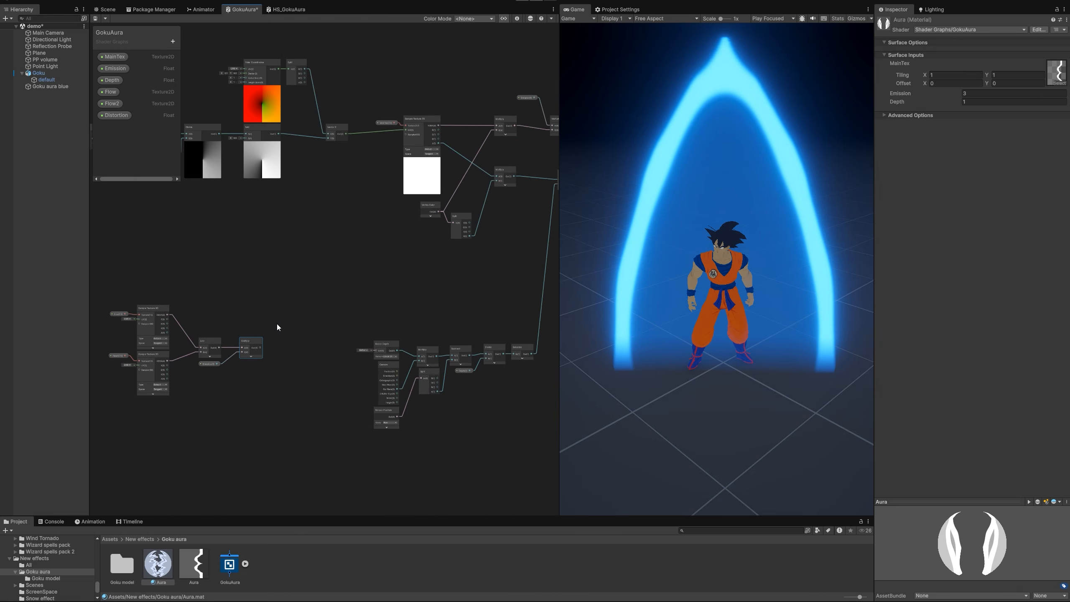
- Add a Polar Coordinates node and connect its output to the UV inputs of both flow Sample Texture 2D nodes
{"action": "middle_click_drag", "start_coordinate": [174, 322], "coordinate": [430, 269]}
{"action": "scroll", "coordinate": [401, 294], "scroll_direction": "up", "scroll_amount": 5}
{"action": "left_click", "coordinate": [226, 279]}
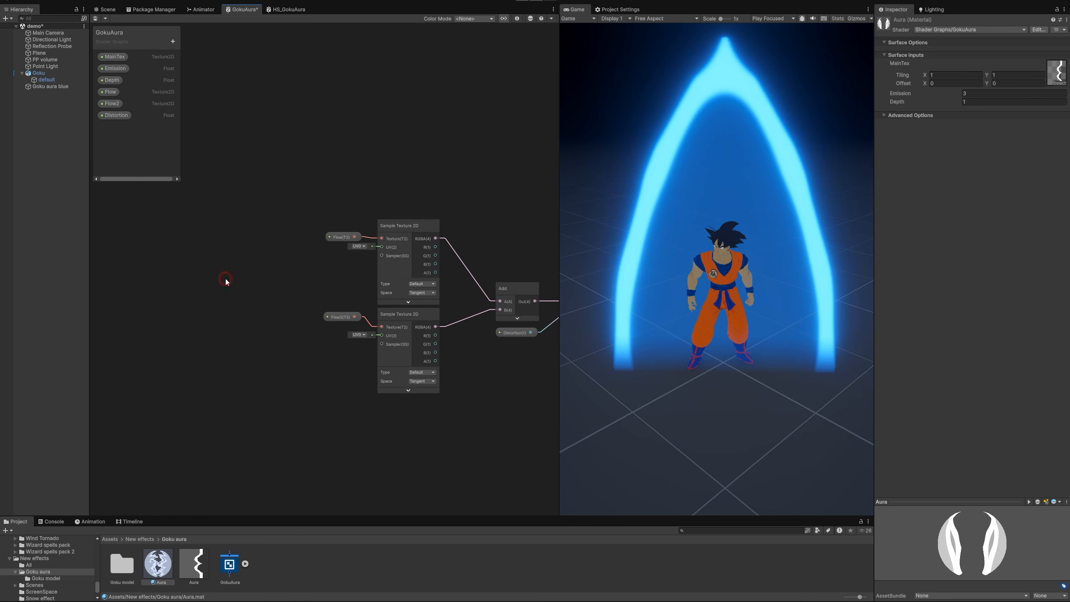
{"action": "key", "text": "space"}
{"action": "type", "text": "p"}
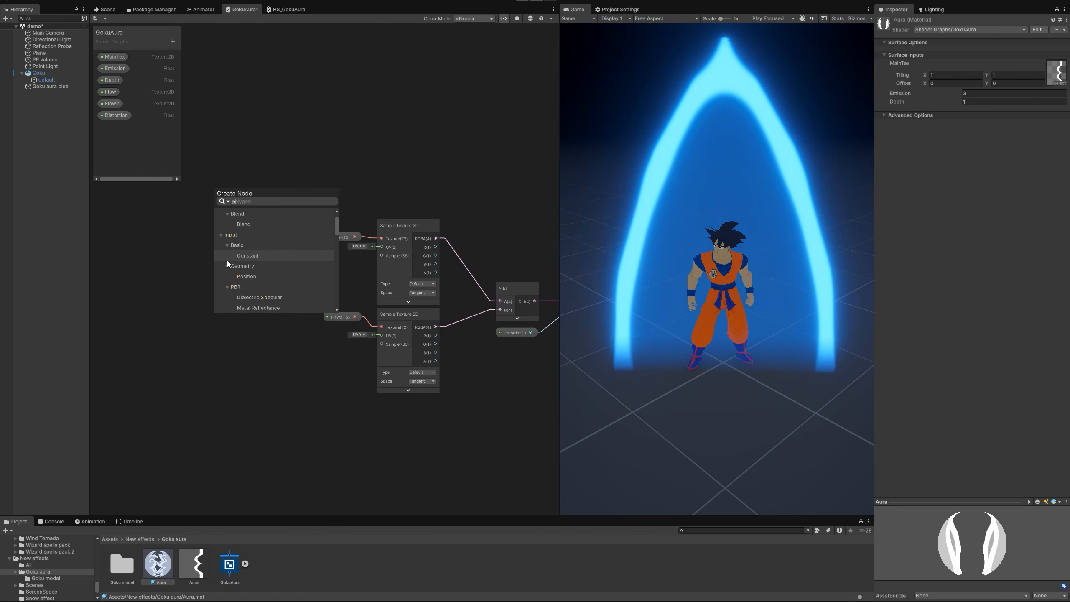
{"action": "type", "text": "ol"}
{"action": "double_click", "coordinate": [256, 266]}
{"action": "left_click_drag", "start_coordinate": [262, 287], "coordinate": [422, 241]}
{"action": "scroll", "coordinate": [277, 267], "scroll_direction": "up", "scroll_amount": 2}
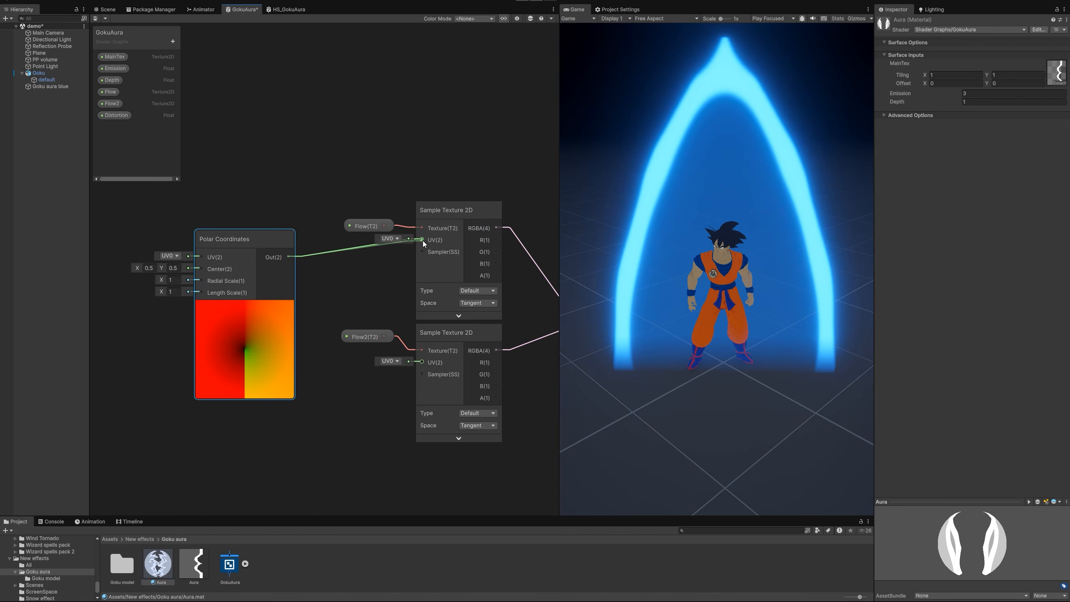
{"action": "left_click_drag", "start_coordinate": [288, 256], "coordinate": [422, 362]}
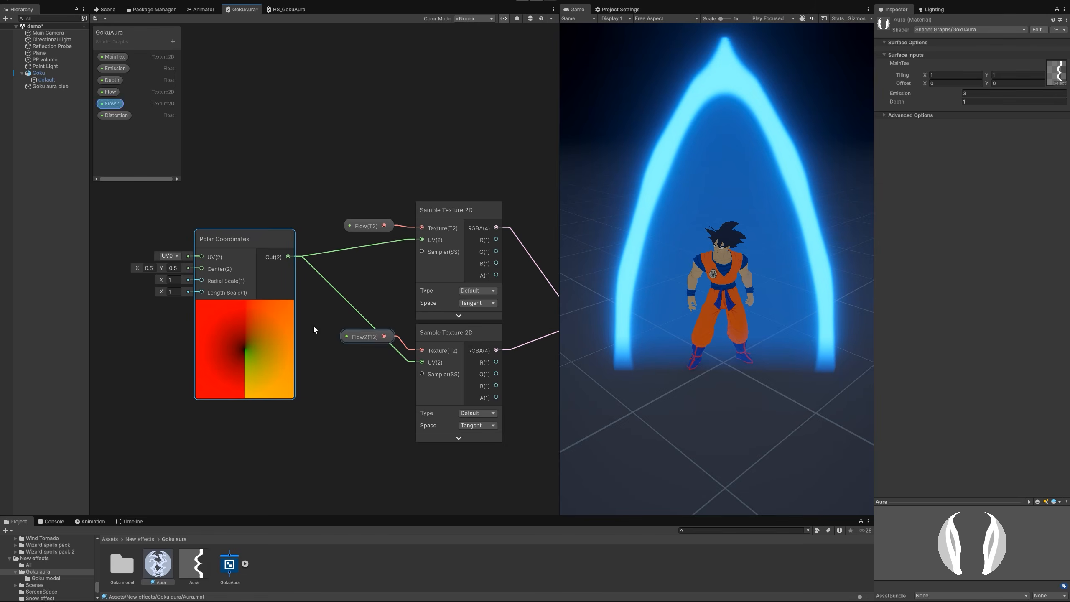
- Add a Vector 2 node with the distortion Multiply output connected to its X input
{"action": "scroll", "coordinate": [266, 315], "scroll_direction": "down", "scroll_amount": 3}
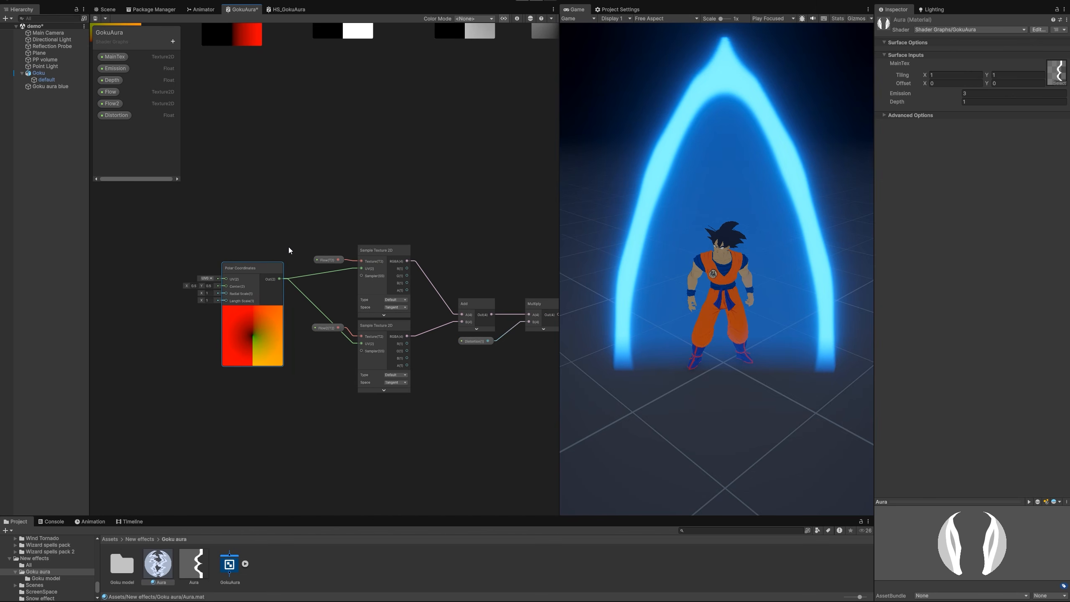
{"action": "scroll", "coordinate": [319, 305], "scroll_direction": "down", "scroll_amount": 1}
{"action": "middle_click_drag", "start_coordinate": [318, 306], "coordinate": [86, 303]}
{"action": "scroll", "coordinate": [276, 306], "scroll_direction": "up", "scroll_amount": 3}
{"action": "scroll", "coordinate": [323, 295], "scroll_direction": "down", "scroll_amount": 2}
{"action": "middle_click_drag", "start_coordinate": [286, 311], "coordinate": [221, 344]}
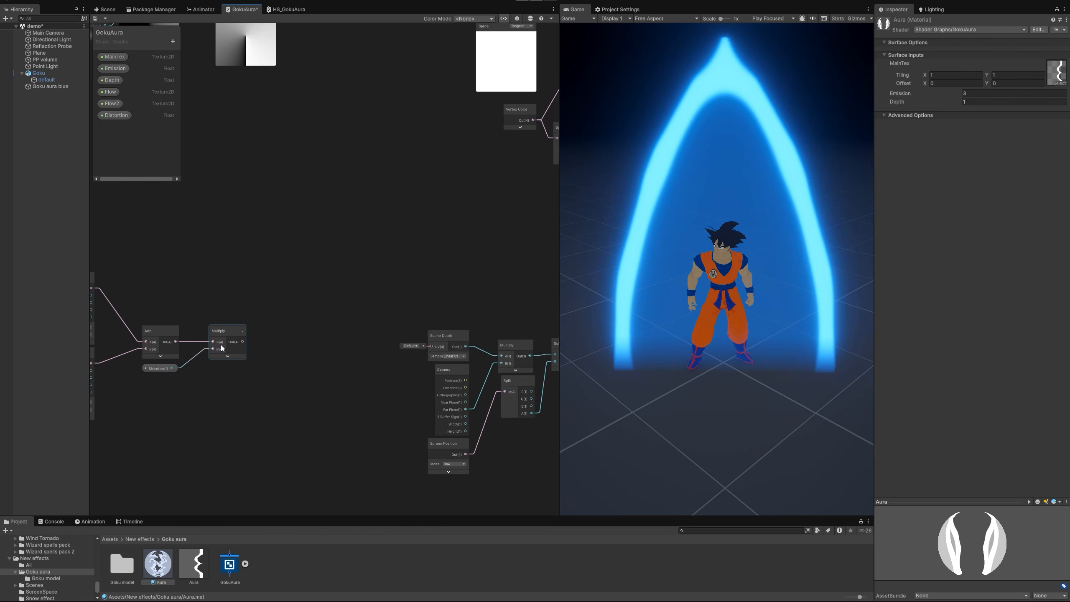
{"action": "left_click_drag", "start_coordinate": [242, 342], "coordinate": [337, 260]}
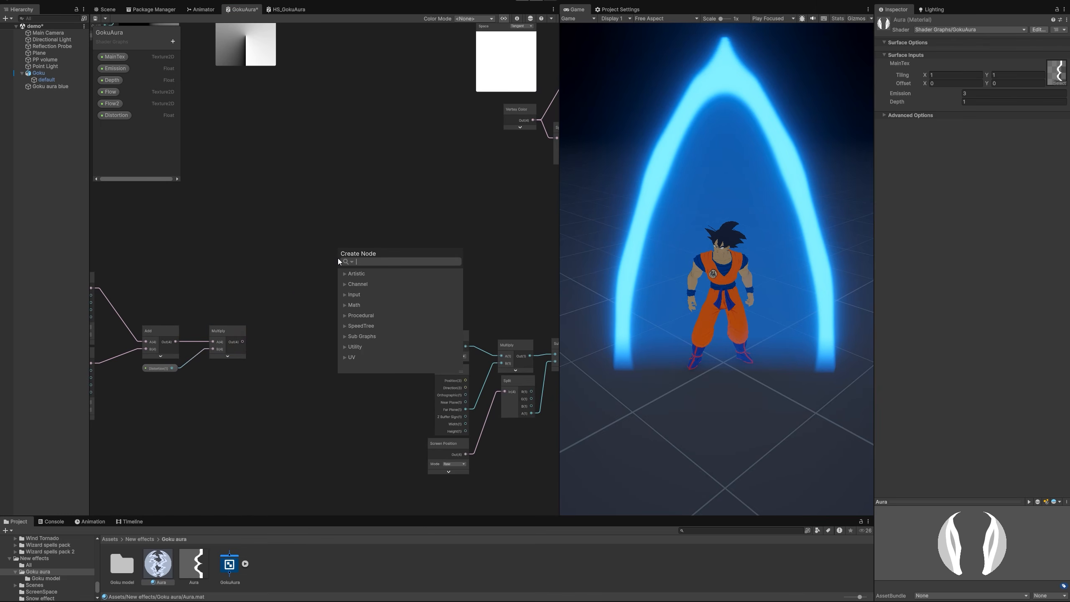
{"action": "type", "text": "vec"}
{"action": "double_click", "coordinate": [385, 310]}
{"action": "scroll", "coordinate": [364, 301], "scroll_direction": "up", "scroll_amount": 2}
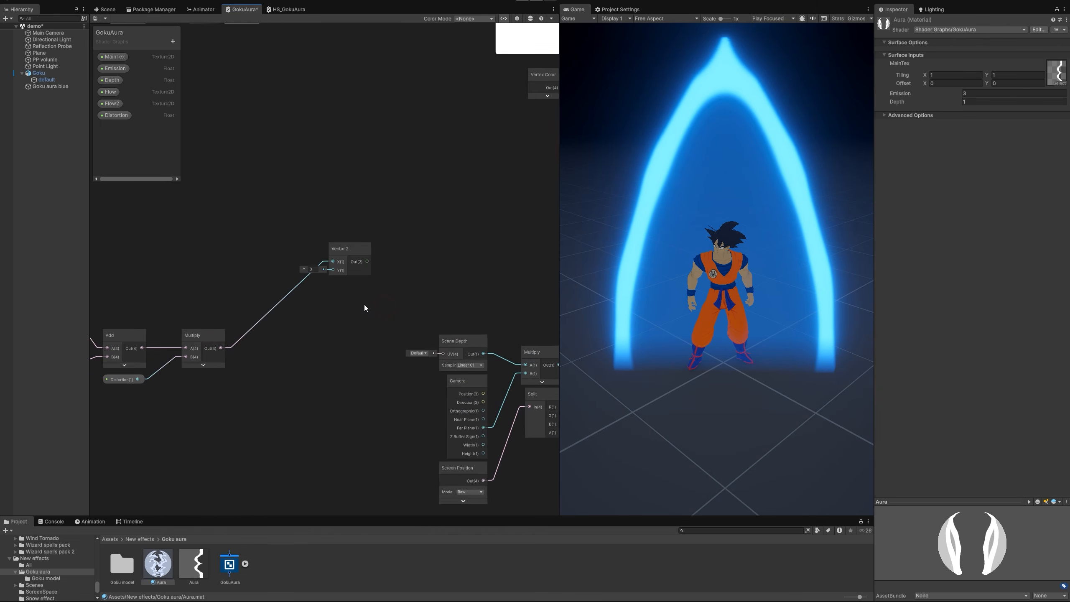
{"action": "scroll", "coordinate": [343, 245], "scroll_direction": "down", "scroll_amount": 3}
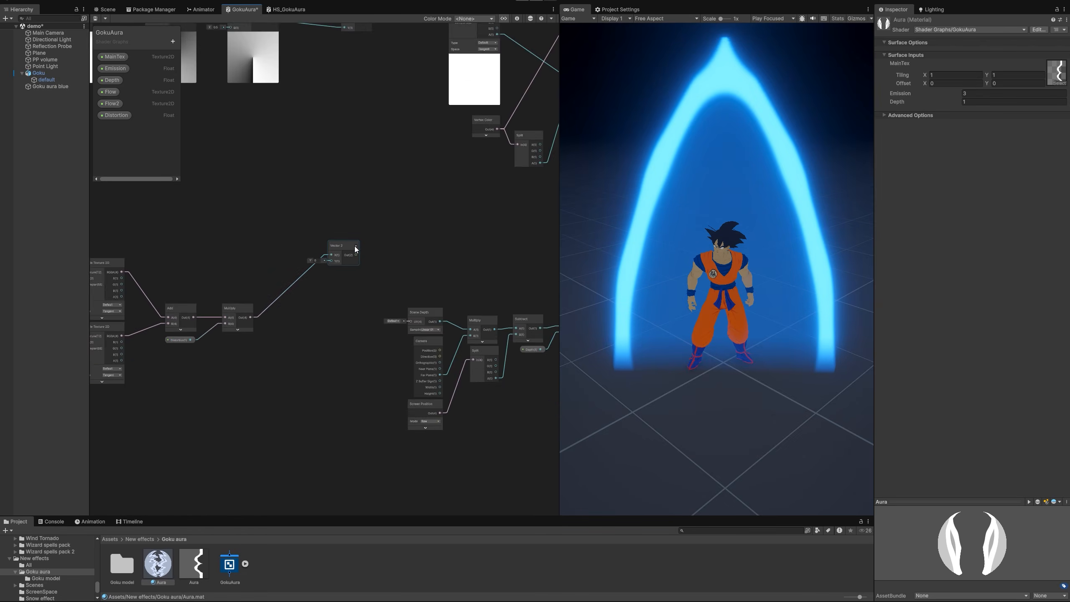
- Add a Subtract node with the polar UV Vector 2 output connected to its A input
{"action": "scroll", "coordinate": [338, 263], "scroll_direction": "up", "scroll_amount": 4}
{"action": "scroll", "coordinate": [357, 237], "scroll_direction": "down", "scroll_amount": 1}
{"action": "middle_click_drag", "start_coordinate": [358, 237], "coordinate": [305, 315]}
{"action": "scroll", "coordinate": [346, 254], "scroll_direction": "down", "scroll_amount": 2}
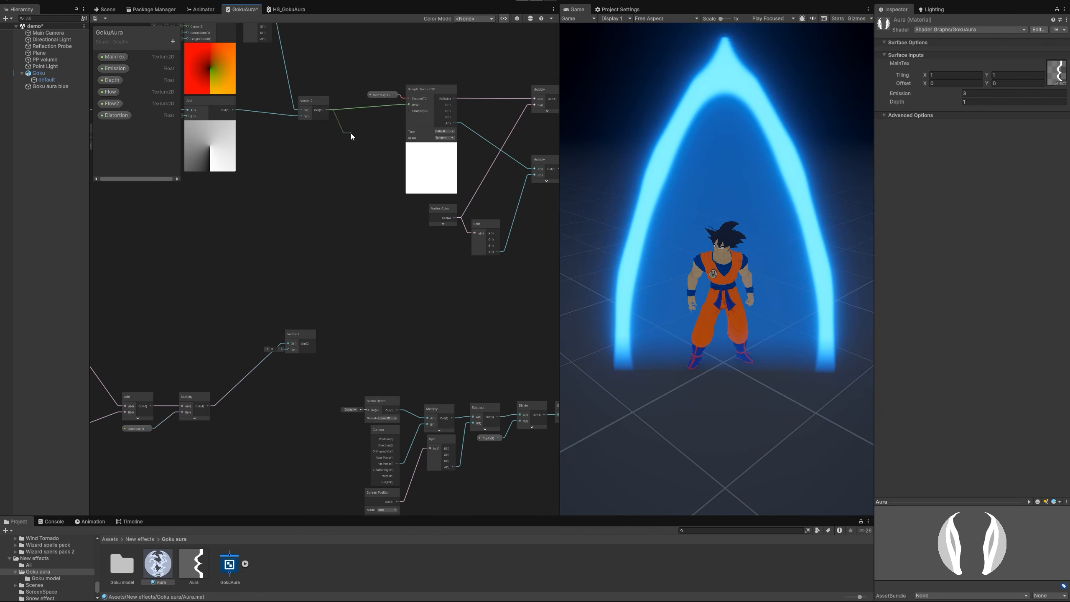
{"action": "left_click_drag", "start_coordinate": [351, 133], "coordinate": [350, 133]}
{"action": "type", "text": "sub"}
{"action": "left_click", "coordinate": [390, 232]}
- Connect the Subtract output to the MainTex sampler's UV and the distortion Vector 2 to Subtract's B input, and save the graph
{"action": "scroll", "coordinate": [376, 159], "scroll_direction": "up", "scroll_amount": 2}
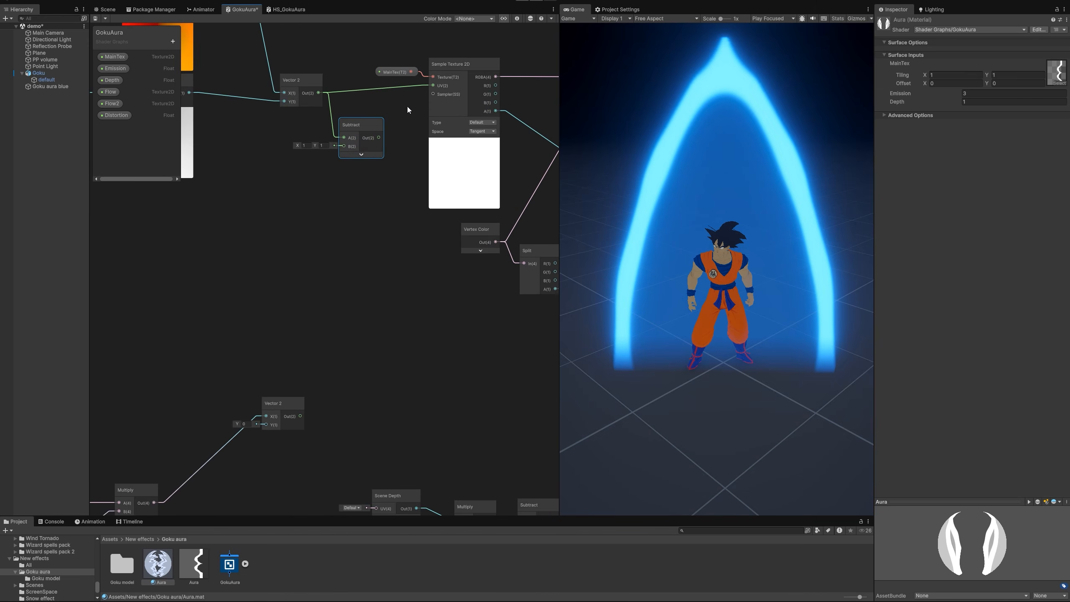
{"action": "left_click_drag", "start_coordinate": [378, 138], "coordinate": [433, 85]}
{"action": "left_click_drag", "start_coordinate": [300, 416], "coordinate": [343, 146]}
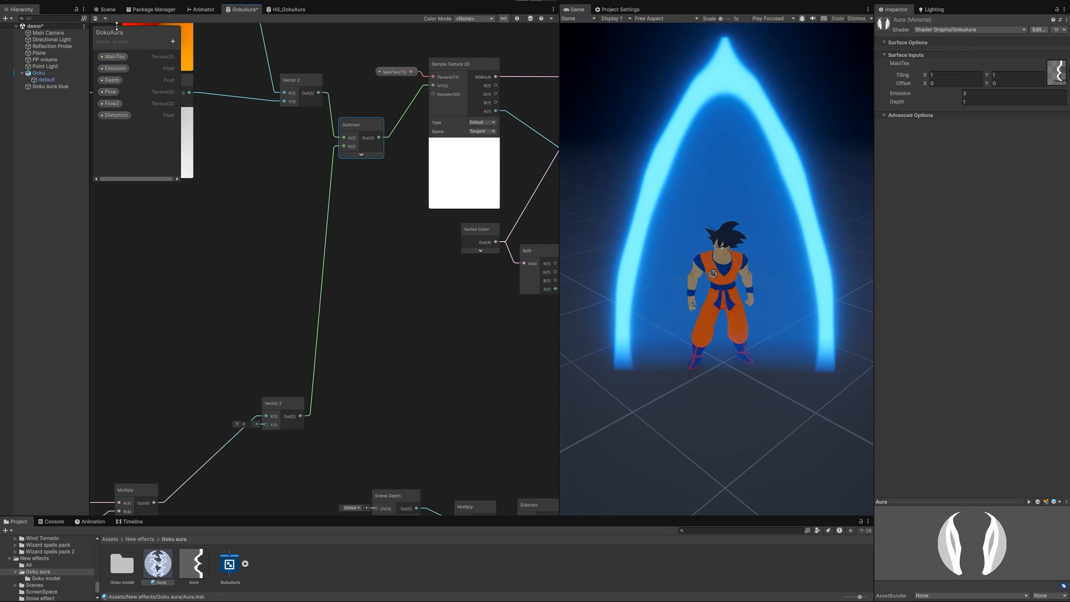
{"action": "left_click", "coordinate": [97, 18]}
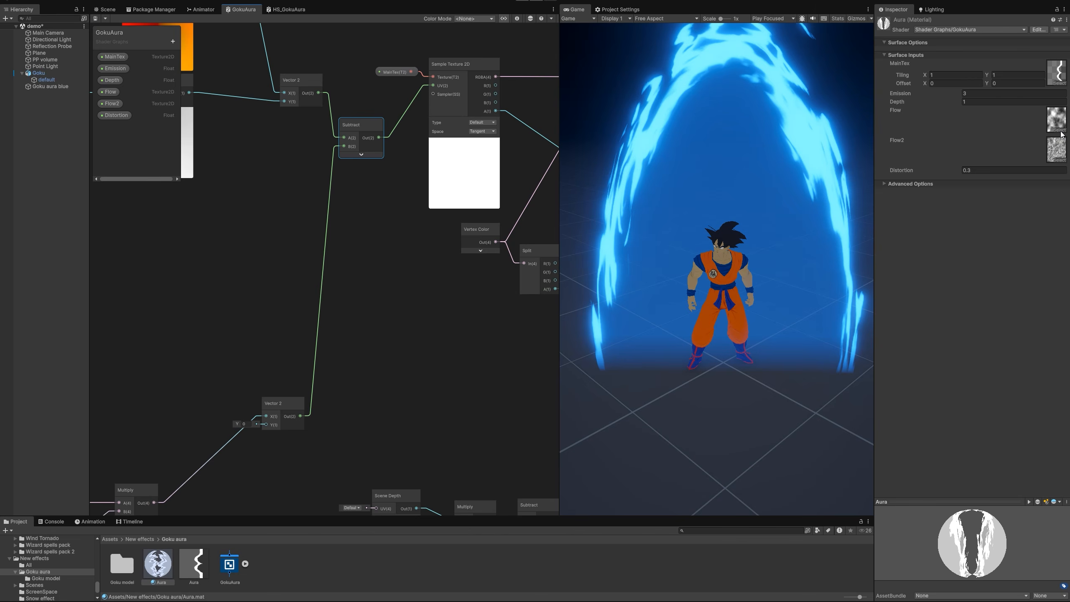
- Look through the noise textures available for the Aura material's Flow texture slot
{"action": "left_click", "coordinate": [1059, 131]}
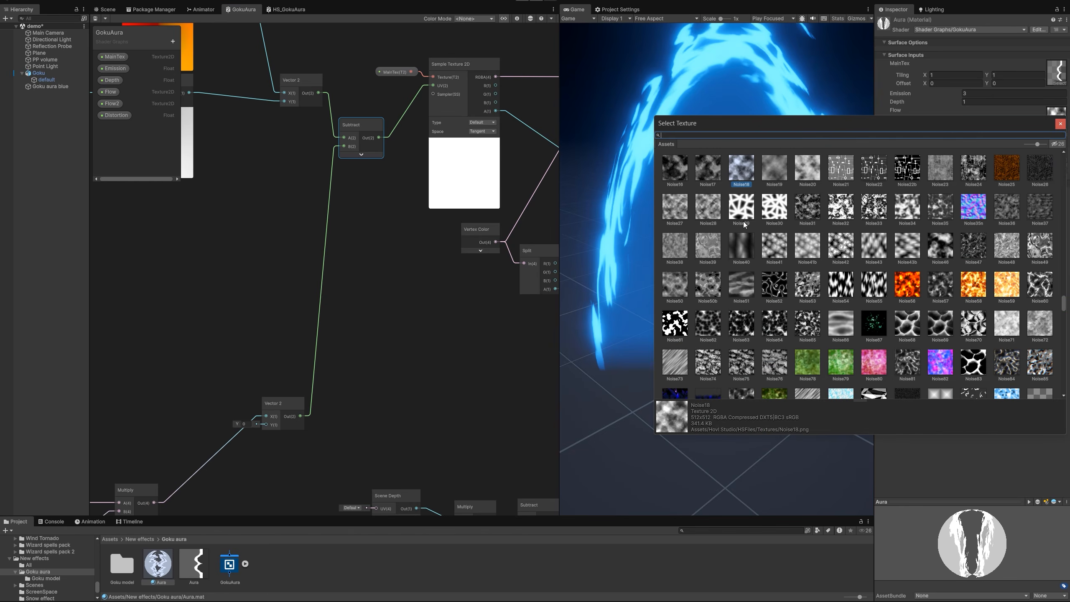
{"action": "scroll", "coordinate": [744, 227], "scroll_direction": "up", "scroll_amount": 2}
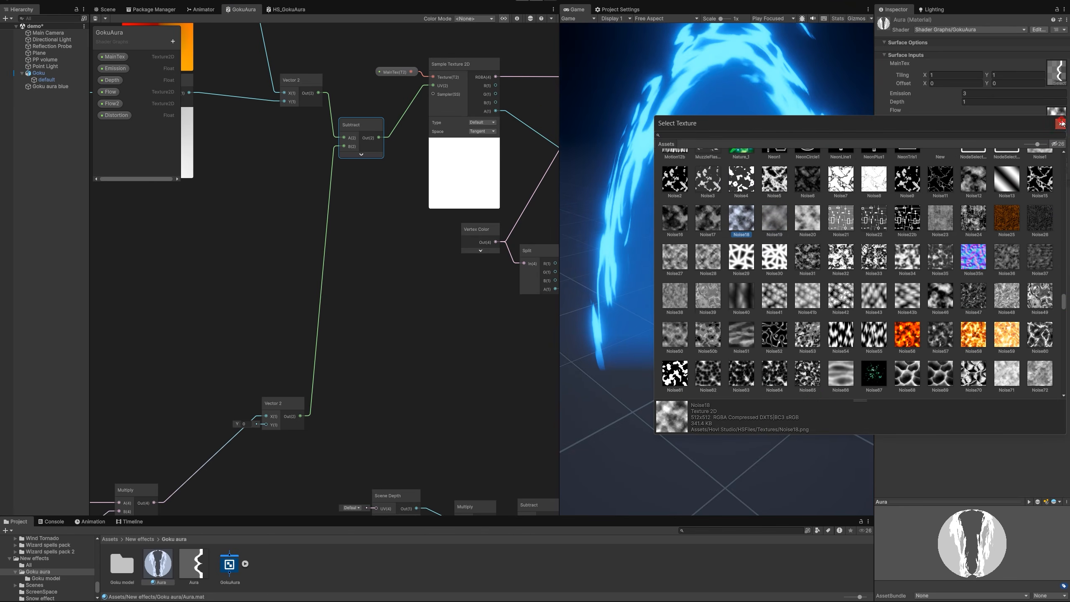
{"action": "left_click", "coordinate": [1060, 122]}
- Enable Use Tiling and Offset for the Flow and Flow2 properties and save the graph
{"action": "left_click", "coordinate": [112, 92]}
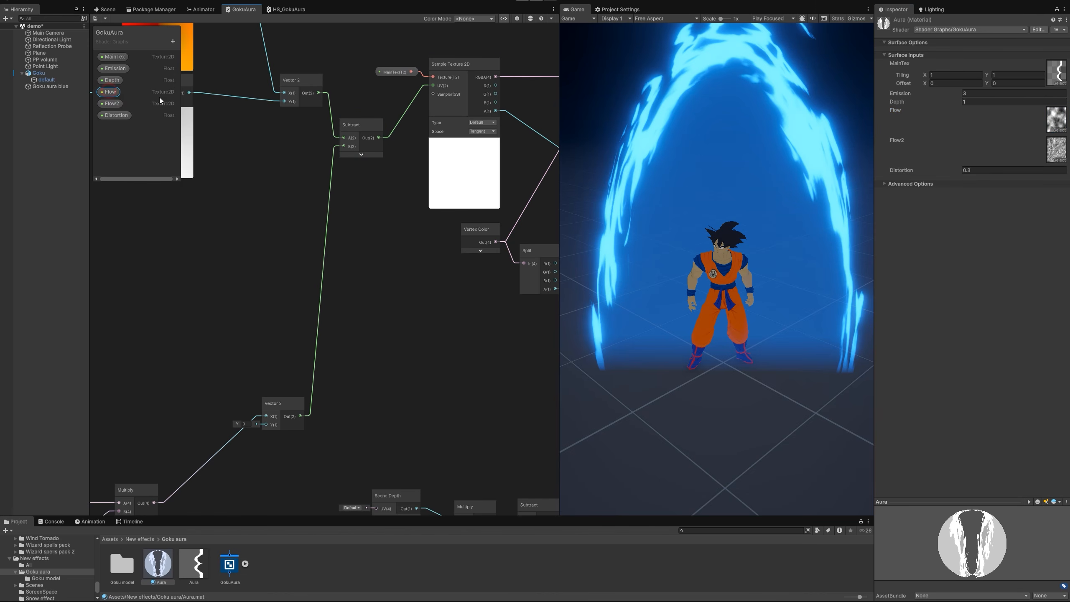
{"action": "left_click", "coordinate": [516, 19]}
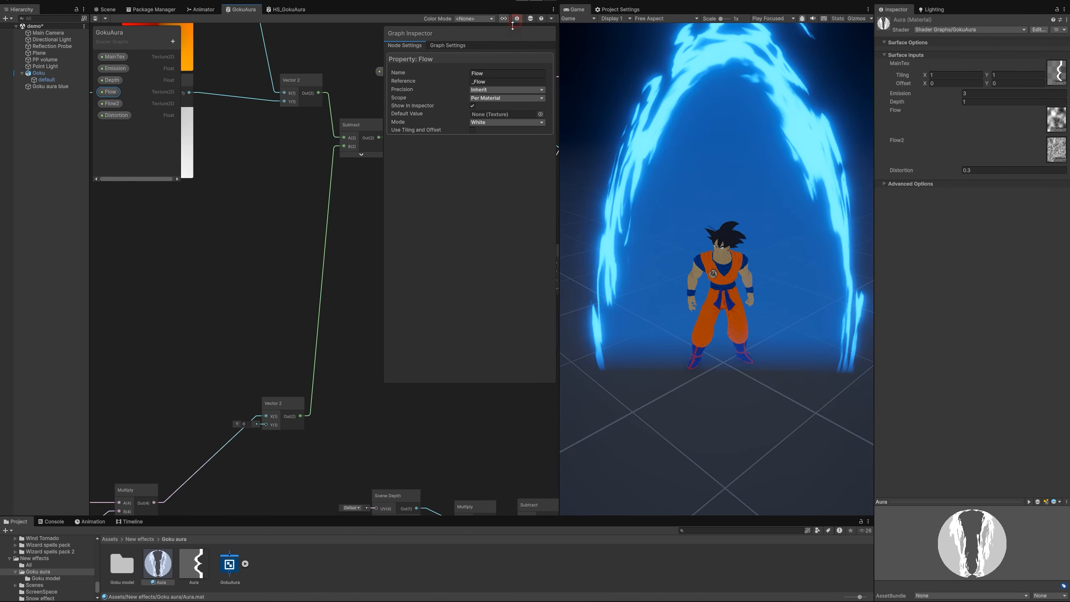
{"action": "left_click", "coordinate": [473, 130]}
{"action": "left_click", "coordinate": [111, 105]}
{"action": "left_click", "coordinate": [518, 19]}
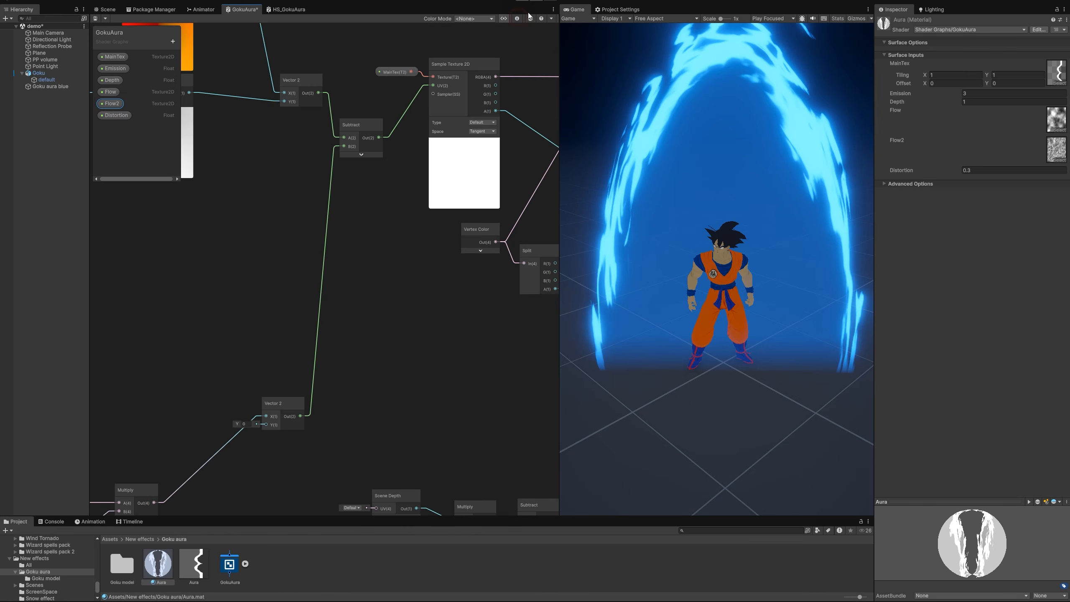
{"action": "left_click", "coordinate": [95, 19]}
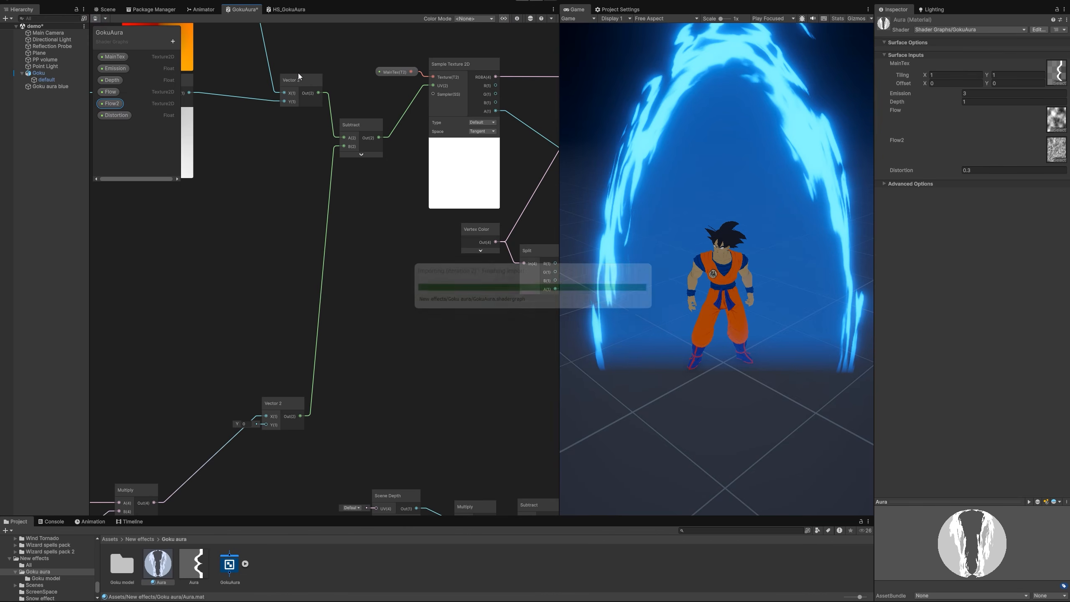
{"action": "left_click", "coordinate": [1003, 122]}
{"action": "type", "text": "1"}
{"action": "key", "text": "Return"}
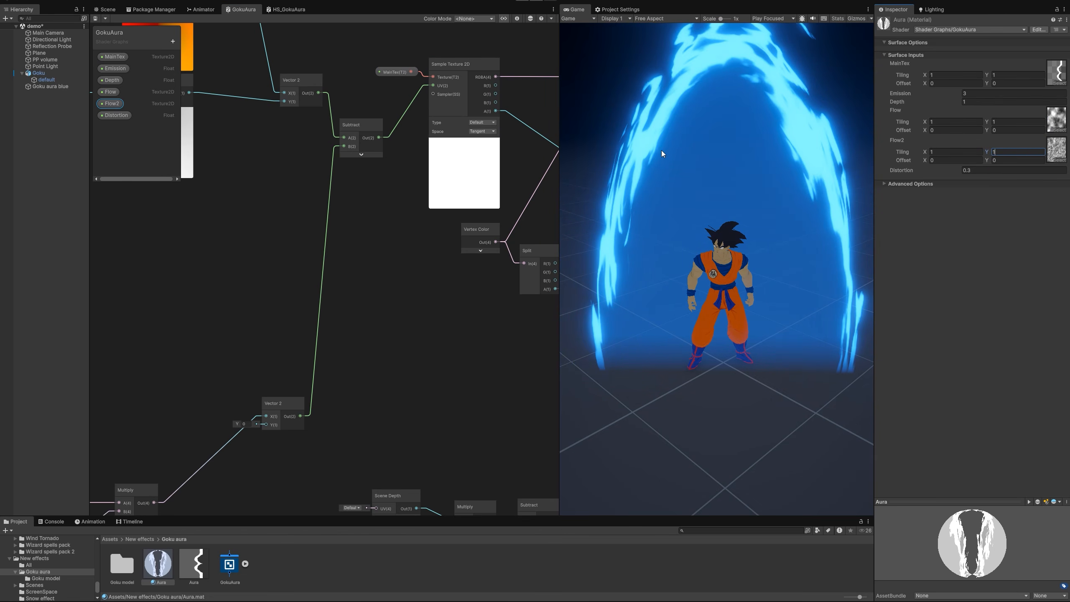
- Switch to the Scene view and set the Y tiling of both Flow and Flow2 to 7
{"action": "left_click", "coordinate": [114, 13]}
{"action": "right_click_drag", "start_coordinate": [389, 208], "coordinate": [377, 242]}
{"action": "key", "text": "w"}
{"action": "key", "text": "s"}
{"action": "key", "text": "d"}
{"action": "key", "text": "a"}
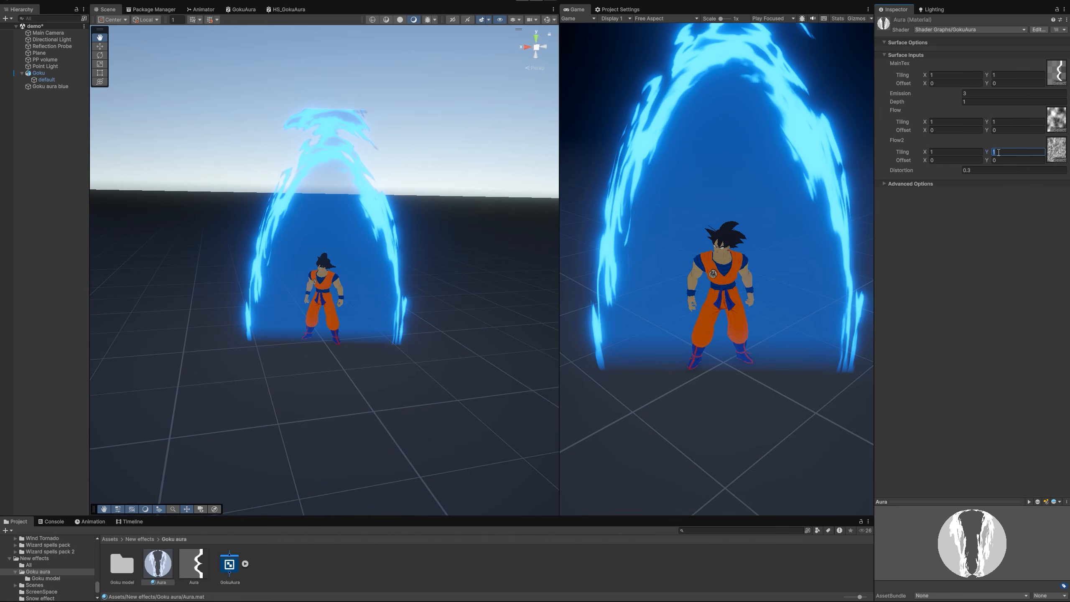
{"action": "type", "text": "7"}
{"action": "left_click", "coordinate": [1007, 121]}
{"action": "type", "text": "7"}
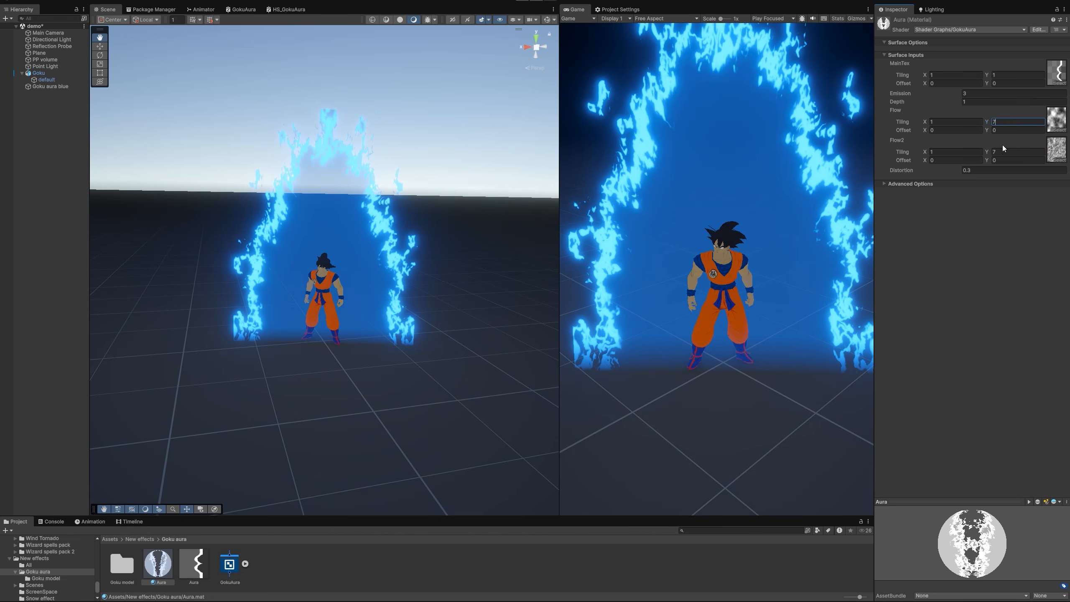
- Set the Y tiling of both Flow and Flow2 to 5 and their X tiling to 0.01
{"action": "type", "text": "5"}
{"action": "left_click", "coordinate": [1006, 152]}
{"action": "type", "text": "5"}
{"action": "left_click", "coordinate": [942, 151]}
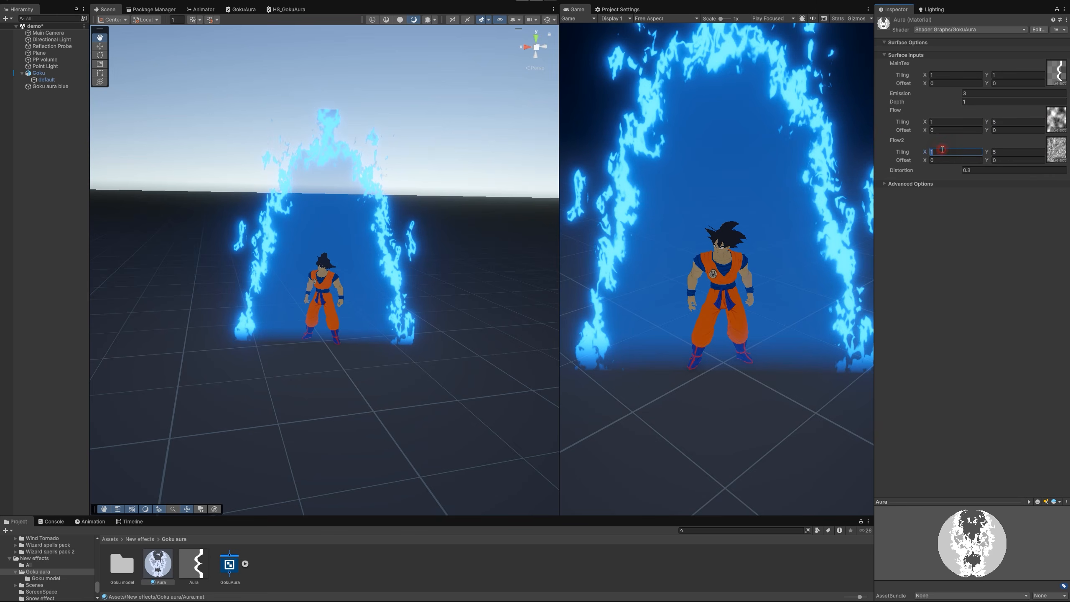
{"action": "type", "text": "0.0"}
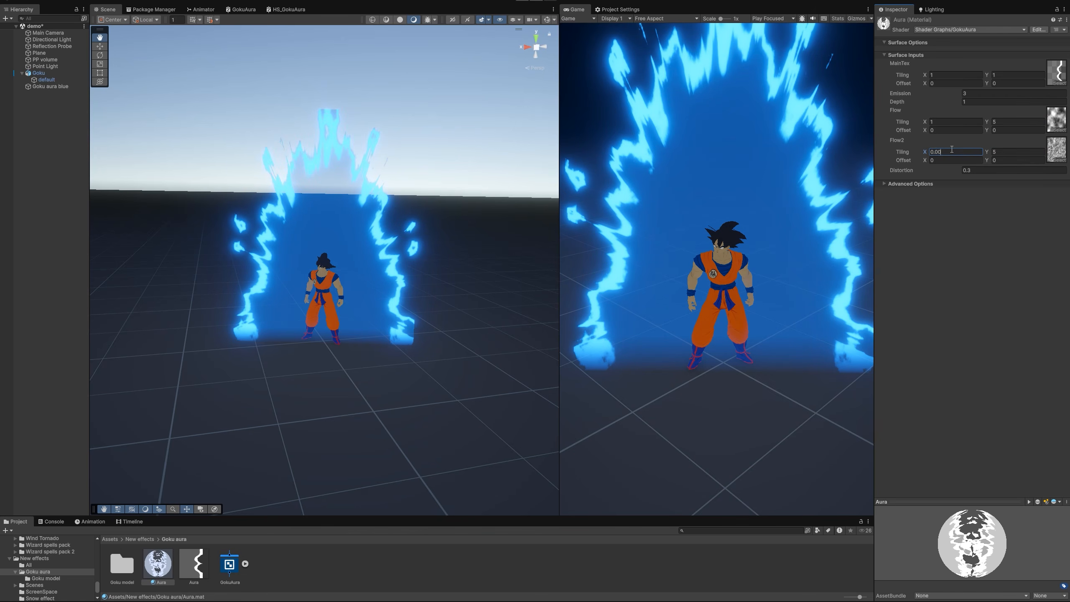
{"action": "type", "text": "1"}
{"action": "left_click", "coordinate": [941, 123]}
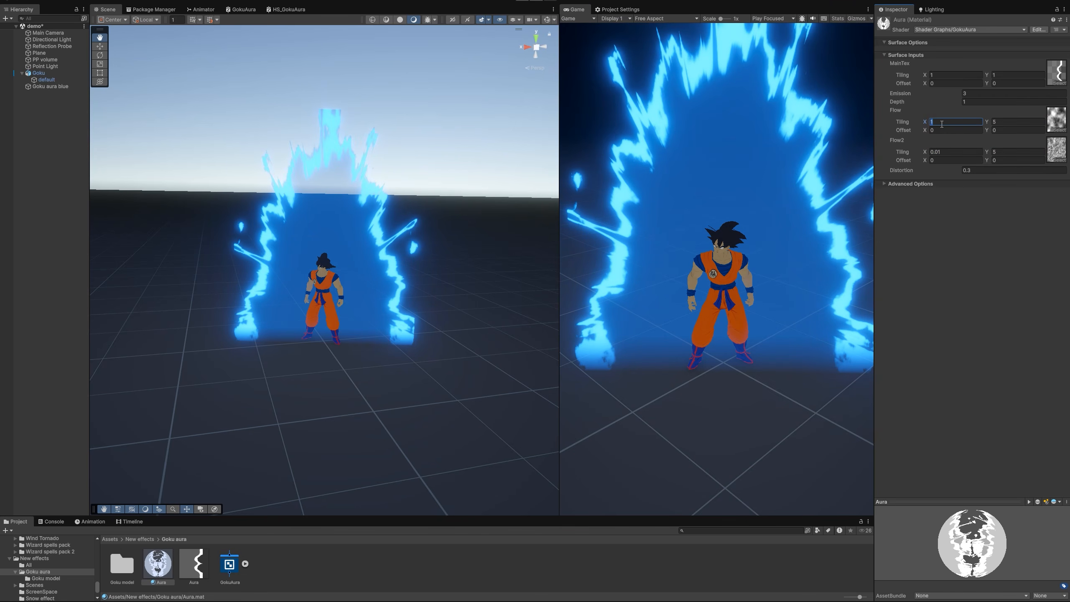
{"action": "type", "text": "0.01"}
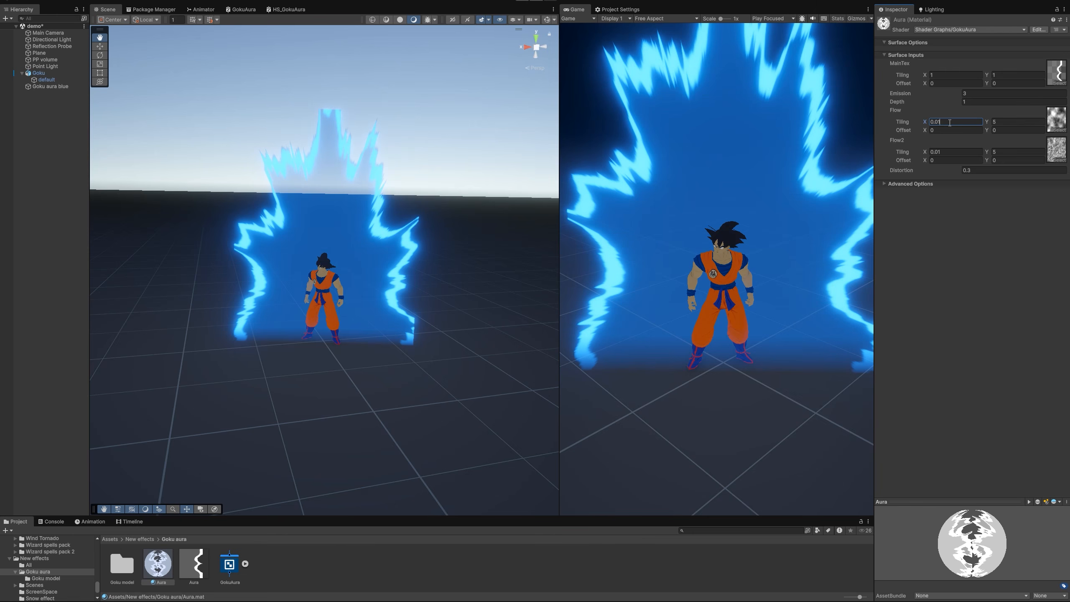
- Compare Y tilings of 5 and 7 on the aura, finishing with 5 for Flow and 7 for Flow2
{"action": "type", "text": "7"}
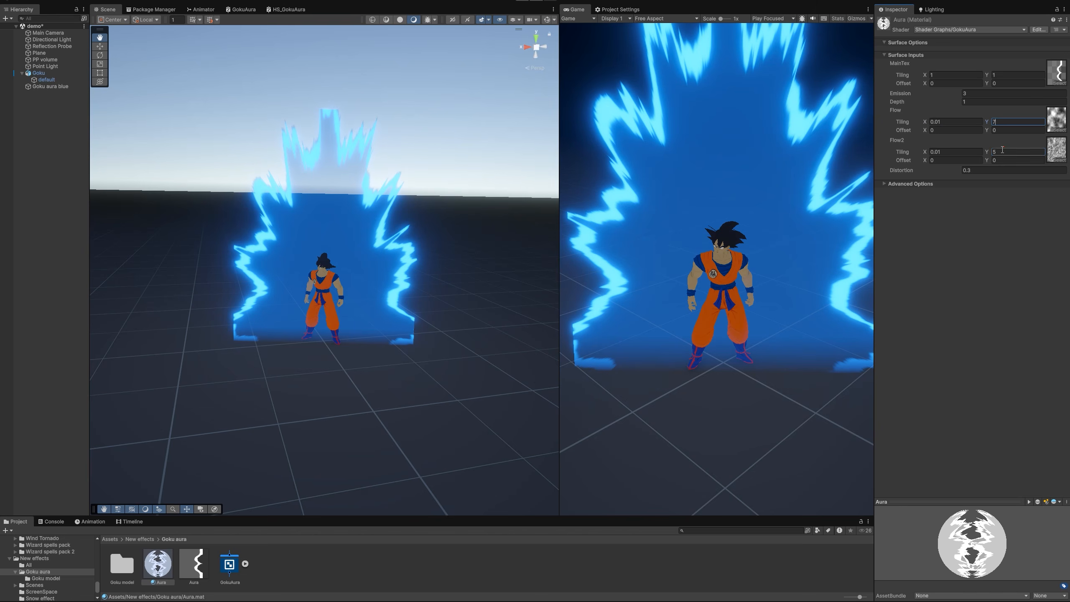
{"action": "type", "text": "7"}
{"action": "type", "text": "5"}
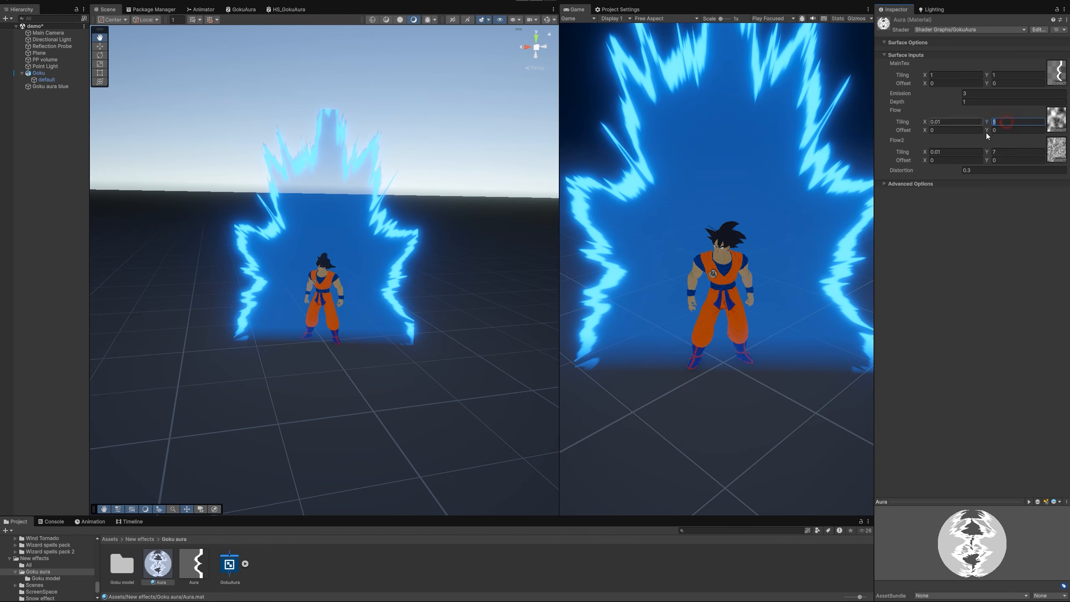
{"action": "type", "text": "5"}
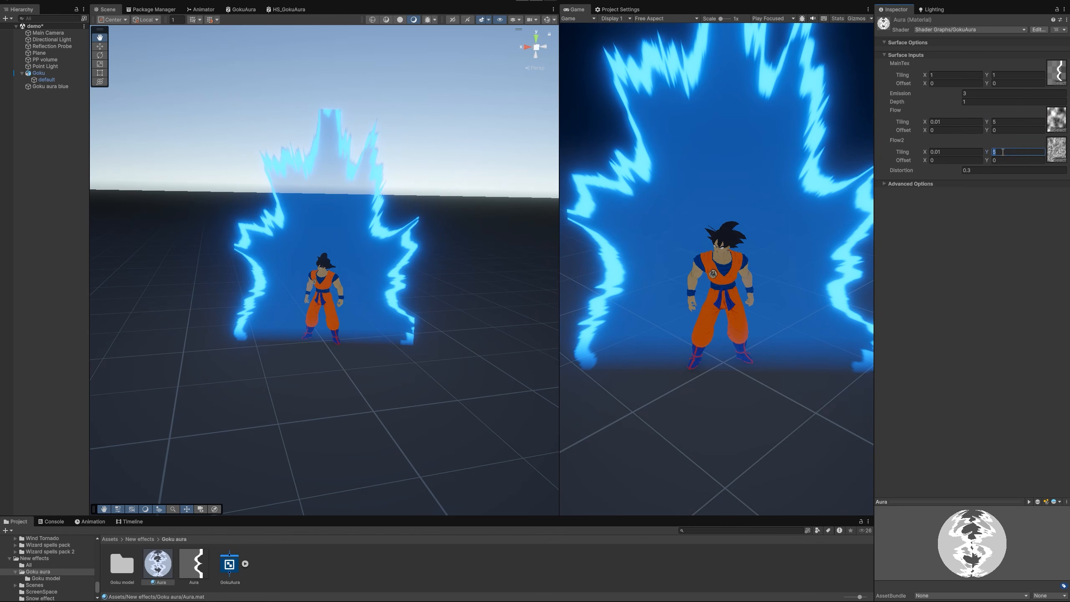
{"action": "type", "text": "7"}
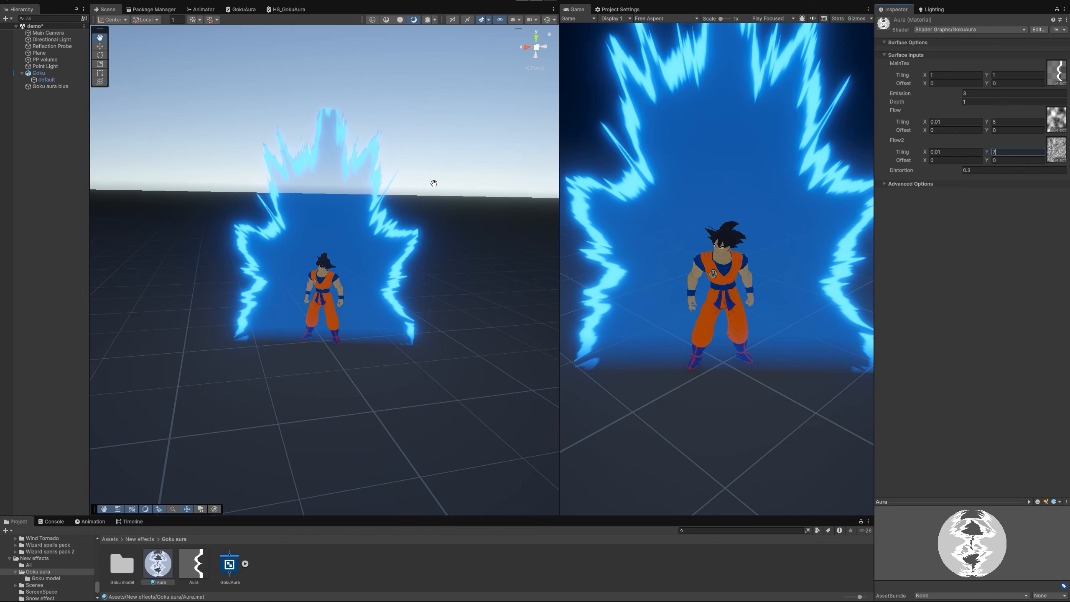
{"action": "right_click_drag", "start_coordinate": [349, 193], "coordinate": [308, 201]}
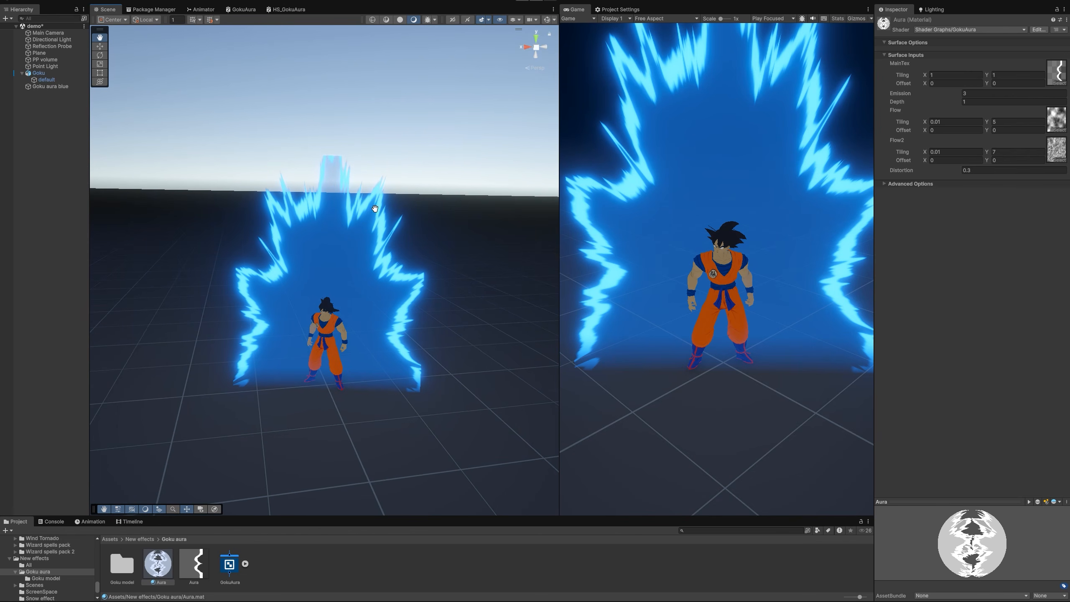
{"action": "right_click_drag", "start_coordinate": [399, 189], "coordinate": [361, 208]}
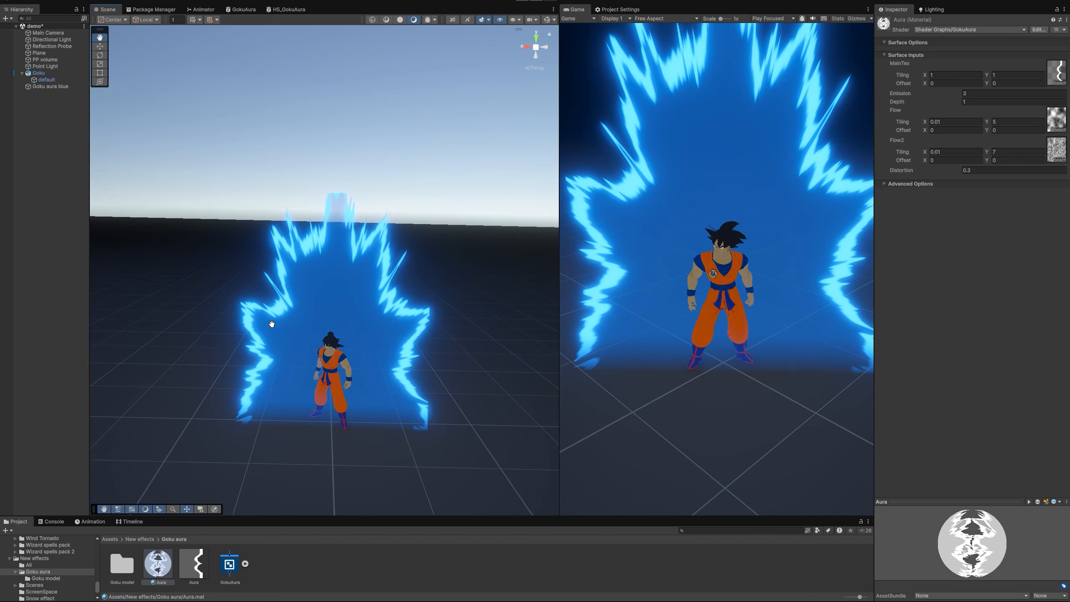
{"action": "left_click_drag", "start_coordinate": [392, 228], "coordinate": [286, 96]}
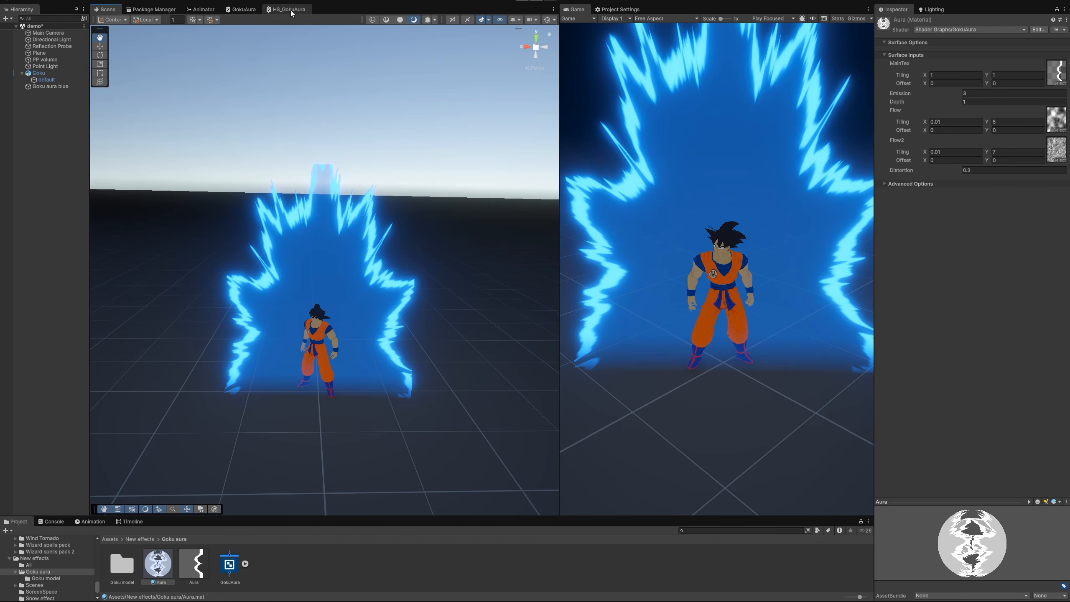
- In the GokuAura graph, move the distortion Multiply node and the flow nodes before it away from the Vector 2 node
{"action": "left_click", "coordinate": [241, 9]}
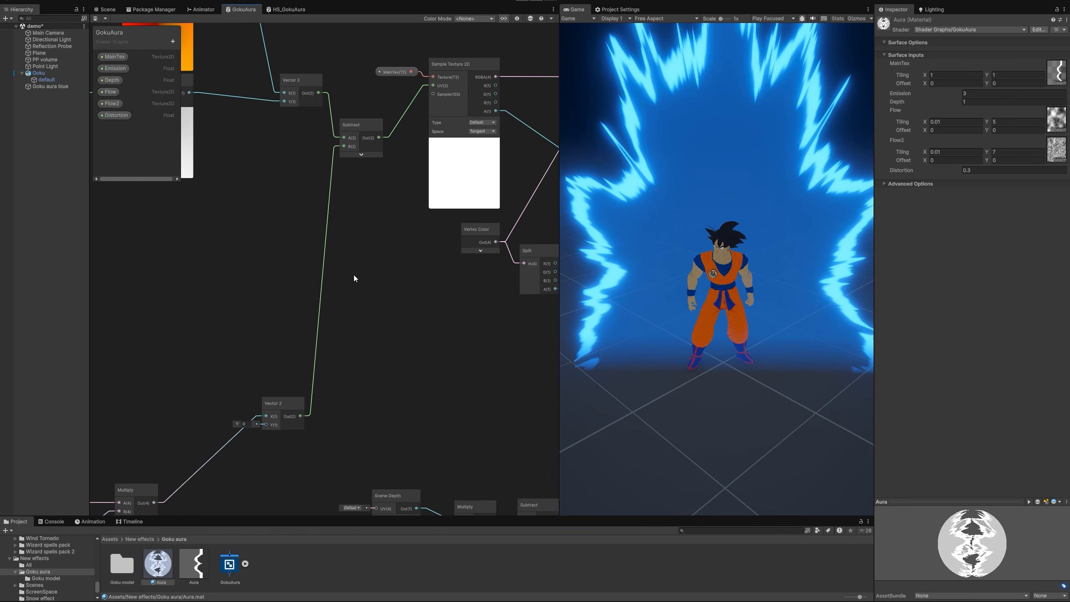
{"action": "scroll", "coordinate": [323, 278], "scroll_direction": "up", "scroll_amount": 1}
{"action": "middle_click_drag", "start_coordinate": [339, 300], "coordinate": [388, 283]}
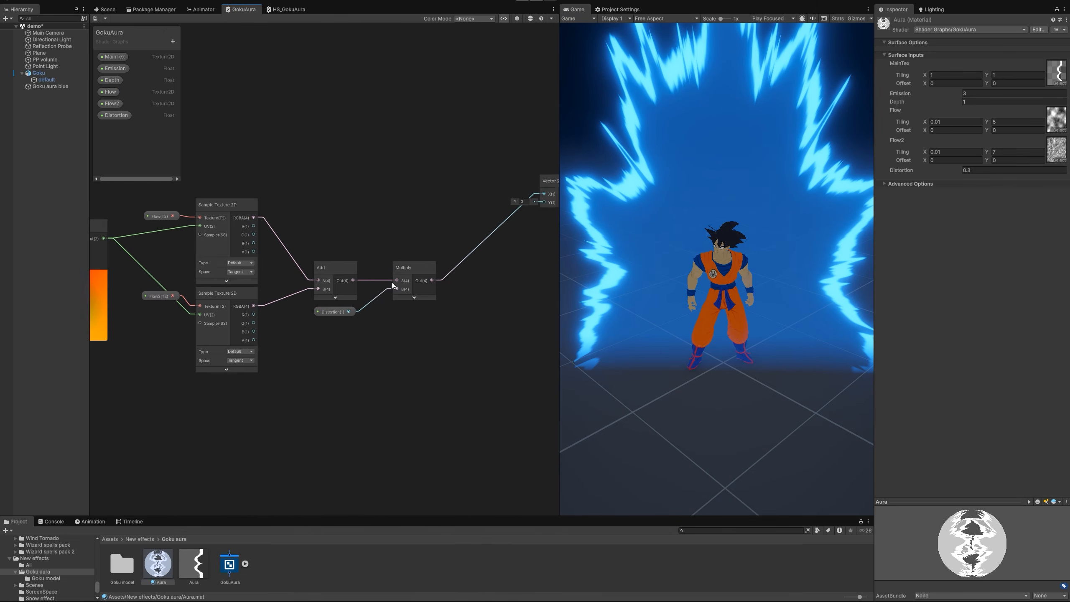
{"action": "scroll", "coordinate": [365, 305], "scroll_direction": "down", "scroll_amount": 2}
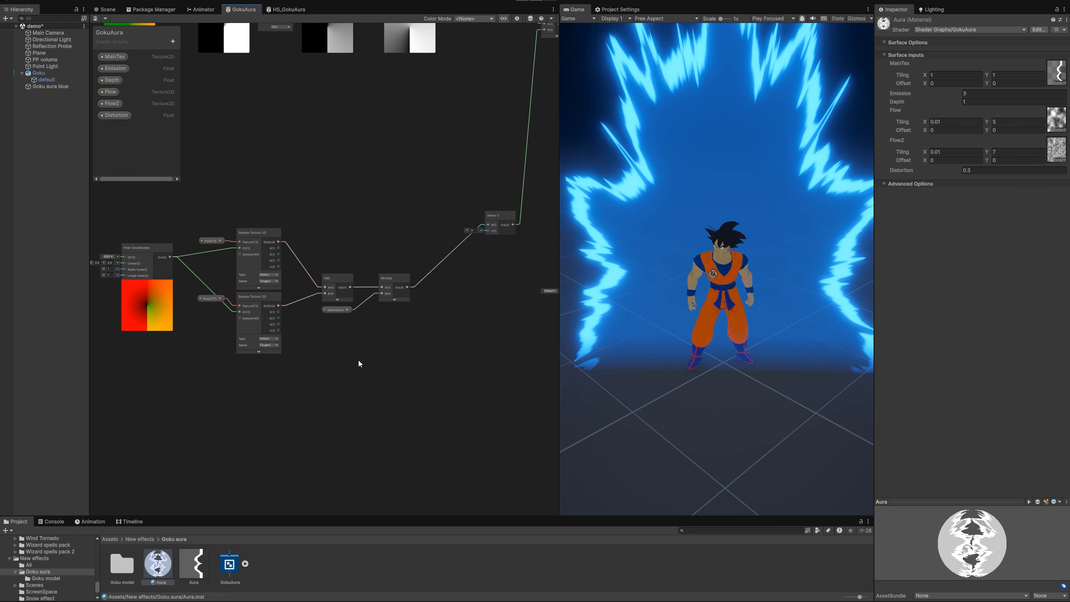
{"action": "scroll", "coordinate": [396, 372], "scroll_direction": "down", "scroll_amount": 1}
{"action": "left_click_drag", "start_coordinate": [431, 375], "coordinate": [181, 252]}
{"action": "left_click_drag", "start_coordinate": [395, 298], "coordinate": [259, 297]}
{"action": "left_click", "coordinate": [309, 351]}
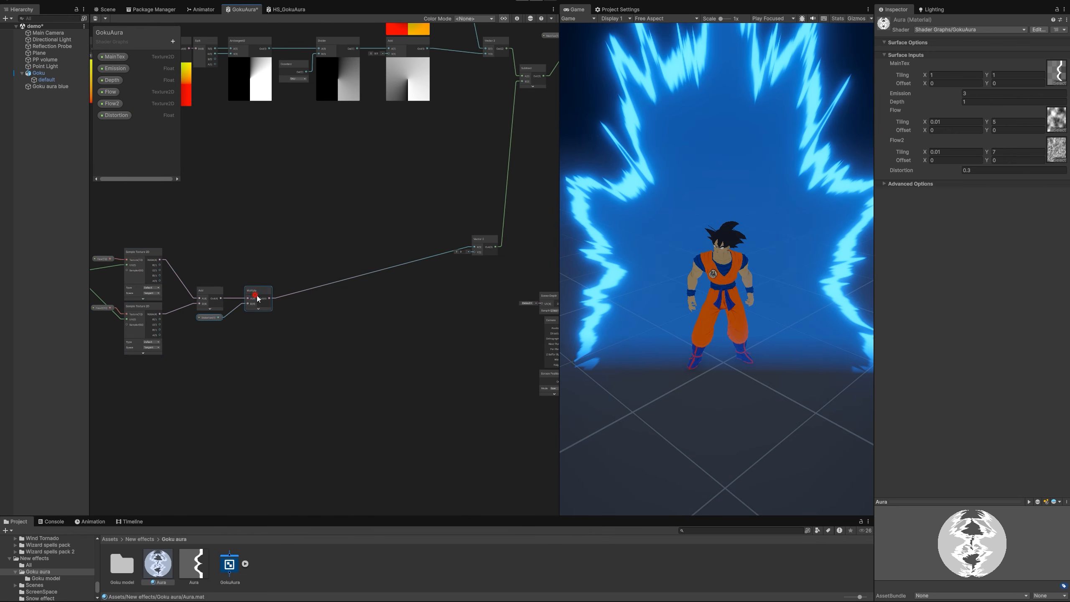
- Add a Remap node fed by the flow Add output, with Out Min Max set to -0.5 and 0.5
{"action": "scroll", "coordinate": [228, 299], "scroll_direction": "up", "scroll_amount": 10}
{"action": "left_click_drag", "start_coordinate": [141, 291], "coordinate": [259, 299]}
{"action": "double_click", "coordinate": [261, 355]}
{"action": "scroll", "coordinate": [232, 313], "scroll_direction": "up", "scroll_amount": 2}
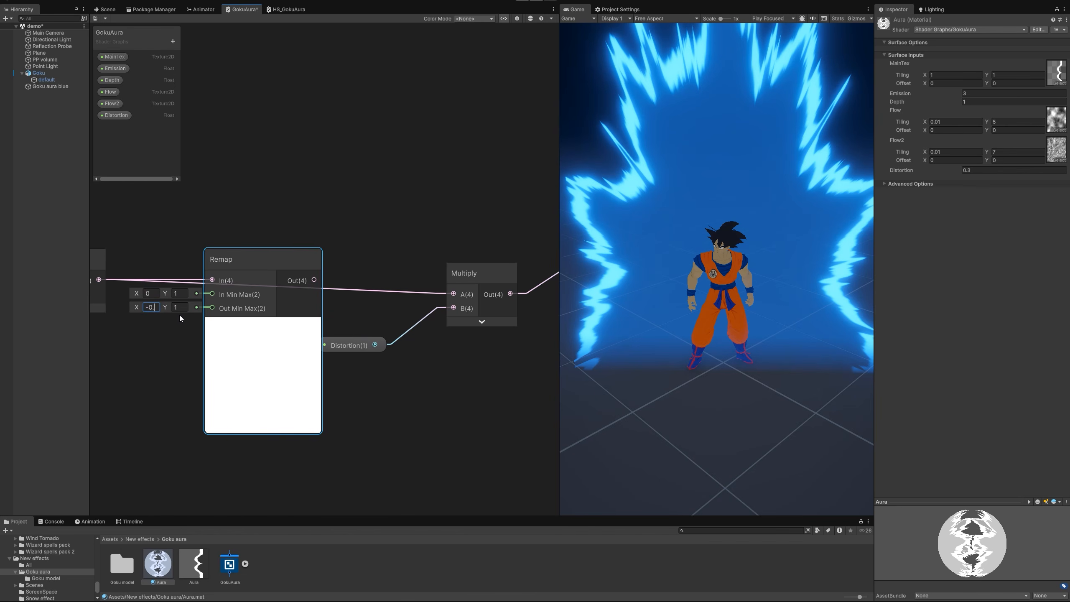
{"action": "key", "text": "Tab"}
{"action": "type", "text": "0.5"}
{"action": "left_click", "coordinate": [259, 210]}
- Connect the Remap output to the distortion Multiply's A input, tidy the surrounding nodes and save the graph
{"action": "left_click_drag", "start_coordinate": [270, 287], "coordinate": [457, 295]}
{"action": "left_click", "coordinate": [247, 328]}
{"action": "scroll", "coordinate": [344, 266], "scroll_direction": "down", "scroll_amount": 4}
{"action": "left_click_drag", "start_coordinate": [374, 278], "coordinate": [373, 276]}
{"action": "left_click_drag", "start_coordinate": [433, 278], "coordinate": [387, 274]}
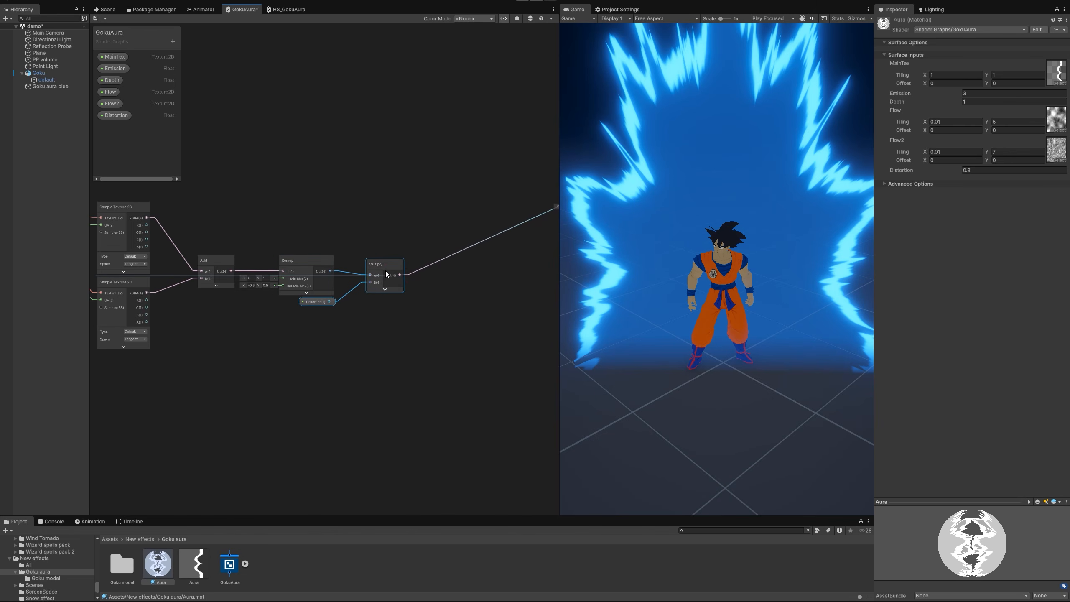
{"action": "left_click", "coordinate": [96, 19]}
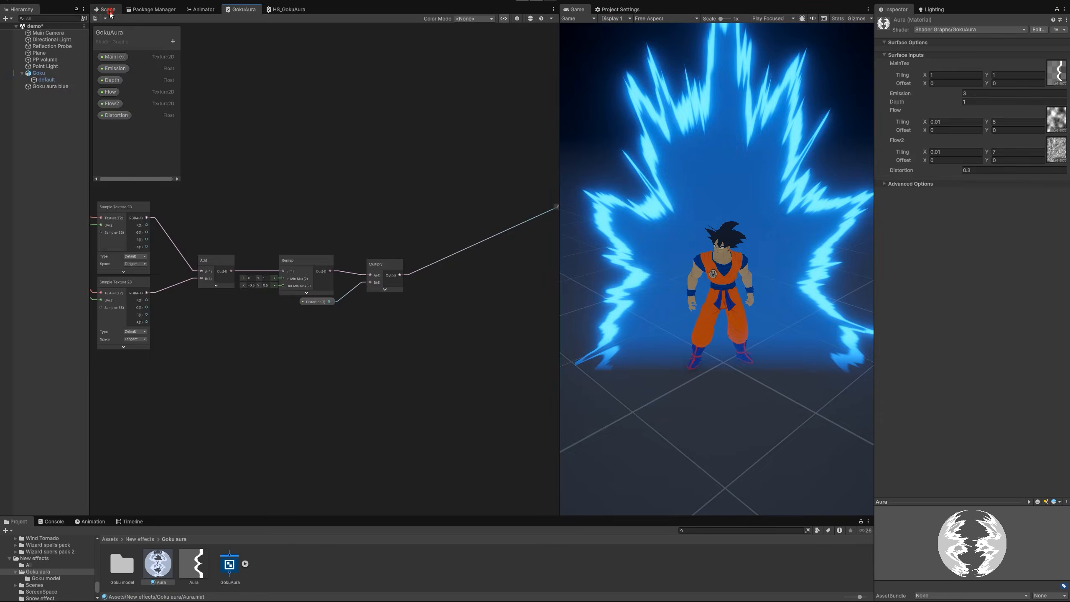
- Inspect the remapped aura distortion around the character from several angles in the Scene view
{"action": "left_click", "coordinate": [108, 9]}
{"action": "mouse_move", "coordinate": [337, 212]}
{"action": "left_mouse_down", "text": "alt"}
{"action": "mouse_move", "coordinate": [368, 219]}
{"action": "mouse_move", "coordinate": [352, 222]}
{"action": "left_mouse_up", "text": "alt"}
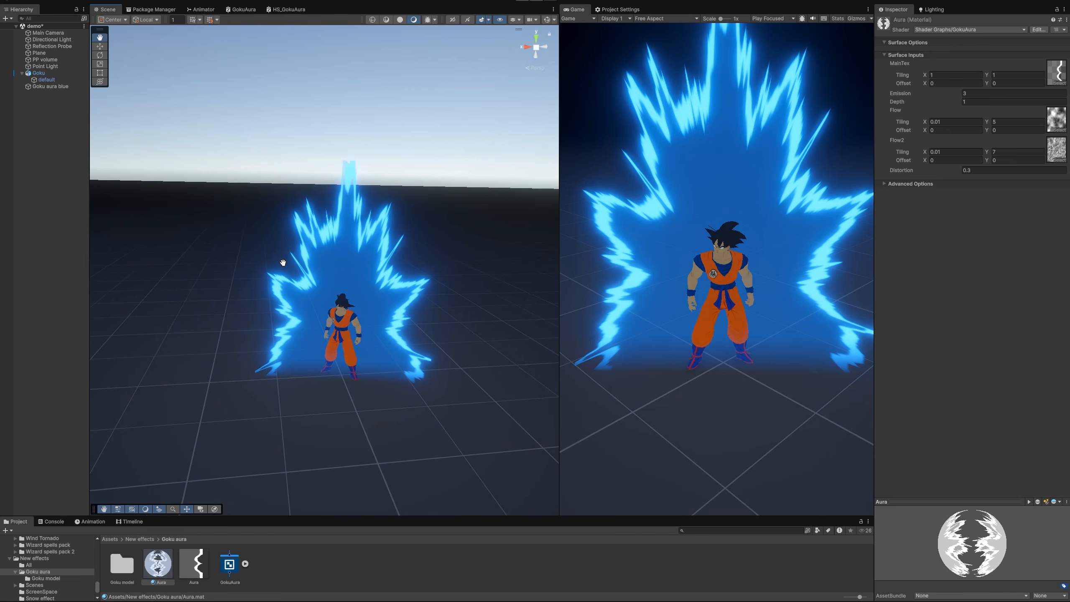
{"action": "scroll", "coordinate": [285, 264], "scroll_direction": "up", "scroll_amount": 3}
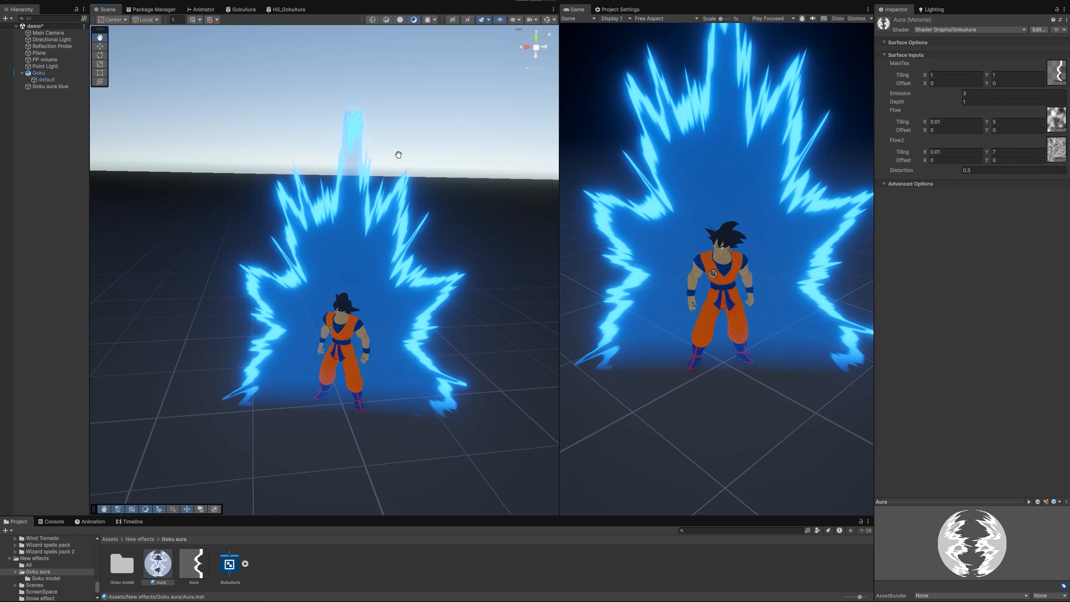
{"action": "mouse_move", "coordinate": [398, 208]}
{"action": "left_mouse_down", "text": "alt"}
{"action": "mouse_move", "coordinate": [375, 220]}
{"action": "mouse_move", "coordinate": [383, 213]}
{"action": "left_mouse_up", "text": "alt"}
- In the GokuAura graph, shift the flow Tiling And Offset node slightly and review the Distortion Speed, Divide and Time nodes feeding its offset
{"action": "left_click", "coordinate": [295, 10]}
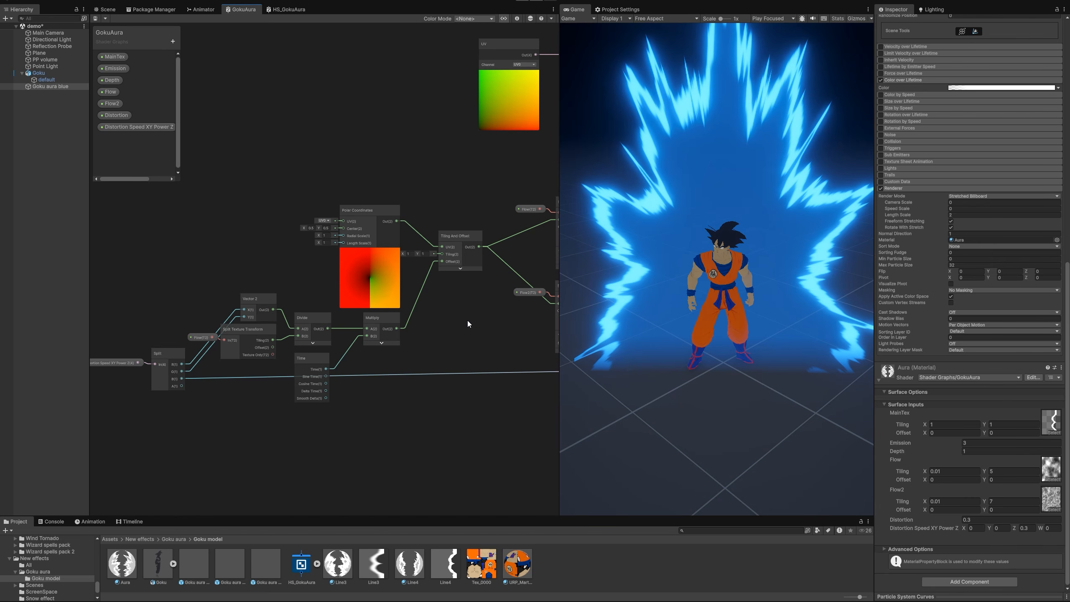
{"action": "scroll", "coordinate": [465, 306], "scroll_direction": "up", "scroll_amount": 3}
{"action": "middle_click_drag", "start_coordinate": [476, 294], "coordinate": [337, 301]}
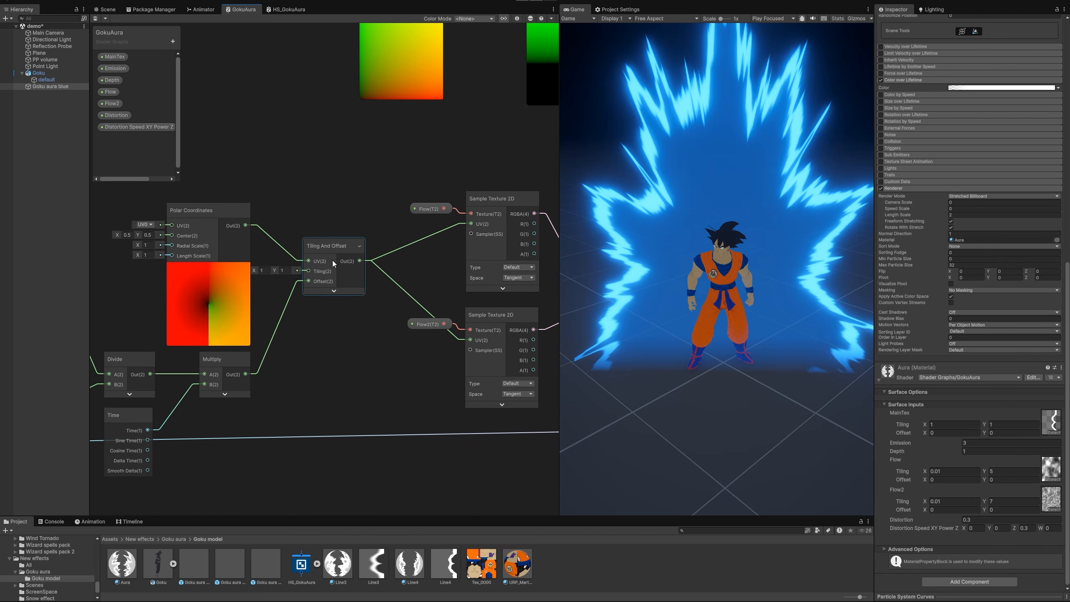
{"action": "left_click_drag", "start_coordinate": [329, 264], "coordinate": [343, 267]}
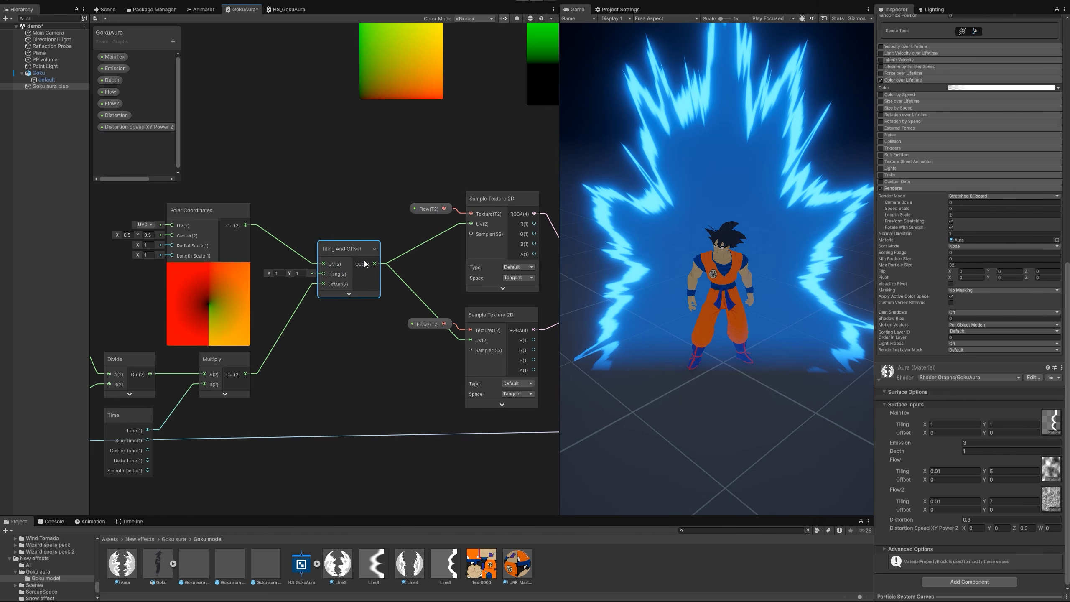
{"action": "scroll", "coordinate": [239, 232], "scroll_direction": "down", "scroll_amount": 2}
{"action": "middle_click_drag", "start_coordinate": [244, 217], "coordinate": [379, 178]}
{"action": "scroll", "coordinate": [361, 201], "scroll_direction": "up", "scroll_amount": 2}
{"action": "middle_click_drag", "start_coordinate": [266, 294], "coordinate": [385, 219]}
{"action": "scroll", "coordinate": [385, 219], "scroll_direction": "down", "scroll_amount": 2}
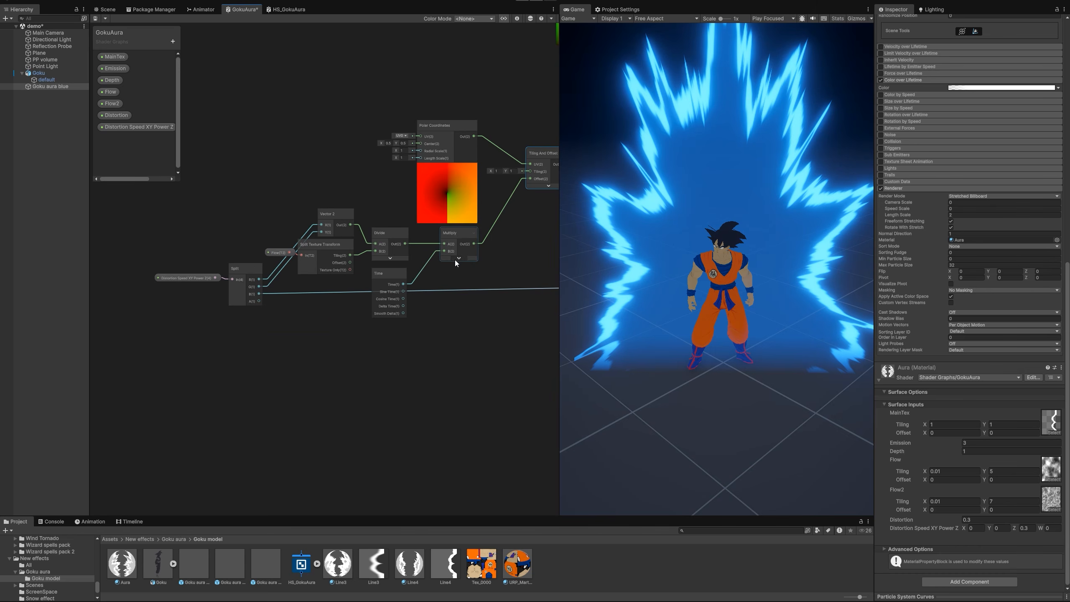
{"action": "scroll", "coordinate": [455, 259], "scroll_direction": "up", "scroll_amount": 2}
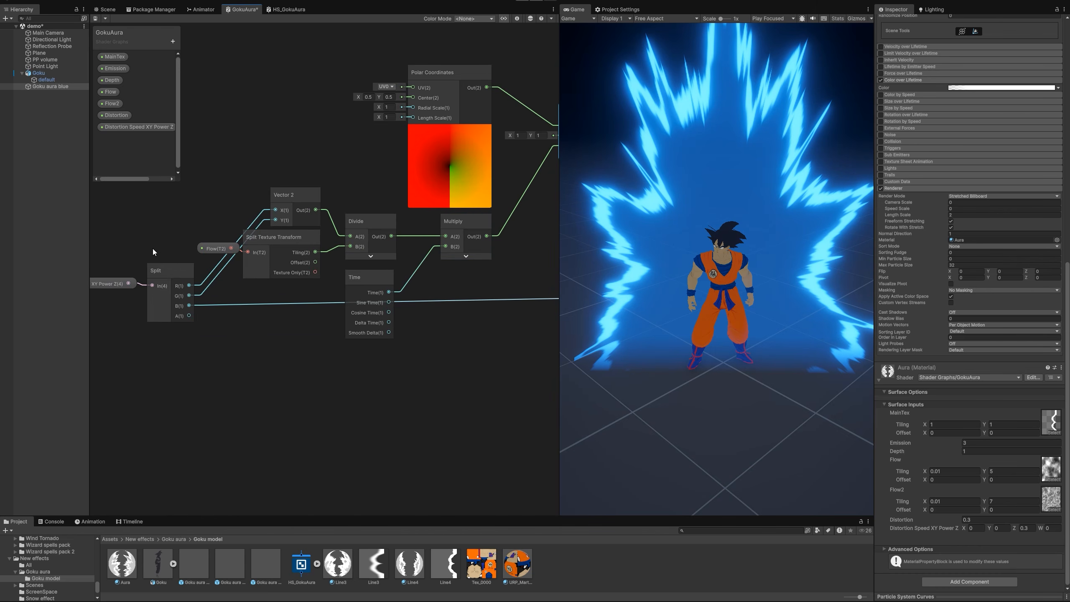
{"action": "middle_click_drag", "start_coordinate": [185, 245], "coordinate": [262, 249]}
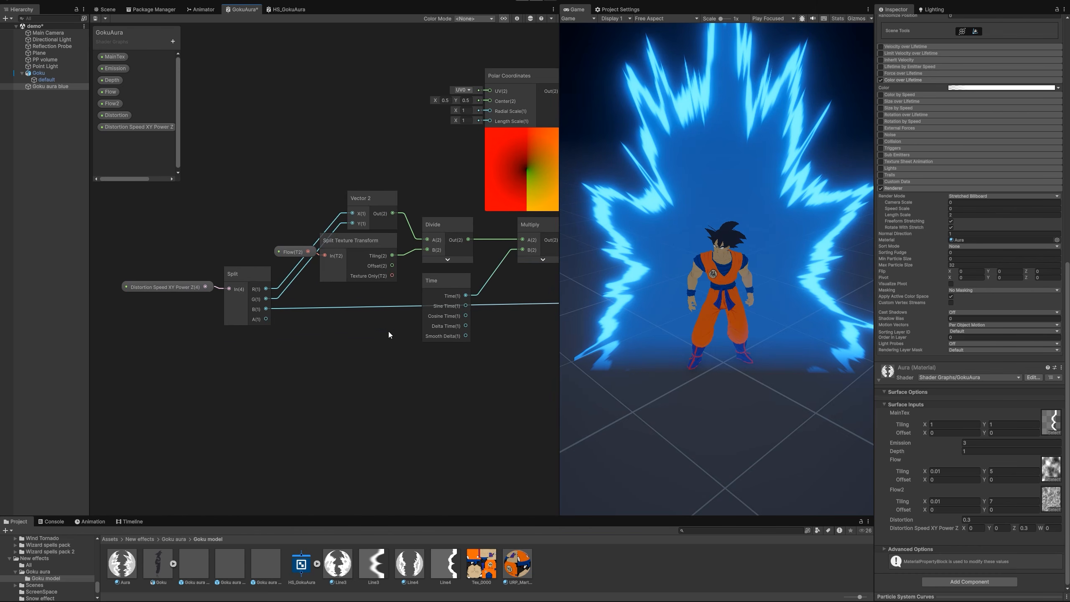
- Set X of the Aura material's Distortion Speed XY Power Z to -1 and inspect the scrolling aura in the Scene view
{"action": "scroll", "coordinate": [446, 357], "scroll_direction": "down", "scroll_amount": 1}
{"action": "middle_click_drag", "start_coordinate": [446, 357], "coordinate": [258, 370]}
{"action": "scroll", "coordinate": [390, 342], "scroll_direction": "down", "scroll_amount": 2}
{"action": "middle_click_drag", "start_coordinate": [394, 345], "coordinate": [183, 372]}
{"action": "scroll", "coordinate": [183, 373], "scroll_direction": "down", "scroll_amount": 1}
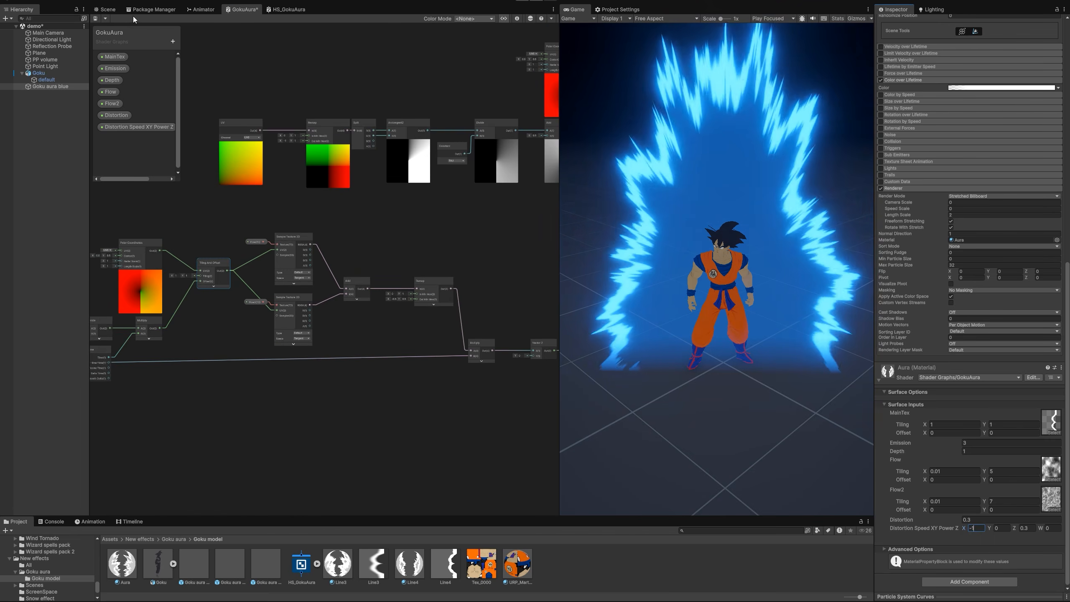
{"action": "left_click", "coordinate": [105, 9]}
{"action": "mouse_move", "coordinate": [369, 257]}
{"action": "right_mouse_down"}
{"action": "mouse_move", "coordinate": [387, 320]}
{"action": "mouse_move", "coordinate": [375, 271]}
{"action": "right_mouse_up"}
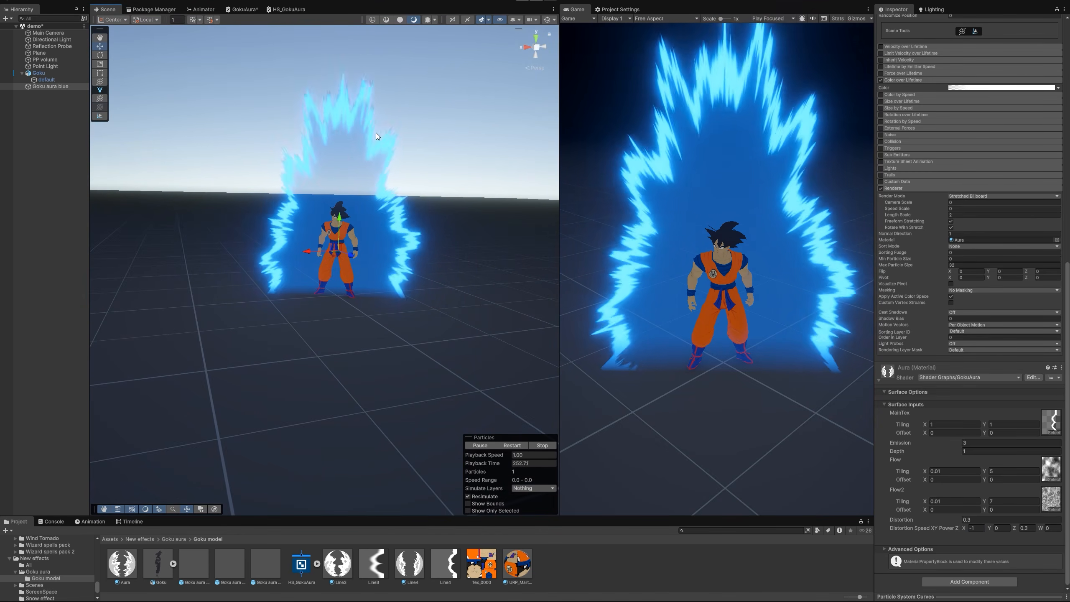
{"action": "right_click_drag", "start_coordinate": [390, 218], "coordinate": [346, 236]}
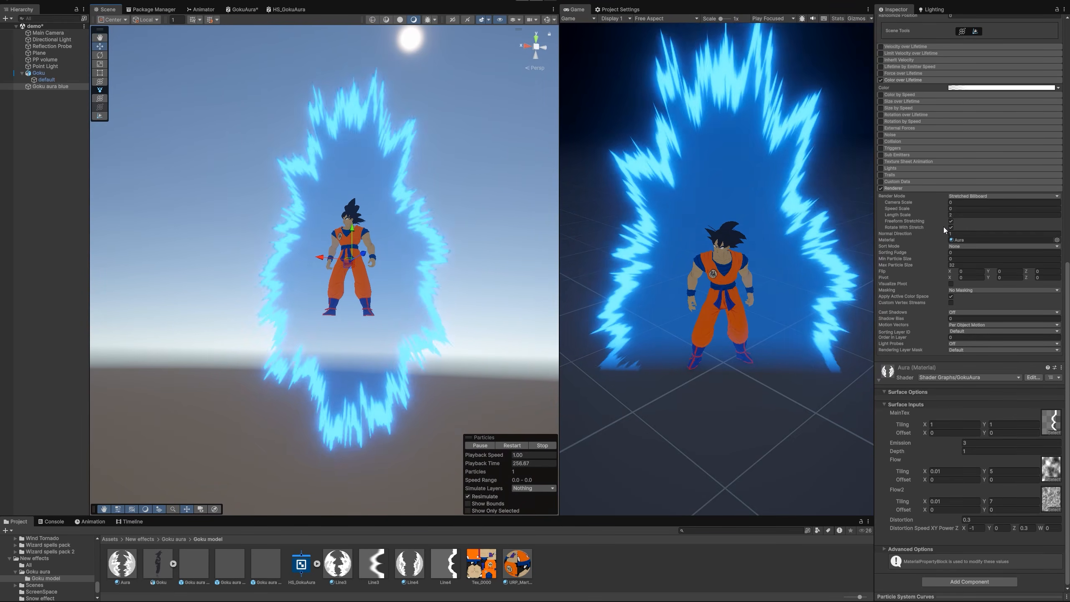
- Set the aura particle renderer's Length Scale to 1.5 and check its shape around the character
{"action": "left_click", "coordinate": [958, 215]}
{"action": "type", "text": "1.5"}
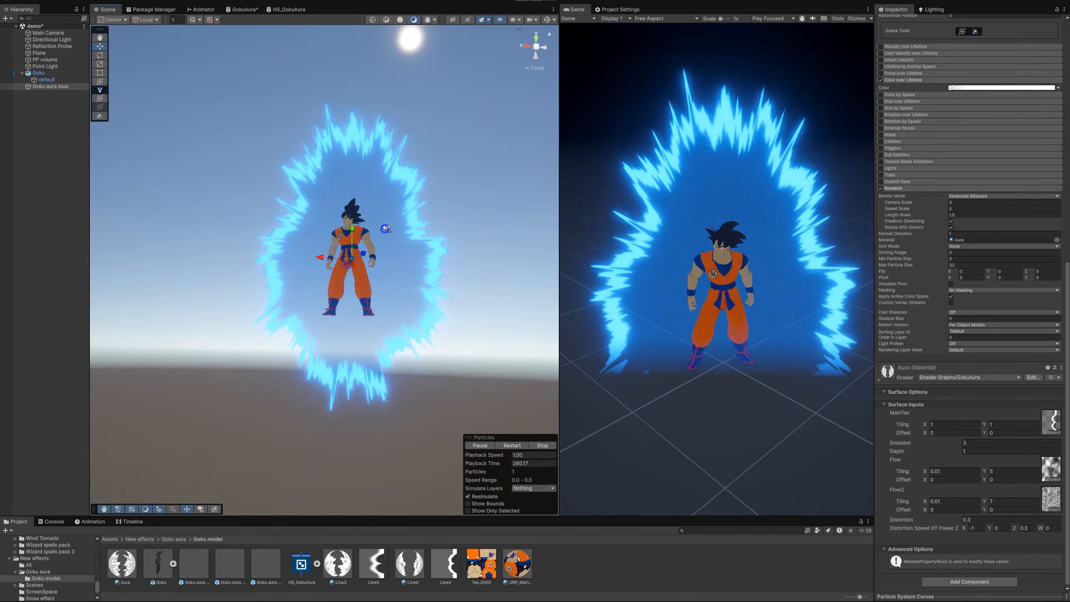
{"action": "right_click_drag", "start_coordinate": [394, 239], "coordinate": [374, 277]}
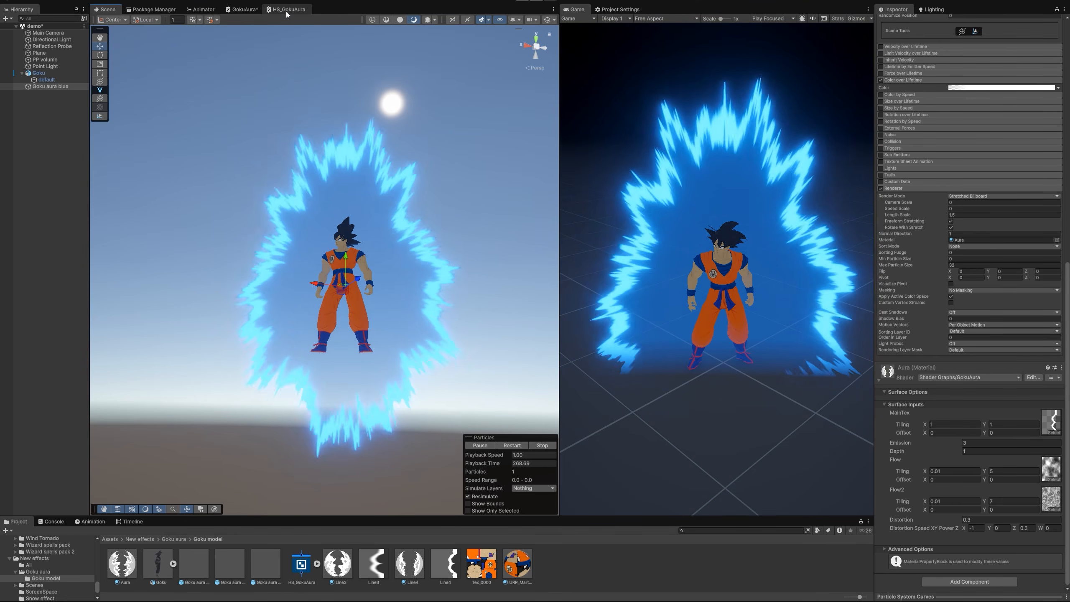
- Set the Polar Coordinates node's Center Y to 0.3 in the GokuAura graph, save it and inspect the aura in the Scene view
{"action": "left_click", "coordinate": [241, 9]}
{"action": "middle_click_drag", "start_coordinate": [155, 292], "coordinate": [301, 297]}
{"action": "scroll", "coordinate": [301, 297], "scroll_direction": "up", "scroll_amount": 8}
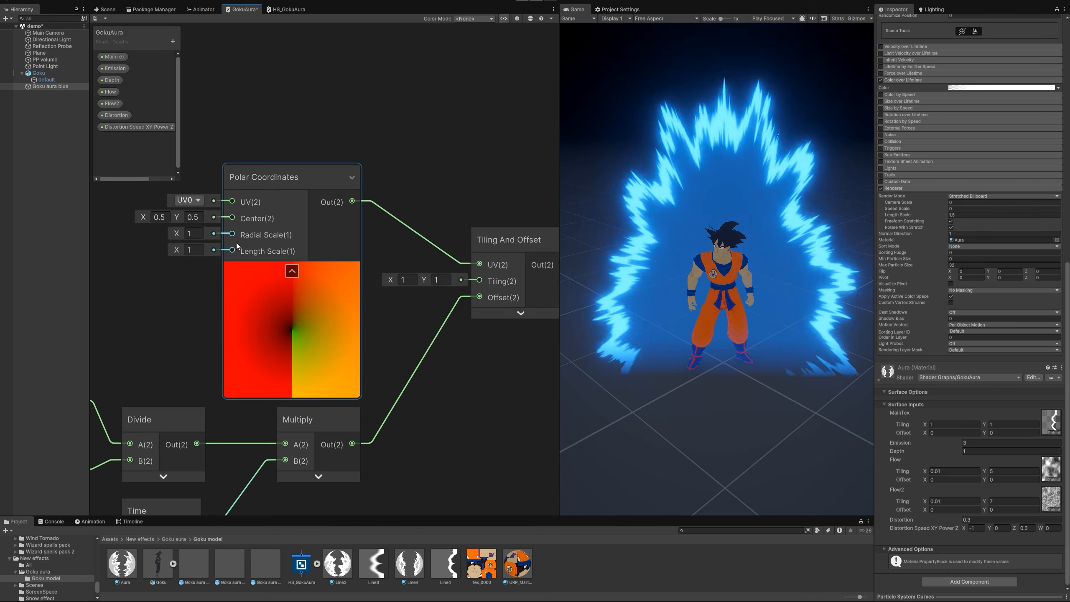
{"action": "left_click", "coordinate": [205, 217]}
{"action": "double_click", "coordinate": [204, 217]}
{"action": "type", "text": "0.3"}
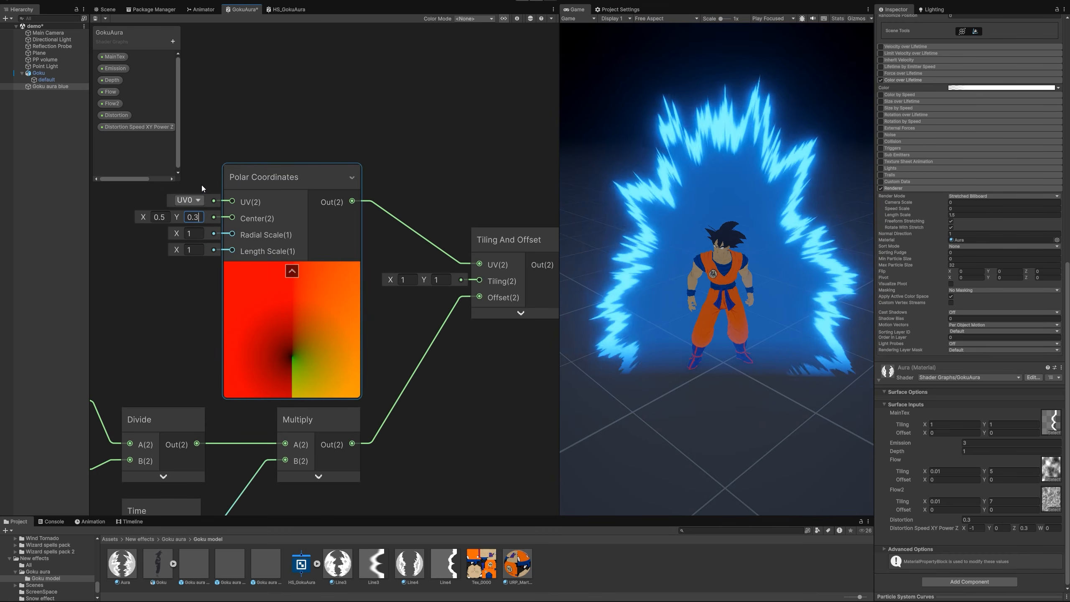
{"action": "left_click", "coordinate": [111, 18]}
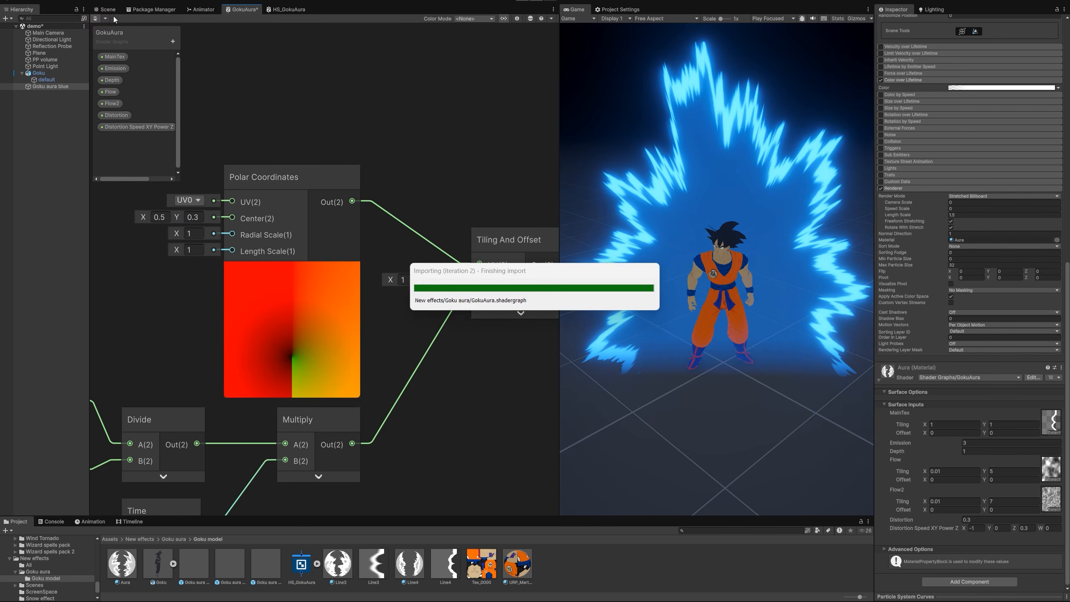
{"action": "left_click", "coordinate": [111, 9]}
{"action": "key", "text": "w"}
{"action": "right_click_drag", "start_coordinate": [376, 229], "coordinate": [400, 290]}
{"action": "key", "text": "s"}
- Try a Polar Coordinates Center Y of 0.2 in the HS_GokuAura graph, save it and check the Scene view
{"action": "left_click", "coordinate": [278, 12]}
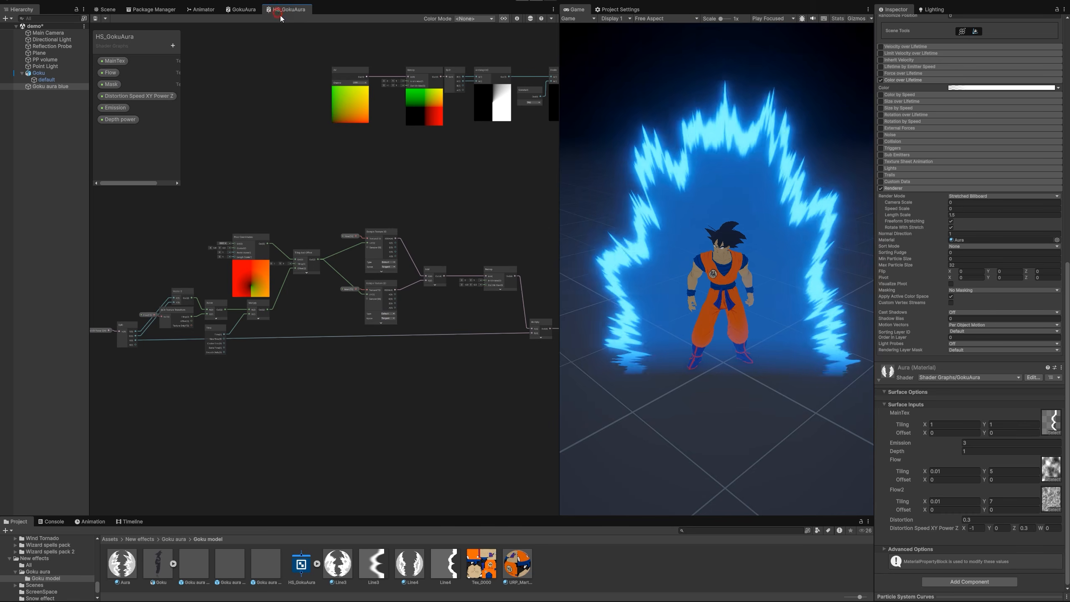
{"action": "scroll", "coordinate": [235, 273], "scroll_direction": "up", "scroll_amount": 5}
{"action": "type", "text": "0.2"}
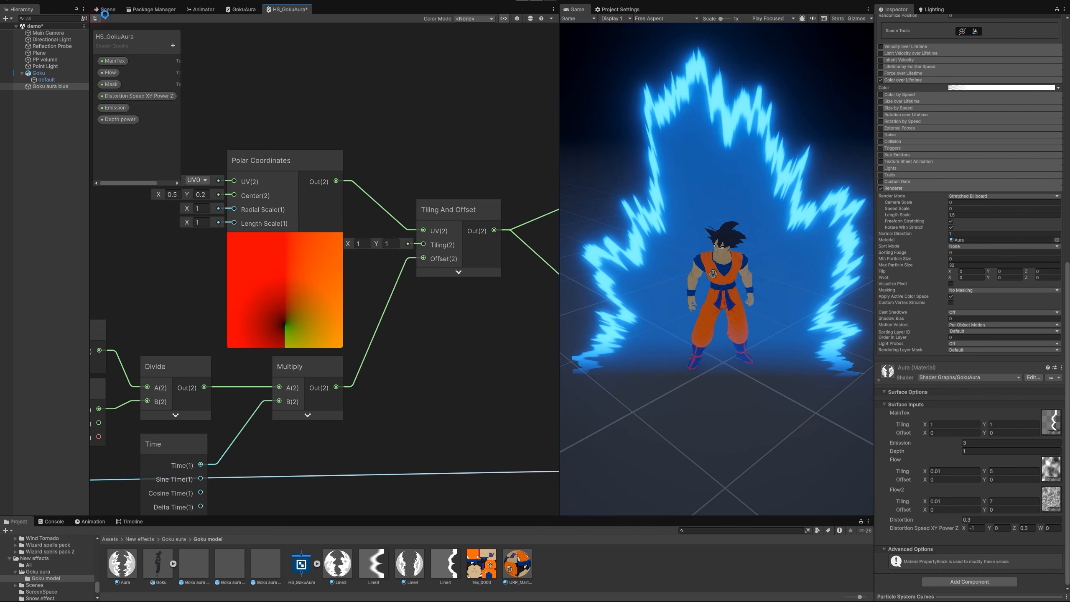
{"action": "key", "text": "ctrl+s"}
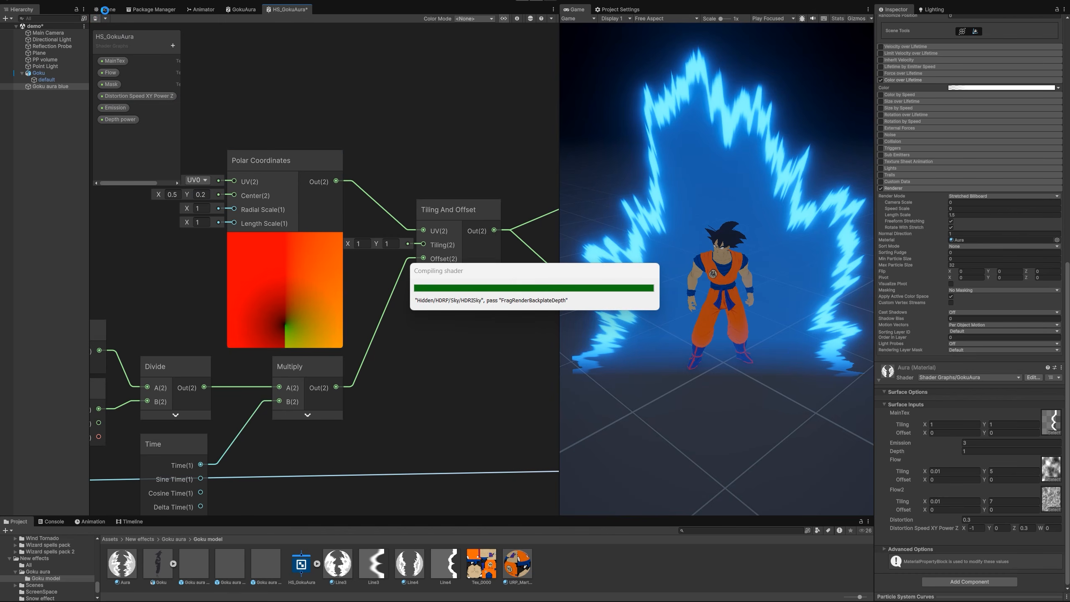
{"action": "left_click", "coordinate": [106, 9]}
{"action": "right_click_drag", "start_coordinate": [322, 231], "coordinate": [321, 223]}
- Set the Polar Coordinates node's Center Y to 0.3 in the HS_GokuAura graph, save it and view the aura in the Scene view
{"action": "left_click", "coordinate": [292, 11]}
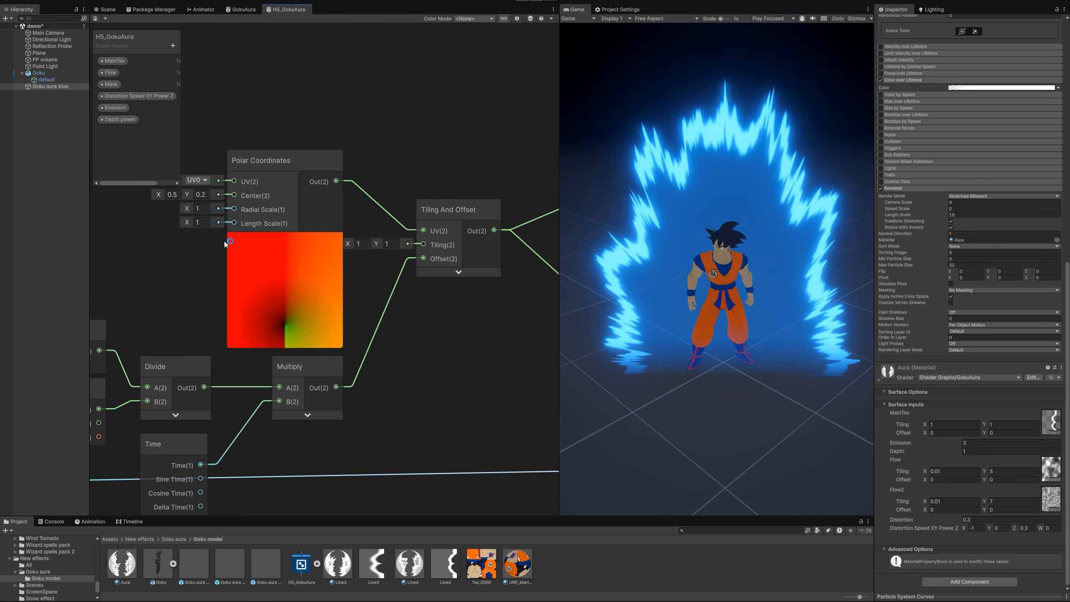
{"action": "left_click", "coordinate": [202, 194]}
{"action": "type", "text": "3"}
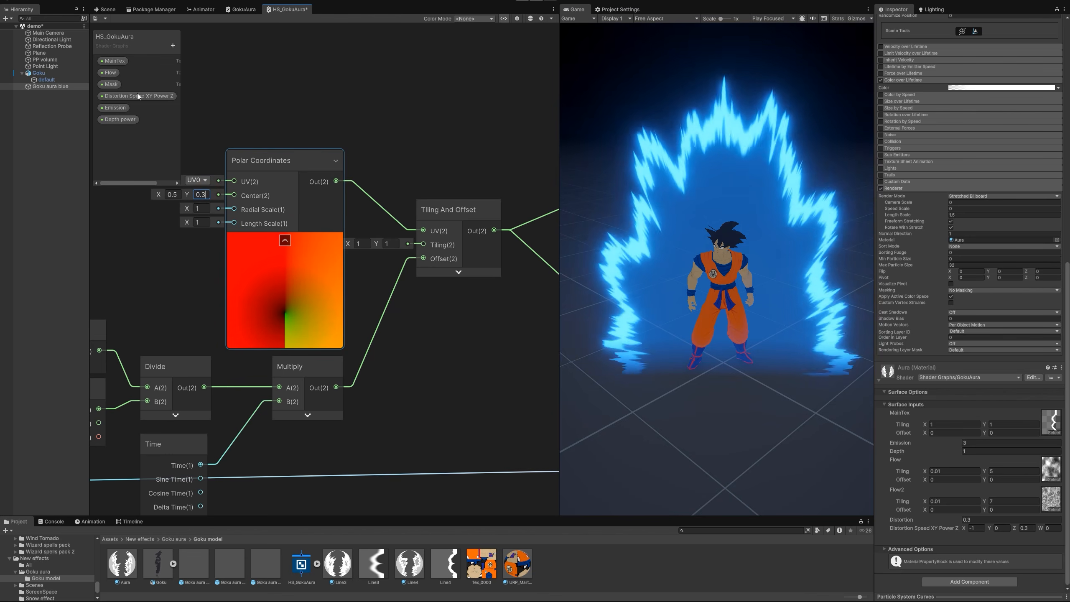
{"action": "left_click", "coordinate": [215, 153]}
{"action": "key", "text": "ctrl+s"}
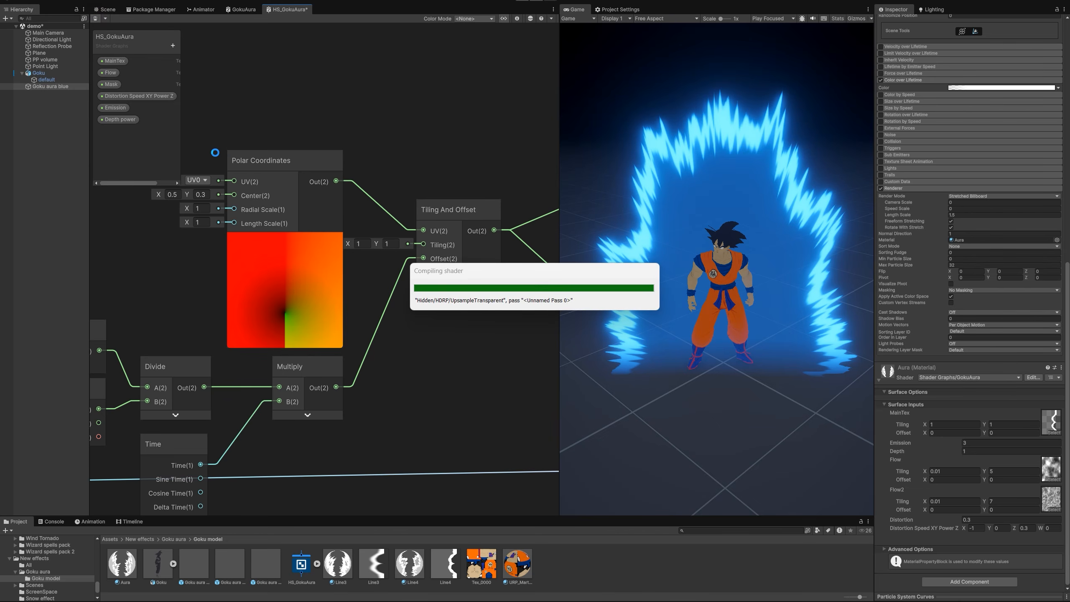
{"action": "left_click", "coordinate": [107, 10]}
{"action": "key", "text": "w"}
{"action": "right_click_drag", "start_coordinate": [330, 219], "coordinate": [367, 239]}
{"action": "middle_click_drag", "start_coordinate": [346, 290], "coordinate": [342, 276]}
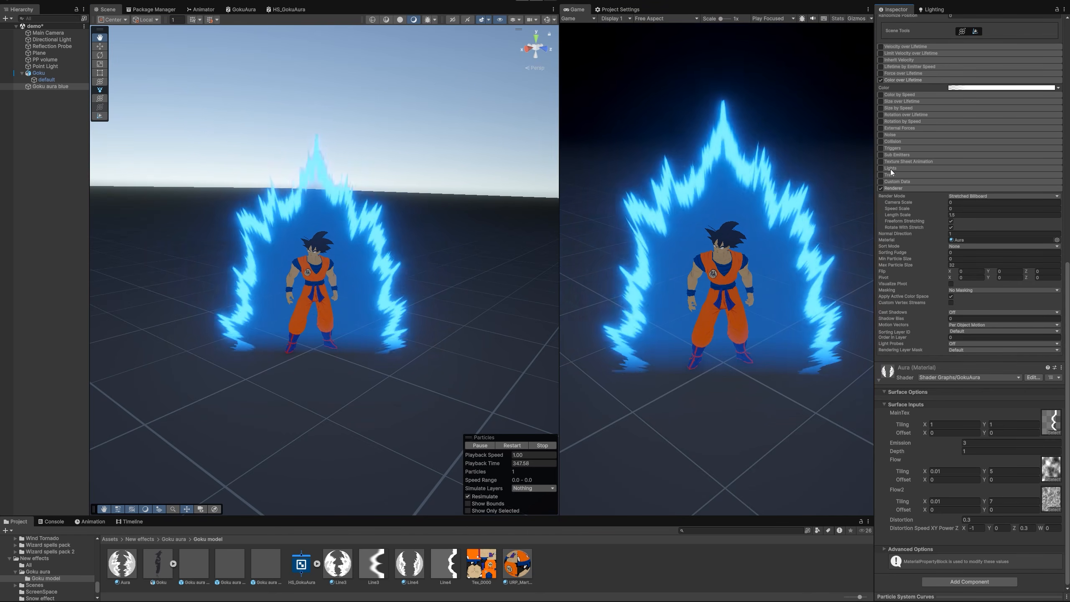
- Enable the aura particle system's Lights module and add a Light component, switched off, to the Goku aura blue object
{"action": "left_click", "coordinate": [880, 169]}
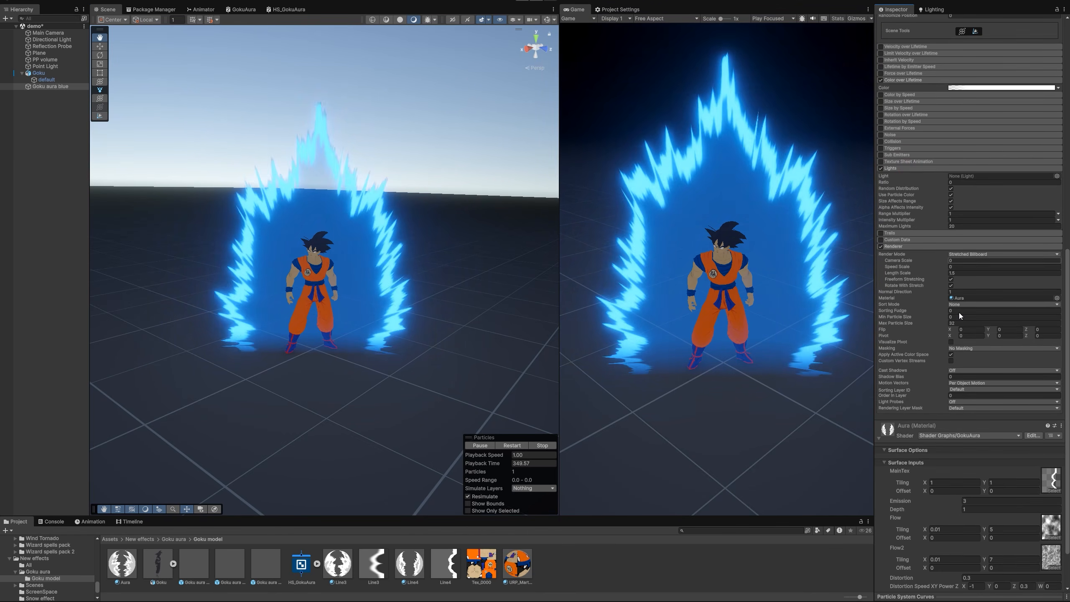
{"action": "scroll", "coordinate": [944, 484], "scroll_direction": "down", "scroll_amount": 3}
{"action": "left_click", "coordinate": [950, 582]}
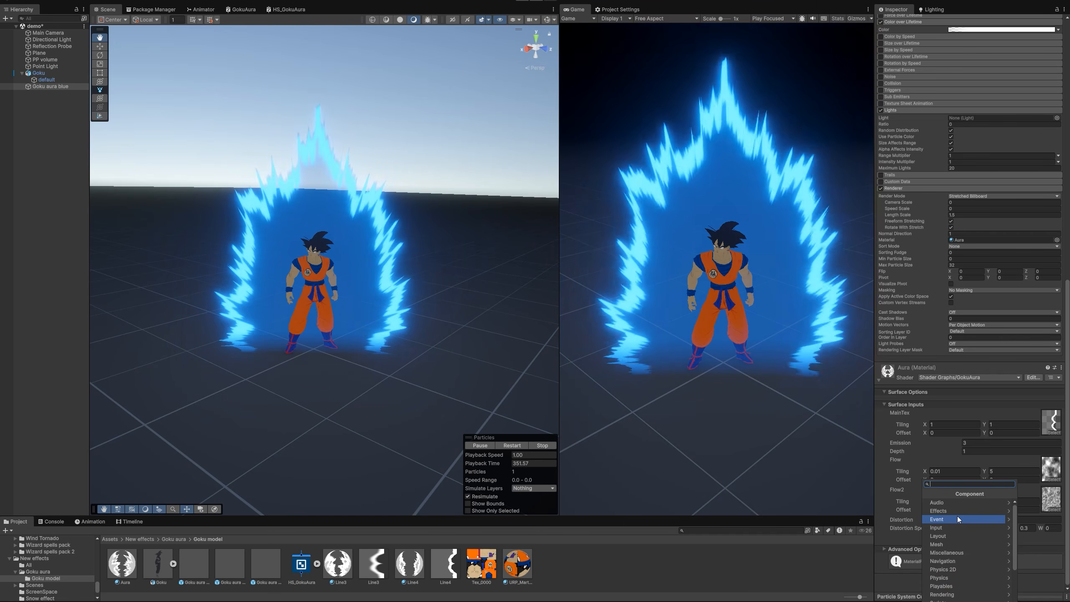
{"action": "type", "text": "light"}
{"action": "left_click", "coordinate": [935, 501]}
{"action": "scroll", "coordinate": [986, 501], "scroll_direction": "down", "scroll_amount": 3}
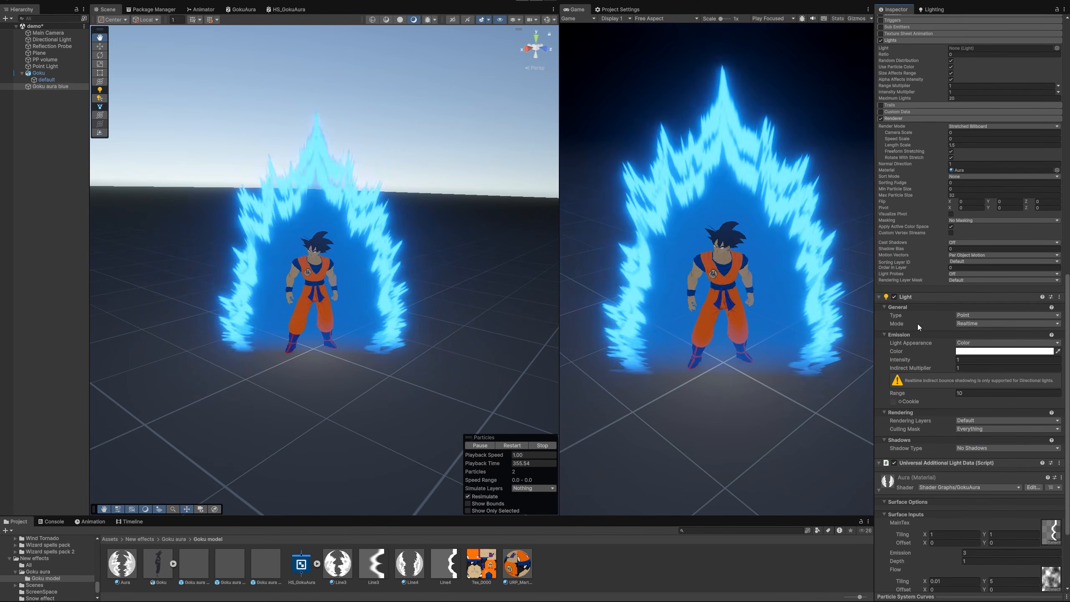
{"action": "left_click", "coordinate": [893, 297]}
- Assign the object's own Light component to the particle Lights module and set its Ratio to 1
{"action": "scroll", "coordinate": [955, 391], "scroll_direction": "up", "scroll_amount": 5}
{"action": "left_click_drag", "start_coordinate": [903, 500], "coordinate": [967, 251]}
{"action": "left_click", "coordinate": [974, 257]}
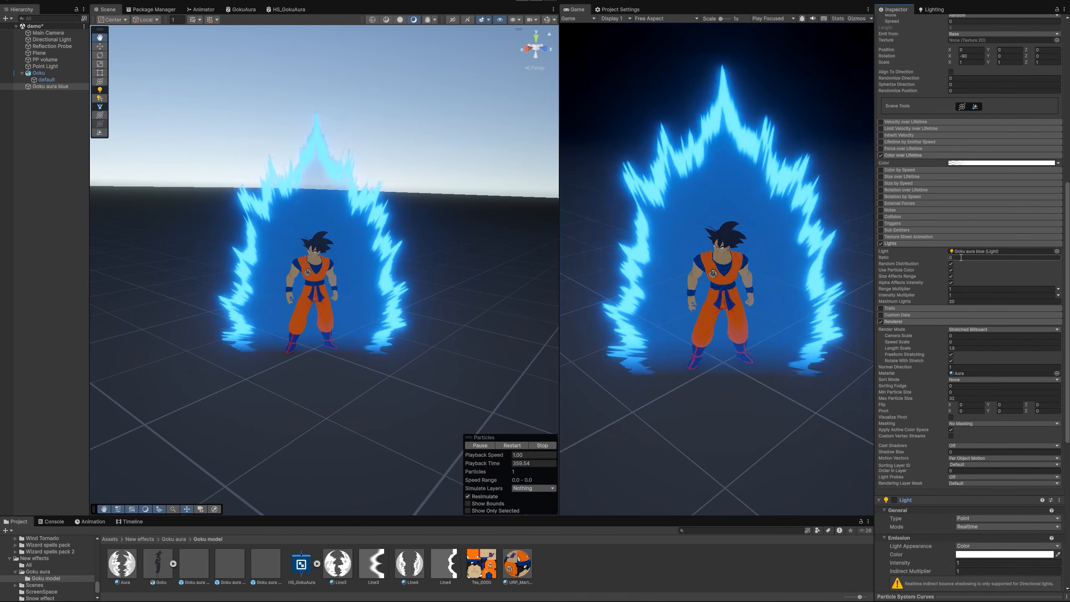
{"action": "type", "text": "1"}
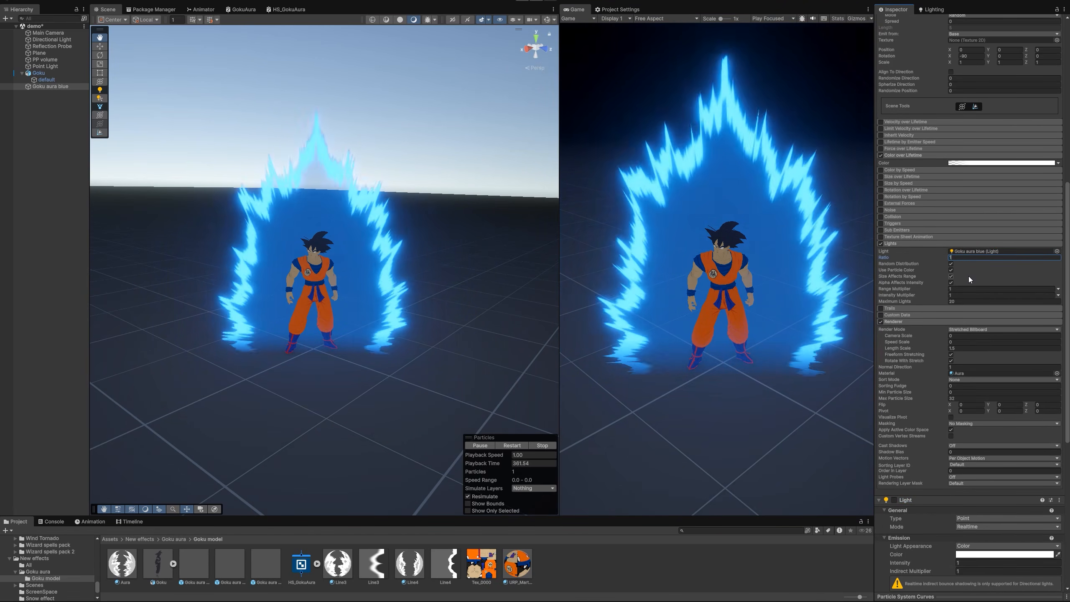
- Set the Lights module's Maximum Lights to 2 and Intensity Multiplier to 5, and check the glow around the character
{"action": "left_click", "coordinate": [968, 301]}
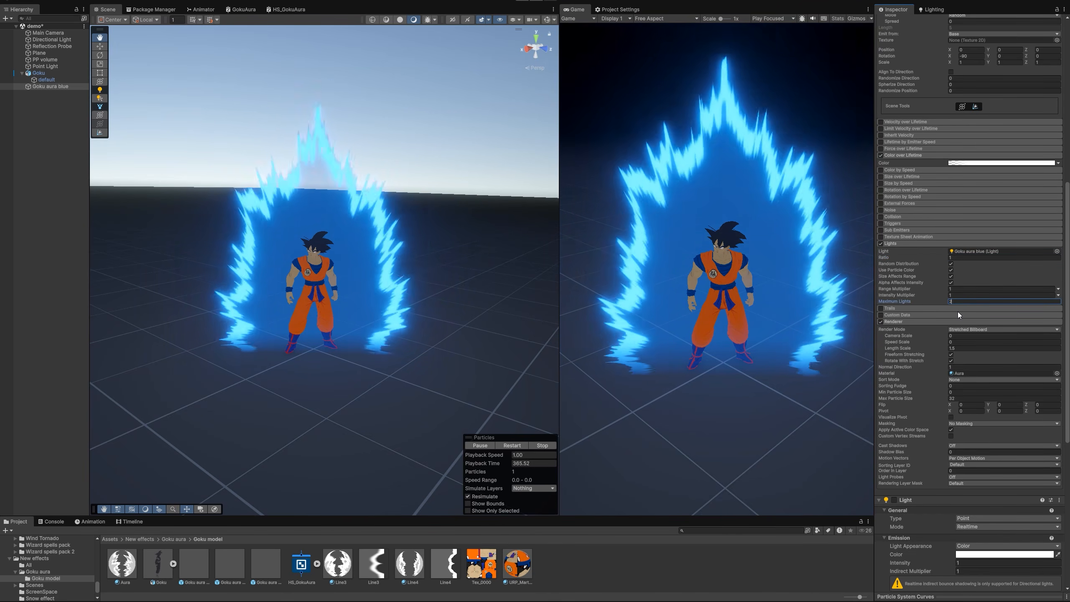
{"action": "type", "text": "2"}
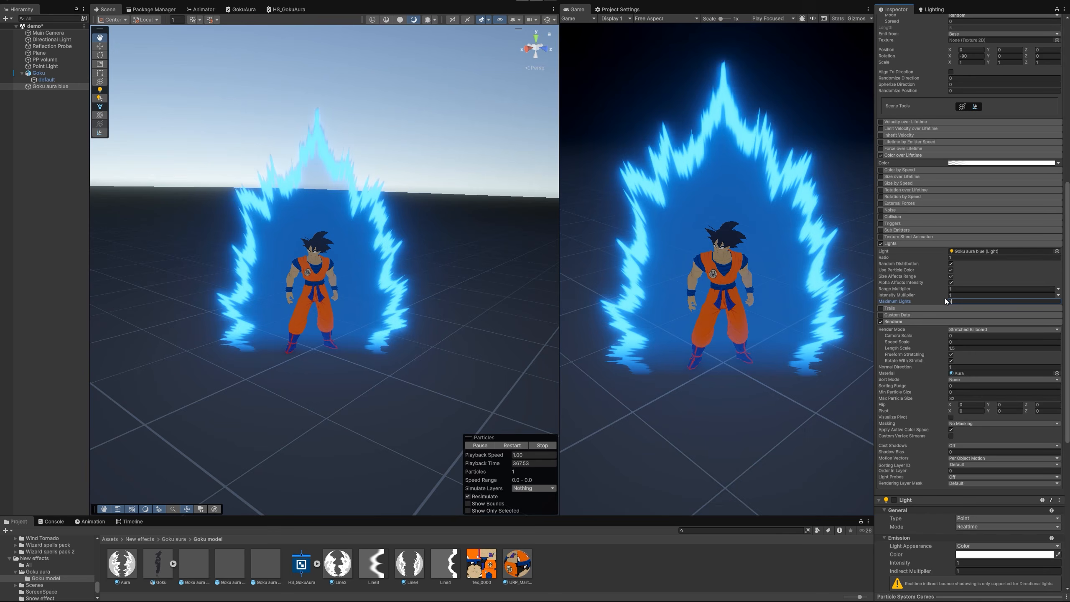
{"action": "left_click", "coordinate": [956, 295]}
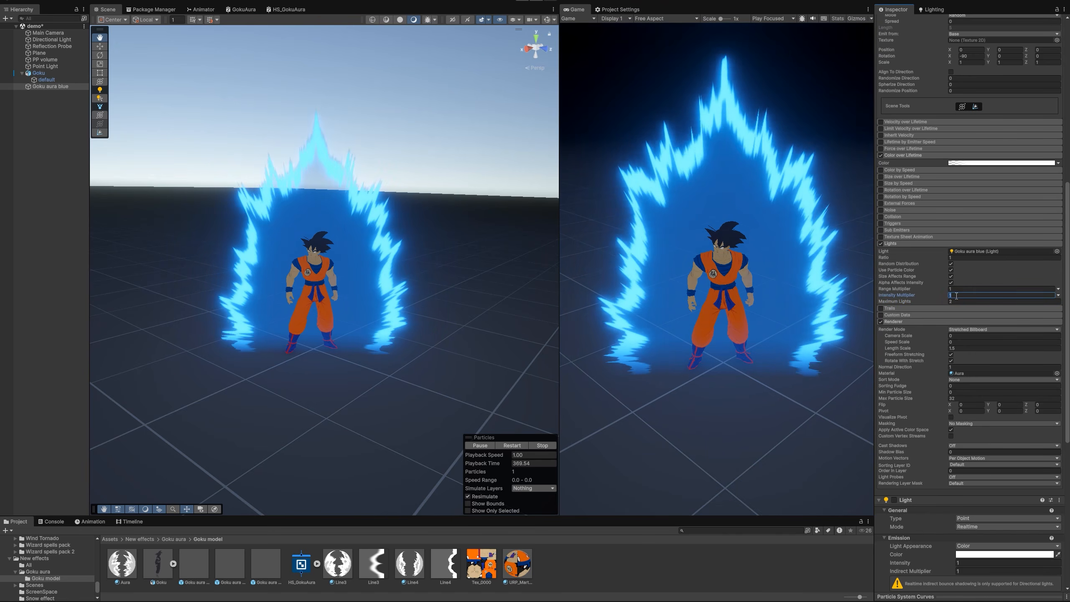
{"action": "type", "text": "5"}
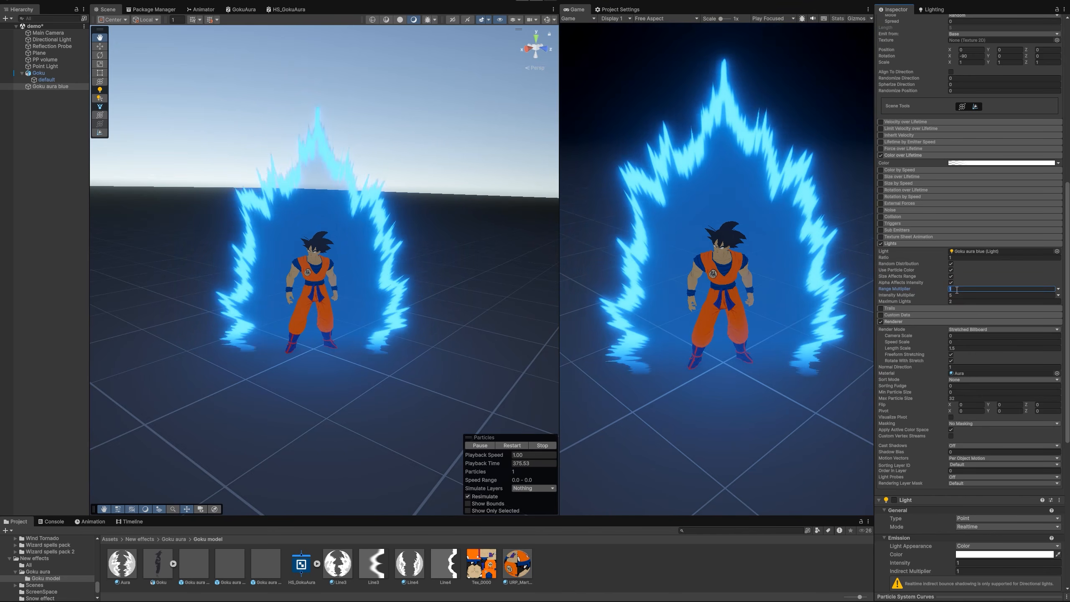
{"action": "mouse_move", "coordinate": [322, 250]}
{"action": "right_mouse_down"}
{"action": "mouse_move", "coordinate": [323, 273]}
{"action": "mouse_move", "coordinate": [311, 264]}
{"action": "right_mouse_up"}
{"action": "right_click_drag", "start_coordinate": [419, 315], "coordinate": [360, 254]}
{"action": "scroll", "coordinate": [382, 299], "scroll_direction": "up", "scroll_amount": 3}
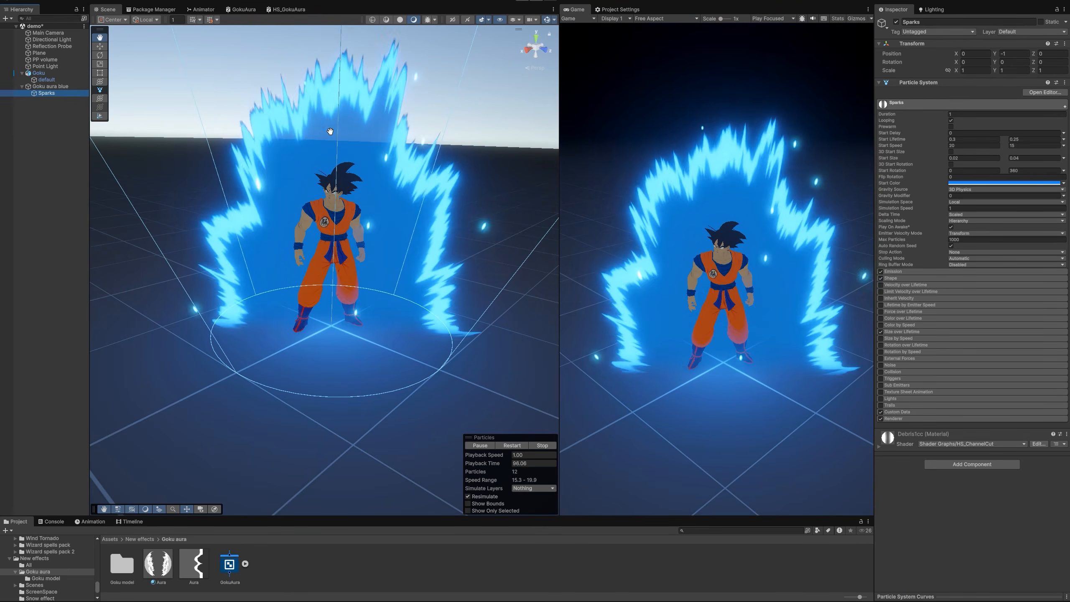
- Create a new Particle System effect from the Sparks object in the hierarchy
{"action": "left_click", "coordinate": [46, 111]}
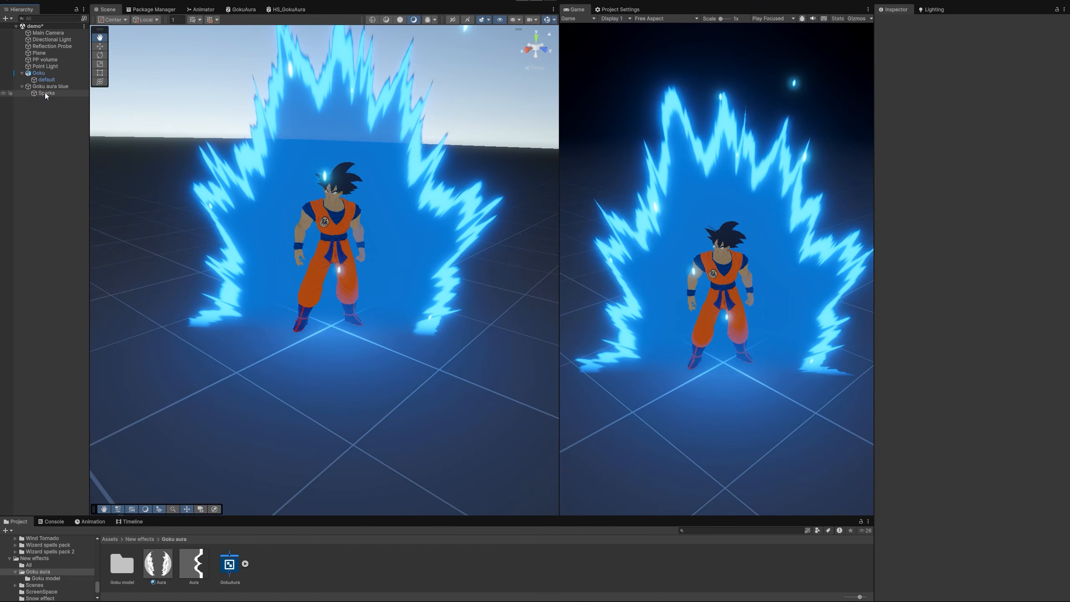
{"action": "left_click", "coordinate": [47, 93]}
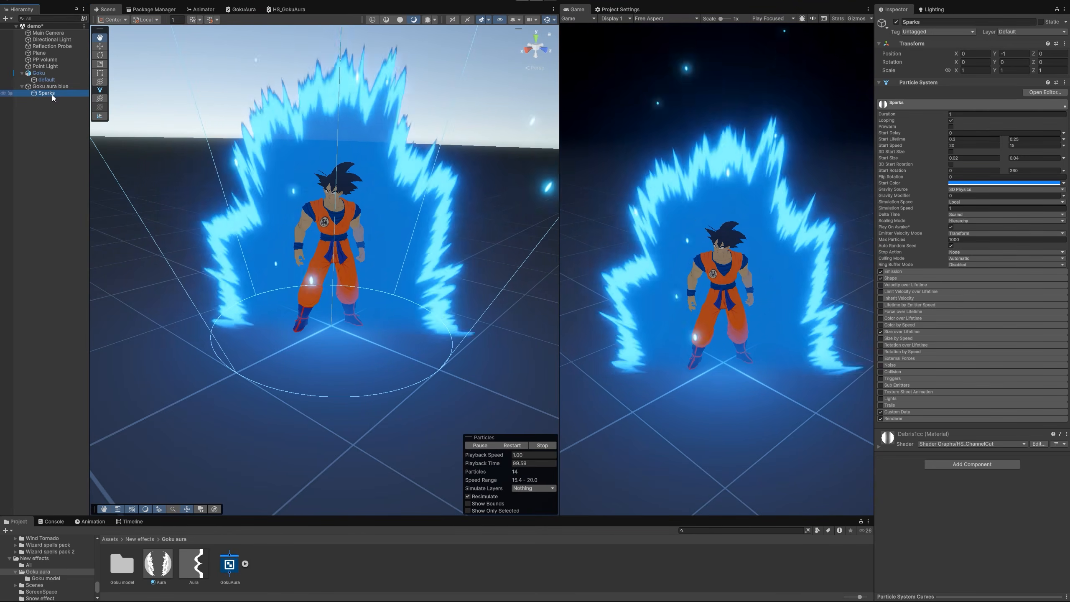
{"action": "right_click", "coordinate": [52, 97]}
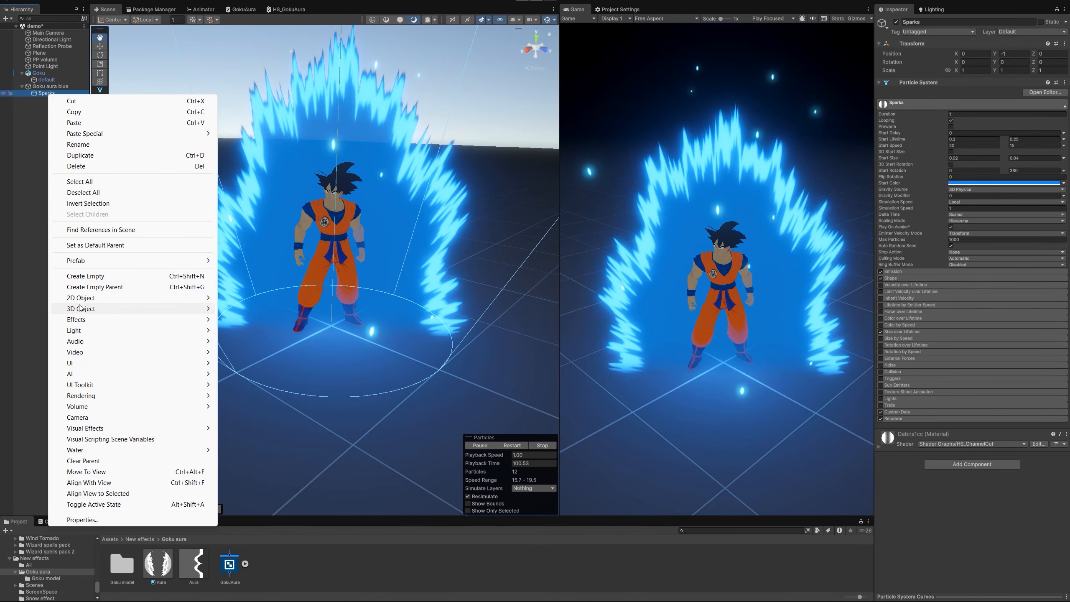
{"action": "mouse_move", "coordinate": [86, 322]}
{"action": "left_click", "coordinate": [251, 321]}
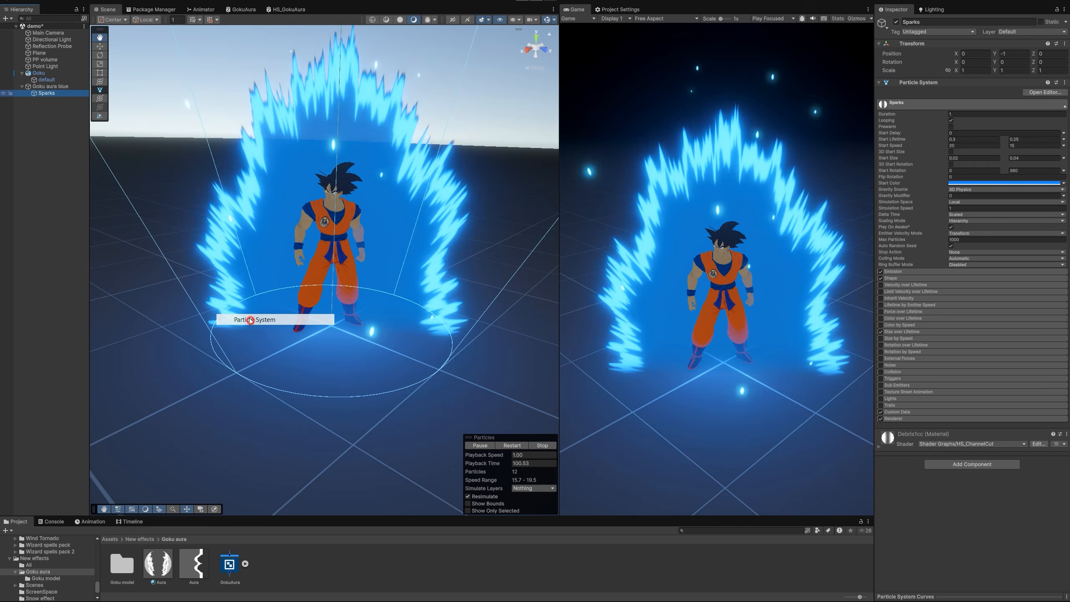
- Name the new particle system Shockwave and make it a direct child of Goku aura blue instead of Sparks
{"action": "type", "text": "Shockwave"}
{"action": "left_click", "coordinate": [60, 135]}
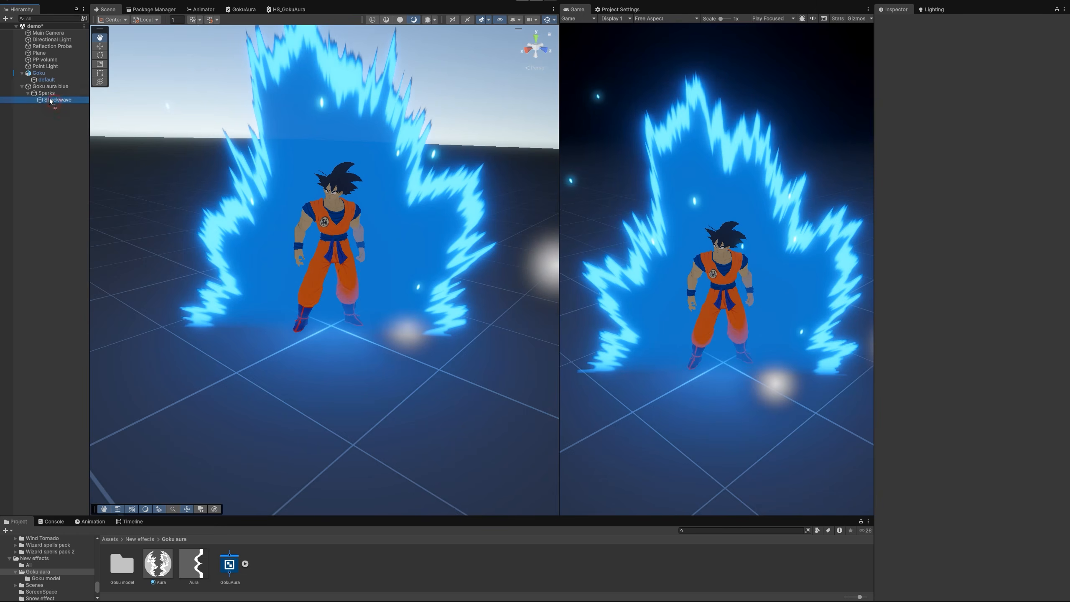
{"action": "left_click_drag", "start_coordinate": [51, 103], "coordinate": [50, 103]}
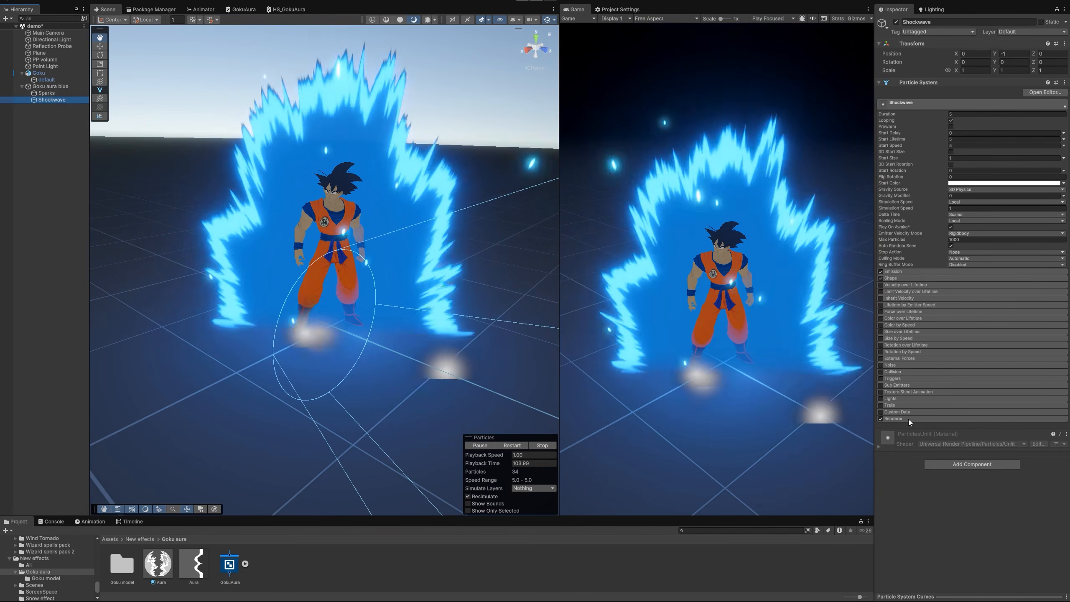
- Set the Shockwave Shape module's Angle to 0, Radius to 0.0001 and X Rotation to -90
{"action": "left_click", "coordinate": [926, 278]}
{"action": "left_click", "coordinate": [961, 291]}
{"action": "type", "text": "0"}
{"action": "left_click", "coordinate": [958, 297]}
{"action": "type", "text": "0.0001"}
{"action": "left_click", "coordinate": [969, 359]}
{"action": "type", "text": "-9"}
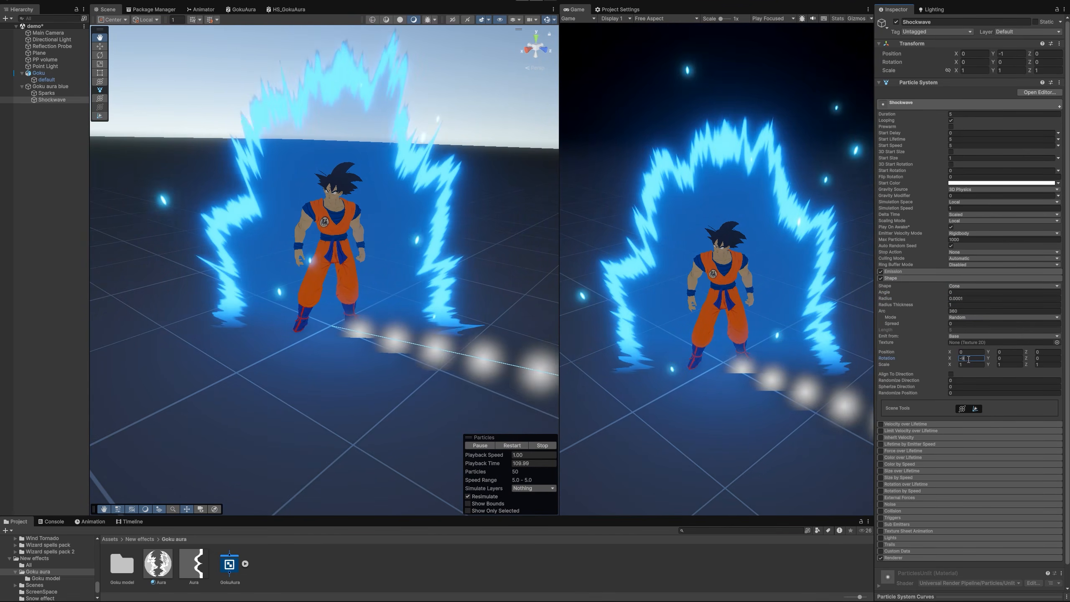
{"action": "type", "text": "0"}
- Set the Shockwave's Start Speed to 0, Start Lifetime to 0.3 and Start Size to 7
{"action": "left_click", "coordinate": [959, 146]}
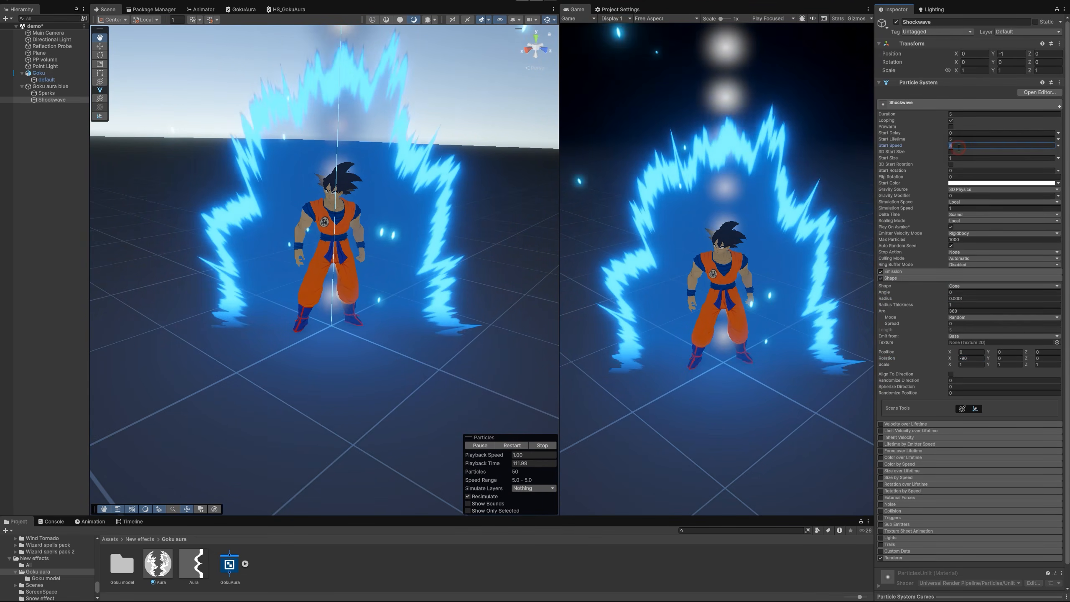
{"action": "type", "text": "0"}
{"action": "left_click", "coordinate": [959, 139]}
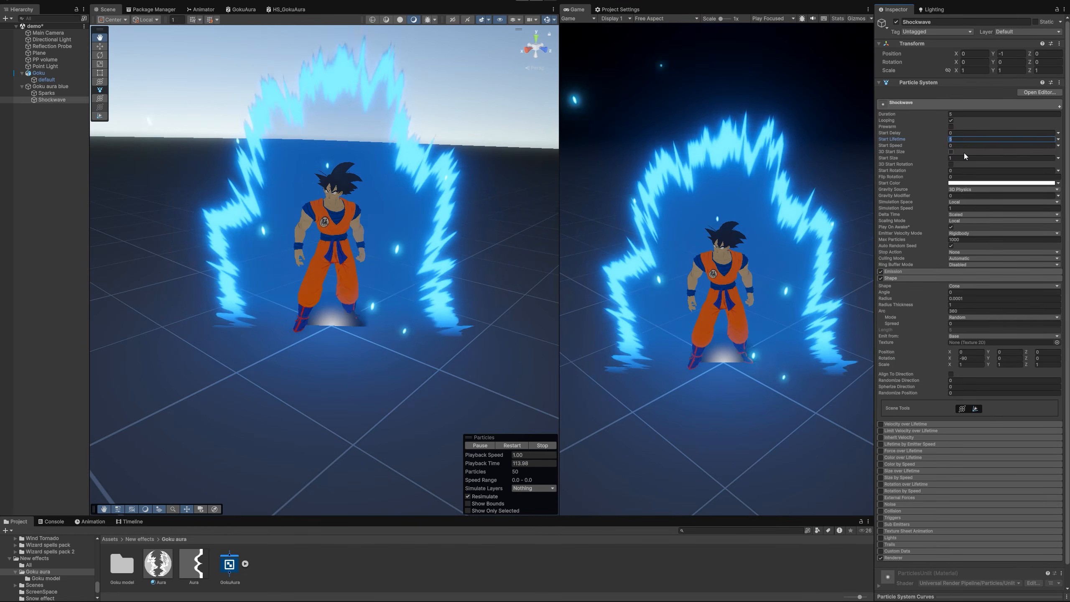
{"action": "type", "text": "0.3"}
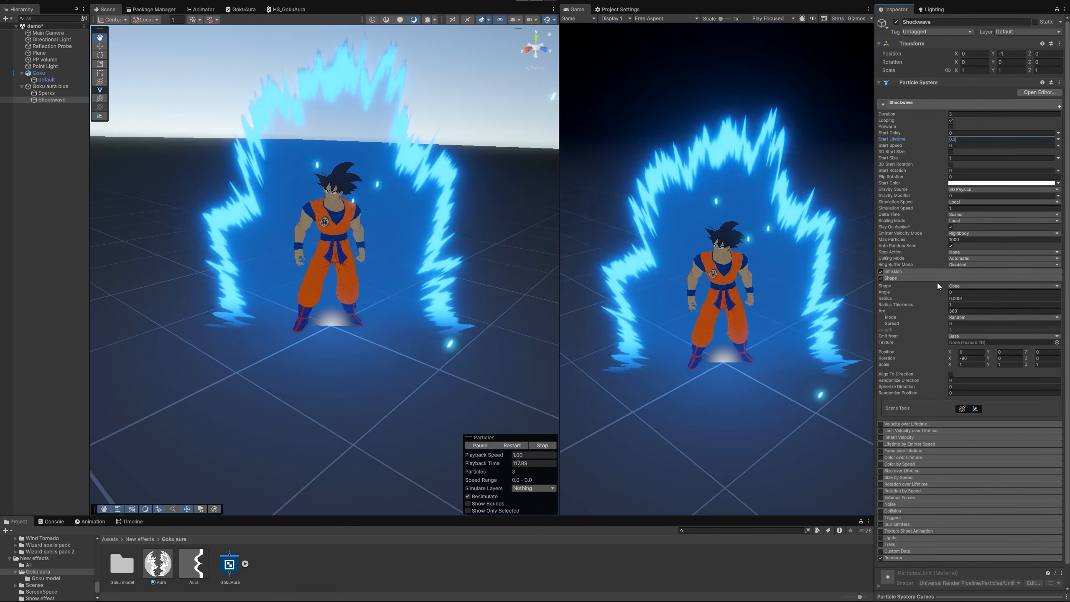
{"action": "left_click", "coordinate": [959, 158]}
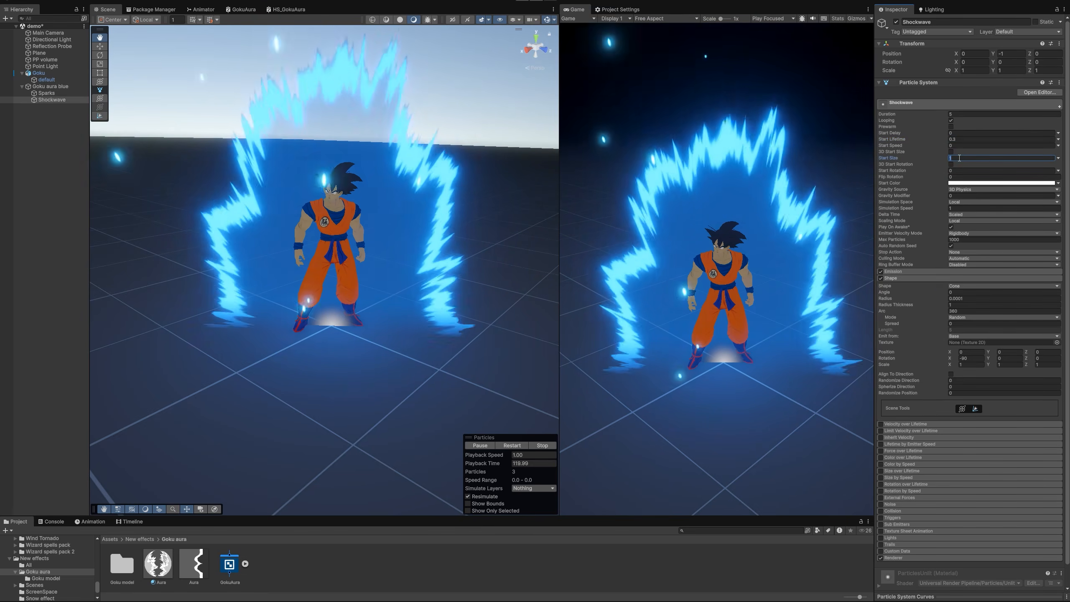
{"action": "type", "text": "7"}
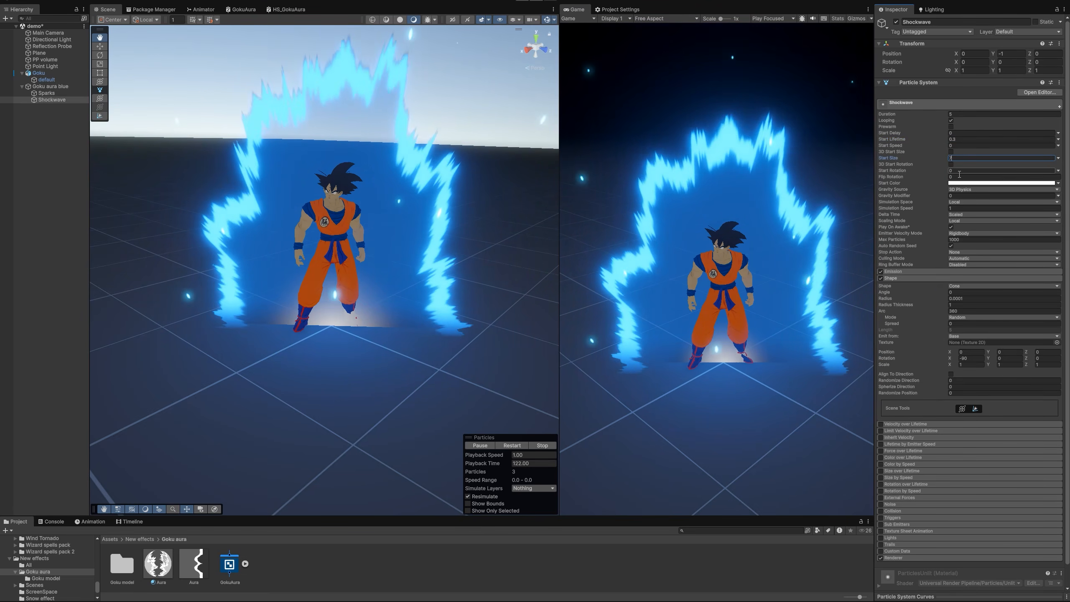
- In the Shockwave's Renderer module, set Render Mode to Mesh with the Quad mesh and Render Alignment to Local
{"action": "scroll", "coordinate": [953, 401], "scroll_direction": "down", "scroll_amount": 2}
{"action": "left_click", "coordinate": [893, 536]}
{"action": "scroll", "coordinate": [968, 463], "scroll_direction": "down", "scroll_amount": 6}
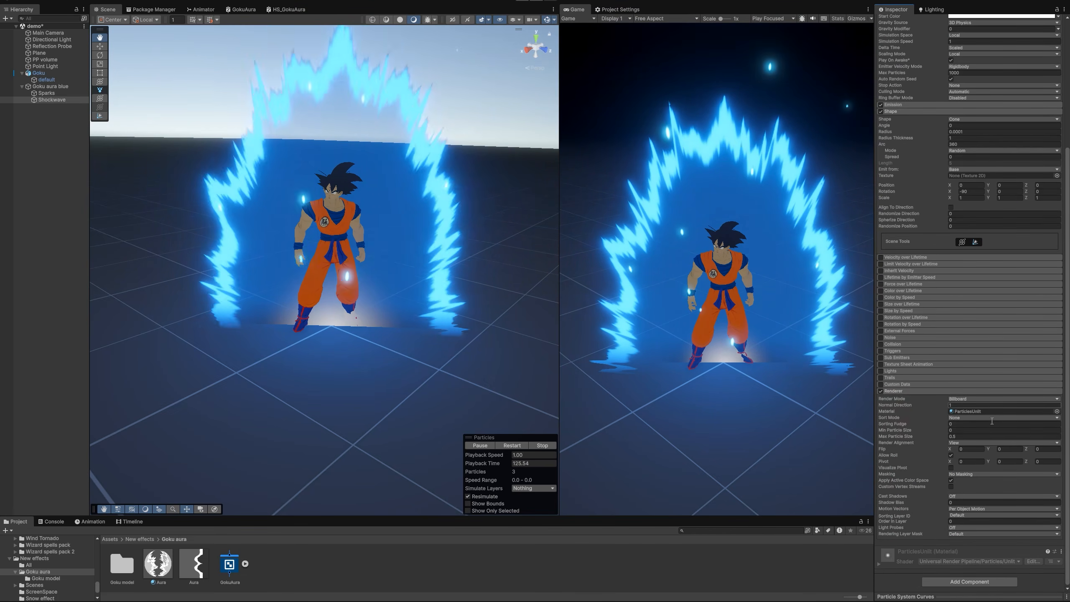
{"action": "left_click", "coordinate": [966, 398]}
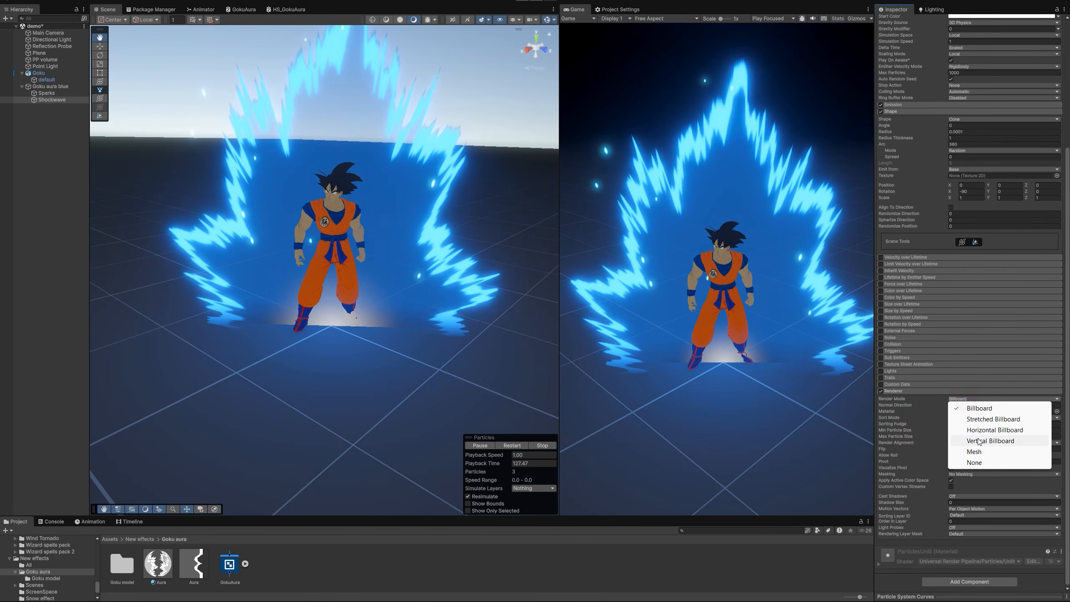
{"action": "left_click", "coordinate": [976, 451]}
{"action": "left_click", "coordinate": [1055, 415]}
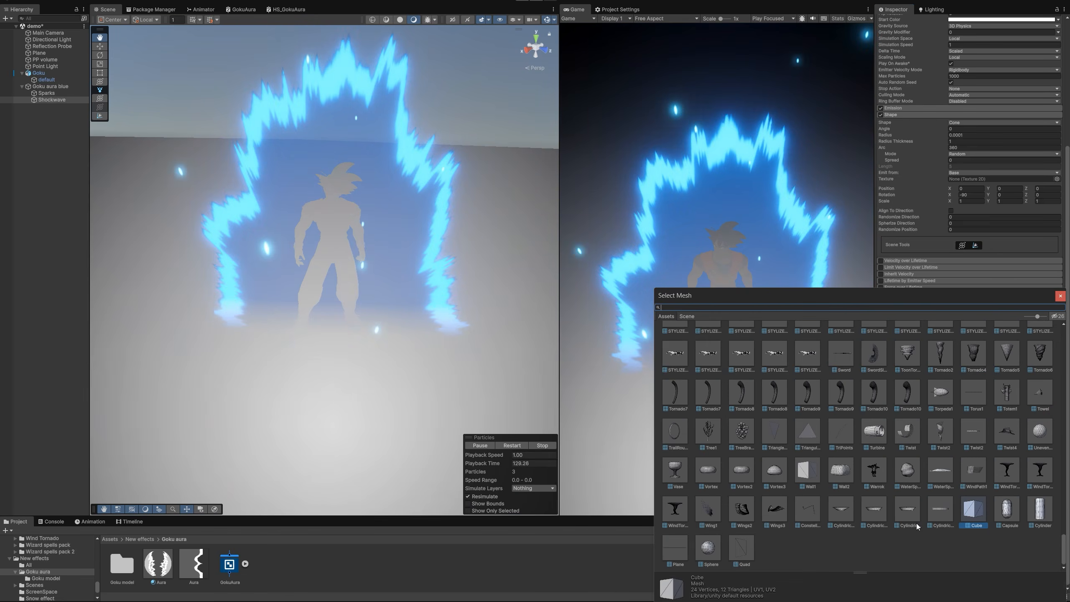
{"action": "double_click", "coordinate": [745, 555]}
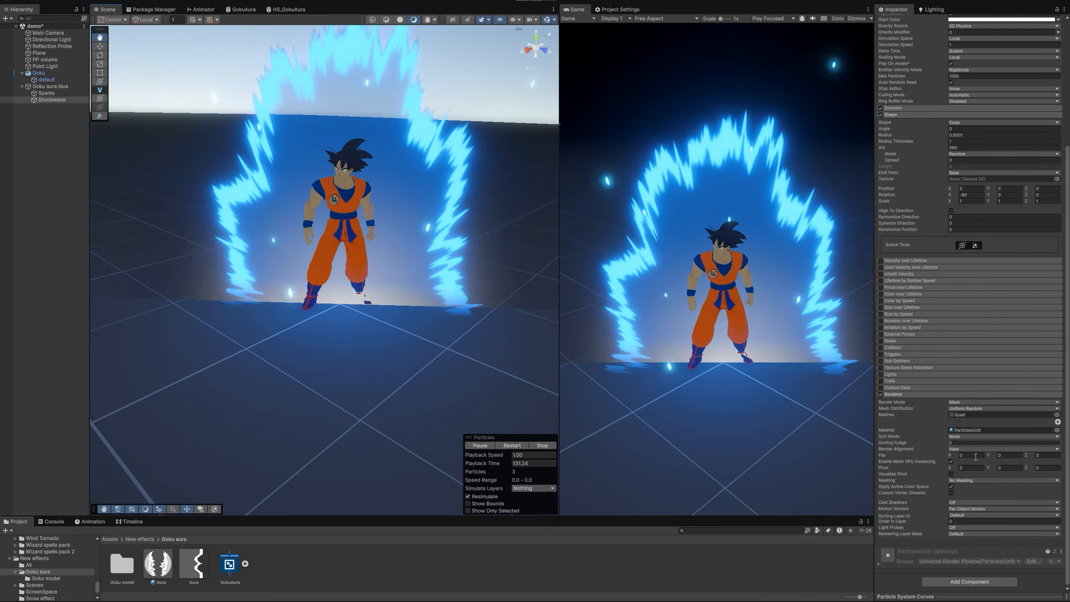
{"action": "left_click", "coordinate": [964, 448]}
{"action": "left_click", "coordinate": [977, 480]}
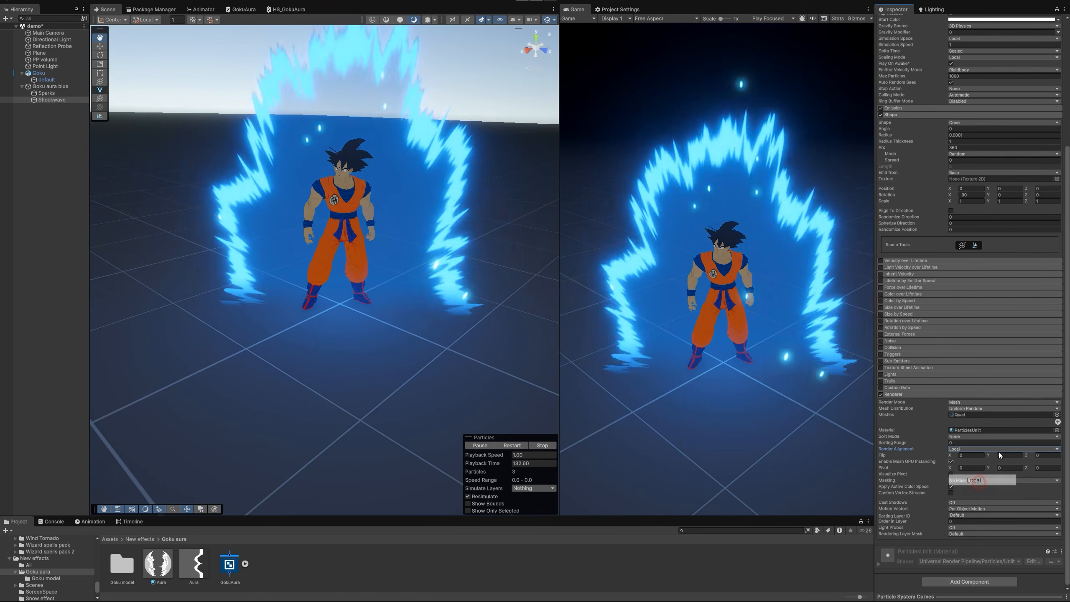
- Enable 3D Start Rotation on the Shockwave and set its X and Z rotation to 90
{"action": "scroll", "coordinate": [968, 295], "scroll_direction": "up", "scroll_amount": 8}
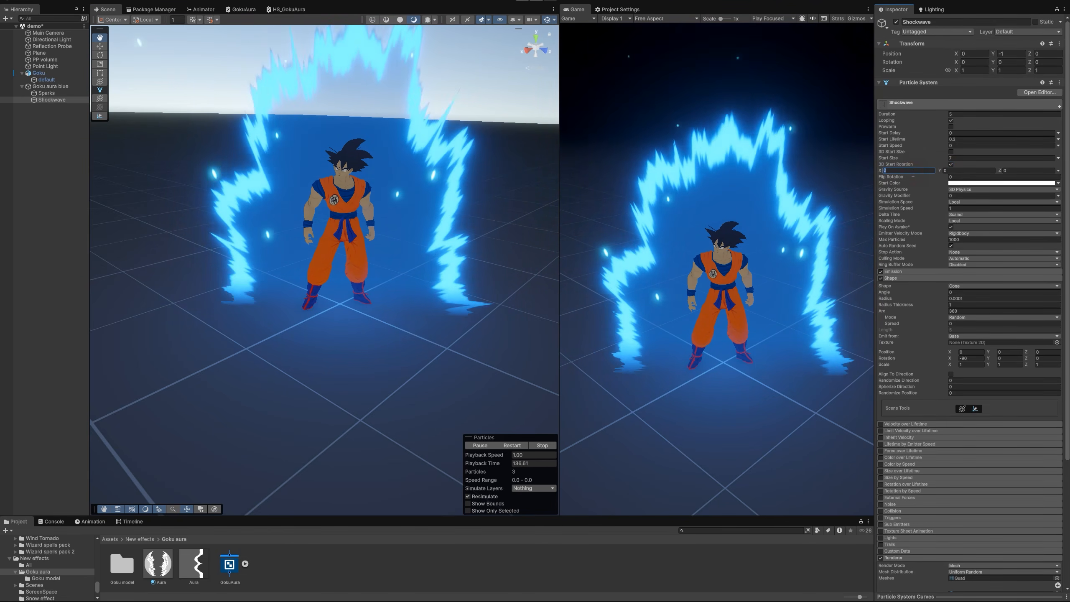
{"action": "type", "text": "90"}
{"action": "key", "text": "Tab"}
{"action": "key", "text": "Tab"}
{"action": "type", "text": "90"}
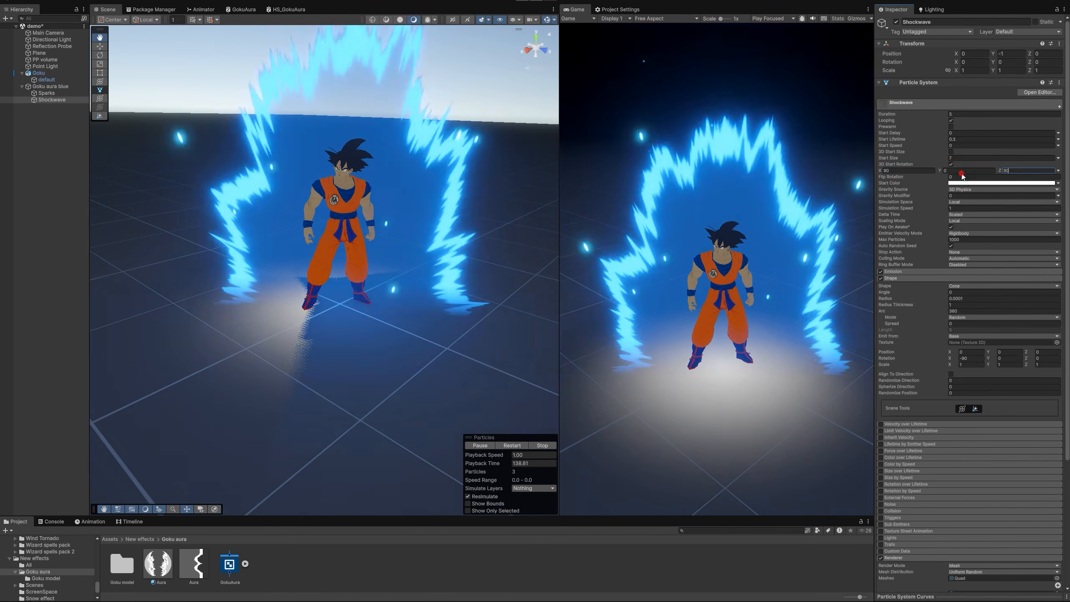
- Switch Start Rotation to Random Between Two Constants, keeping X and Z at 90 and ranging Y from 0 to 360
{"action": "left_click", "coordinate": [962, 172]}
{"action": "left_click", "coordinate": [1057, 170]}
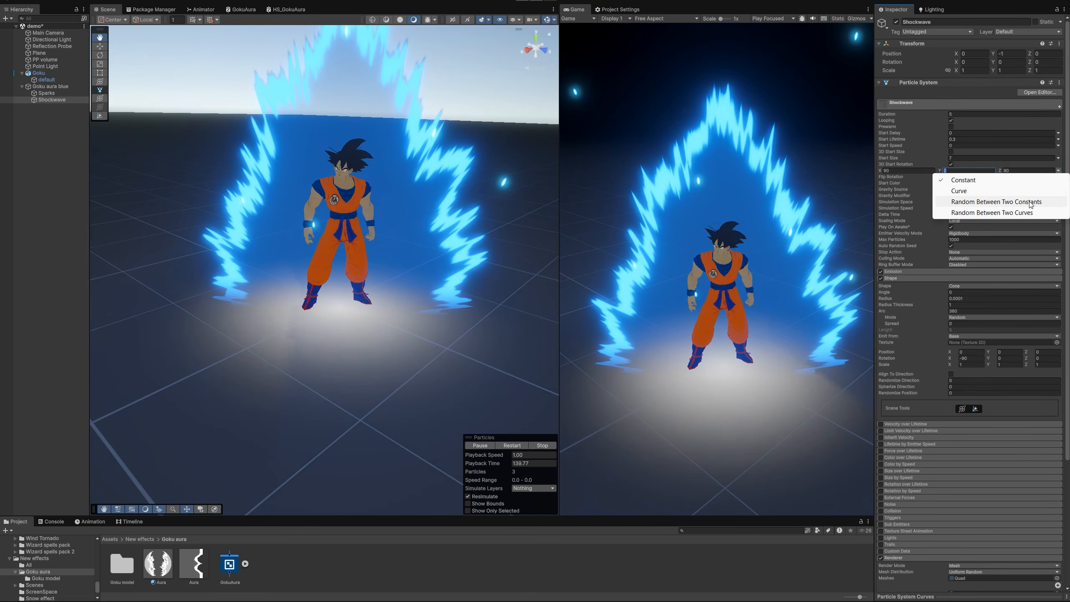
{"action": "left_click", "coordinate": [1029, 201]}
{"action": "left_click", "coordinate": [1019, 176]}
{"action": "type", "text": "90"}
{"action": "left_click", "coordinate": [969, 177]}
{"action": "type", "text": "360"}
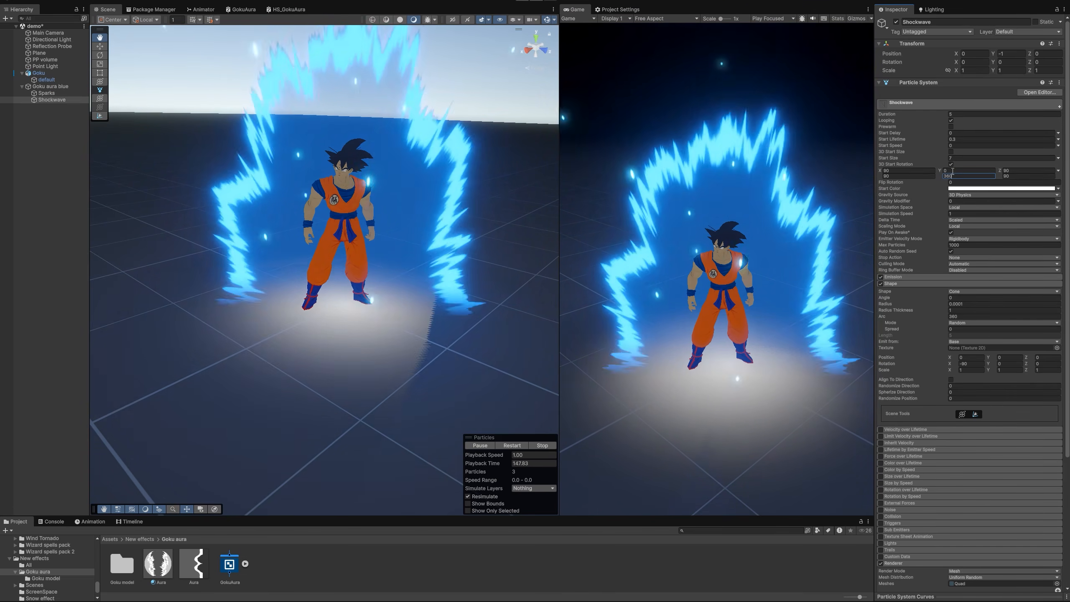
{"action": "left_click", "coordinate": [951, 171]}
{"action": "left_click", "coordinate": [954, 176]}
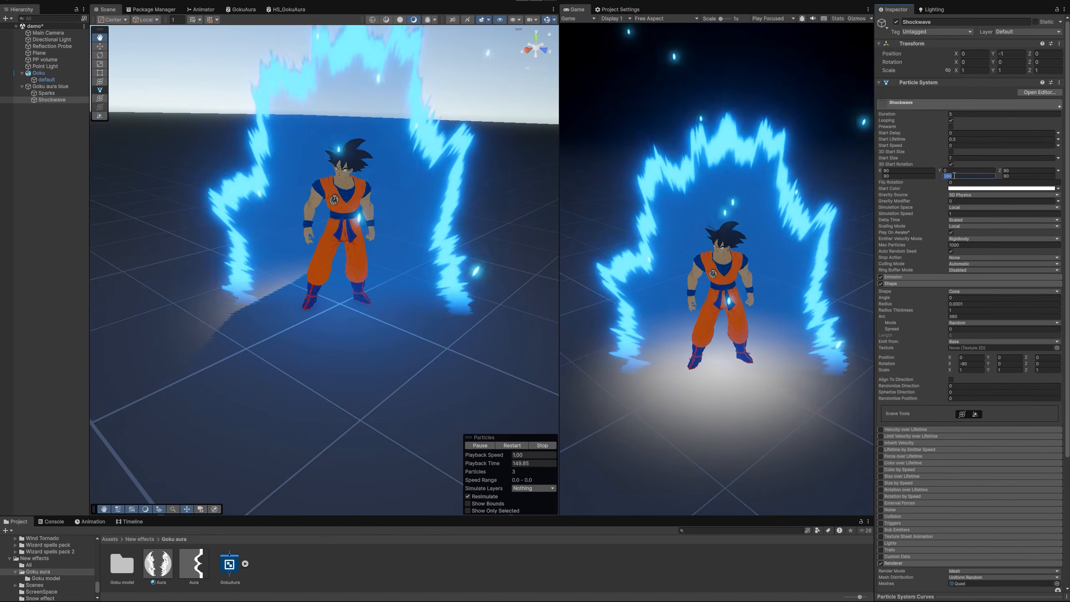
- Set the Shape module's Y Position to 0.01 and the Start Color to the saved blue swatch with hue 215
{"action": "left_click", "coordinate": [999, 357]}
{"action": "type", "text": "0.01"}
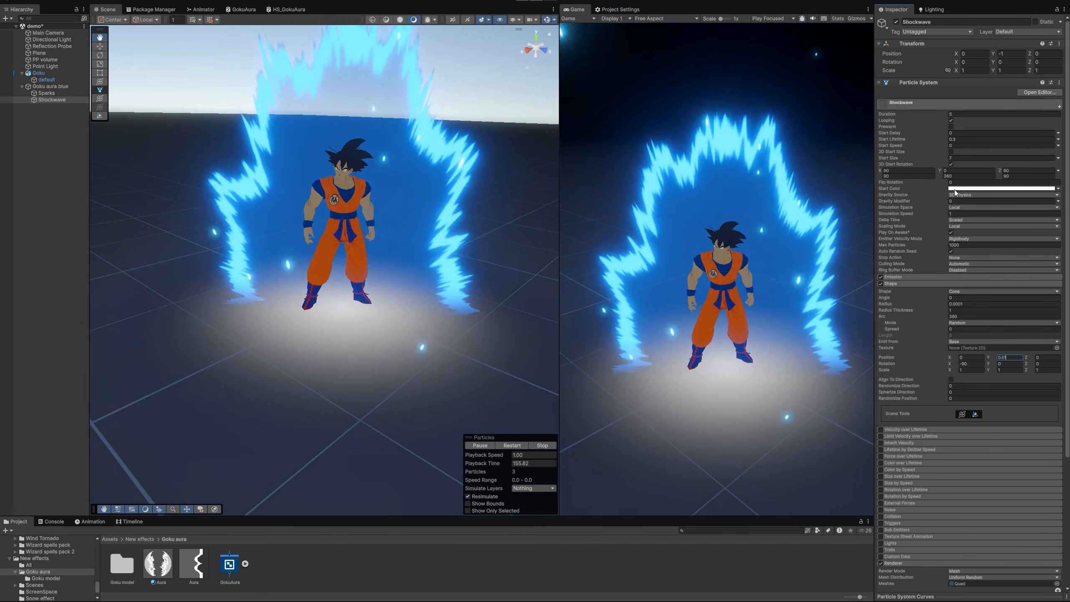
{"action": "left_click", "coordinate": [1001, 189]}
{"action": "left_click", "coordinate": [1003, 395]}
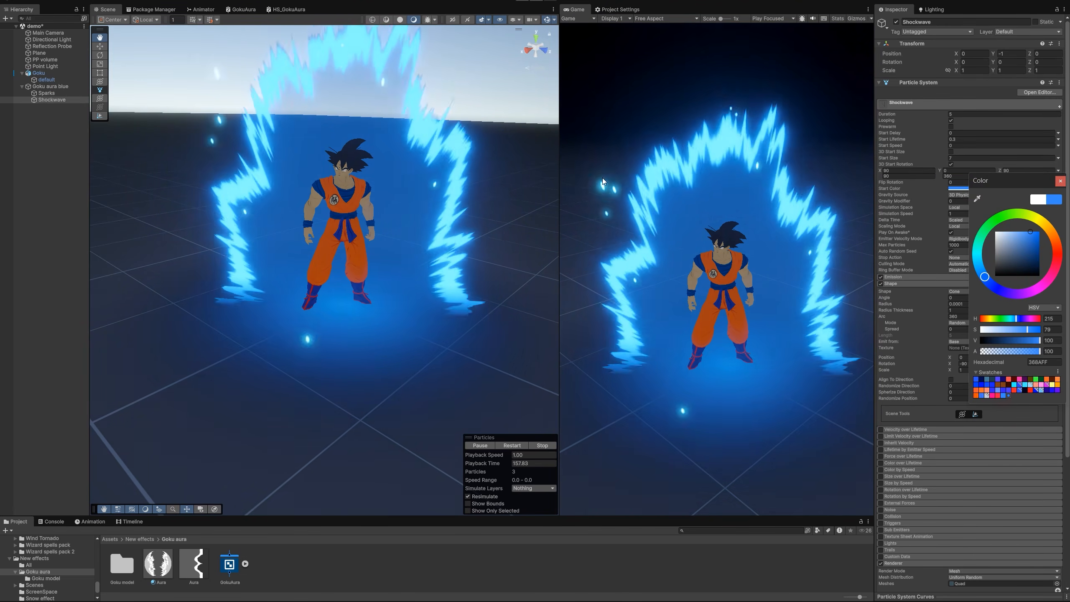
{"action": "right_click_drag", "start_coordinate": [361, 205], "coordinate": [353, 200]}
{"action": "key", "text": "s"}
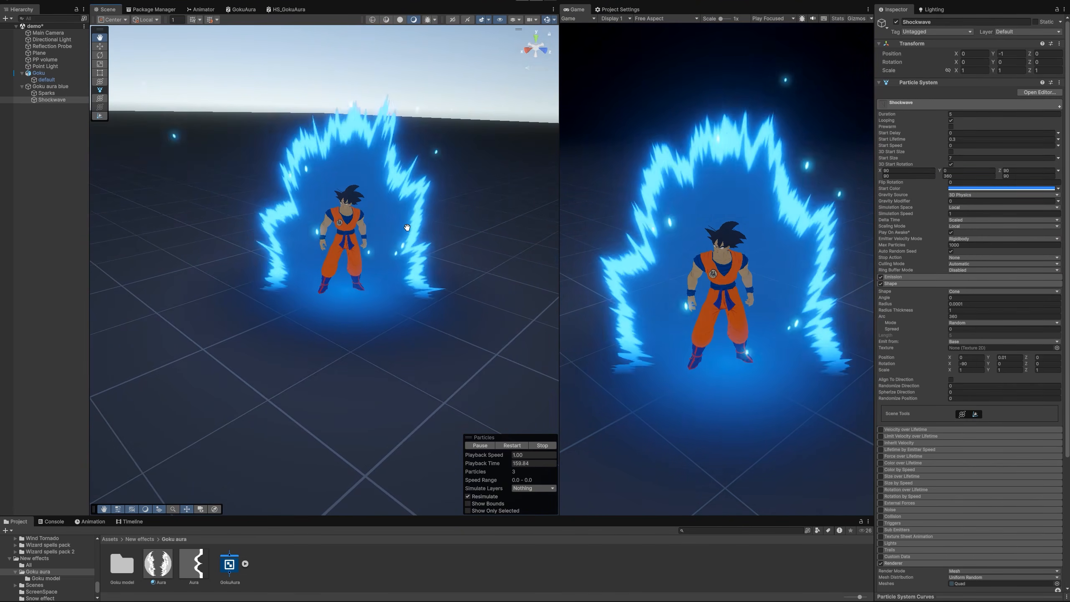
- Enable the Shockwave's Size over Lifetime module and expand its settings
{"action": "scroll", "coordinate": [965, 310], "scroll_direction": "down", "scroll_amount": 4}
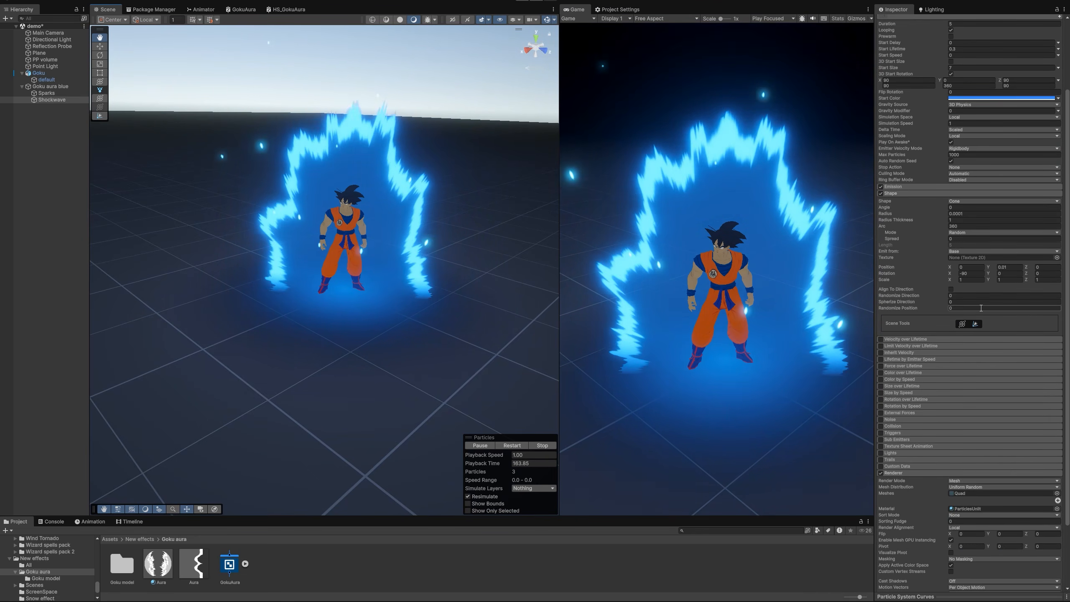
{"action": "scroll", "coordinate": [912, 446], "scroll_direction": "up", "scroll_amount": 4}
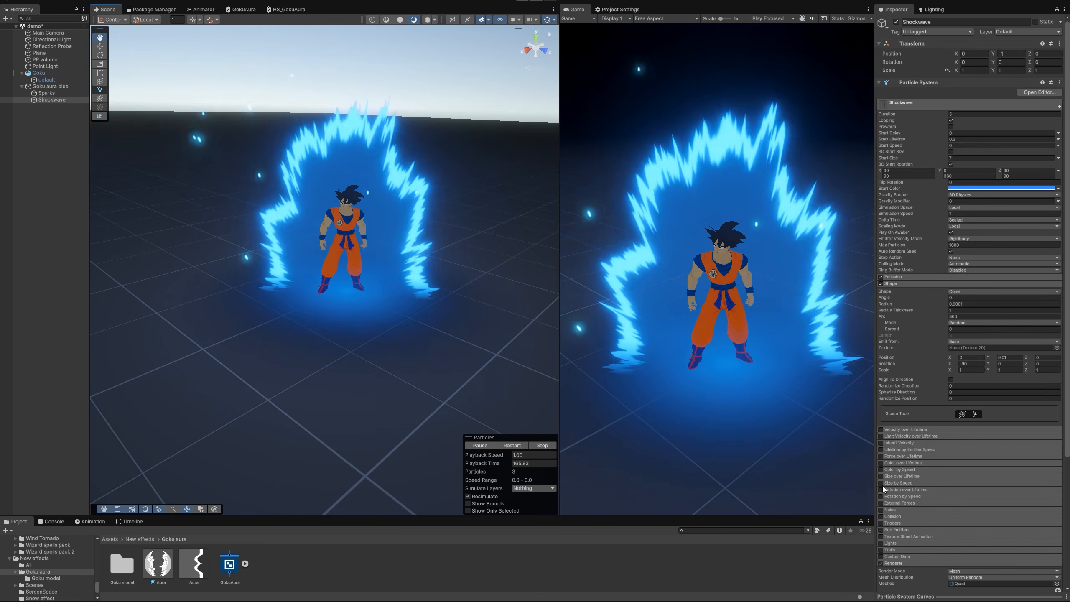
{"action": "left_click", "coordinate": [881, 476]}
{"action": "left_click", "coordinate": [888, 476]}
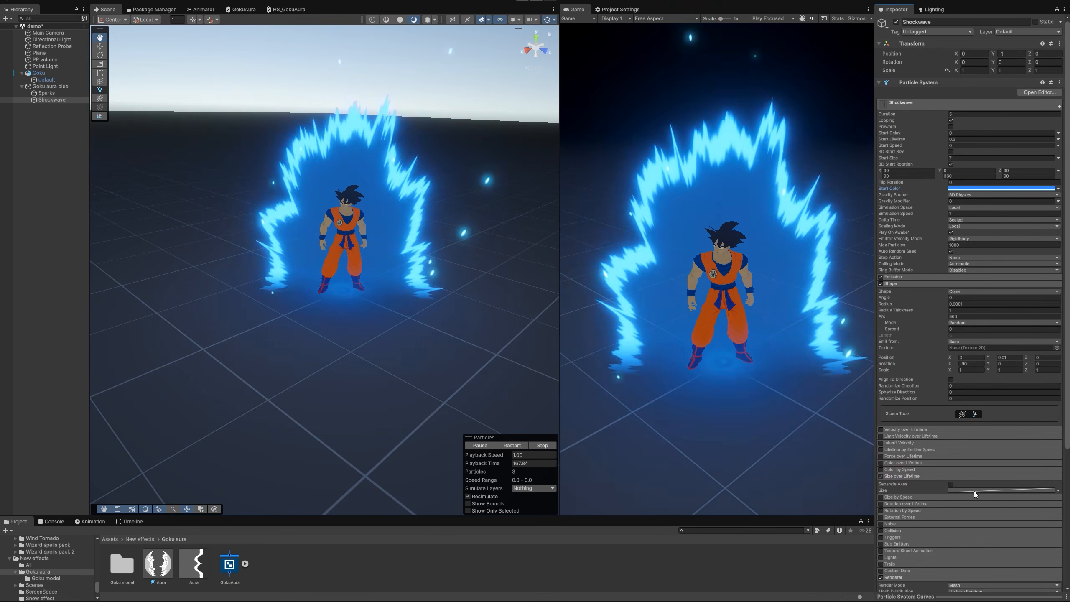
- Set the Shockwave Emission module's Rate over Time to 6
{"action": "left_click", "coordinate": [947, 277]}
{"action": "left_click", "coordinate": [965, 285]}
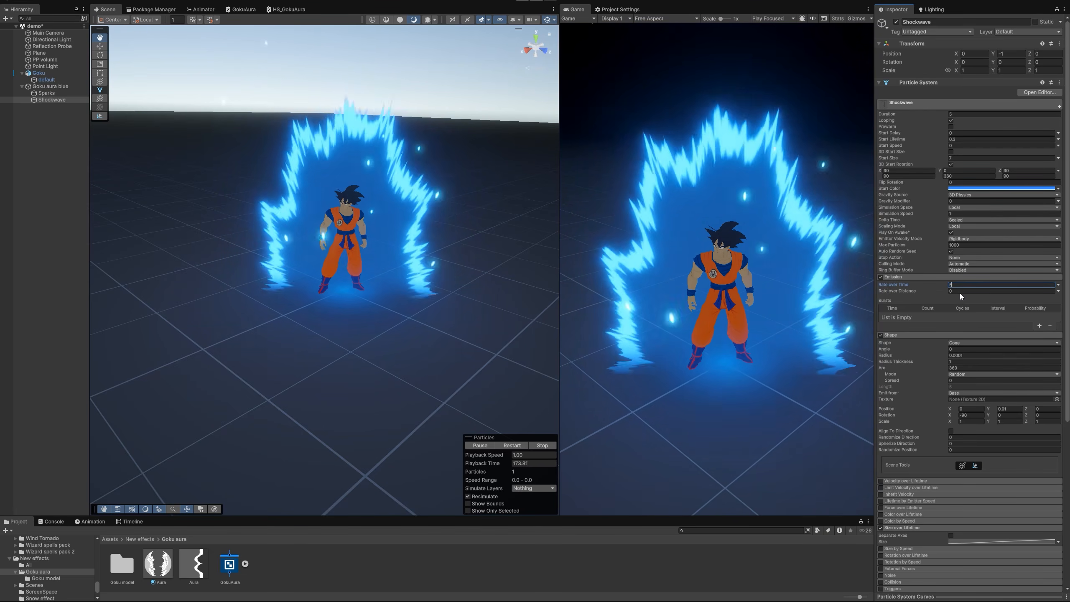
{"action": "type", "text": "5"}
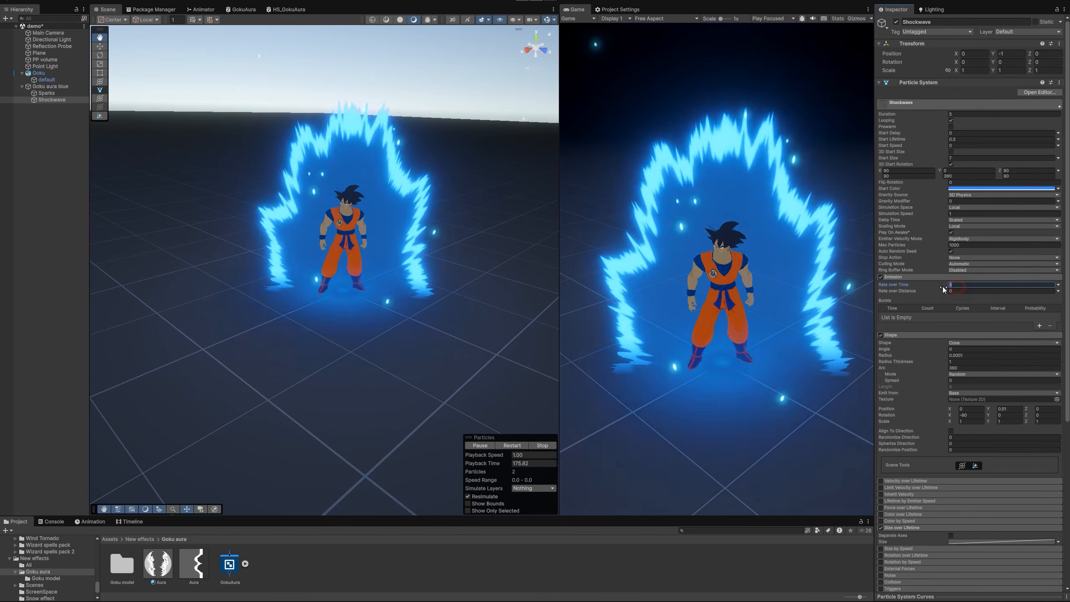
{"action": "type", "text": "6"}
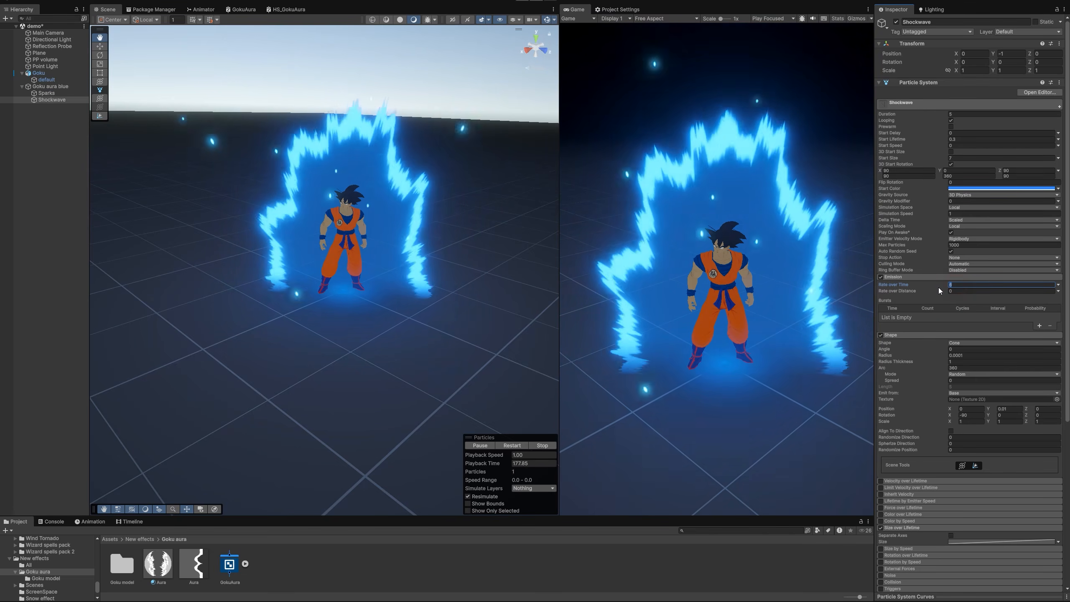
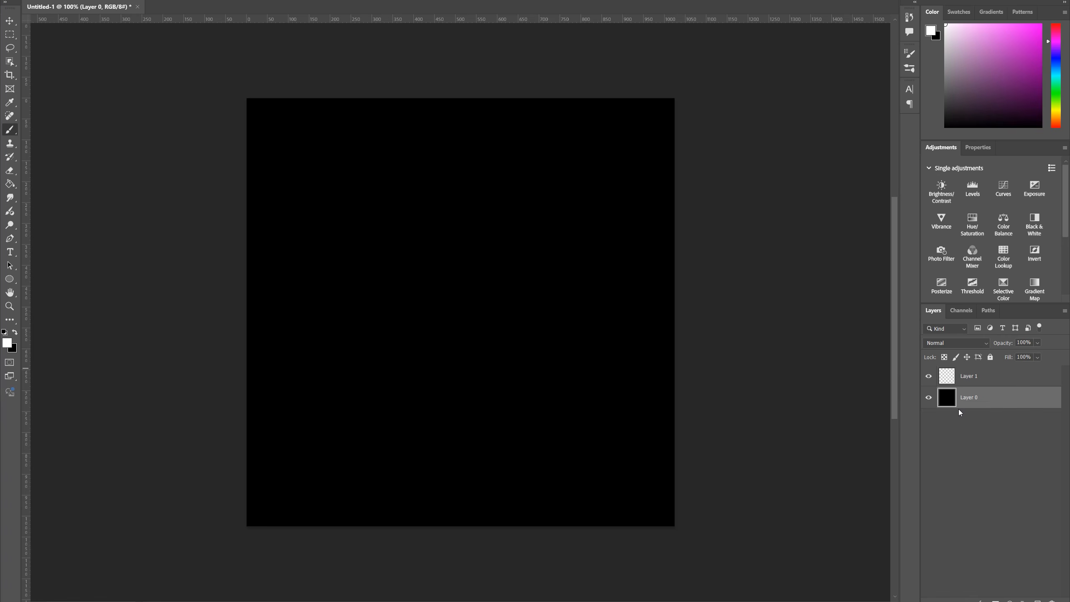
- Switch to Photoshop and add a Gradient Overlay with the Radial style to the black Layer 0
{"action": "double_click", "coordinate": [947, 400]}
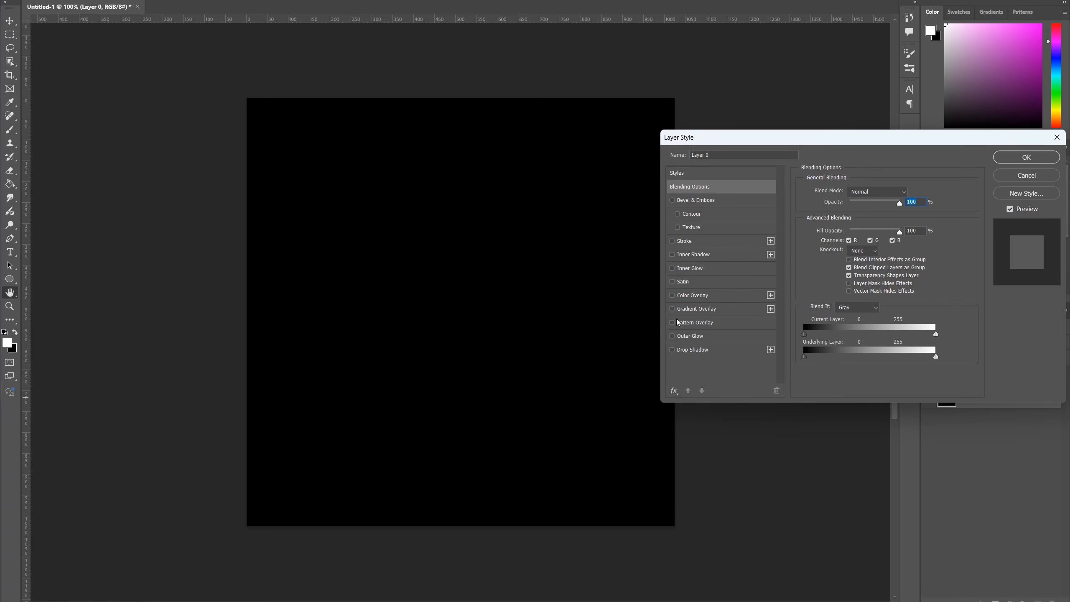
{"action": "left_click", "coordinate": [695, 310]}
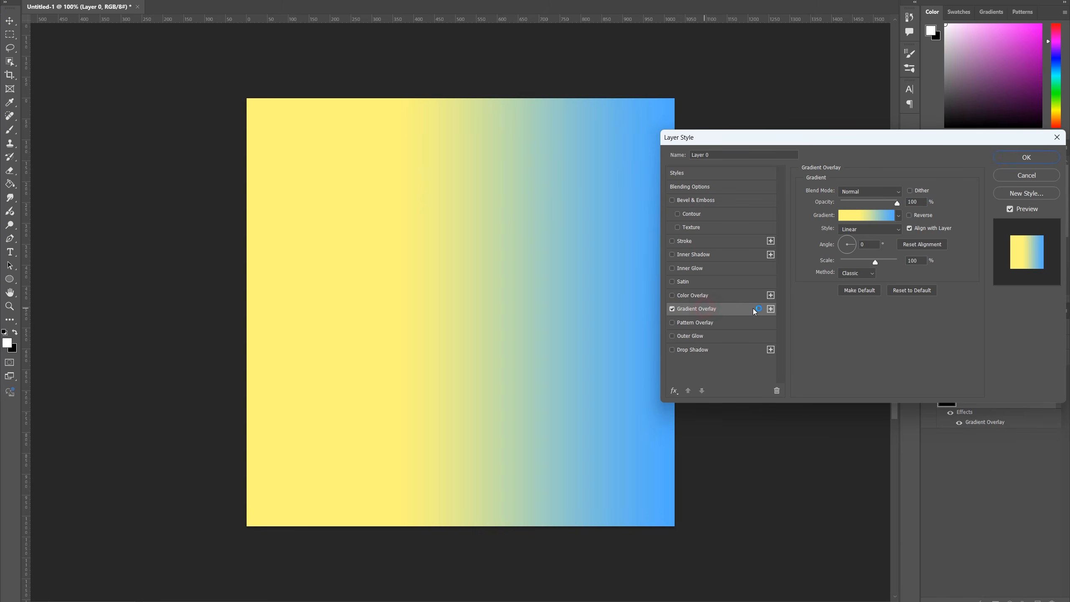
{"action": "left_click", "coordinate": [861, 278]}
{"action": "left_click", "coordinate": [862, 231]}
{"action": "left_click", "coordinate": [863, 231]}
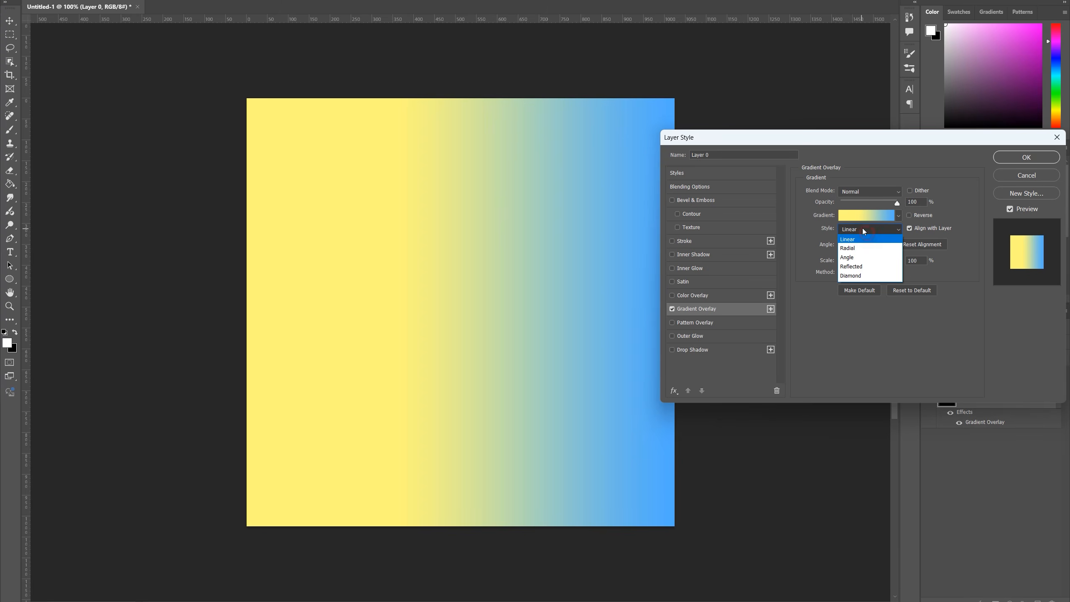
{"action": "left_click", "coordinate": [866, 258]}
{"action": "left_click", "coordinate": [859, 232]}
{"action": "left_click", "coordinate": [857, 248]}
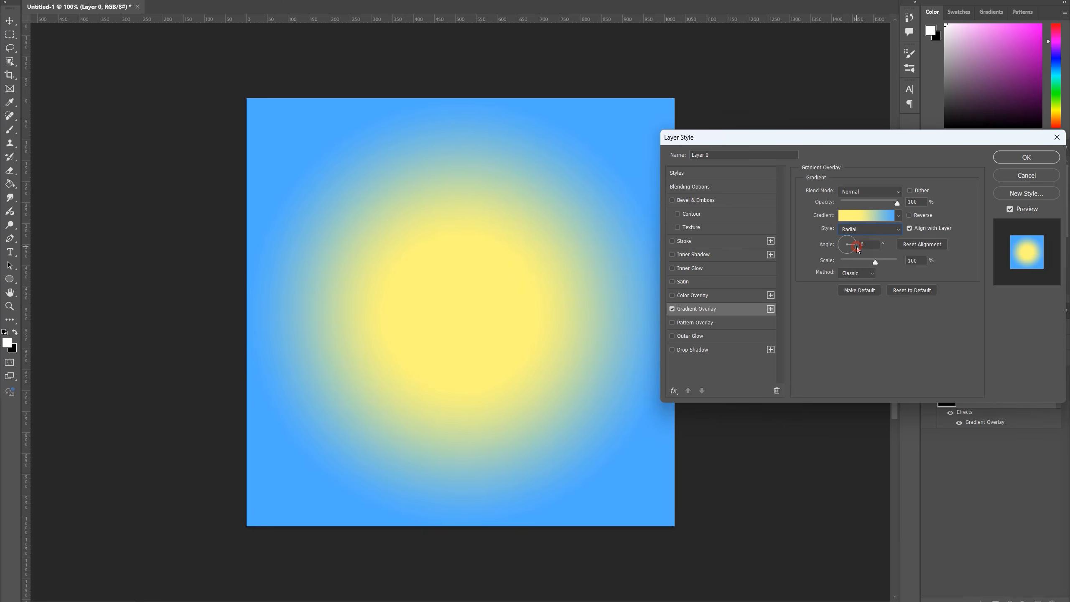
- Change the overlay gradient's yellow color stop to white, ffffff
{"action": "left_click", "coordinate": [861, 215]}
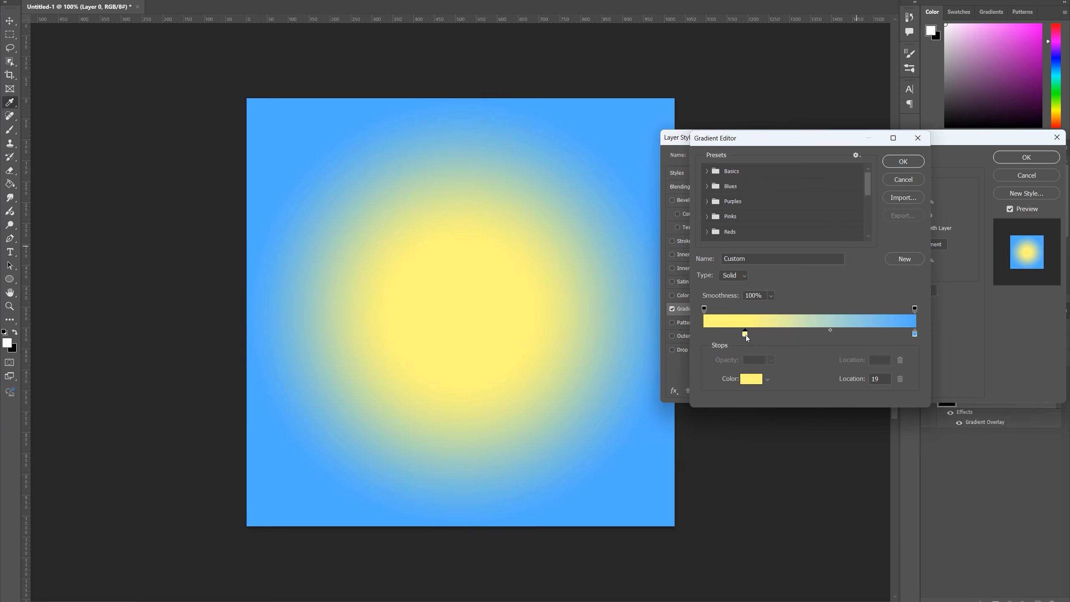
{"action": "left_click", "coordinate": [751, 378]}
{"action": "type", "text": "ffffff"}
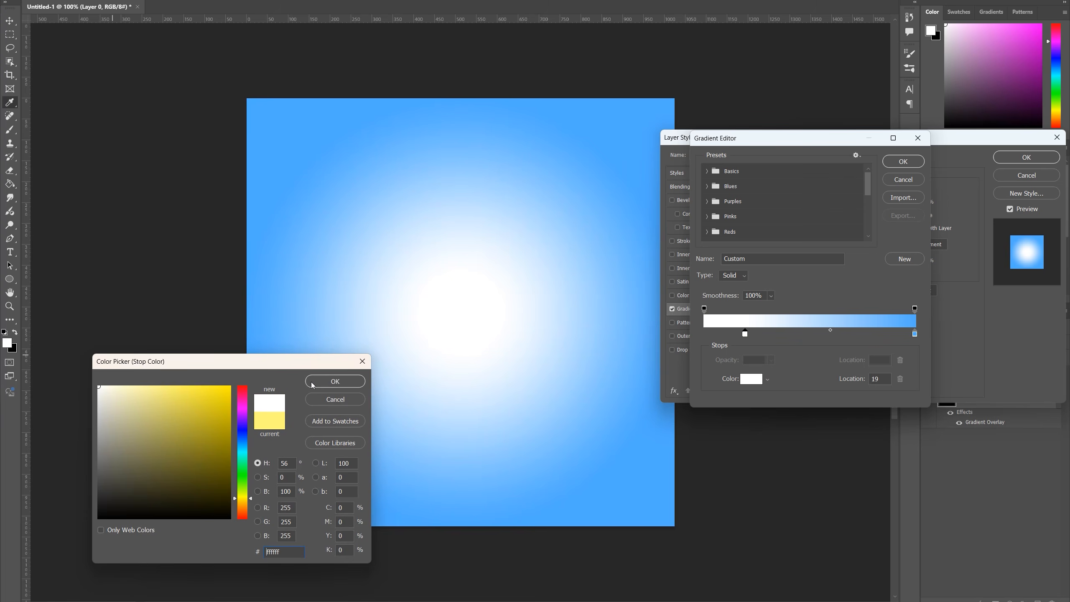
{"action": "left_click", "coordinate": [334, 381]}
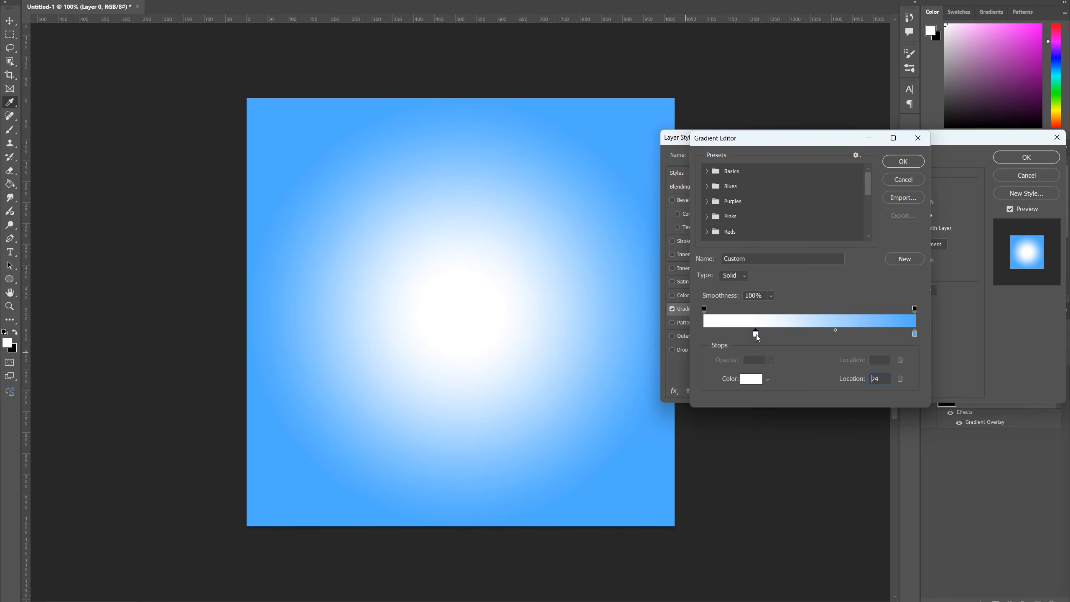
- Shift the gradient's white stop outward and add a black stop, 000000, at location 3 for a dark center
{"action": "left_click_drag", "start_coordinate": [756, 333], "coordinate": [796, 334]}
{"action": "left_click_drag", "start_coordinate": [716, 335], "coordinate": [718, 336]}
{"action": "left_click", "coordinate": [750, 378]}
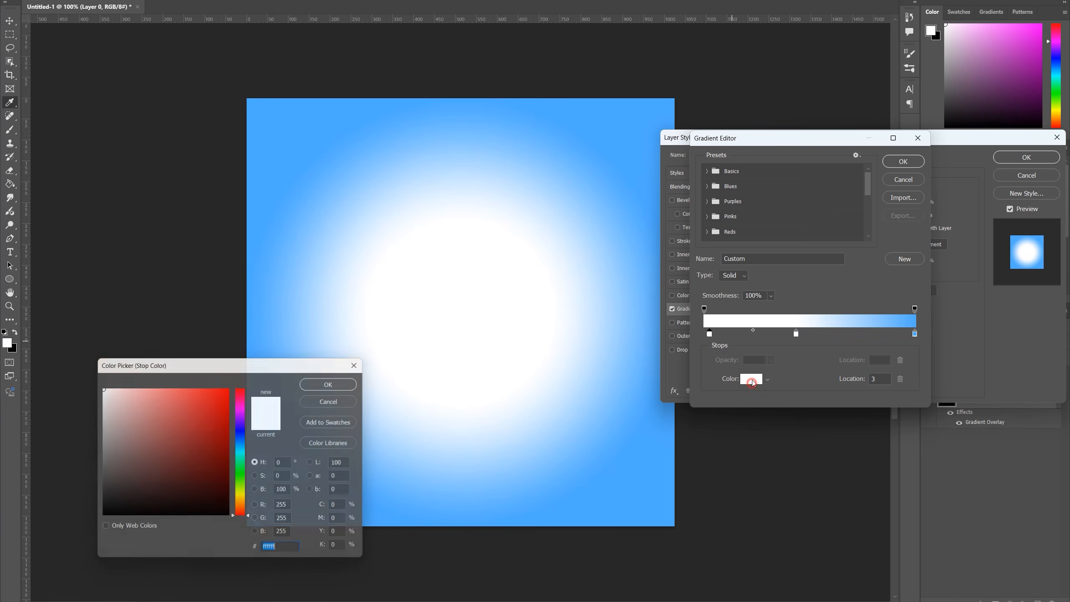
{"action": "type", "text": "000000"}
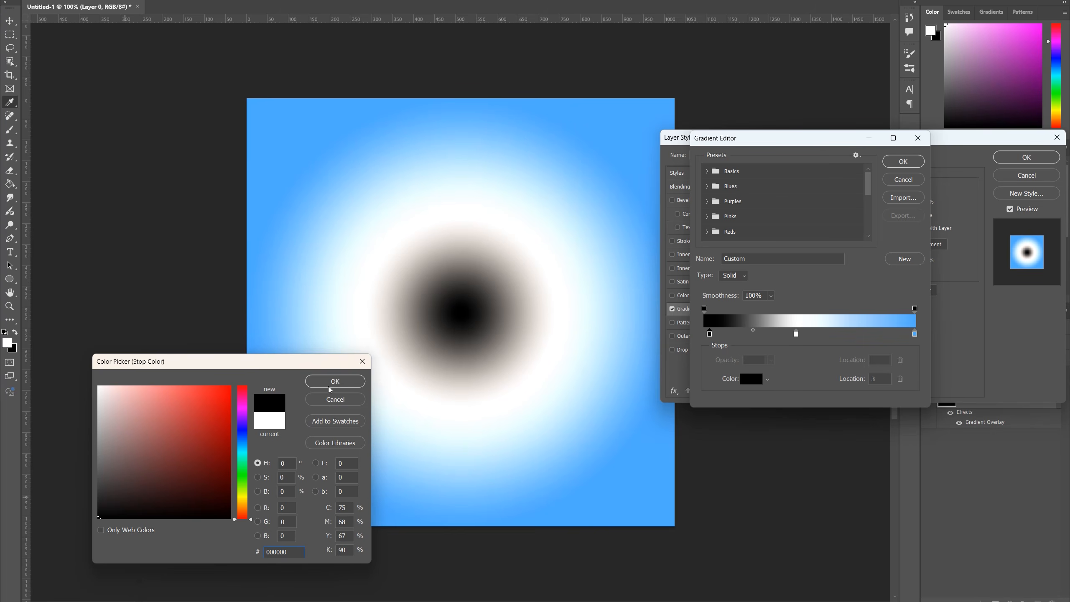
{"action": "left_click", "coordinate": [330, 387]}
{"action": "left_click", "coordinate": [903, 162]}
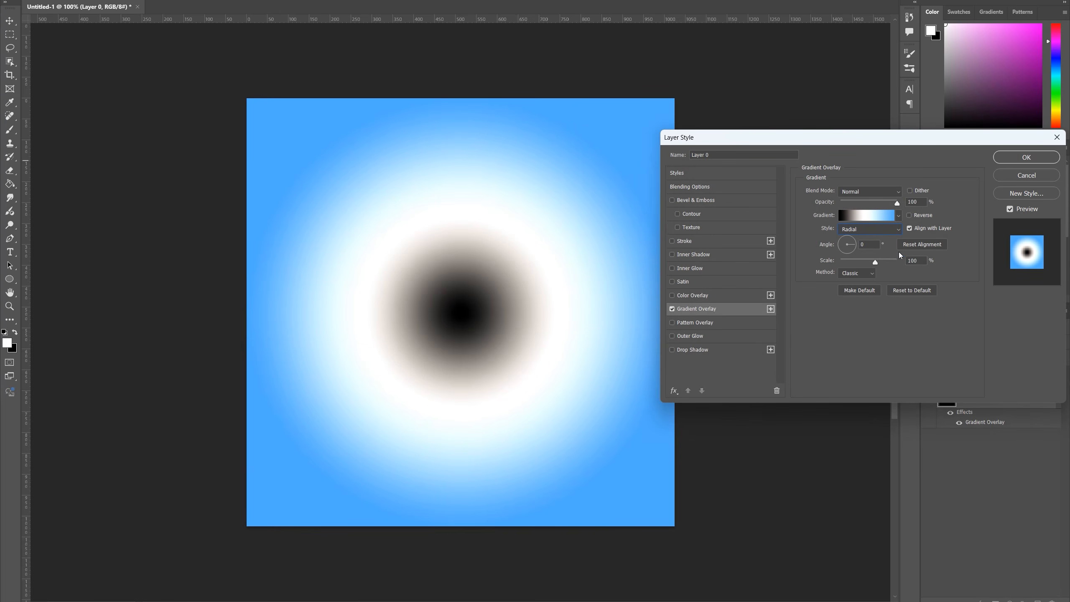
- Move the gradient's white stop near the outer end and the blue stop to location 93, recoloring the blue one black, 000000
{"action": "left_click", "coordinate": [873, 215]}
{"action": "left_click_drag", "start_coordinate": [796, 334], "coordinate": [900, 335]}
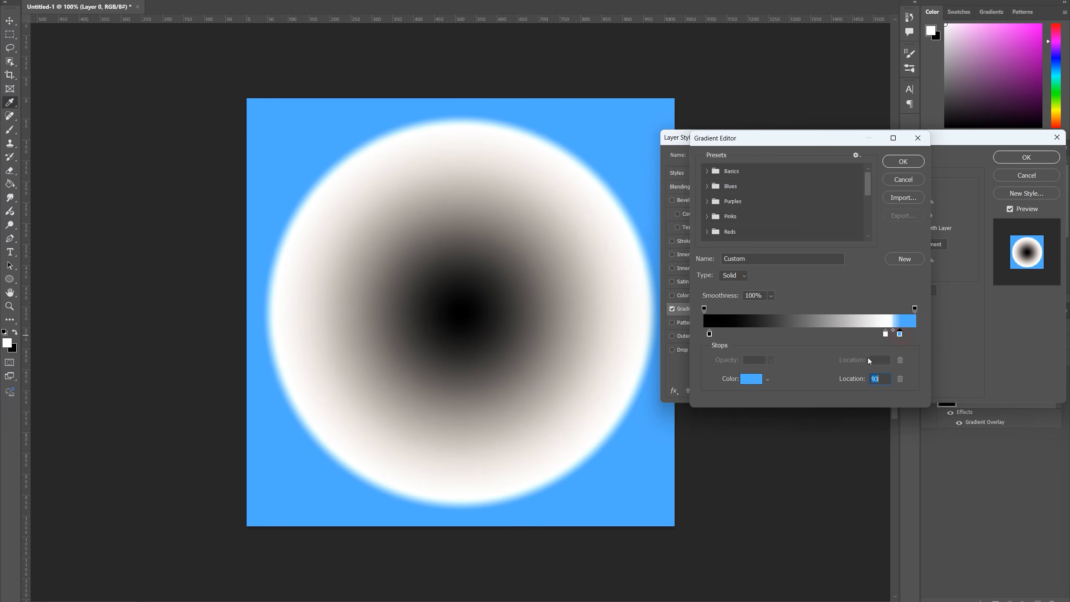
{"action": "left_click", "coordinate": [753, 383]}
{"action": "left_click_drag", "start_coordinate": [219, 444], "coordinate": [55, 538]}
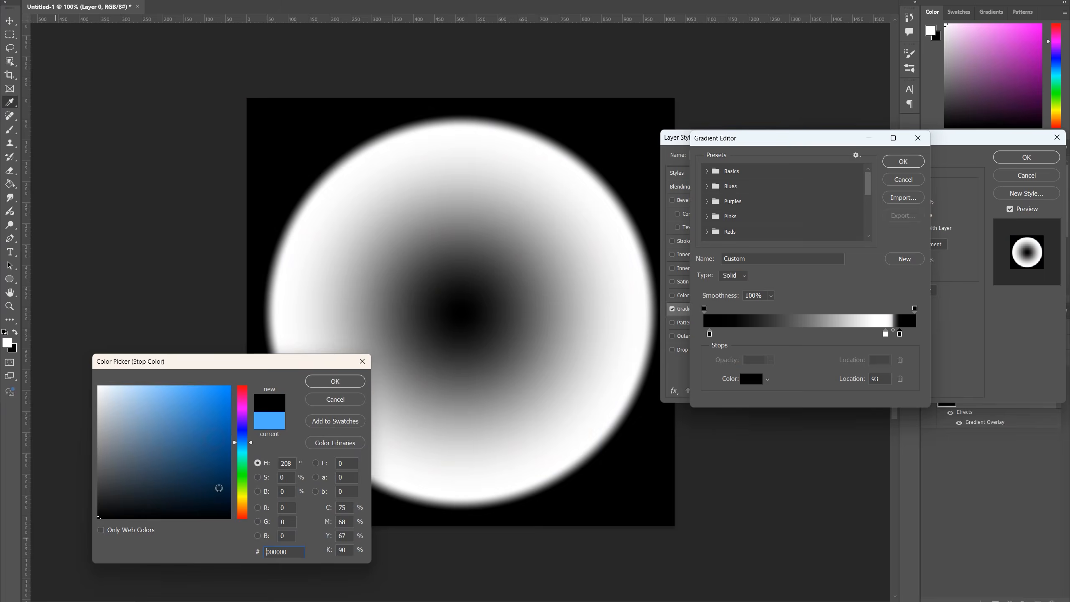
{"action": "left_click", "coordinate": [348, 387]}
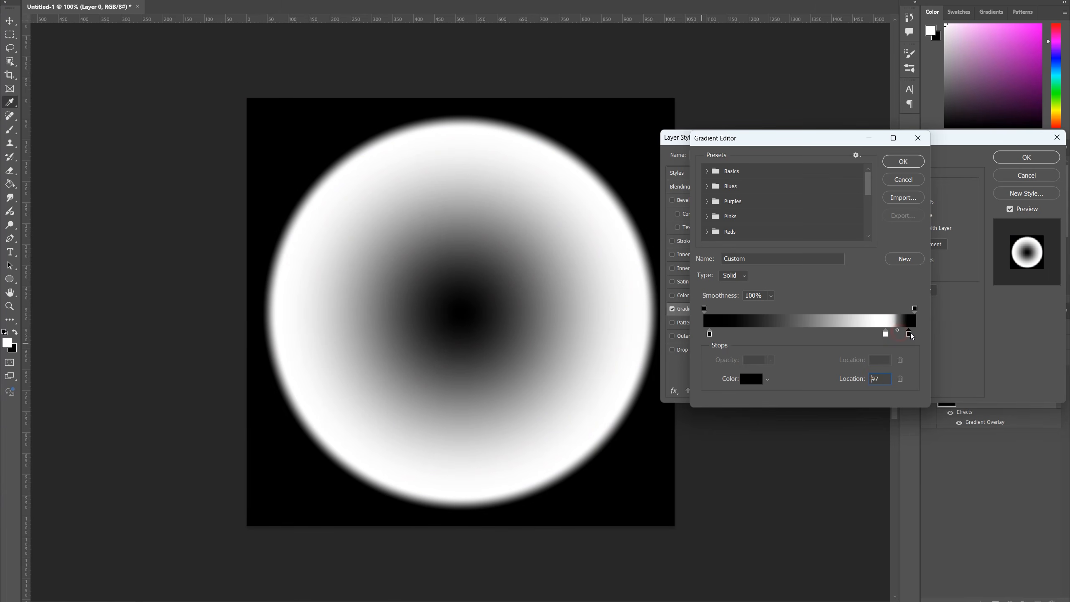
- Narrow the gradient to a white ring by moving the white stop to location 92 and the inner black stop well outward
{"action": "left_click_drag", "start_coordinate": [914, 334], "coordinate": [900, 335]}
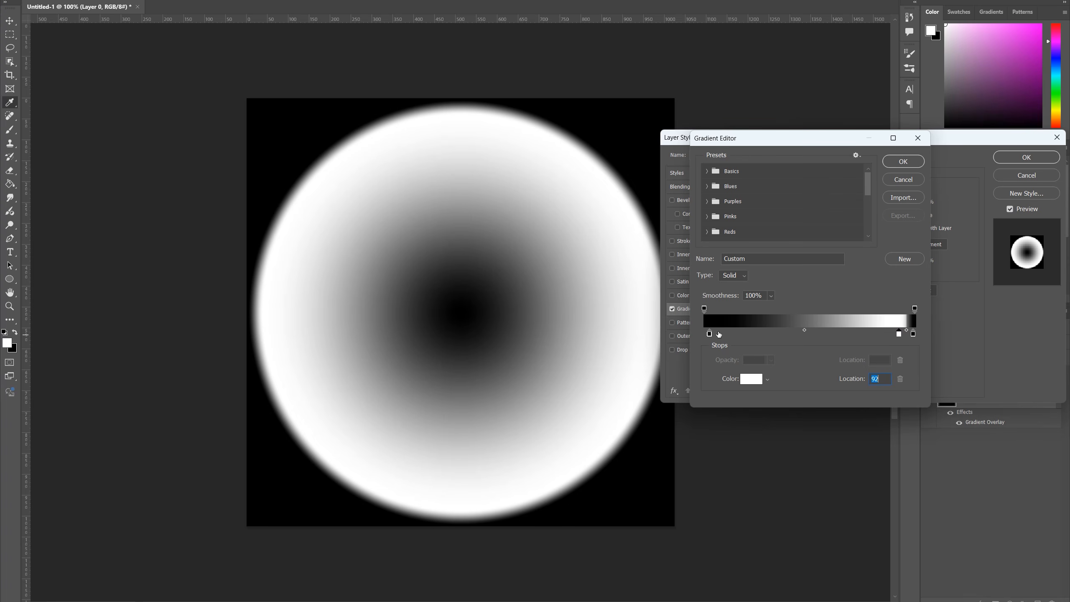
{"action": "left_click_drag", "start_coordinate": [710, 336], "coordinate": [780, 335]}
{"action": "double_click", "coordinate": [779, 334]}
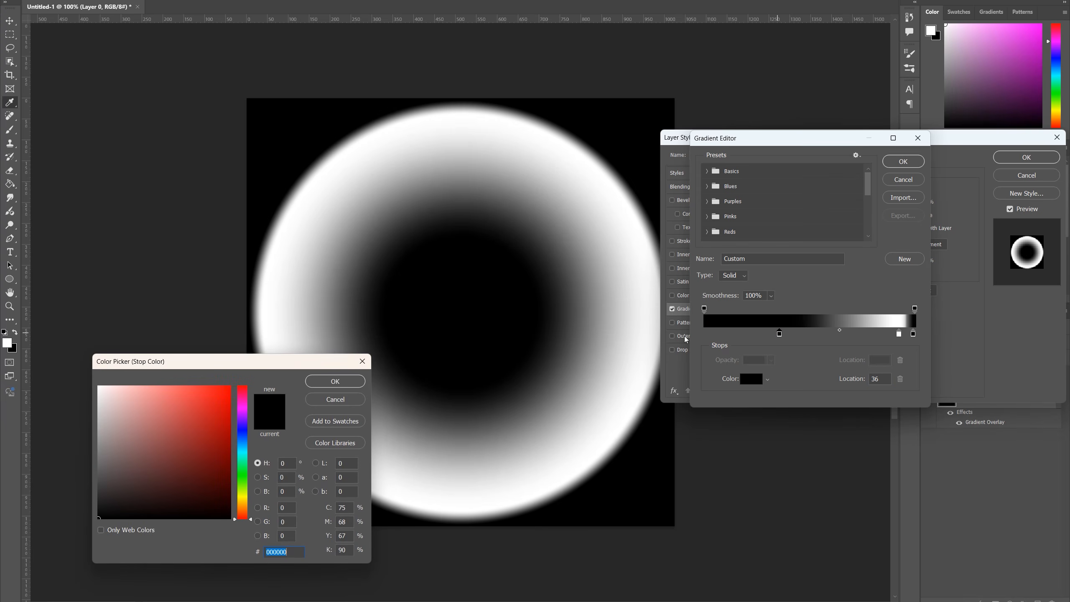
{"action": "left_click", "coordinate": [336, 387]}
{"action": "left_click_drag", "start_coordinate": [781, 335], "coordinate": [839, 330]}
- Apply the gradient overlay to Layer 0 and rasterize its layer style
{"action": "left_click", "coordinate": [903, 161]}
{"action": "left_click", "coordinate": [1026, 156]}
{"action": "right_click", "coordinate": [964, 404]}
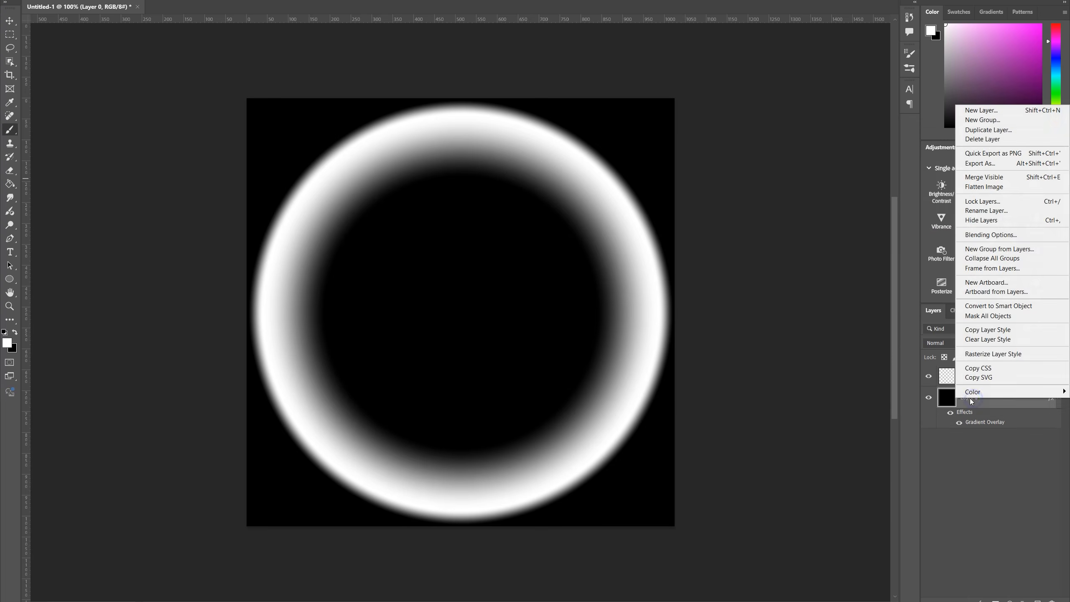
{"action": "left_click", "coordinate": [986, 355]}
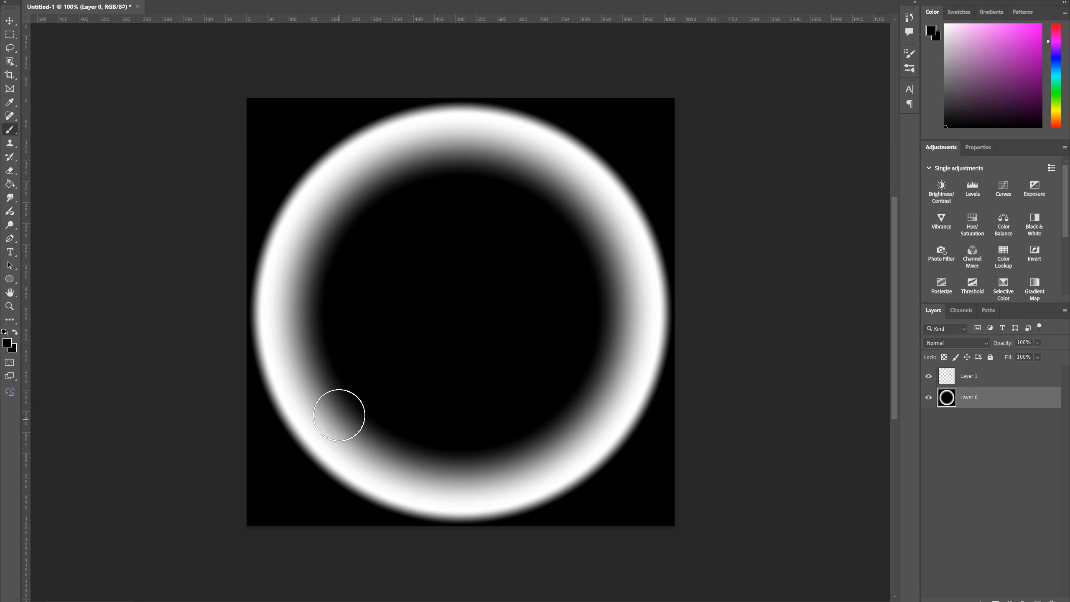
- Set the black brush's hardness to 0%, undoing the test strokes made on the ring's inner edge
{"action": "left_click_drag", "start_coordinate": [339, 414], "coordinate": [331, 422]}
{"action": "key", "text": "ctrl+z"}
{"action": "right_click", "coordinate": [76, 41]}
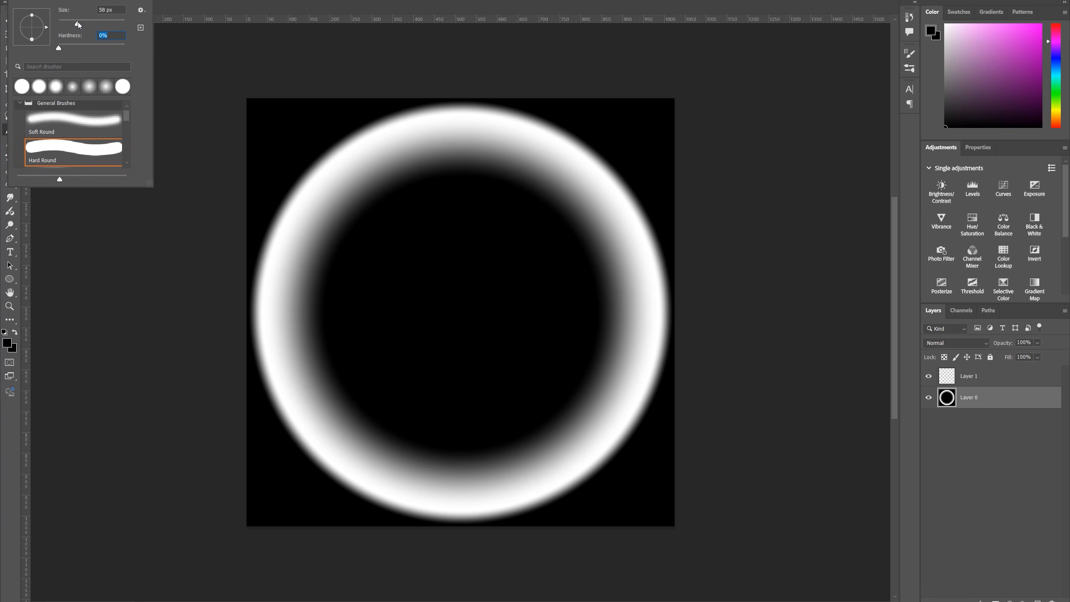
{"action": "left_click_drag", "start_coordinate": [320, 345], "coordinate": [434, 471]}
{"action": "key", "text": "ctrl+z"}
- Paint wavy soft black strokes over the ring's inner and outer edges to leave a thin, irregular white ring
{"action": "mouse_move", "coordinate": [373, 348]}
{"action": "left_mouse_down"}
{"action": "mouse_move", "coordinate": [463, 430]}
{"action": "mouse_move", "coordinate": [623, 349]}
{"action": "mouse_move", "coordinate": [478, 160]}
{"action": "mouse_move", "coordinate": [382, 237]}
{"action": "mouse_move", "coordinate": [418, 444]}
{"action": "mouse_move", "coordinate": [604, 377]}
{"action": "mouse_move", "coordinate": [498, 165]}
{"action": "mouse_move", "coordinate": [542, 181]}
{"action": "left_mouse_up"}
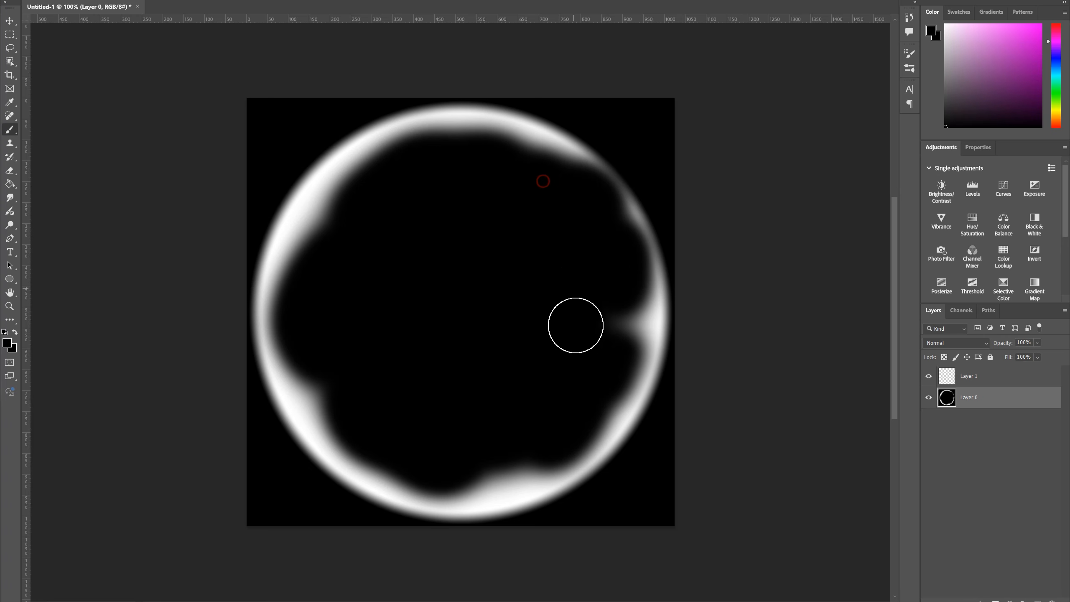
{"action": "mouse_move", "coordinate": [575, 324]}
{"action": "left_mouse_down"}
{"action": "mouse_move", "coordinate": [527, 440]}
{"action": "mouse_move", "coordinate": [279, 432]}
{"action": "mouse_move", "coordinate": [467, 509]}
{"action": "left_mouse_up"}
{"action": "left_click", "coordinate": [596, 478]}
{"action": "key", "text": "ctrl+z"}
{"action": "key", "text": "ctrl+z"}
{"action": "mouse_move", "coordinate": [379, 525]}
{"action": "left_mouse_down"}
{"action": "mouse_move", "coordinate": [561, 533]}
{"action": "mouse_move", "coordinate": [666, 448]}
{"action": "left_mouse_up"}
{"action": "mouse_move", "coordinate": [688, 386]}
{"action": "left_mouse_down"}
{"action": "mouse_move", "coordinate": [666, 170]}
{"action": "mouse_move", "coordinate": [445, 95]}
{"action": "mouse_move", "coordinate": [254, 261]}
{"action": "mouse_move", "coordinate": [233, 353]}
{"action": "left_mouse_up"}
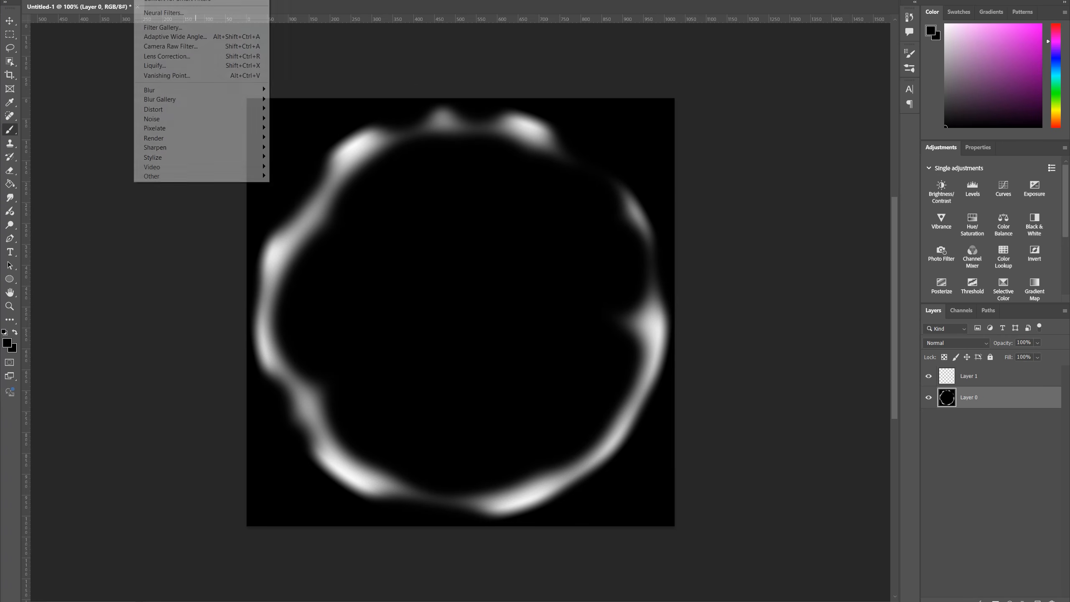
- Open the Liquify filter and pucker the ring's left part with a brush of size 200
{"action": "left_click", "coordinate": [161, 70]}
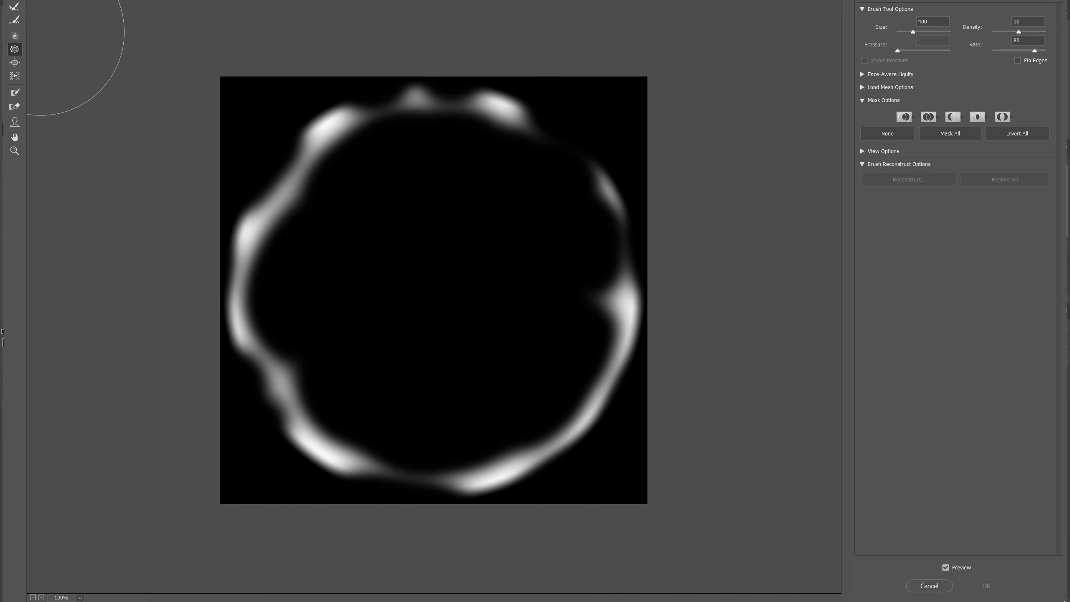
{"action": "key", "text": "bracketleft"}
{"action": "key", "text": "bracketleft"}
{"action": "key", "text": "bracketleft"}
{"action": "left_click", "coordinate": [279, 242]}
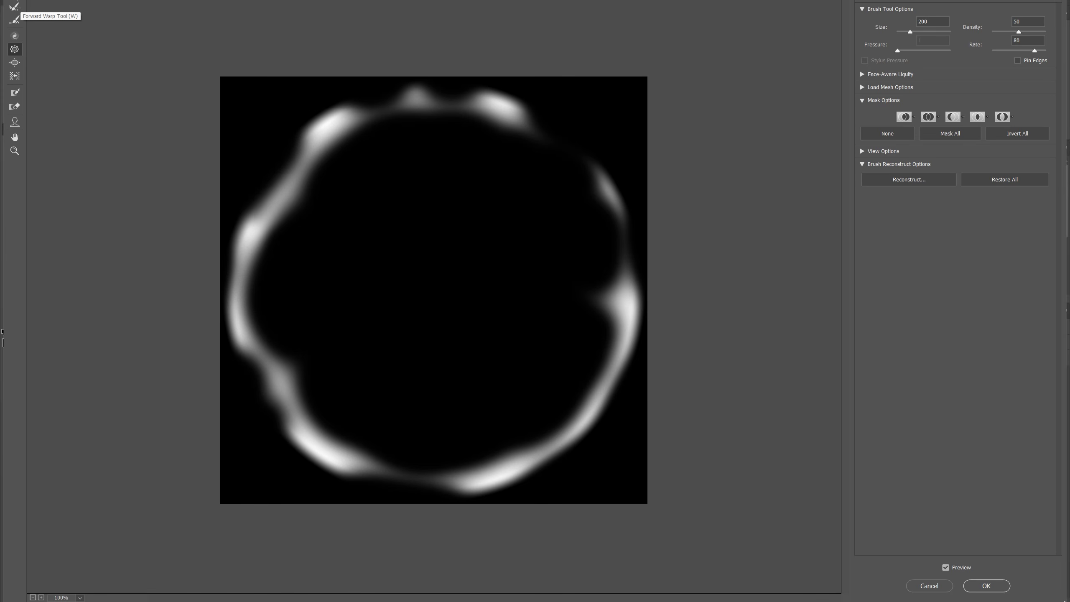
- Distort the ring into irregular bumps with the Forward Warp tool at brush size 175 and apply the Liquify filter
{"action": "left_click_drag", "start_coordinate": [295, 251], "coordinate": [250, 216]}
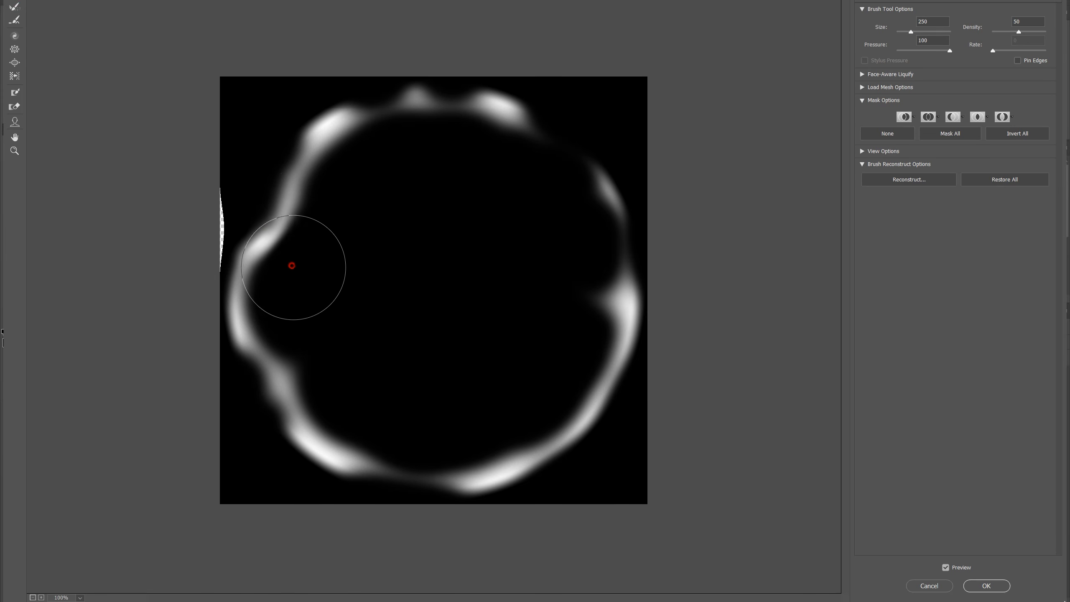
{"action": "left_click_drag", "start_coordinate": [315, 249], "coordinate": [264, 158]}
{"action": "left_click_drag", "start_coordinate": [353, 189], "coordinate": [278, 132]}
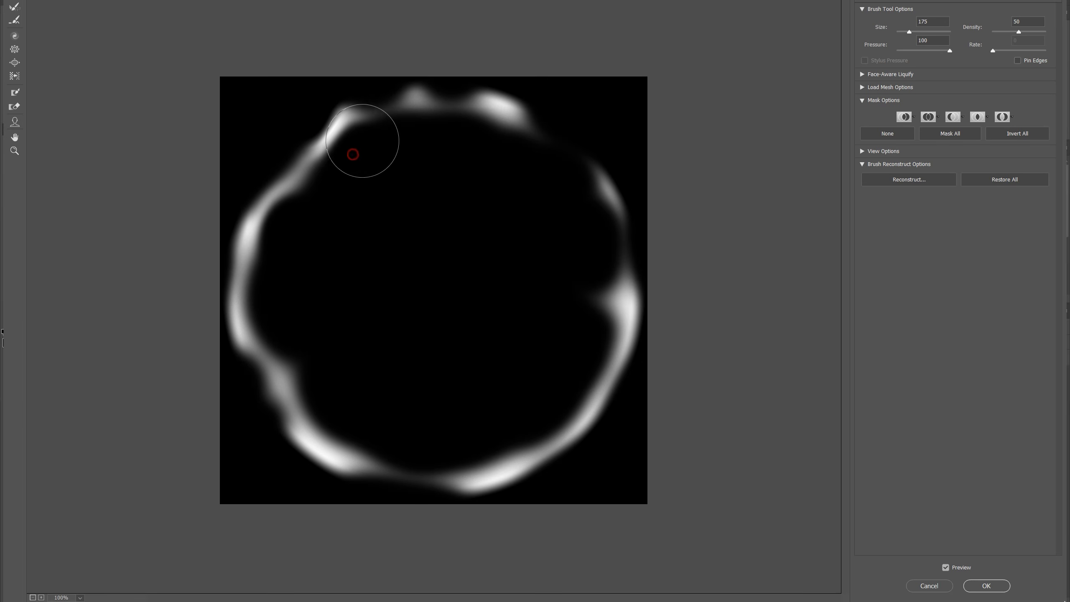
{"action": "left_click_drag", "start_coordinate": [598, 251], "coordinate": [611, 282]}
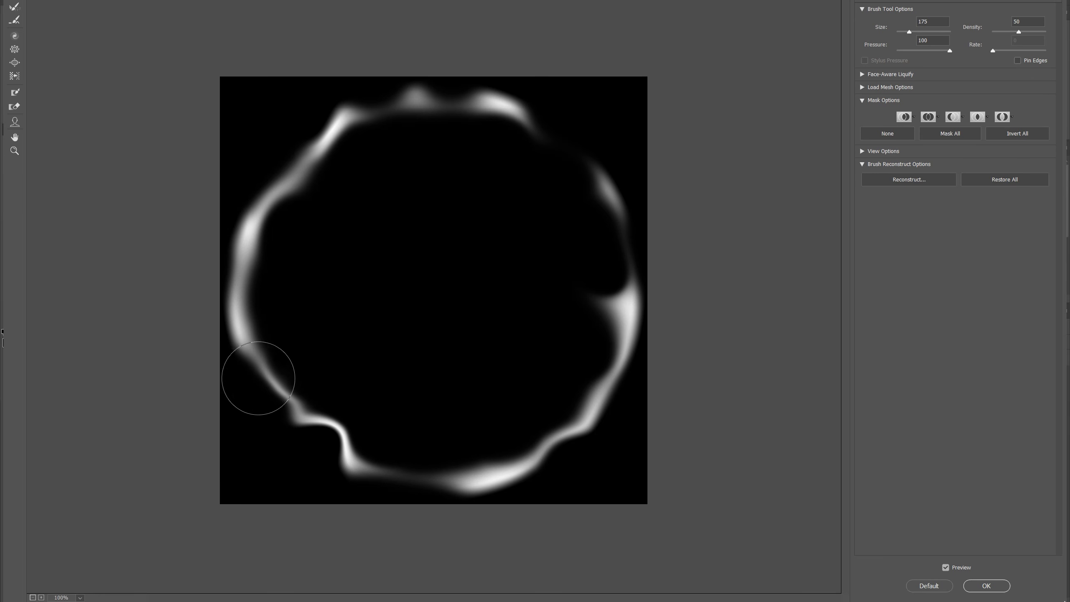
{"action": "left_click", "coordinate": [981, 586]}
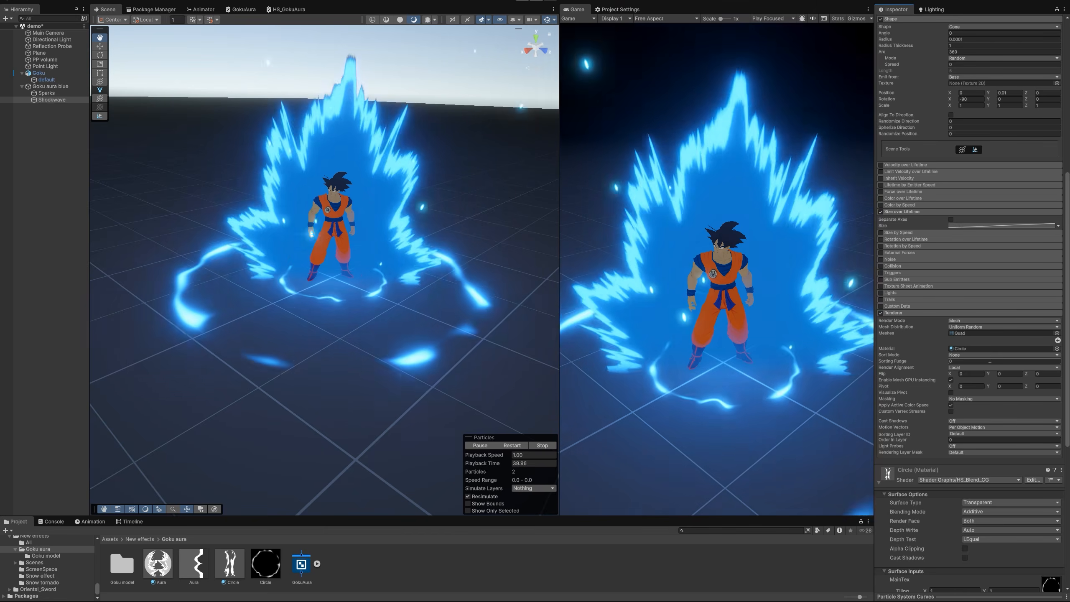
- Switch to Unity, enable the Shockwave's Color over Lifetime module and open its color gradient for editing
{"action": "scroll", "coordinate": [994, 370], "scroll_direction": "up", "scroll_amount": 1}
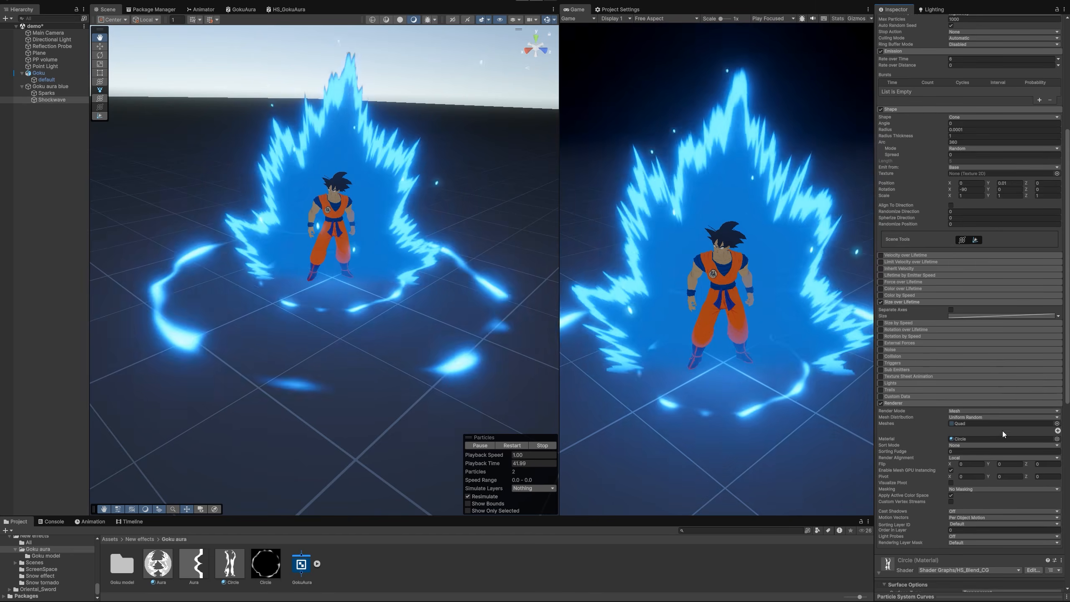
{"action": "left_click", "coordinate": [888, 569]}
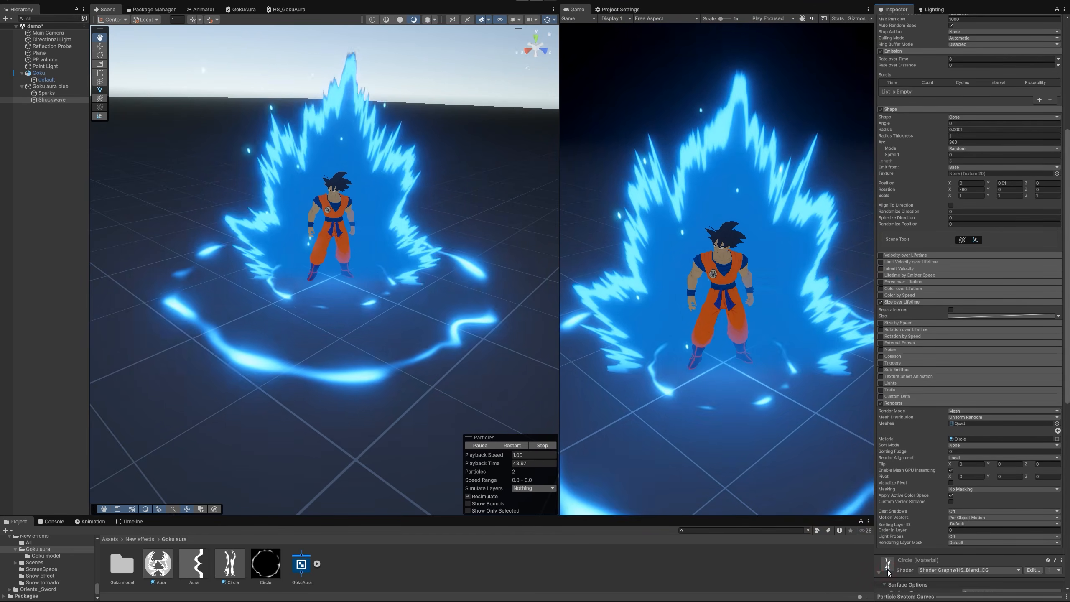
{"action": "scroll", "coordinate": [979, 463], "scroll_direction": "up", "scroll_amount": 3}
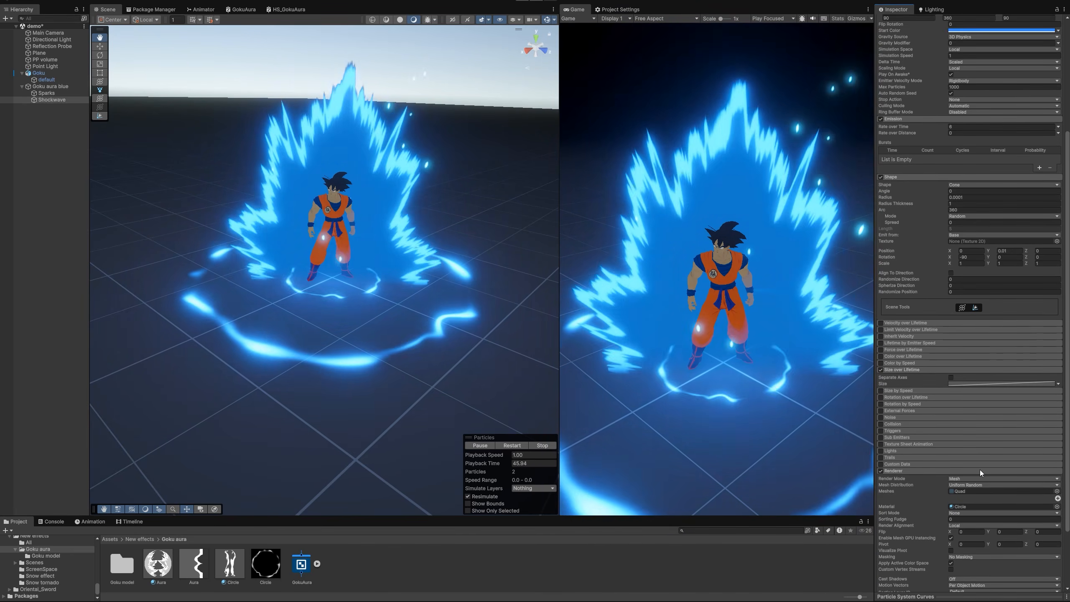
{"action": "scroll", "coordinate": [996, 400], "scroll_direction": "up", "scroll_amount": 2}
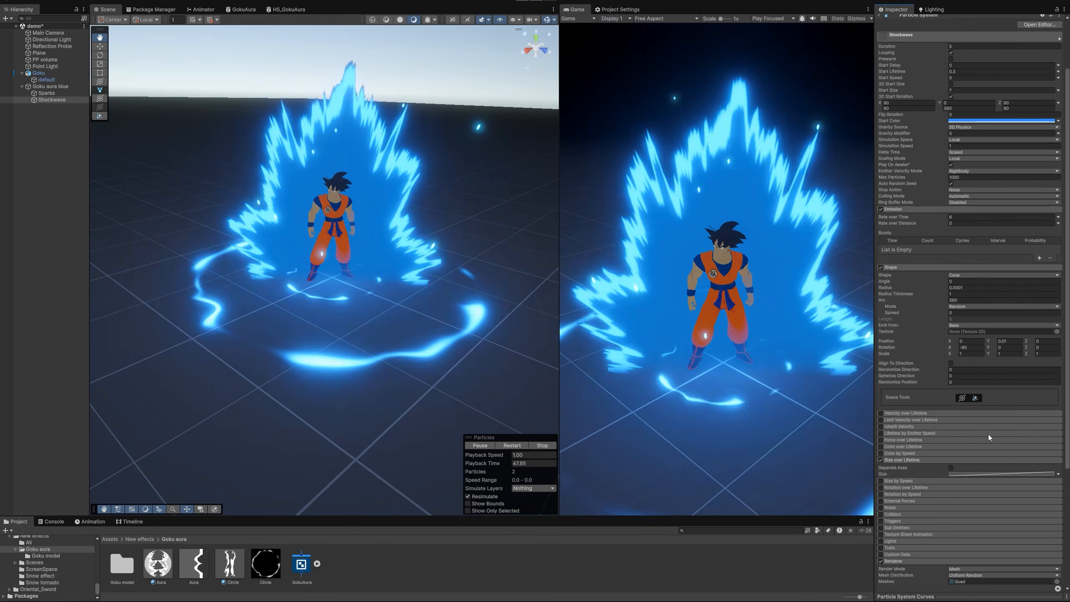
{"action": "left_click", "coordinate": [880, 401]}
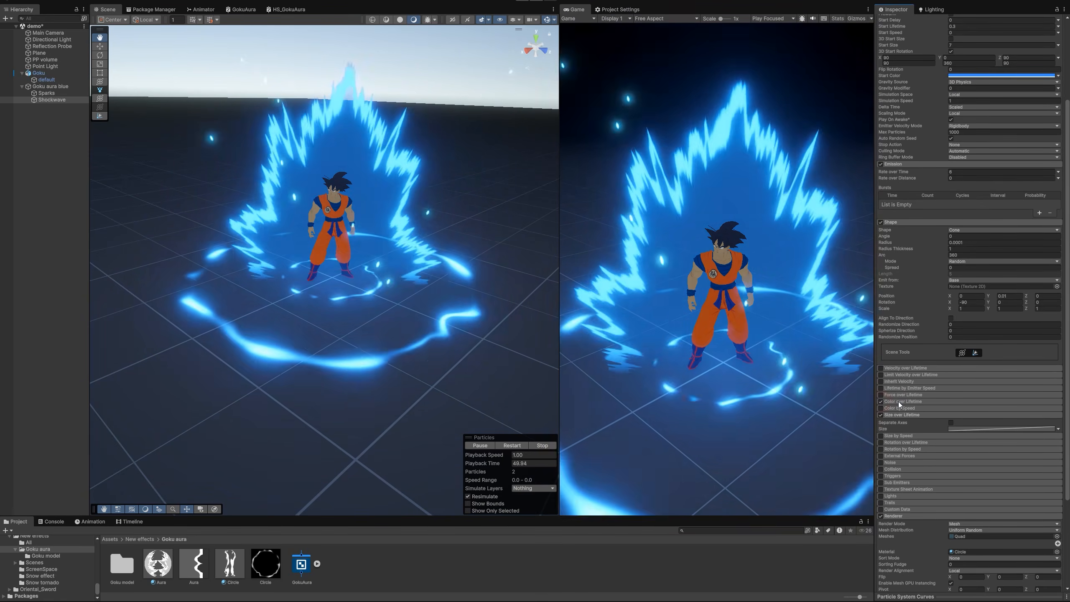
{"action": "left_click", "coordinate": [898, 401]}
{"action": "left_click", "coordinate": [996, 409]}
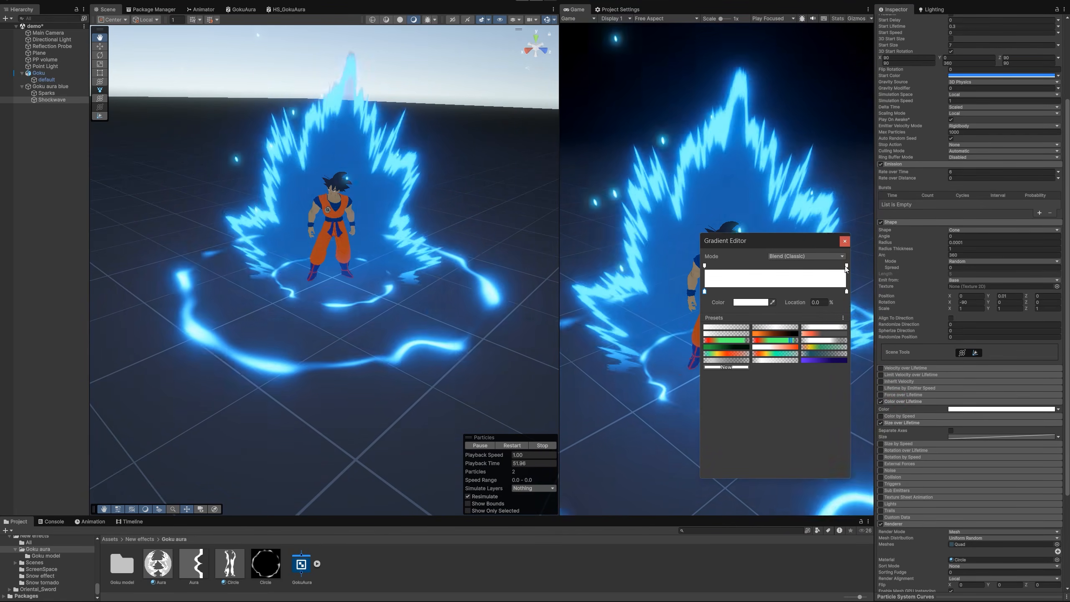
- Make the gradient's end alpha key fully transparent and move the opaque alpha key to about 80%
{"action": "left_click", "coordinate": [846, 266]}
{"action": "left_click_drag", "start_coordinate": [759, 302], "coordinate": [728, 303]}
{"action": "left_click_drag", "start_coordinate": [704, 266], "coordinate": [816, 267]}
{"action": "left_click", "coordinate": [846, 266]}
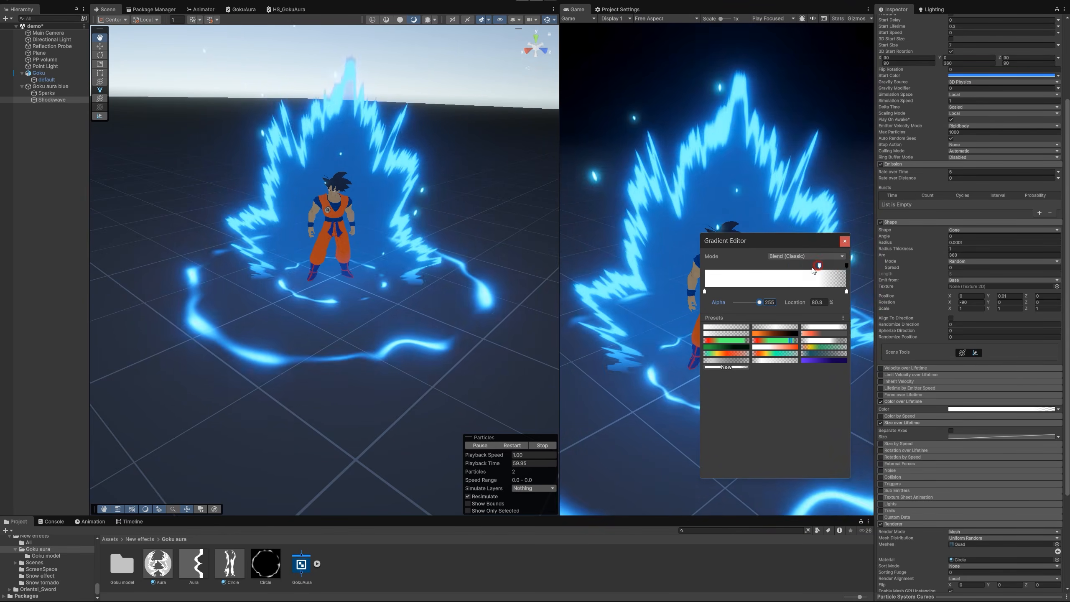
{"action": "left_click", "coordinate": [843, 244]}
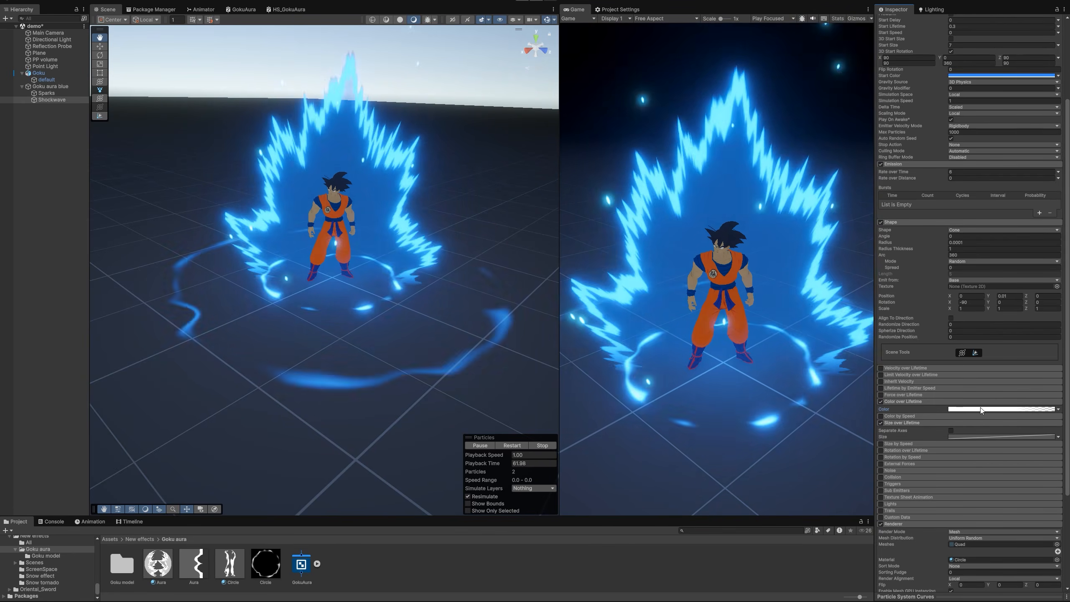
- Try a Start Speed of 1 on the Shockwave and set it back to 0
{"action": "scroll", "coordinate": [988, 329], "scroll_direction": "up", "scroll_amount": 3}
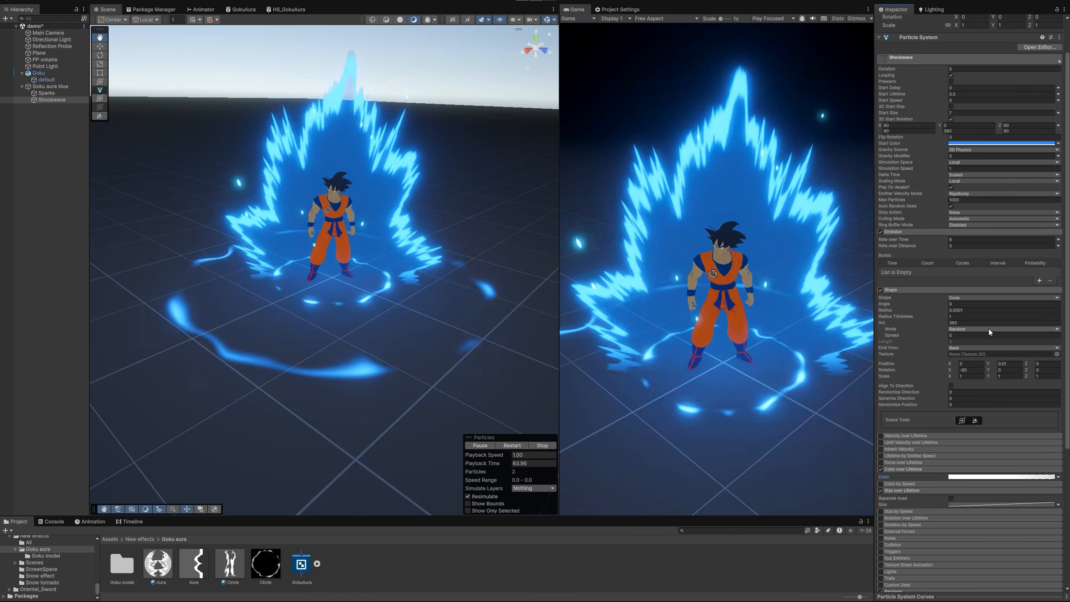
{"action": "scroll", "coordinate": [1004, 326], "scroll_direction": "up", "scroll_amount": 2}
{"action": "left_click", "coordinate": [960, 145]}
{"action": "type", "text": "1"}
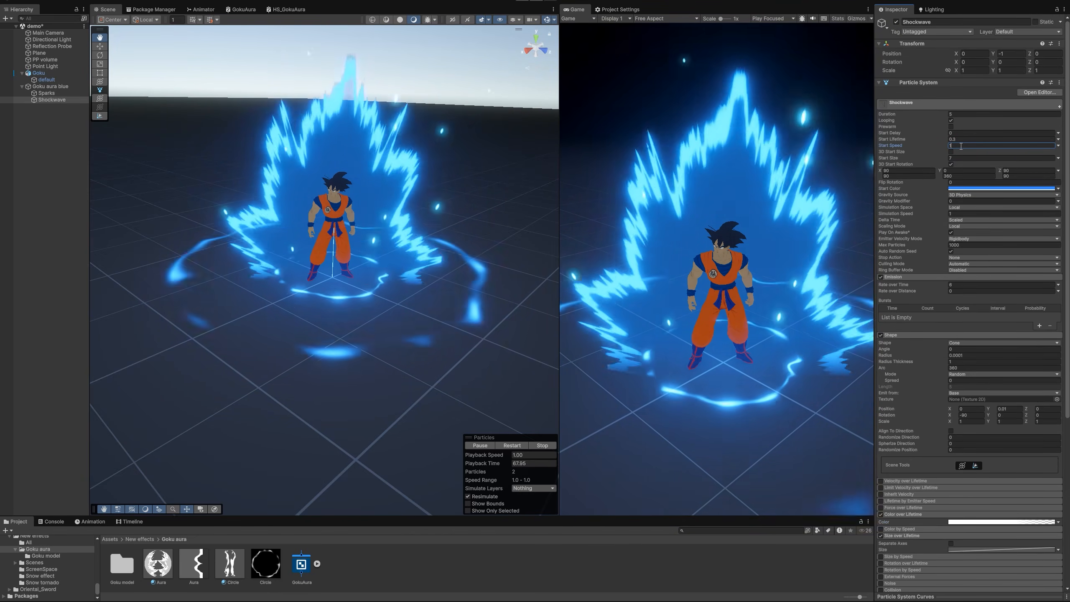
{"action": "key", "text": "BackSpace"}
{"action": "type", "text": "0"}
- Enable the Shockwave's Force over Lifetime module and set its Y force to 1
{"action": "scroll", "coordinate": [968, 400], "scroll_direction": "down", "scroll_amount": 3}
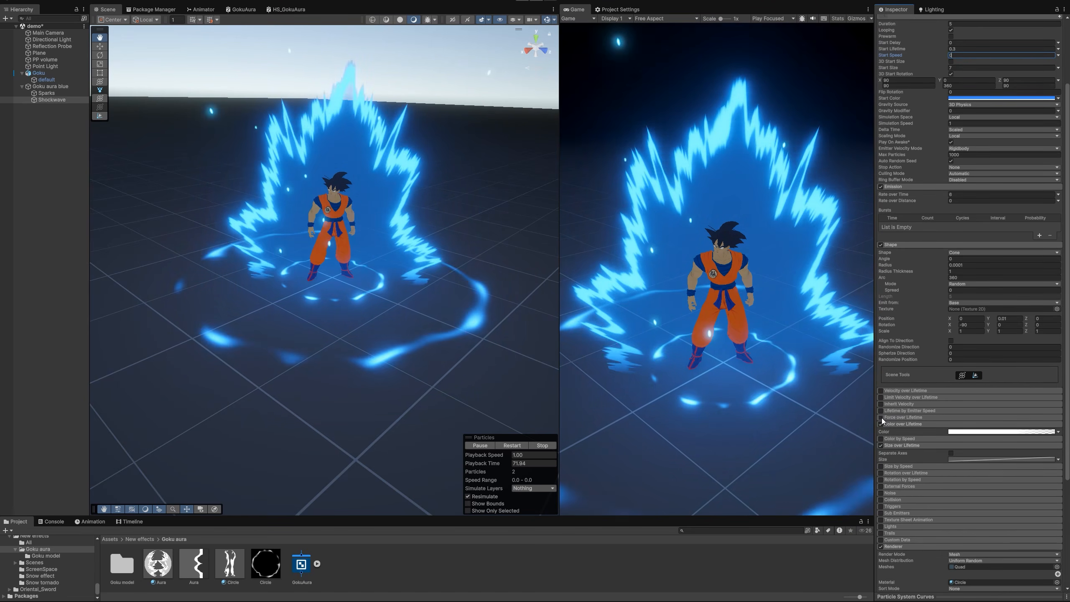
{"action": "left_click", "coordinate": [880, 417]}
{"action": "left_click", "coordinate": [968, 425]}
{"action": "type", "text": "1"}
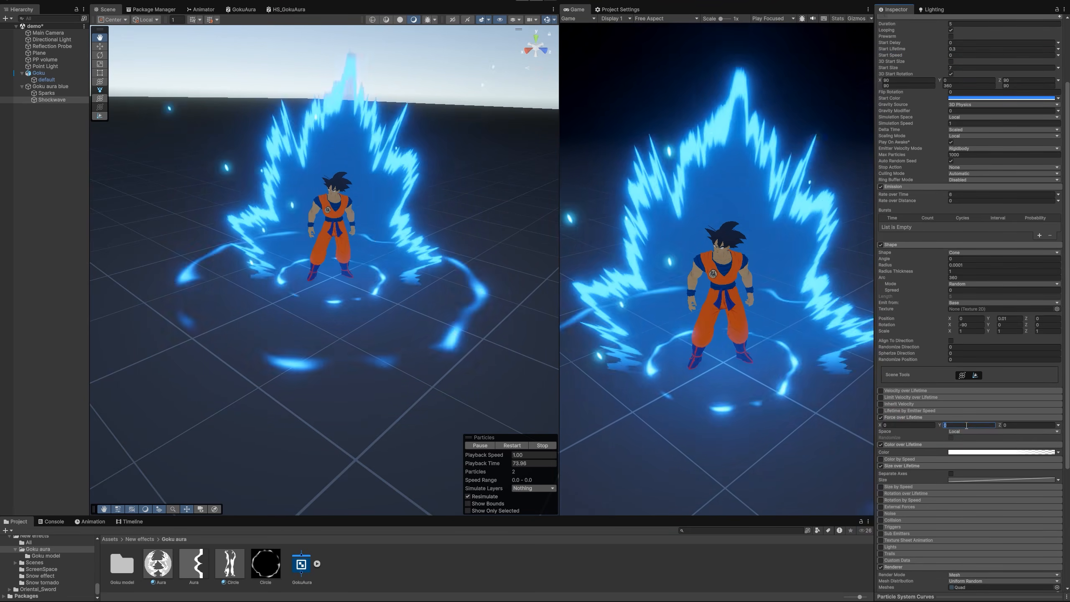
- Try a Rate over Time of 7 for the Shockwave's emission and raise it to 8
{"action": "left_click", "coordinate": [959, 195]}
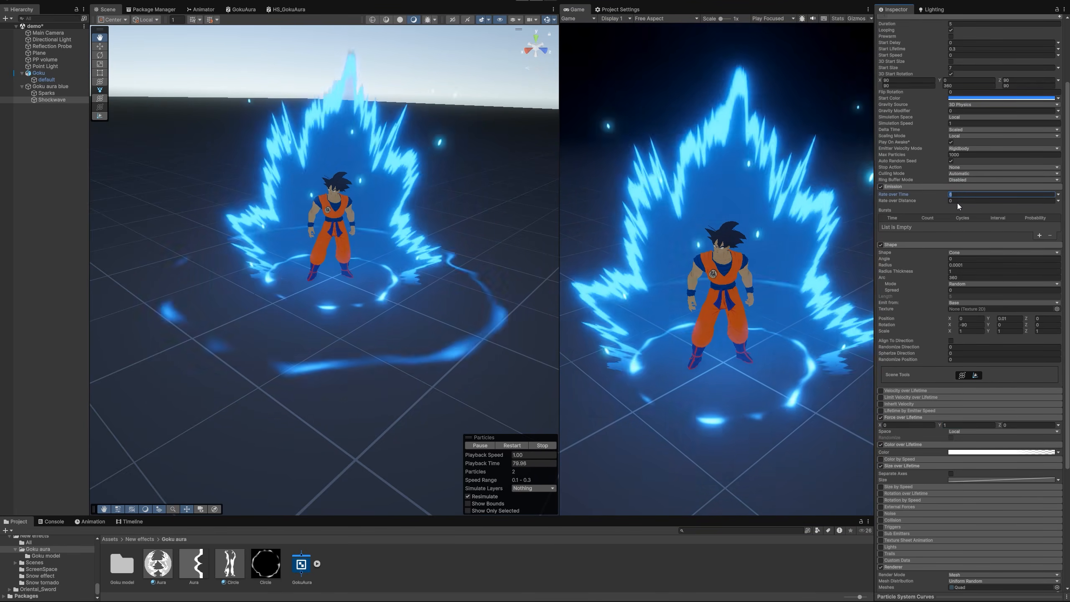
{"action": "type", "text": "7"}
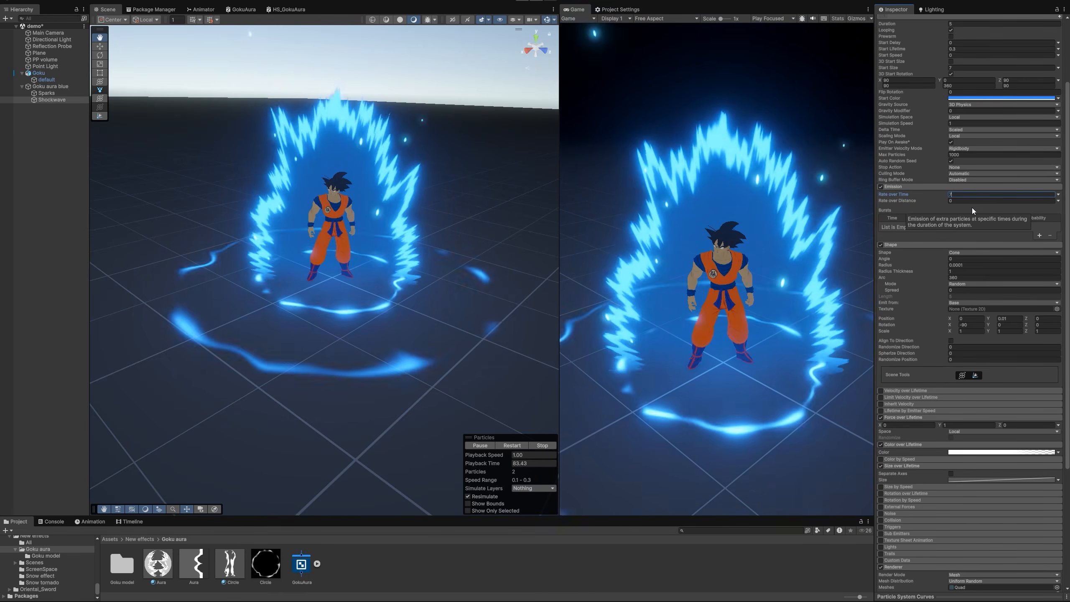
{"action": "left_click_drag", "start_coordinate": [960, 195], "coordinate": [933, 195]}
{"action": "type", "text": "8"}
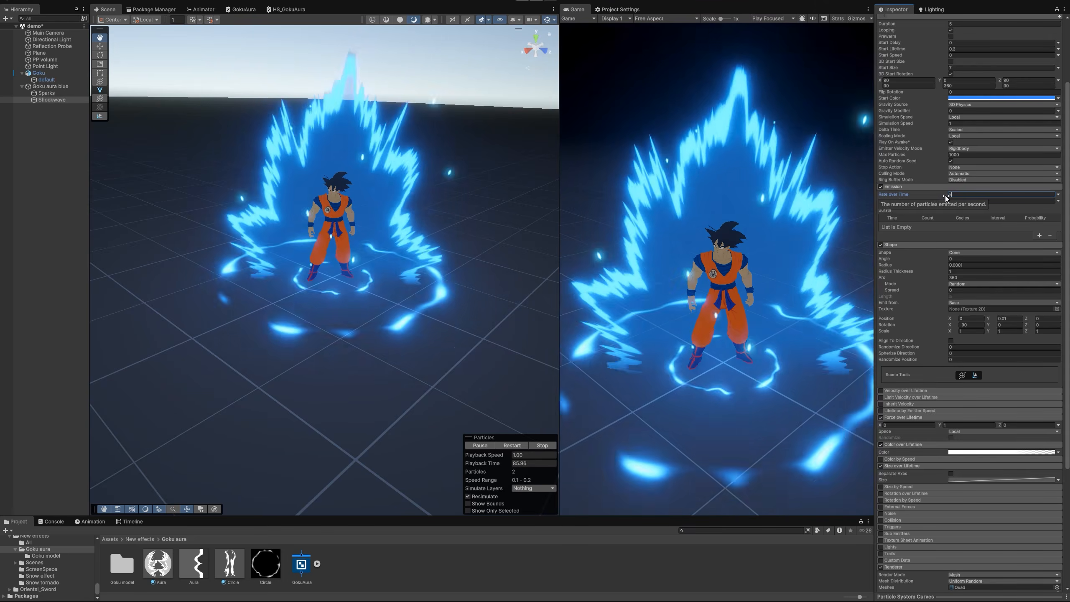
- Activate the SideFlashes particle object and restart the particle playback
{"action": "scroll", "coordinate": [952, 295], "scroll_direction": "down", "scroll_amount": 3}
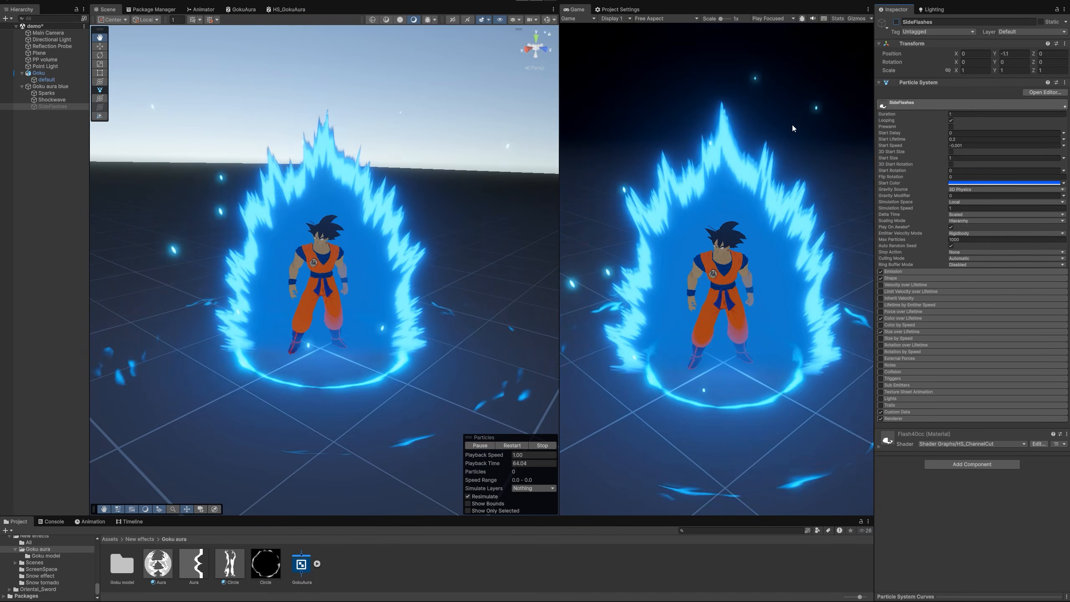
{"action": "left_click", "coordinate": [896, 21]}
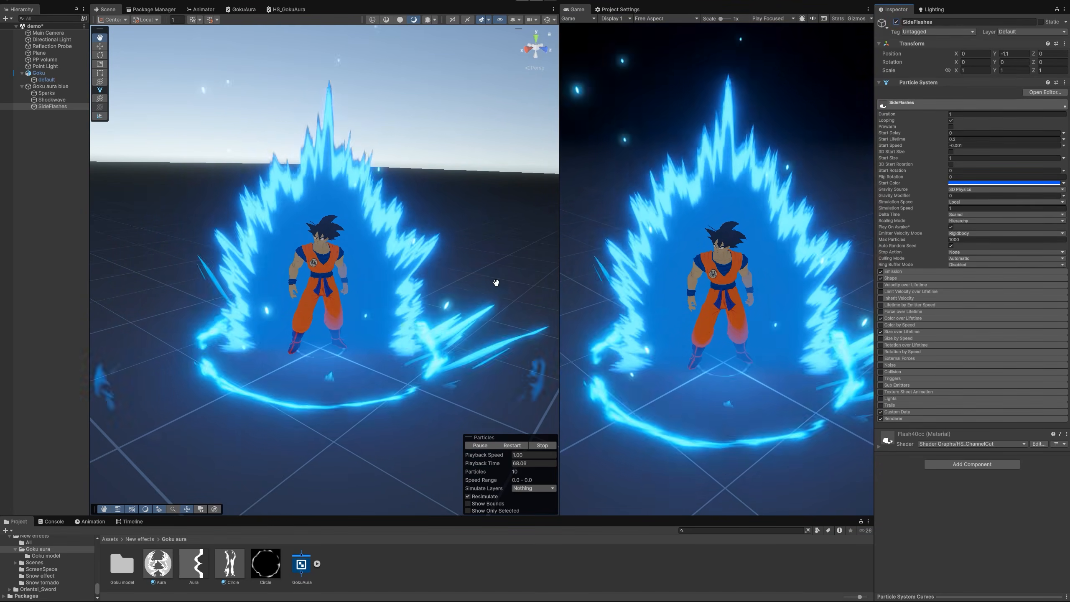
{"action": "left_click", "coordinate": [512, 446]}
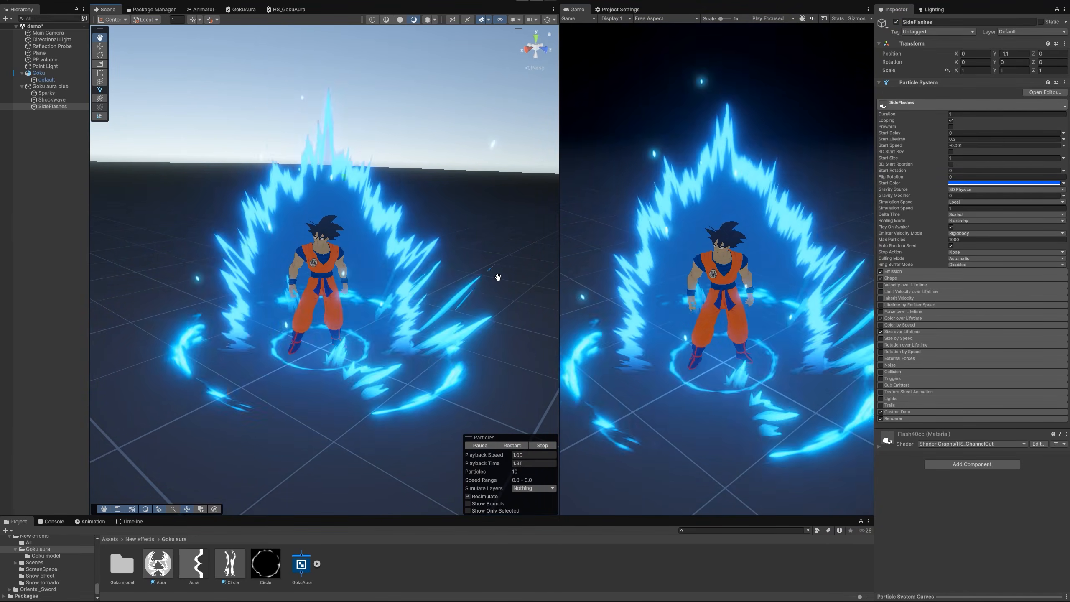